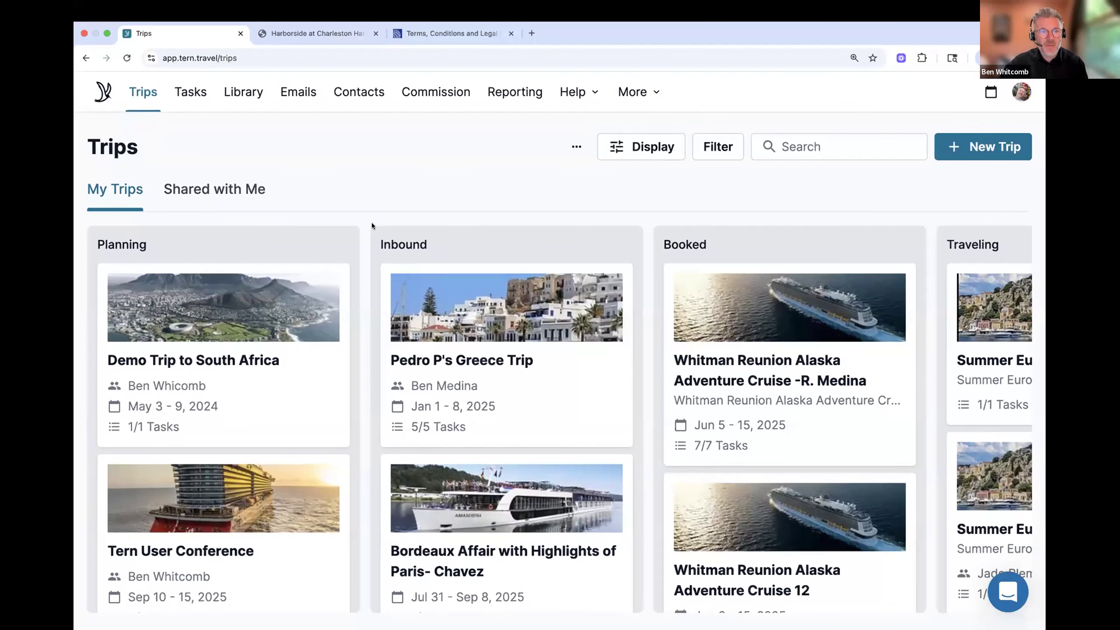
- Open The Notebook Experience trip from the planning stage of the trips board
{"action": "scroll", "coordinate": [324, 310], "scroll_direction": "down", "scroll_amount": 5}
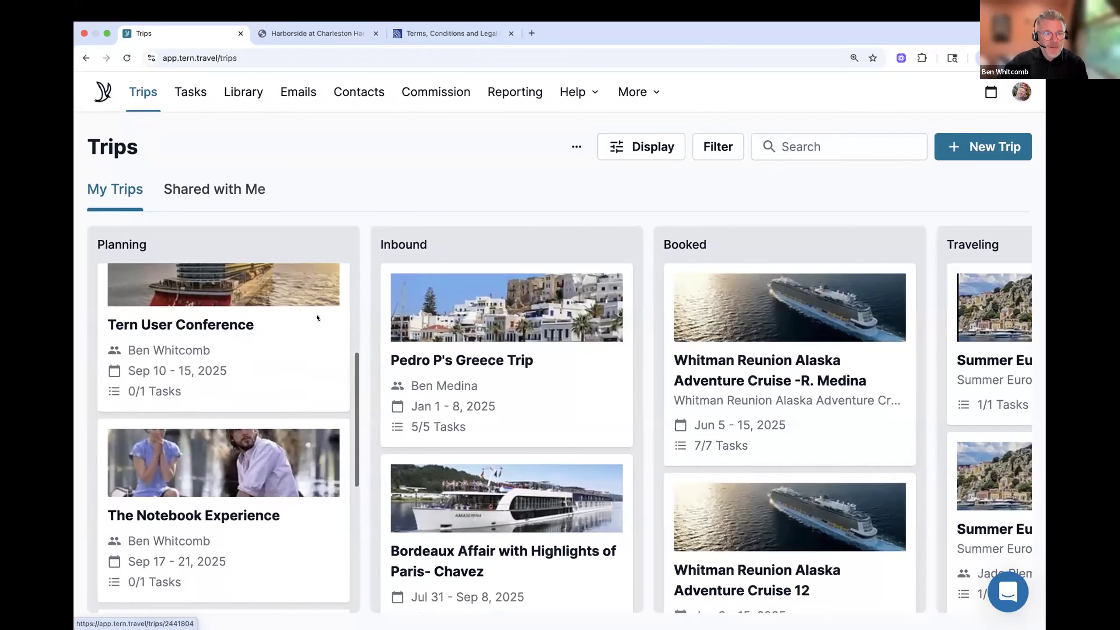
{"action": "scroll", "coordinate": [265, 366], "scroll_direction": "down", "scroll_amount": 3}
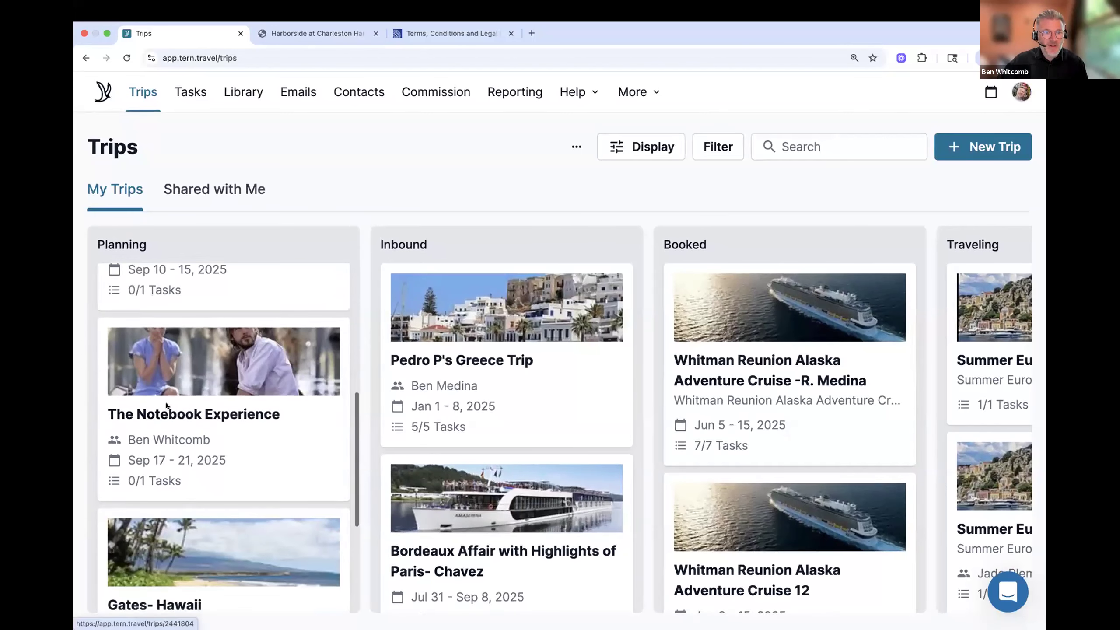
{"action": "left_click", "coordinate": [224, 409]}
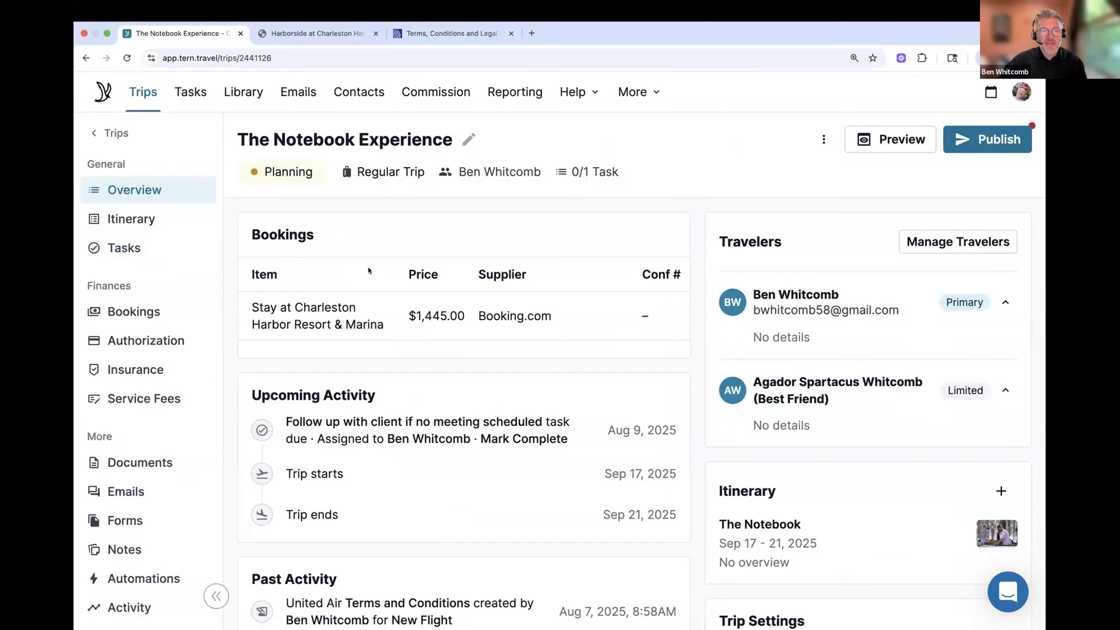
- Review the trip's bookings, upcoming activity and past activity log on its overview
{"action": "scroll", "coordinate": [368, 270], "scroll_direction": "down", "scroll_amount": 1}
{"action": "scroll", "coordinate": [368, 269], "scroll_direction": "down", "scroll_amount": 3}
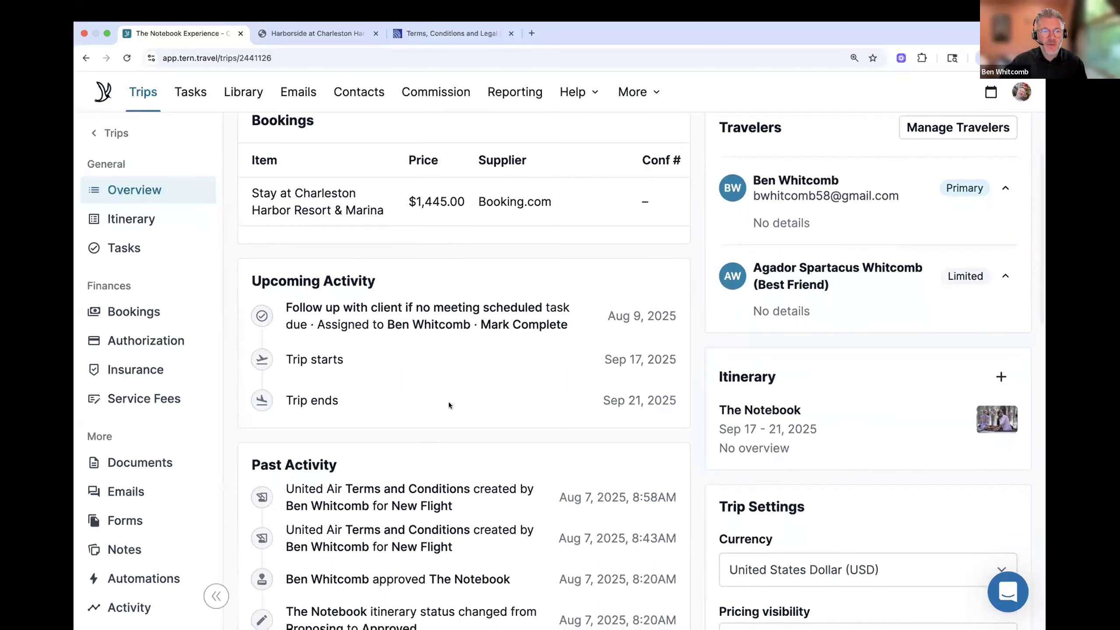
{"action": "scroll", "coordinate": [432, 431], "scroll_direction": "down", "scroll_amount": 5}
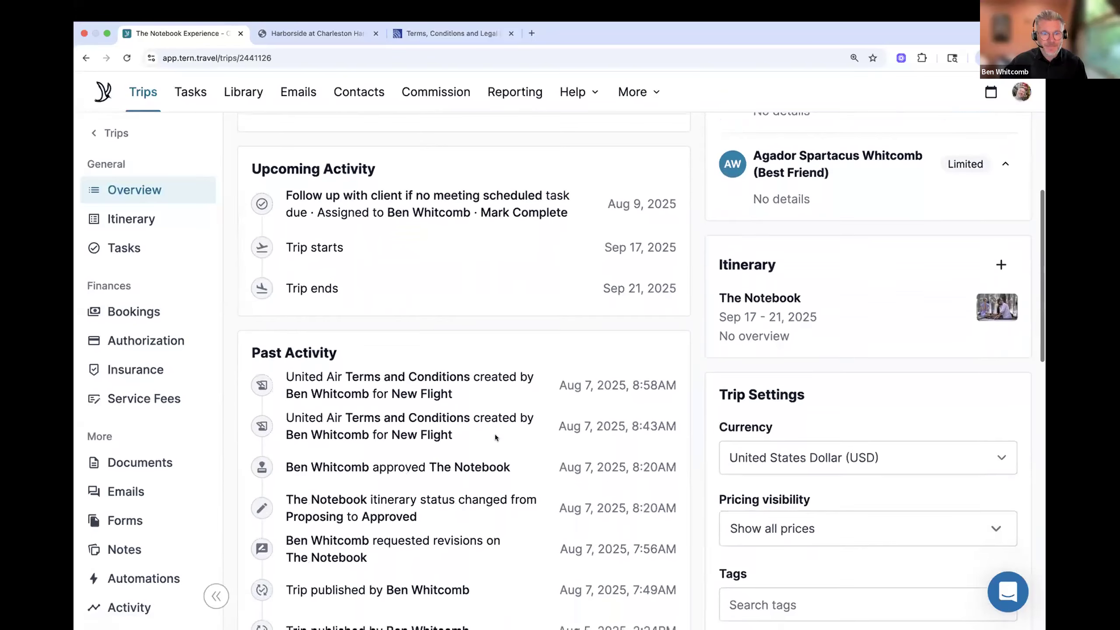
{"action": "scroll", "coordinate": [496, 436], "scroll_direction": "down", "scroll_amount": 4}
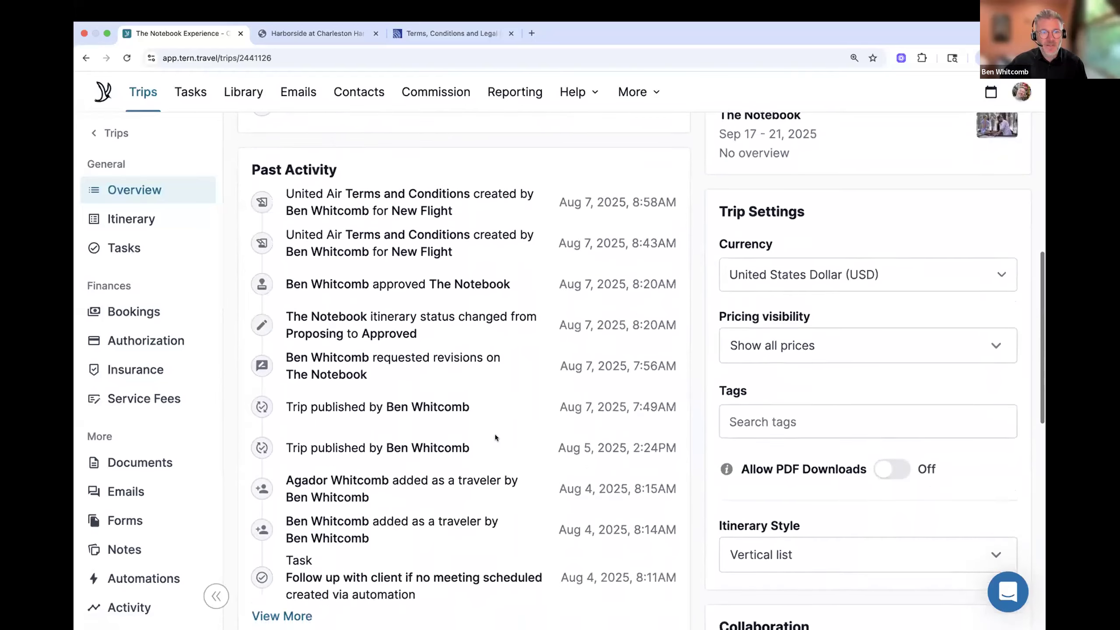
{"action": "scroll", "coordinate": [495, 434], "scroll_direction": "down", "scroll_amount": 1}
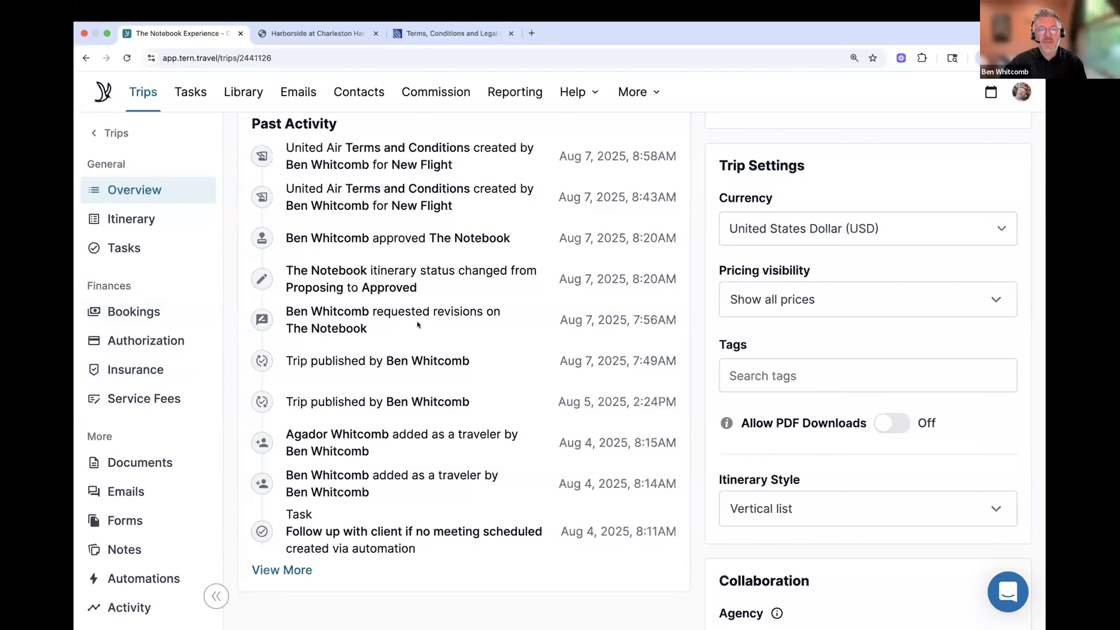
- Read the "Trip Changes Requested" email in the trip's conversations, hiding the related content so the full message shows
{"action": "left_click", "coordinate": [154, 488]}
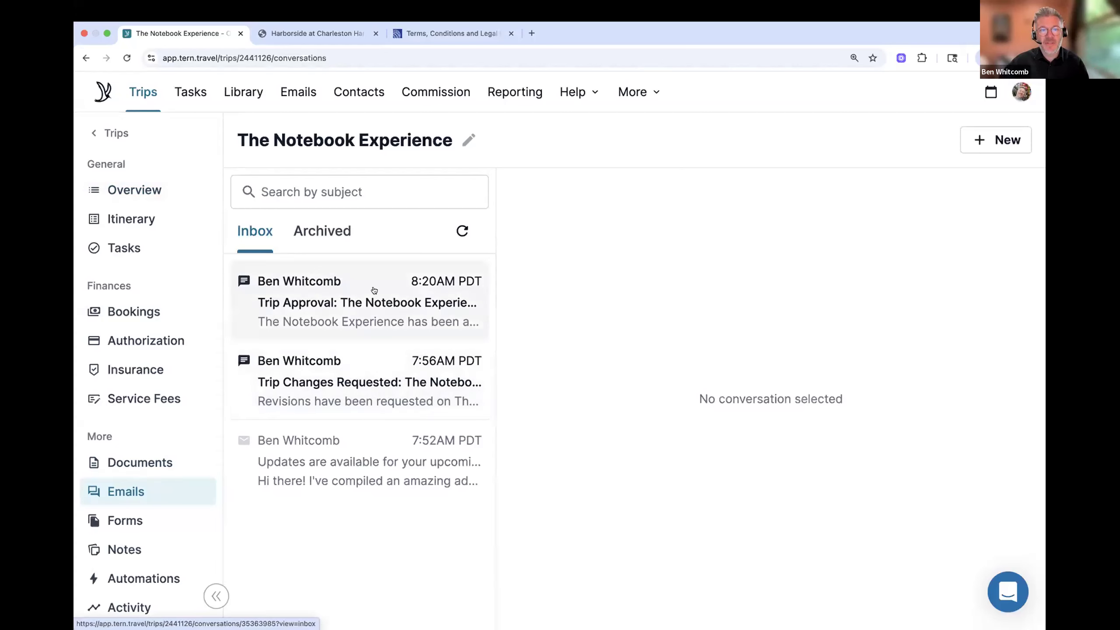
{"action": "left_click", "coordinate": [353, 382]}
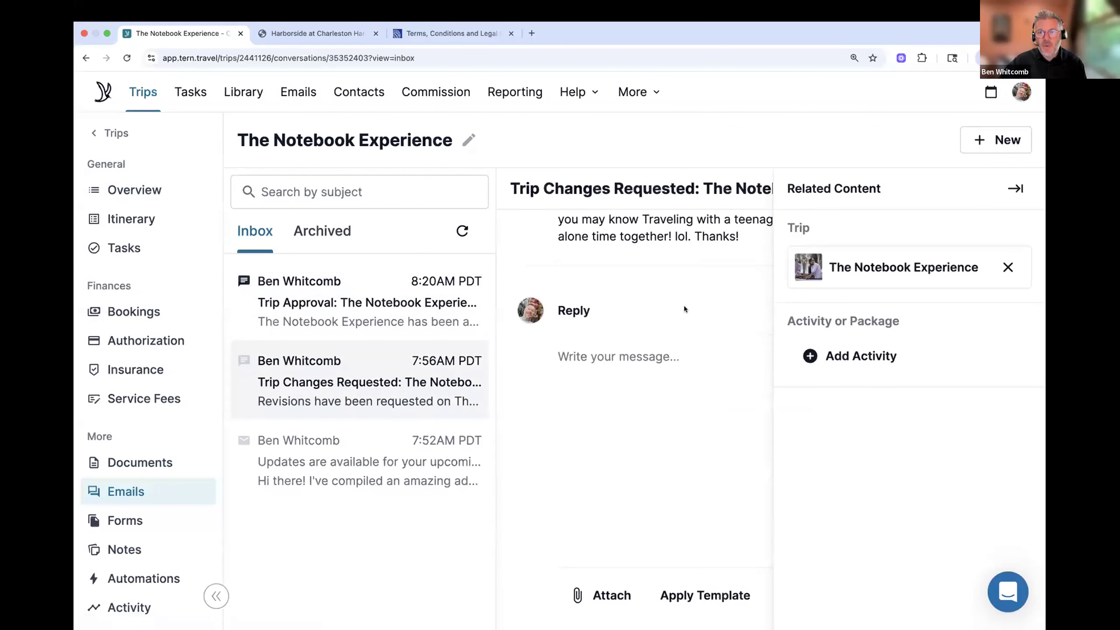
{"action": "scroll", "coordinate": [677, 307], "scroll_direction": "up", "scroll_amount": 3}
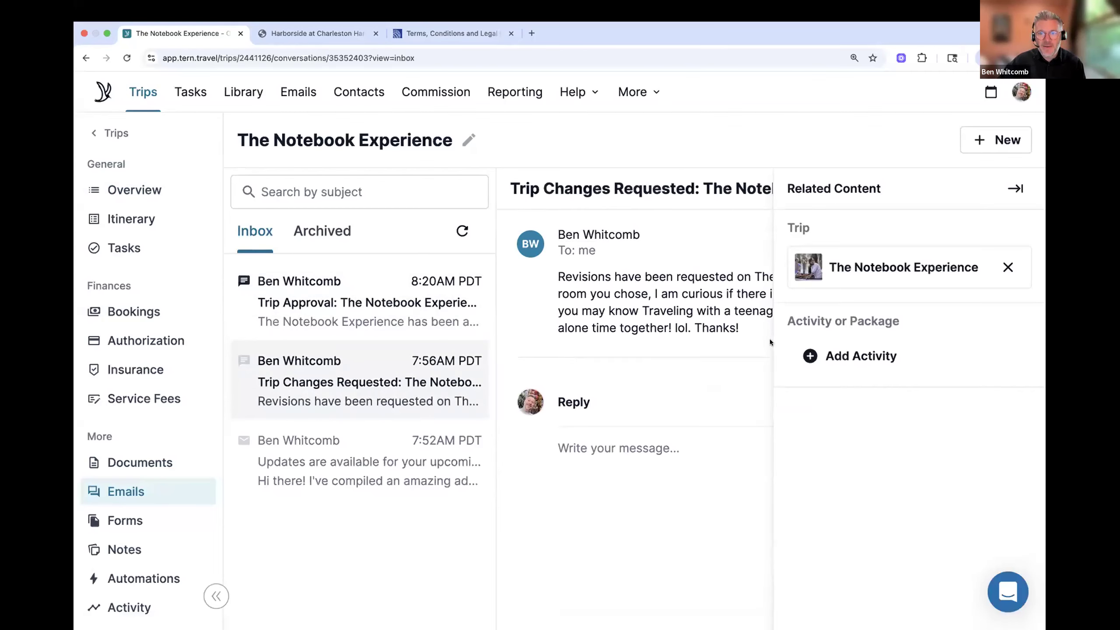
{"action": "left_click", "coordinate": [1012, 190]}
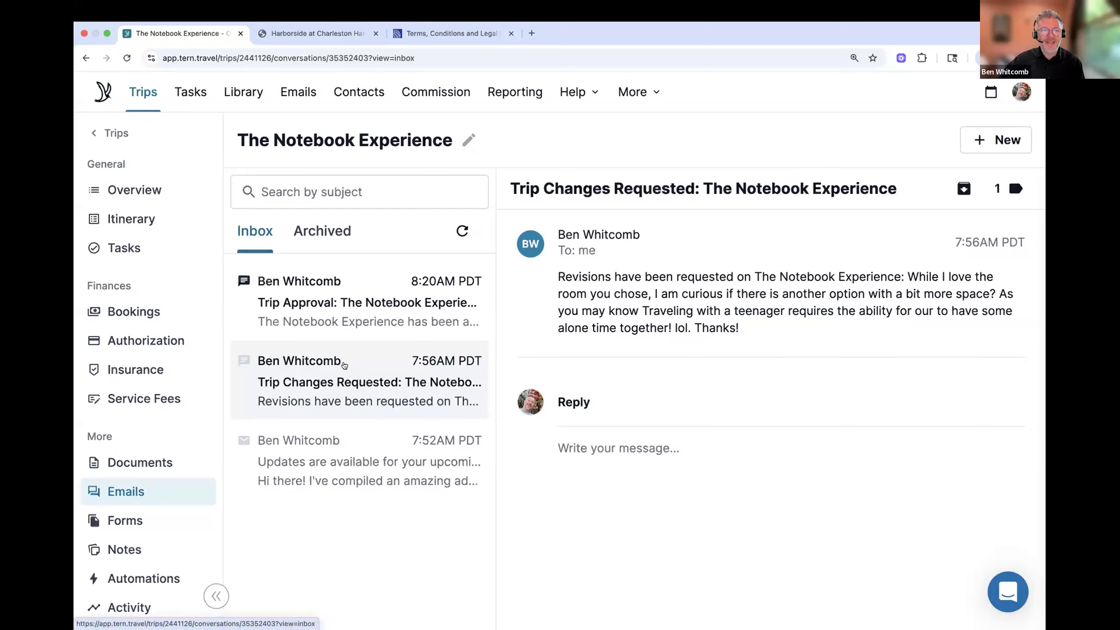
- Open the Stay at Charleston Harbor Resort & Marina lodging from the trip's itinerary and check its general info
{"action": "left_click", "coordinate": [187, 218]}
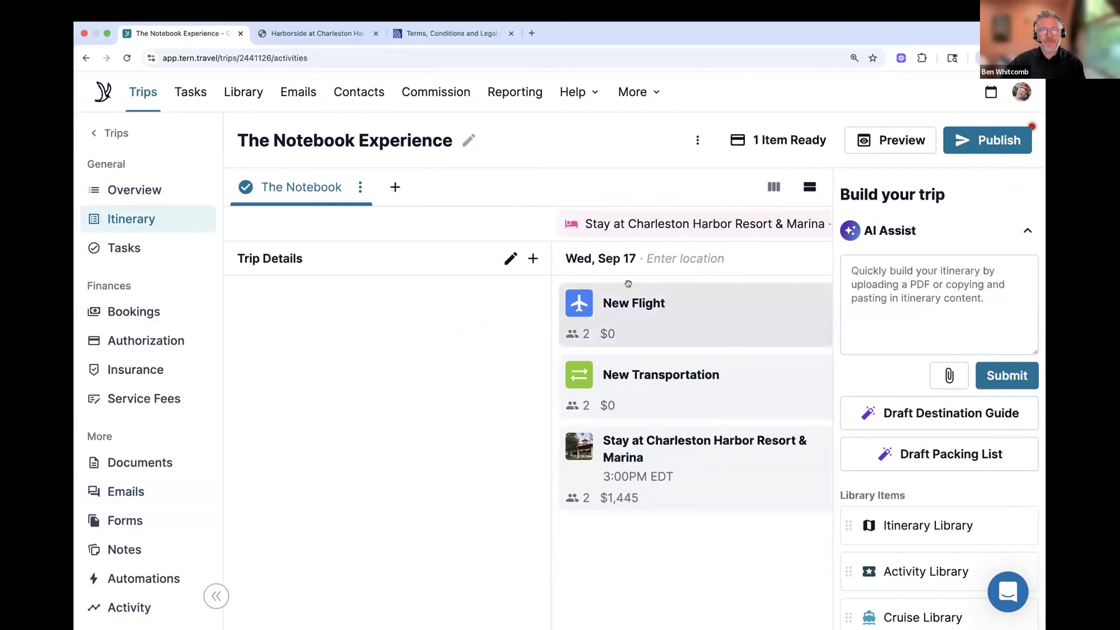
{"action": "scroll", "coordinate": [628, 292], "scroll_direction": "right", "scroll_amount": 5}
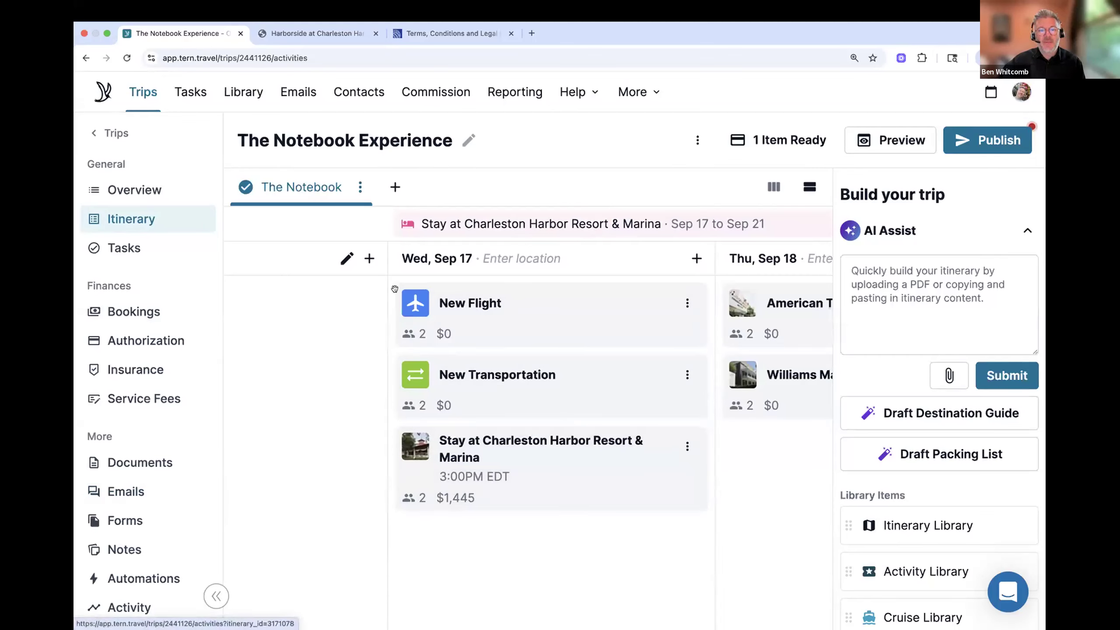
{"action": "left_click", "coordinate": [538, 442]}
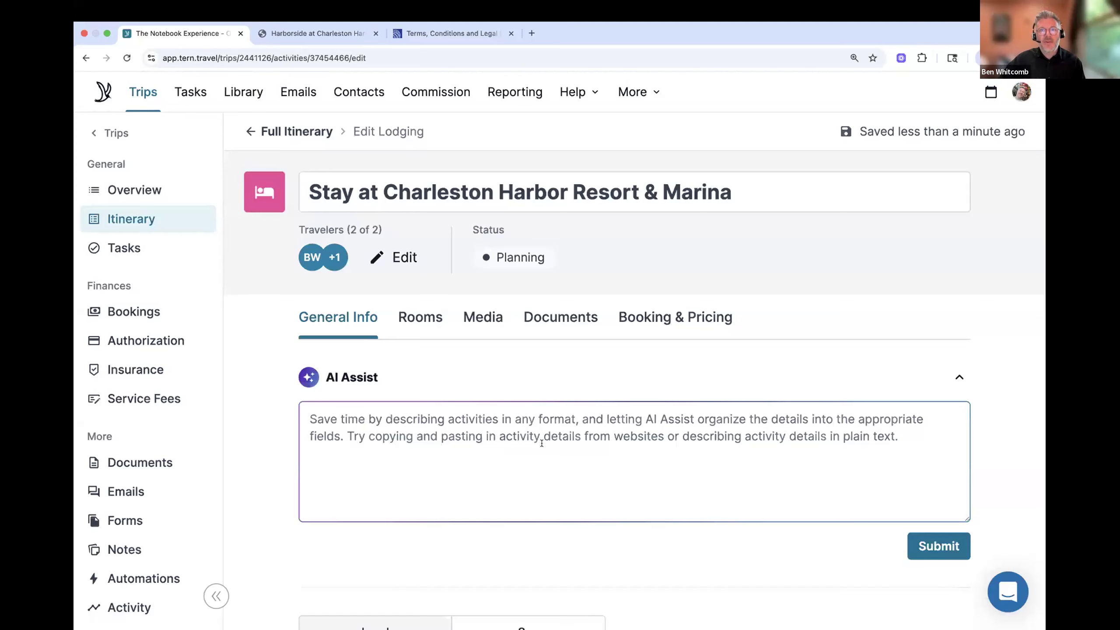
{"action": "scroll", "coordinate": [542, 443], "scroll_direction": "down", "scroll_amount": 7}
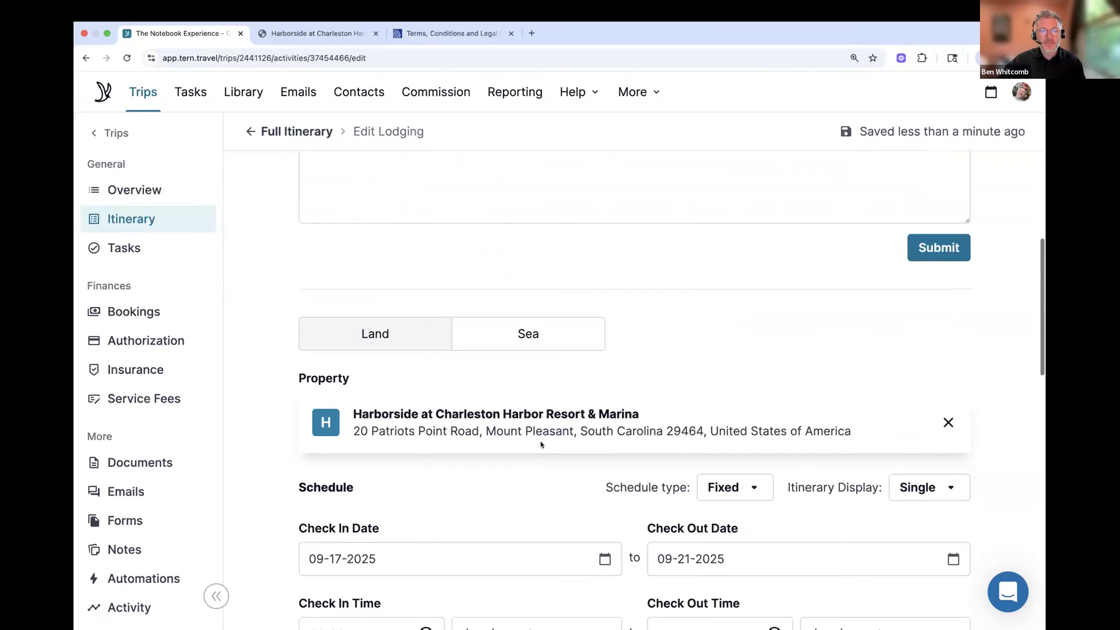
{"action": "scroll", "coordinate": [541, 441], "scroll_direction": "up", "scroll_amount": 6}
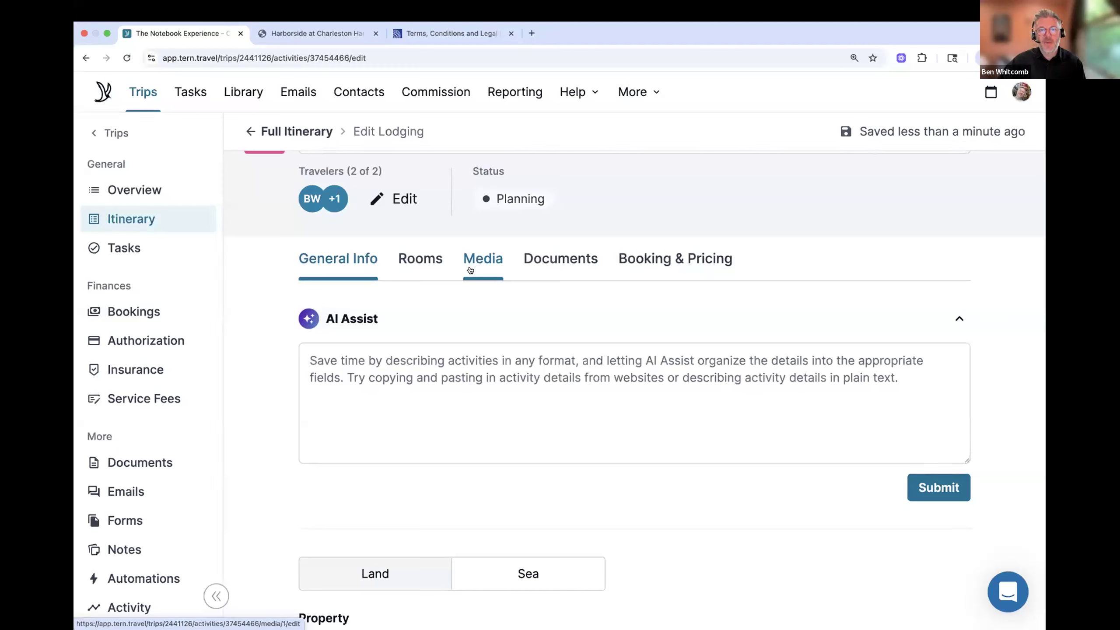
- Review the lodging's existing room selection and add a blank second room below it
{"action": "left_click", "coordinate": [422, 261]}
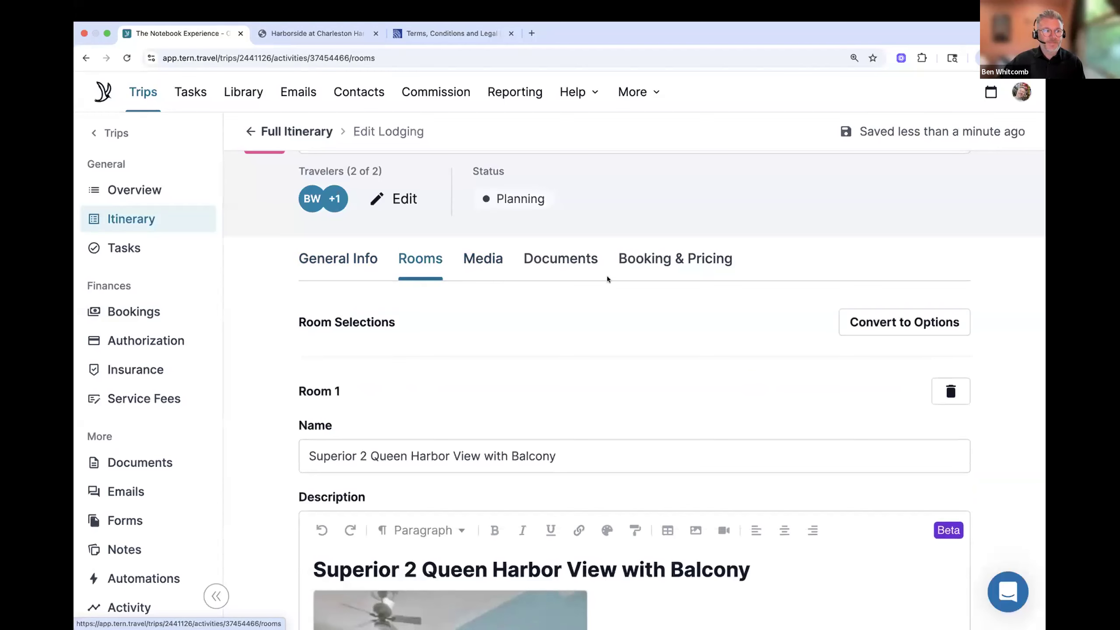
{"action": "scroll", "coordinate": [522, 315], "scroll_direction": "down", "scroll_amount": 5}
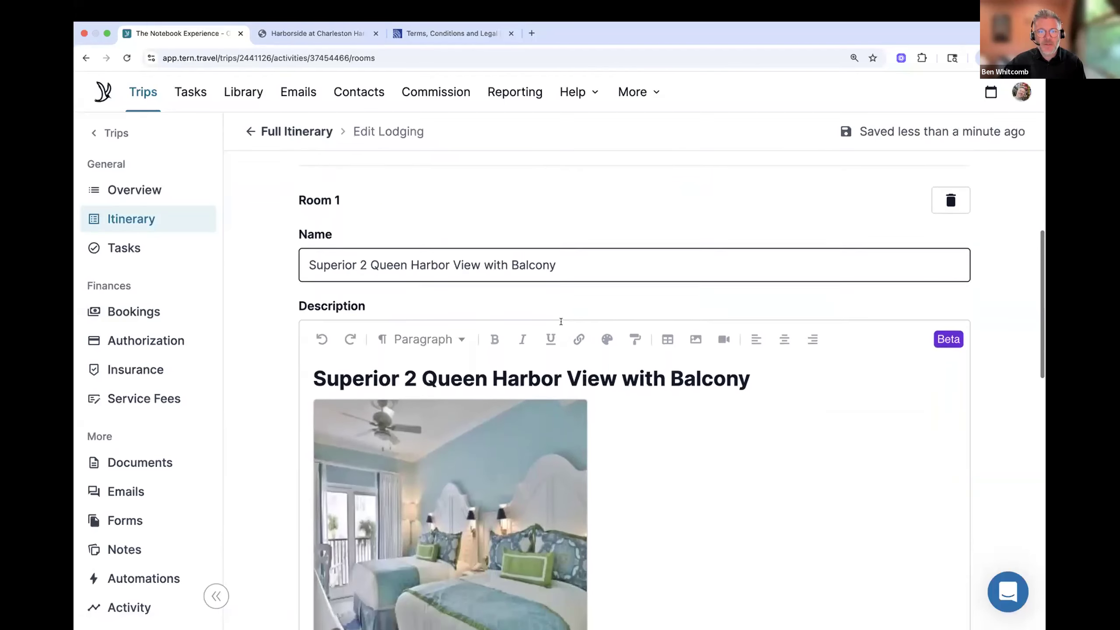
{"action": "scroll", "coordinate": [562, 325], "scroll_direction": "down", "scroll_amount": 6}
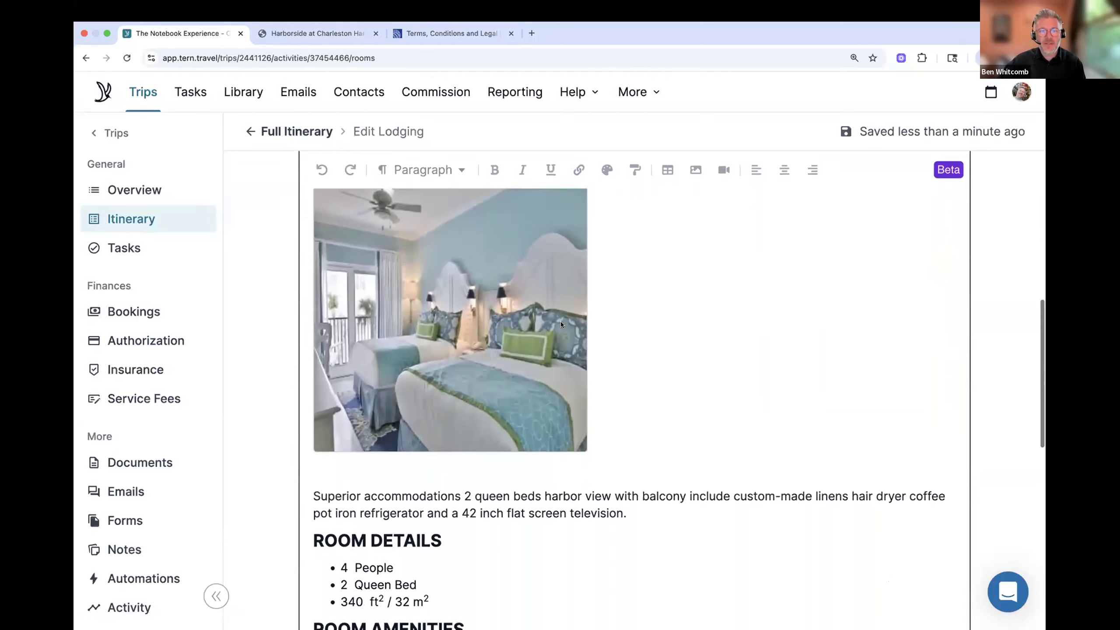
{"action": "scroll", "coordinate": [561, 325], "scroll_direction": "down", "scroll_amount": 7}
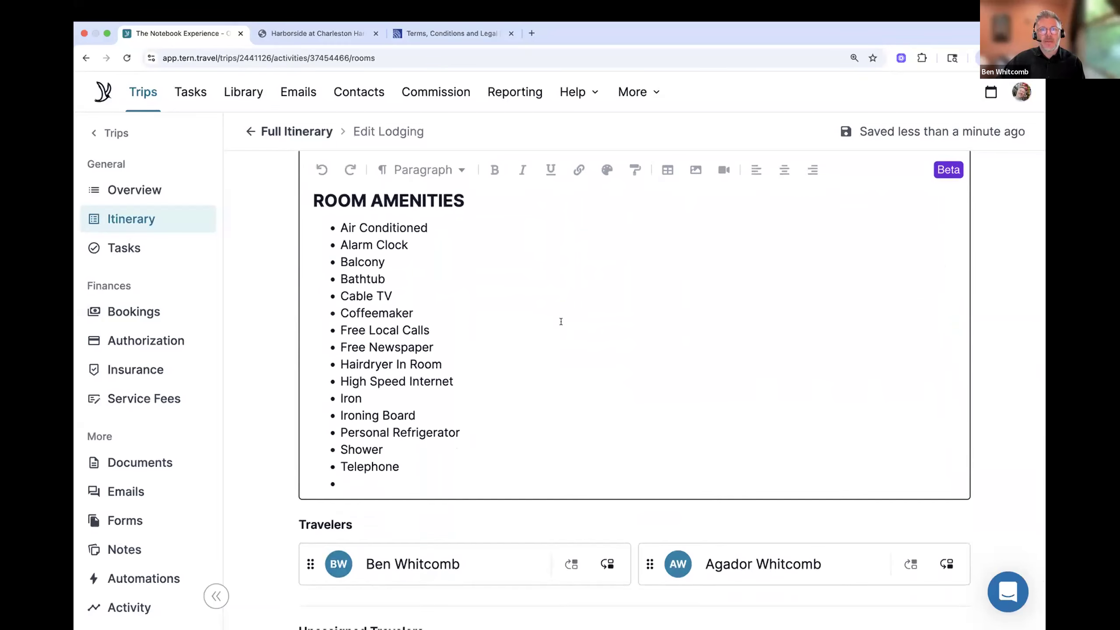
{"action": "scroll", "coordinate": [568, 318], "scroll_direction": "down", "scroll_amount": 3}
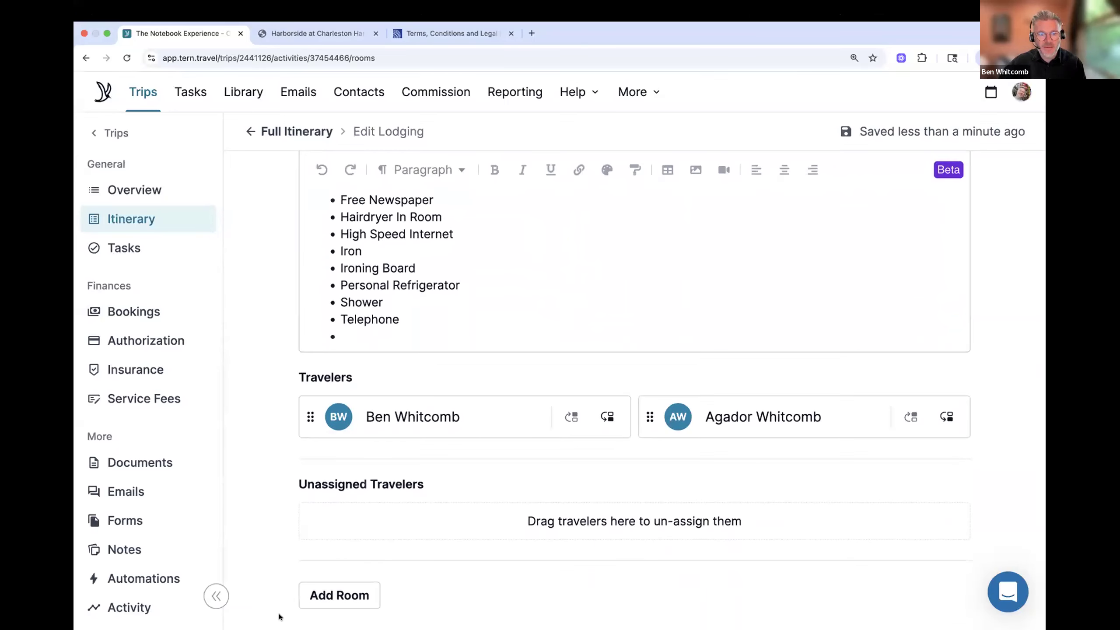
{"action": "left_click", "coordinate": [355, 595]}
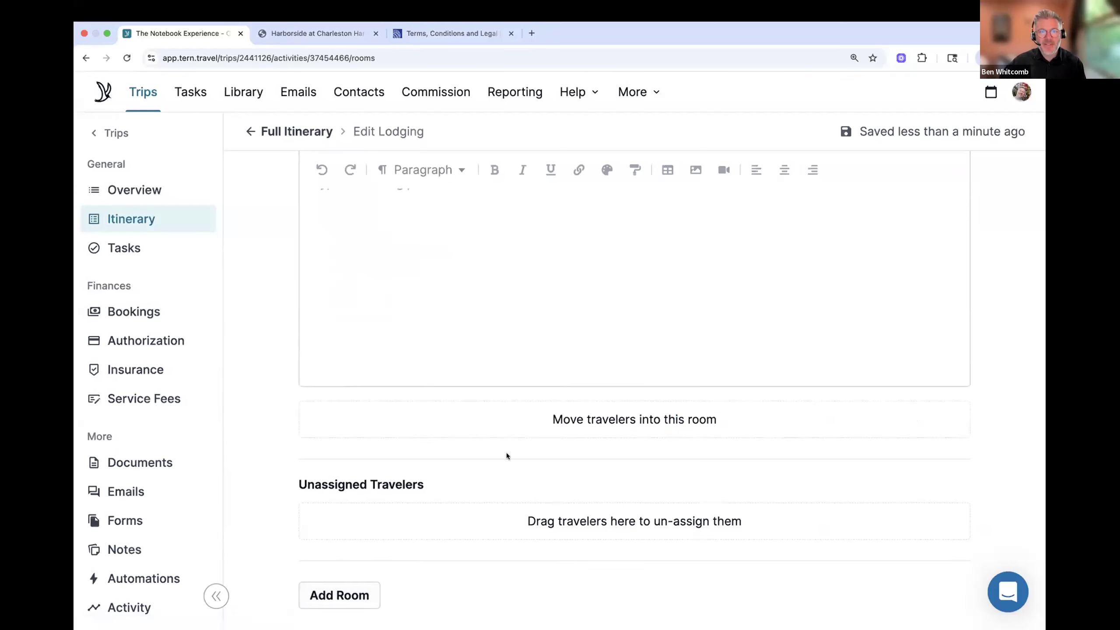
{"action": "scroll", "coordinate": [506, 453], "scroll_direction": "up", "scroll_amount": 5}
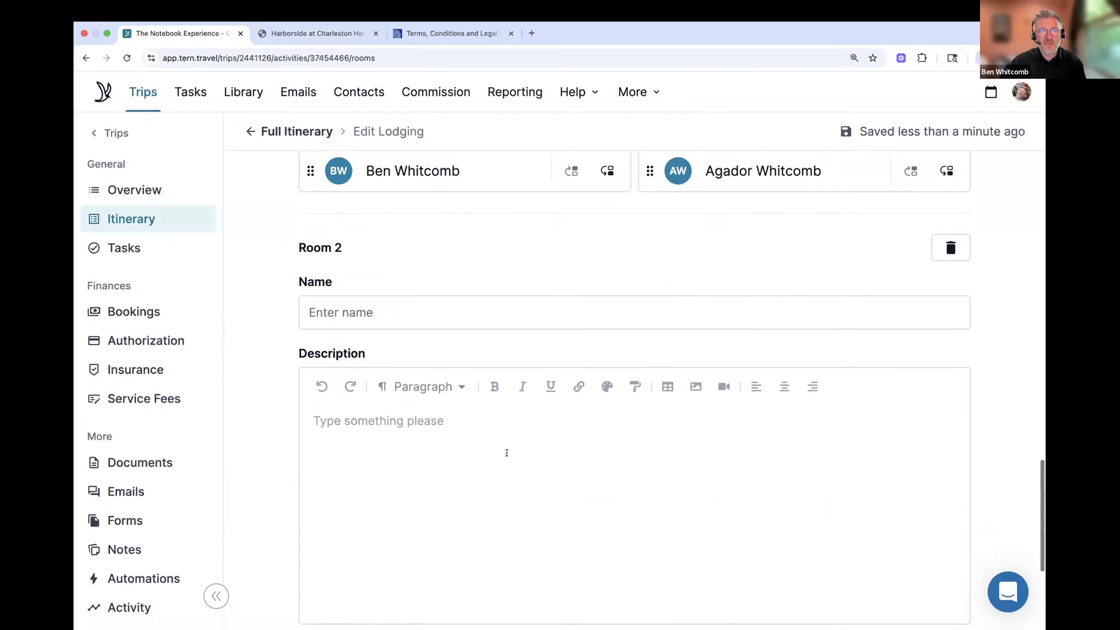
{"action": "scroll", "coordinate": [507, 452], "scroll_direction": "down", "scroll_amount": 4}
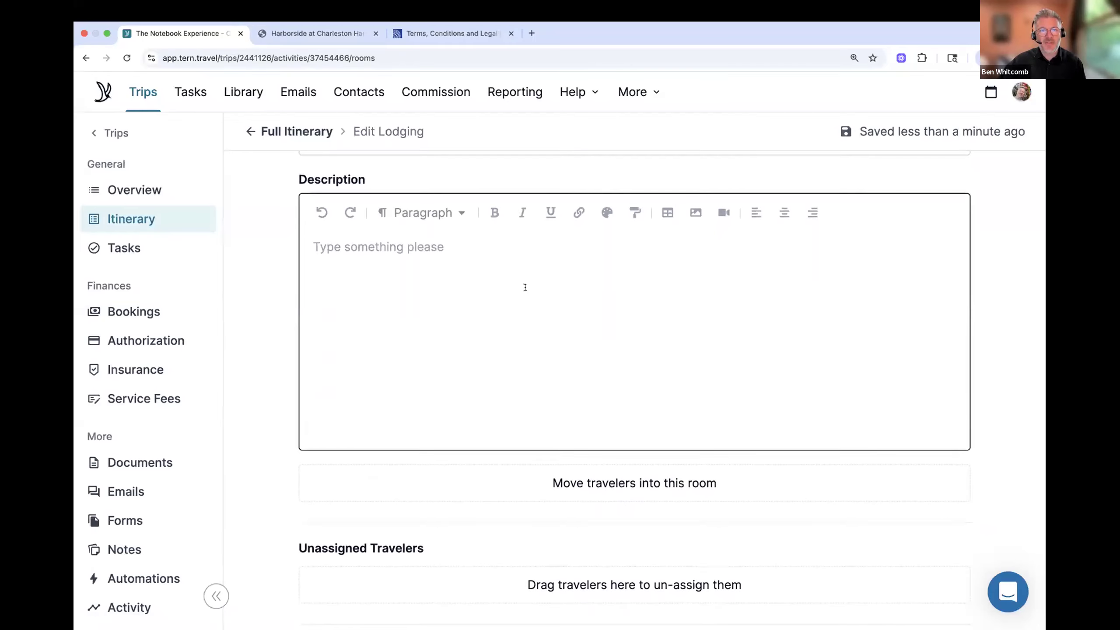
{"action": "scroll", "coordinate": [525, 287], "scroll_direction": "up", "scroll_amount": 2}
{"action": "scroll", "coordinate": [525, 287], "scroll_direction": "up", "scroll_amount": 2}
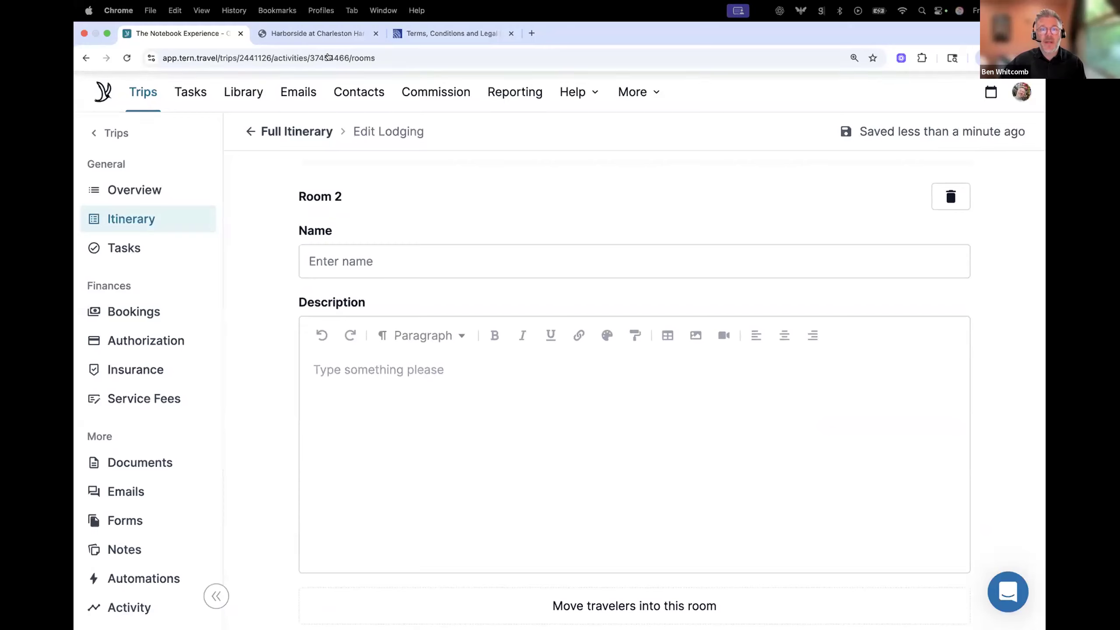
{"action": "scroll", "coordinate": [498, 190], "scroll_direction": "down", "scroll_amount": 1}
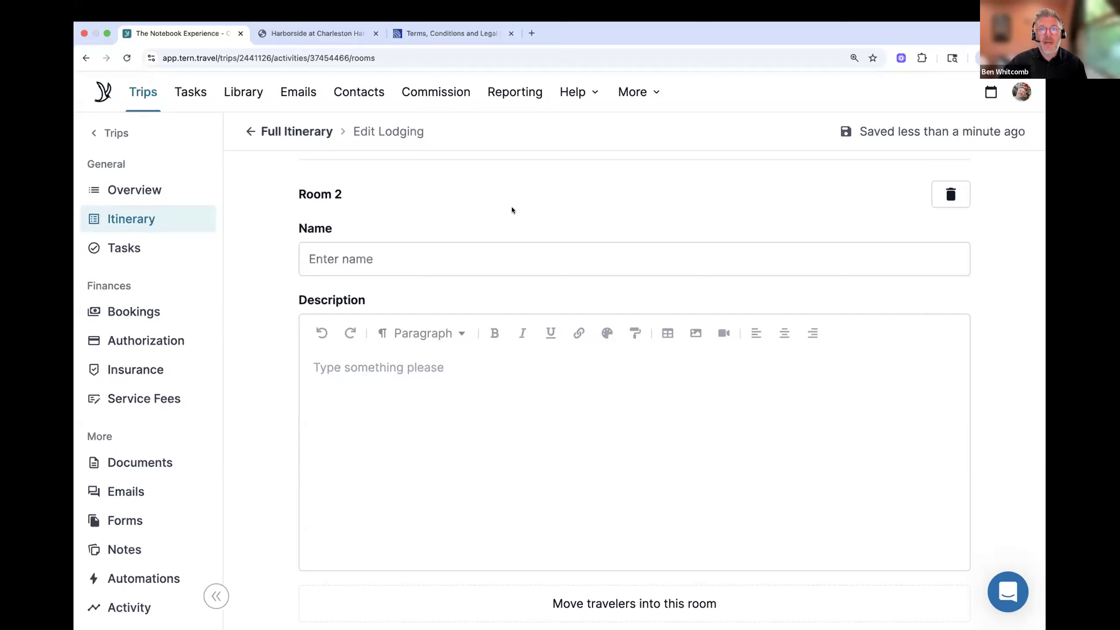
- Restart the timed-out booking on the Harborside hotel site and search rooms for 2 adults, September 17 to 21, 2025
{"action": "left_click", "coordinate": [275, 35]}
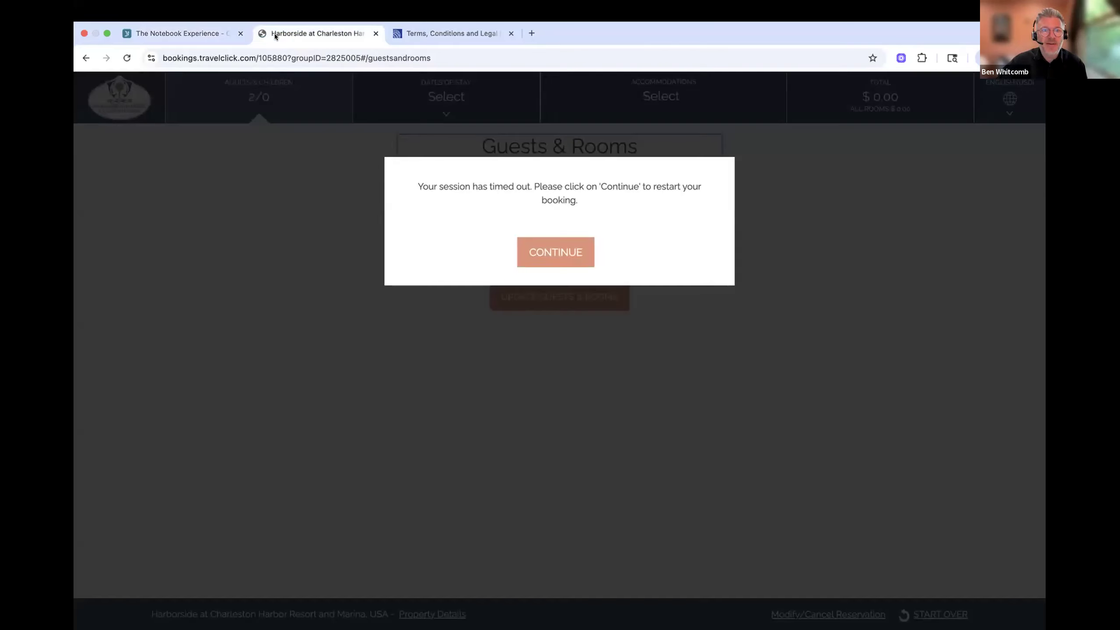
{"action": "left_click", "coordinate": [541, 255]}
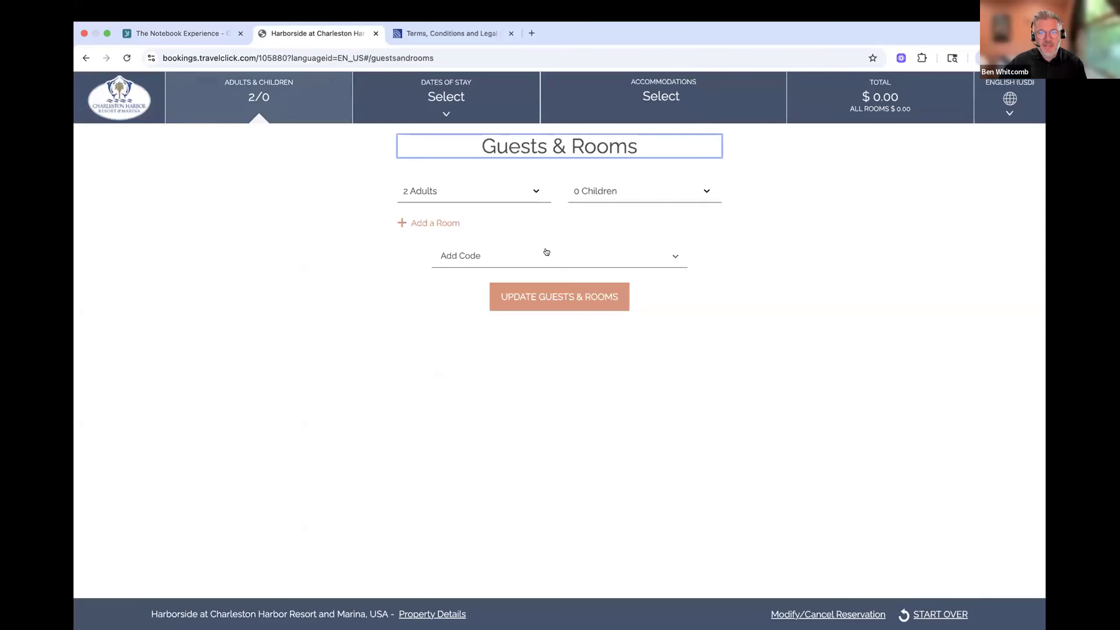
{"action": "left_click", "coordinate": [571, 293]}
{"action": "scroll", "coordinate": [713, 353], "scroll_direction": "down", "scroll_amount": 2}
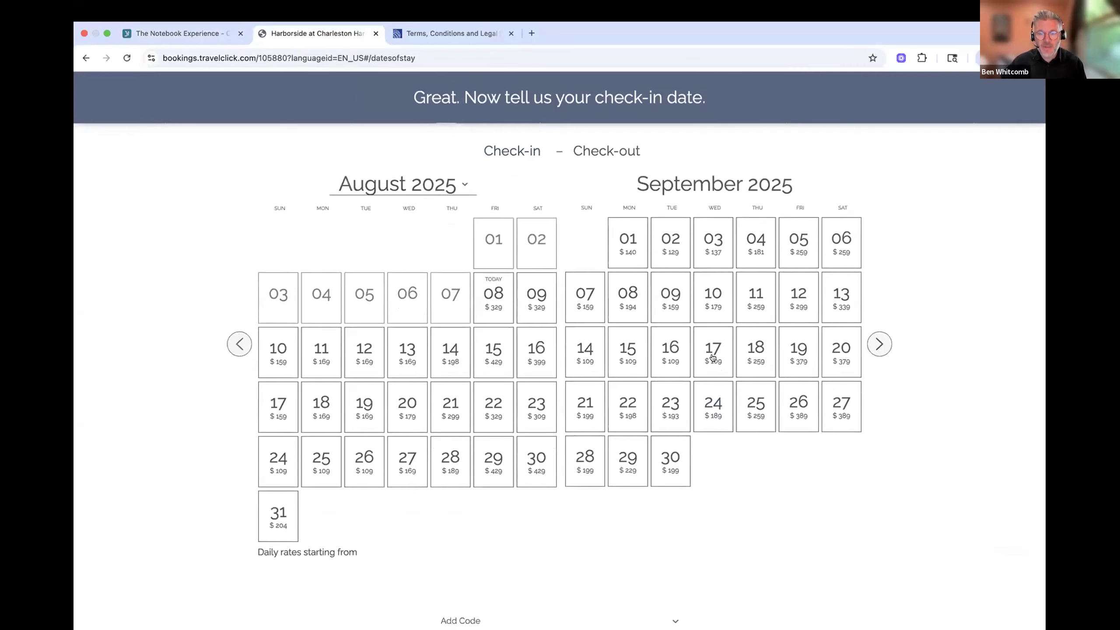
{"action": "left_click", "coordinate": [710, 361]}
{"action": "left_click", "coordinate": [587, 404]}
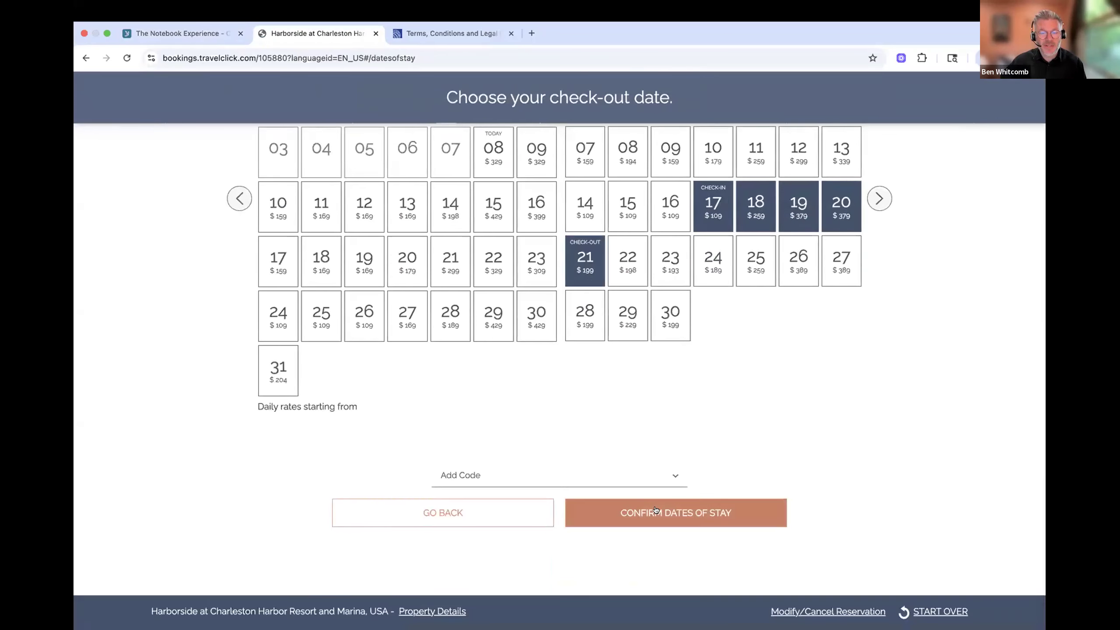
{"action": "left_click", "coordinate": [656, 507]}
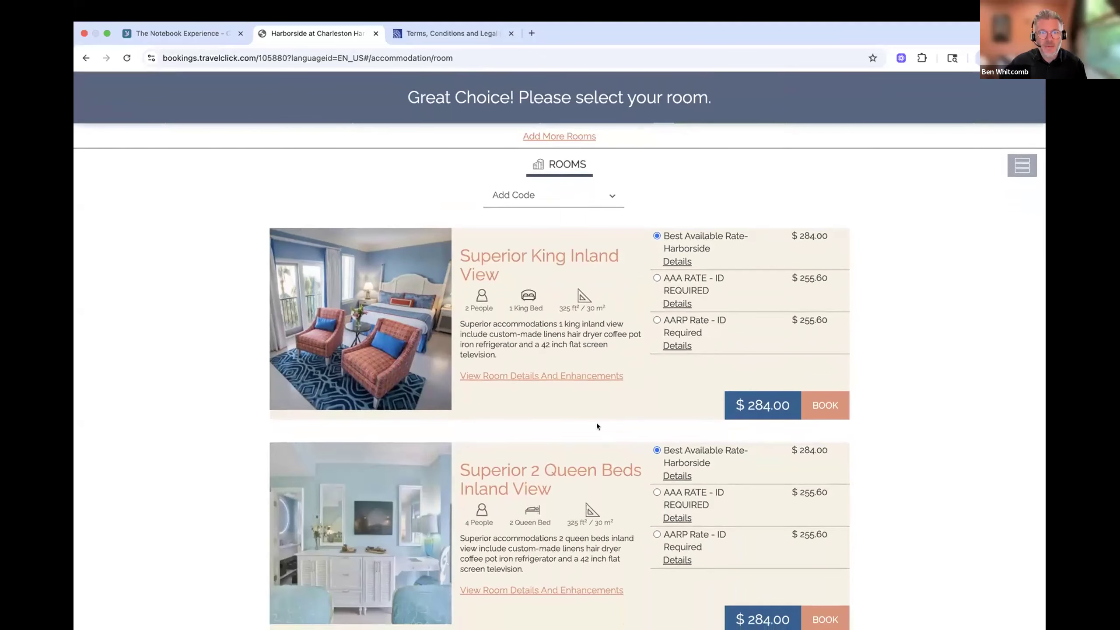
- Compare the sizes, bed types, views and rates of the available rooms on the Harborside hotel site
{"action": "scroll", "coordinate": [597, 426], "scroll_direction": "down", "scroll_amount": 1}
{"action": "scroll", "coordinate": [595, 427], "scroll_direction": "down", "scroll_amount": 5}
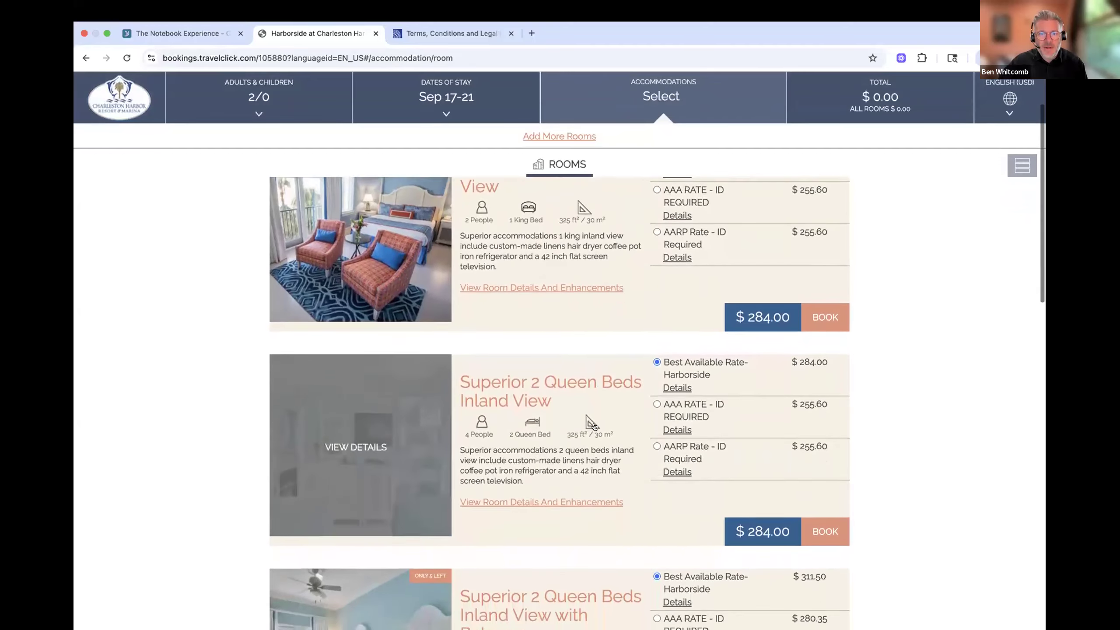
{"action": "scroll", "coordinate": [594, 426], "scroll_direction": "down", "scroll_amount": 2}
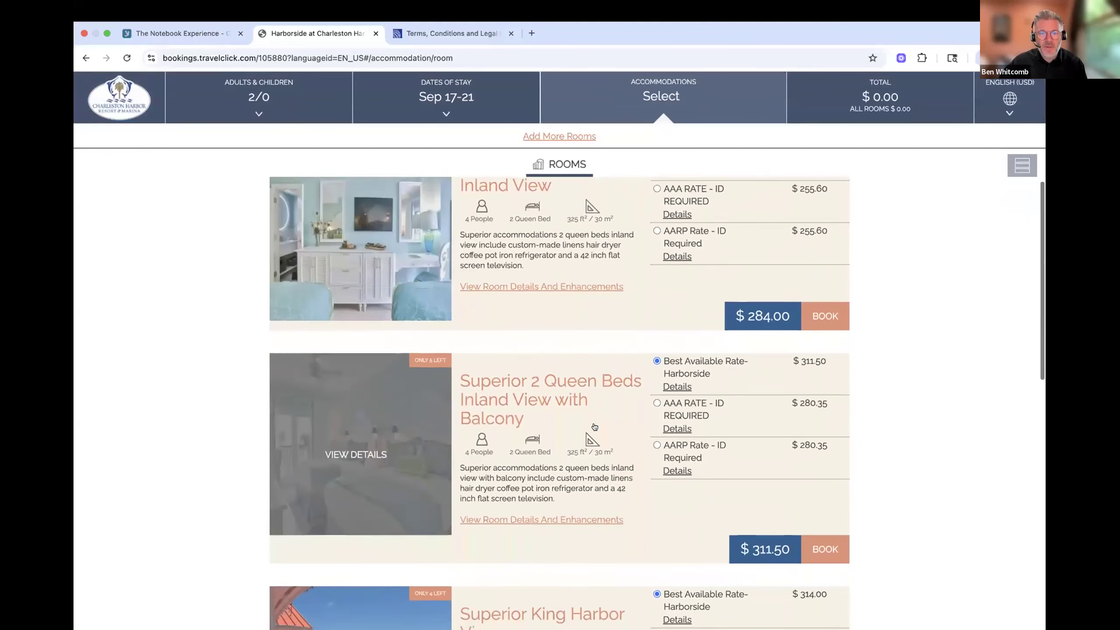
{"action": "scroll", "coordinate": [595, 426], "scroll_direction": "down", "scroll_amount": 3}
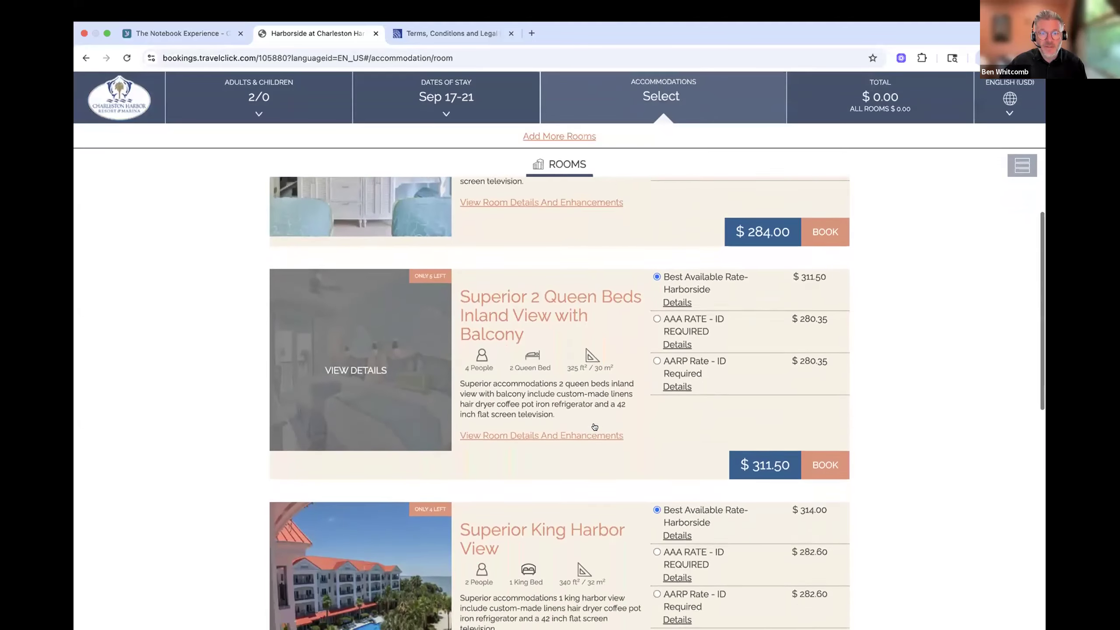
{"action": "scroll", "coordinate": [595, 426], "scroll_direction": "up", "scroll_amount": 5}
{"action": "scroll", "coordinate": [594, 426], "scroll_direction": "up", "scroll_amount": 2}
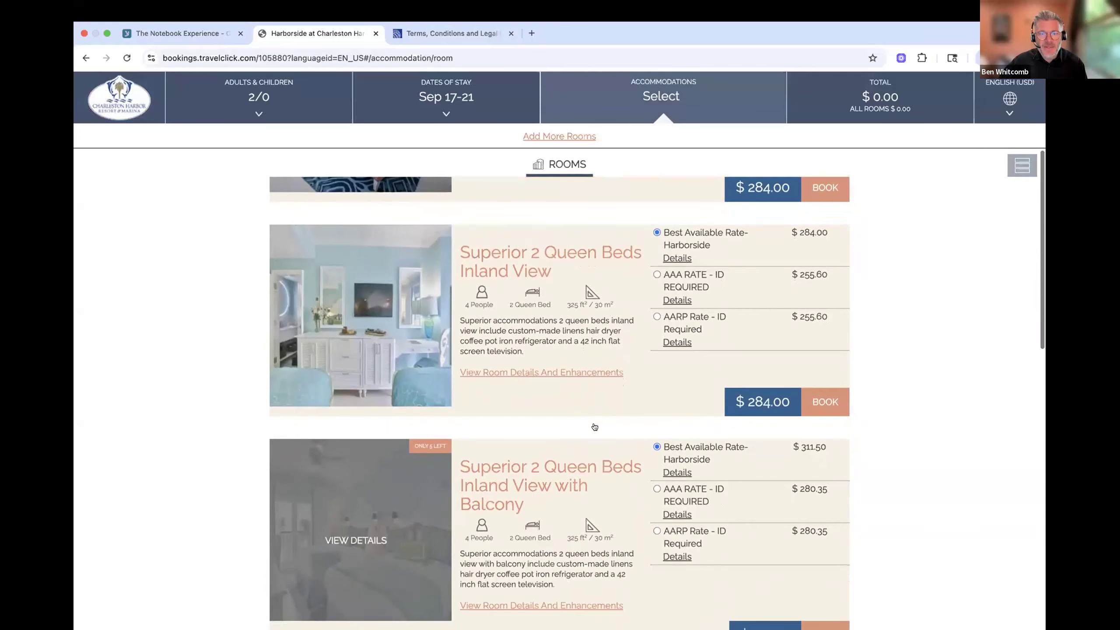
{"action": "scroll", "coordinate": [594, 427], "scroll_direction": "down", "scroll_amount": 3}
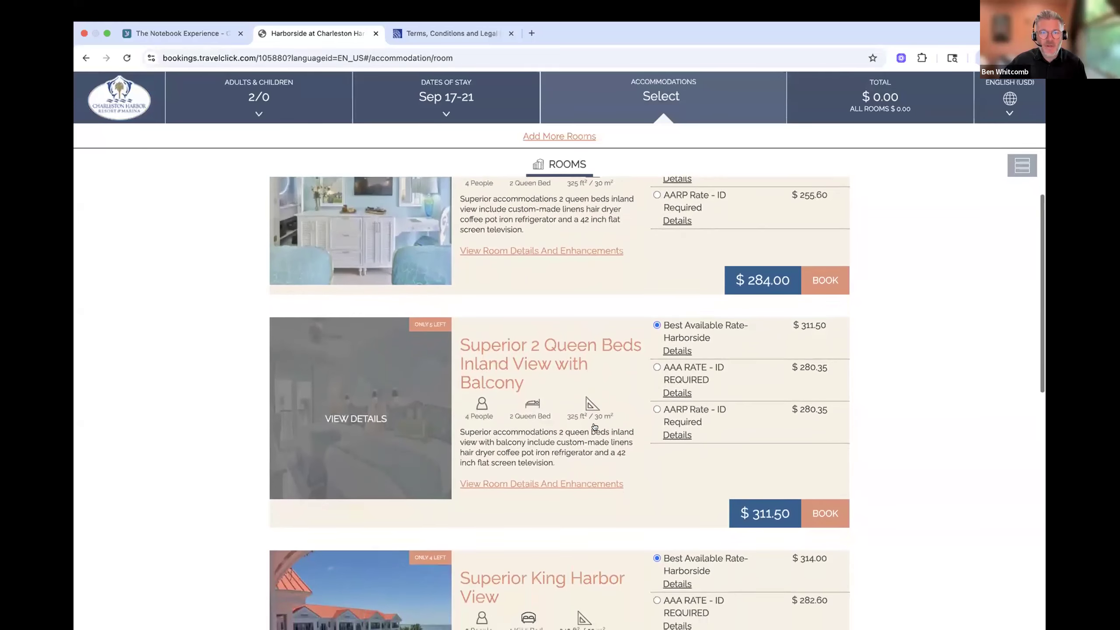
{"action": "scroll", "coordinate": [594, 427], "scroll_direction": "up", "scroll_amount": 4}
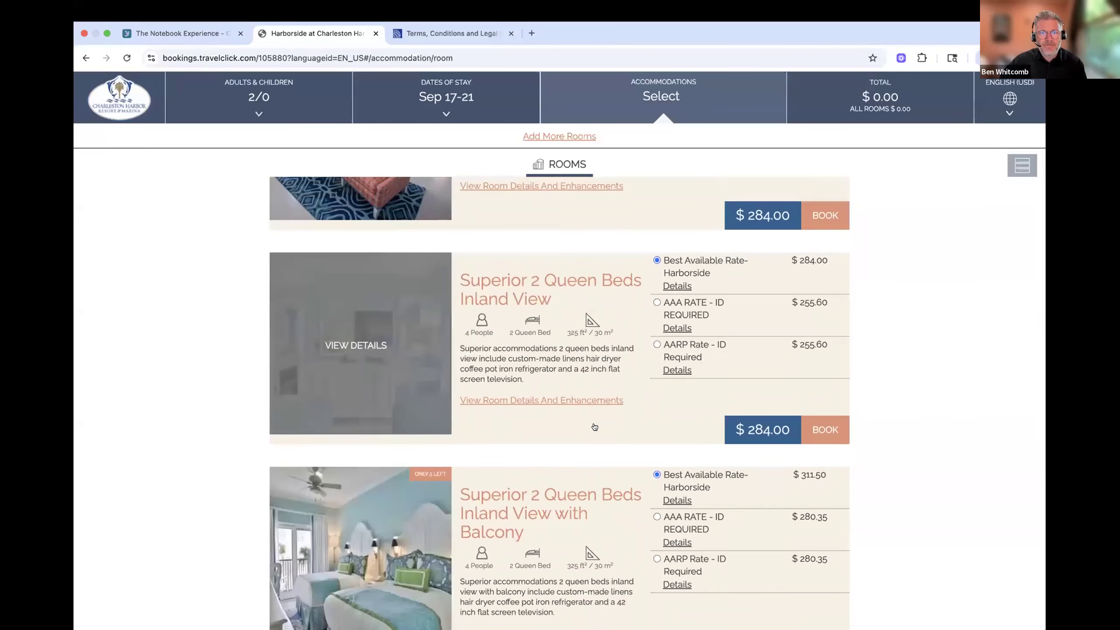
{"action": "scroll", "coordinate": [595, 426], "scroll_direction": "down", "scroll_amount": 5}
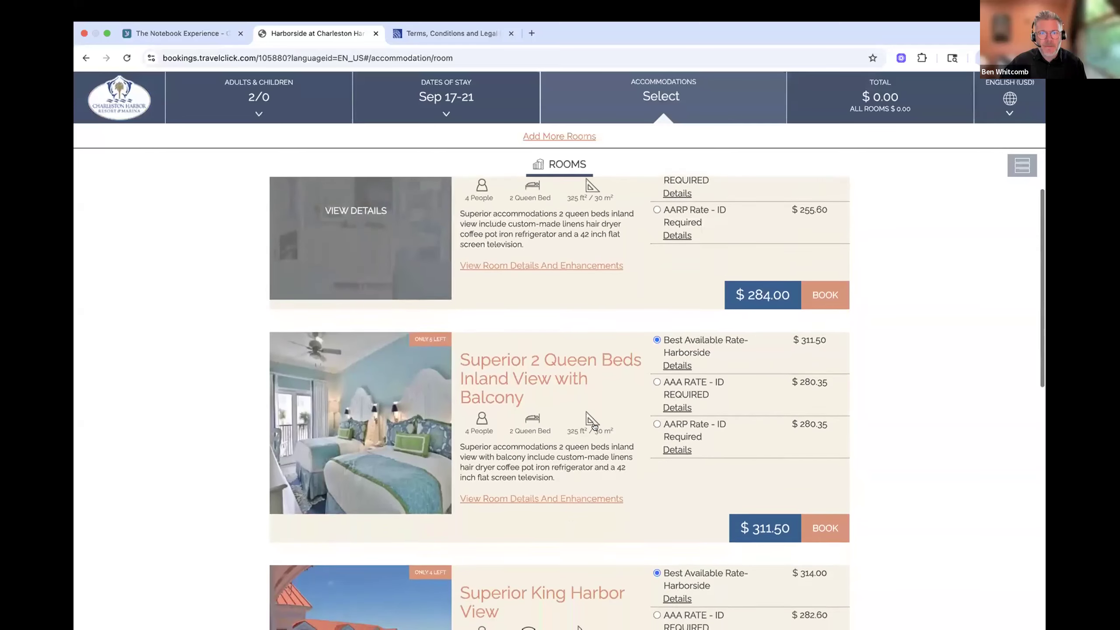
{"action": "scroll", "coordinate": [594, 427], "scroll_direction": "down", "scroll_amount": 4}
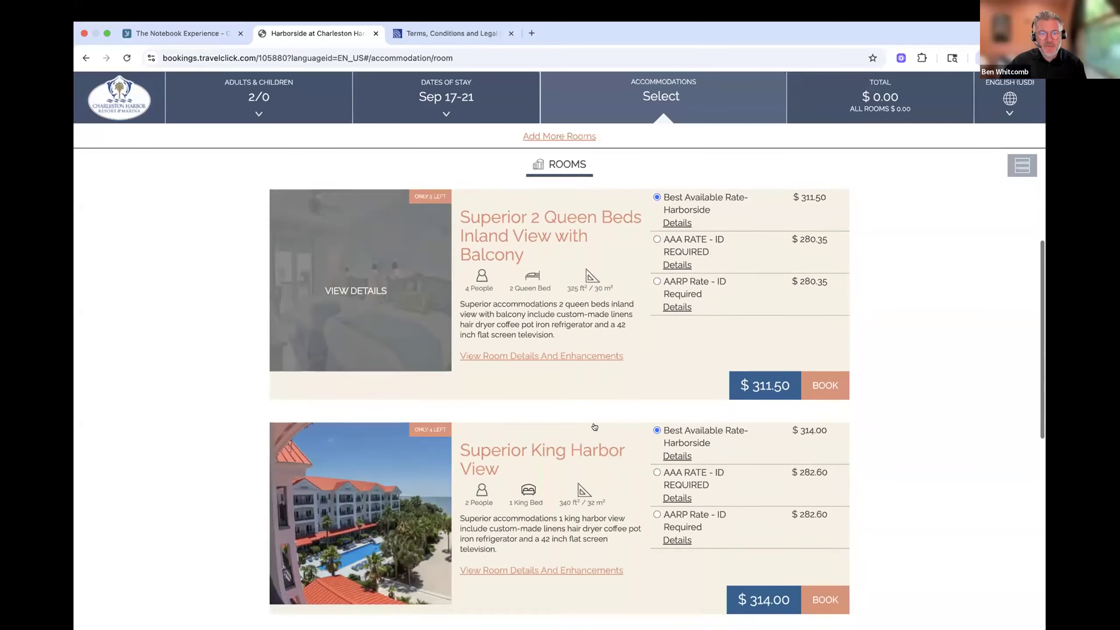
{"action": "scroll", "coordinate": [595, 427], "scroll_direction": "down", "scroll_amount": 1}
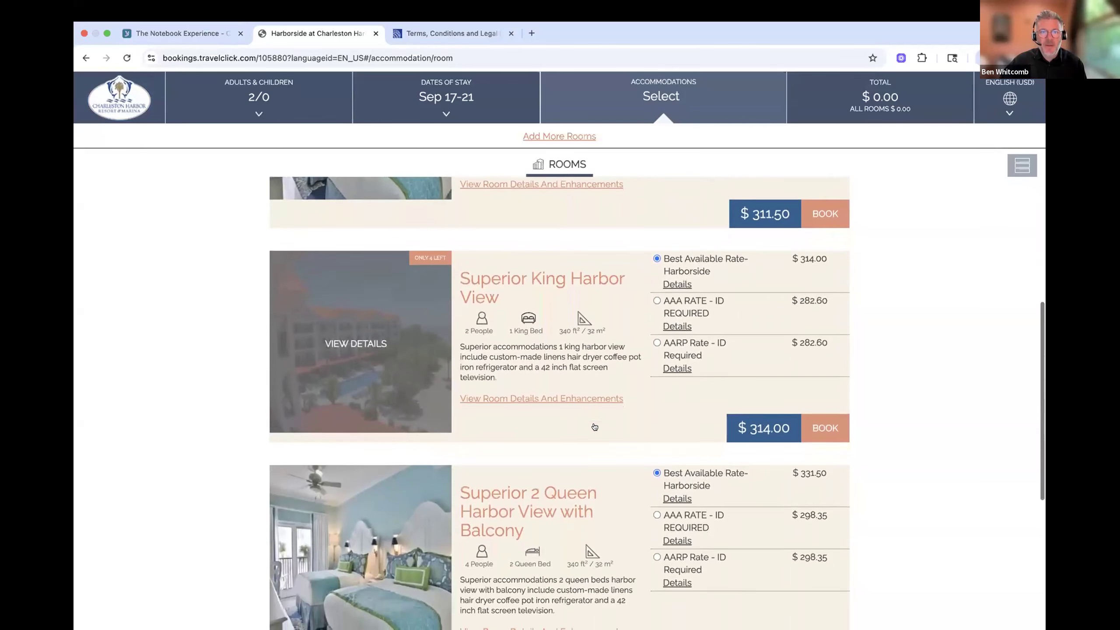
{"action": "scroll", "coordinate": [598, 427], "scroll_direction": "down", "scroll_amount": 4}
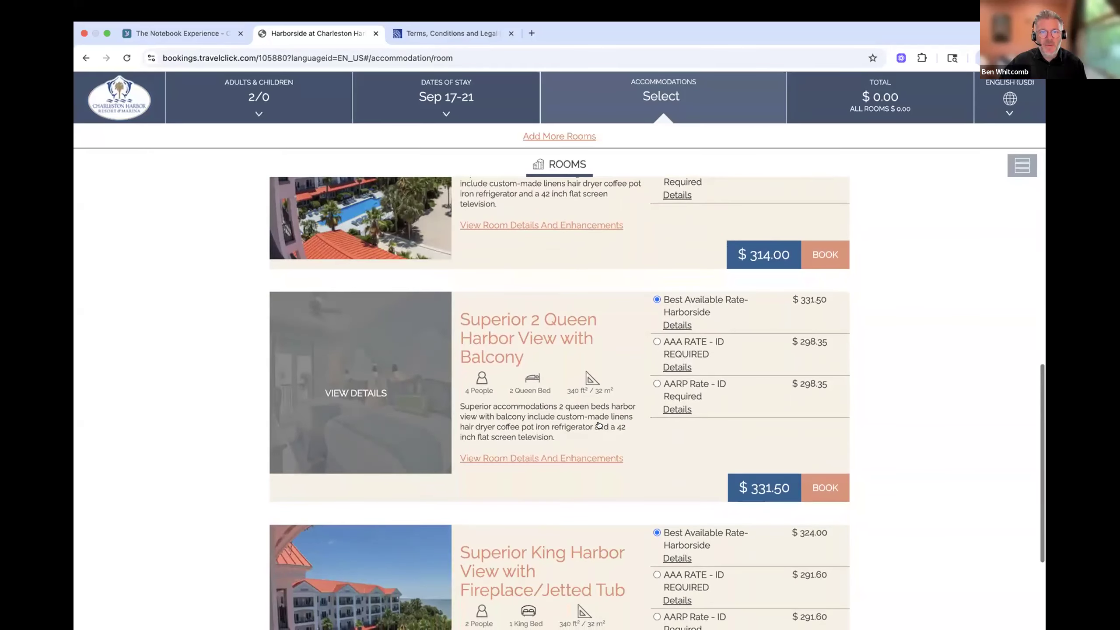
{"action": "scroll", "coordinate": [563, 345], "scroll_direction": "down", "scroll_amount": 2}
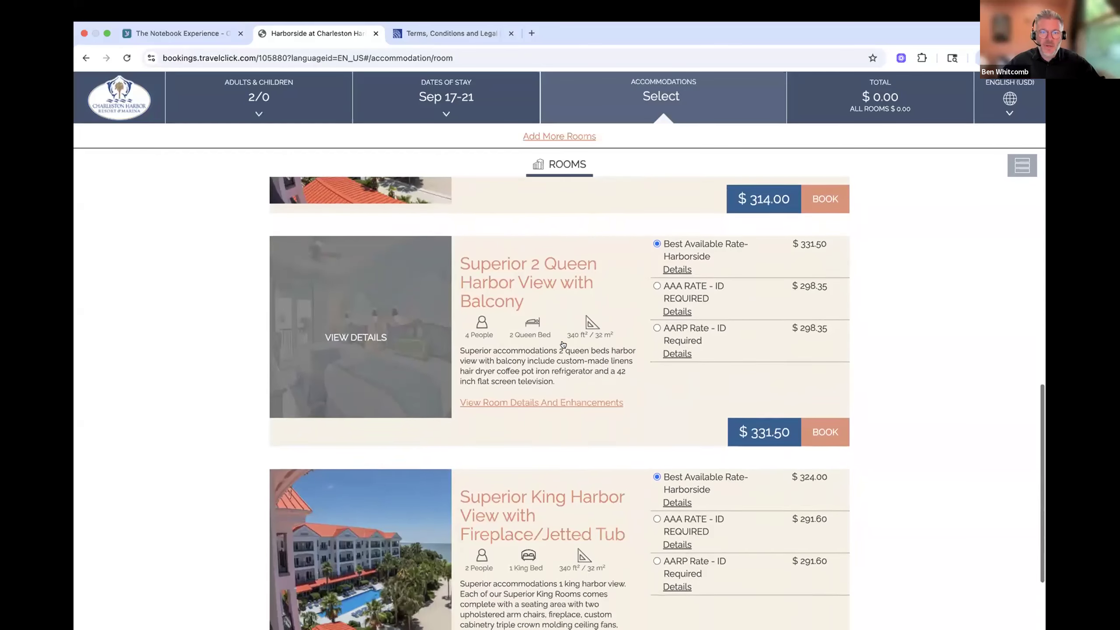
{"action": "scroll", "coordinate": [563, 344], "scroll_direction": "up", "scroll_amount": 9}
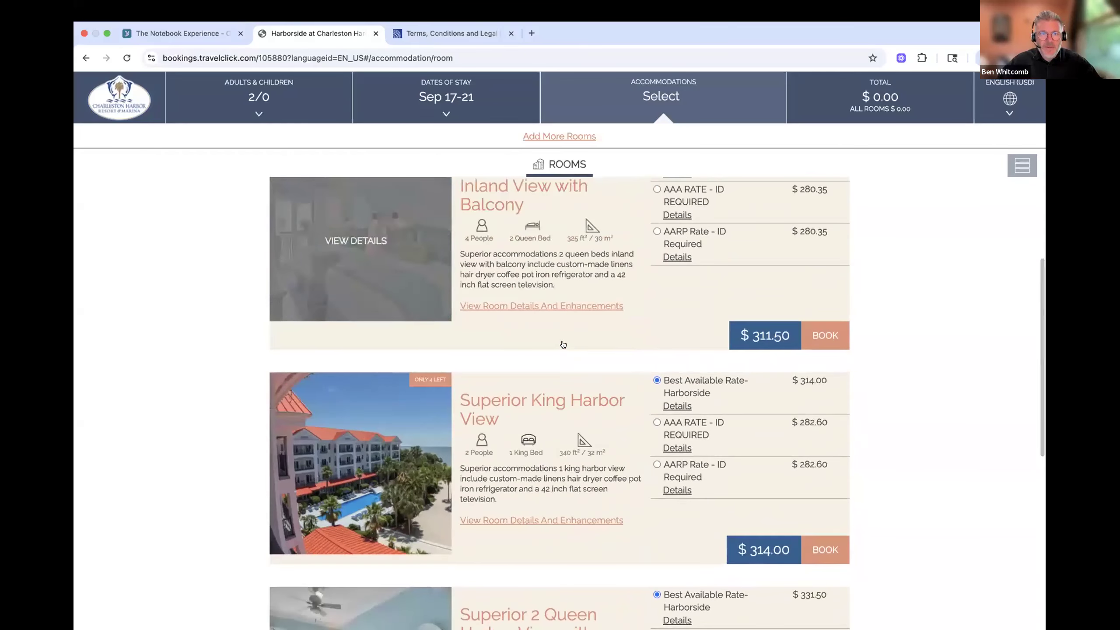
- Switch to the trip's lodging editor in Tern and check which room is already entered as Room 1
{"action": "left_click", "coordinate": [159, 33]}
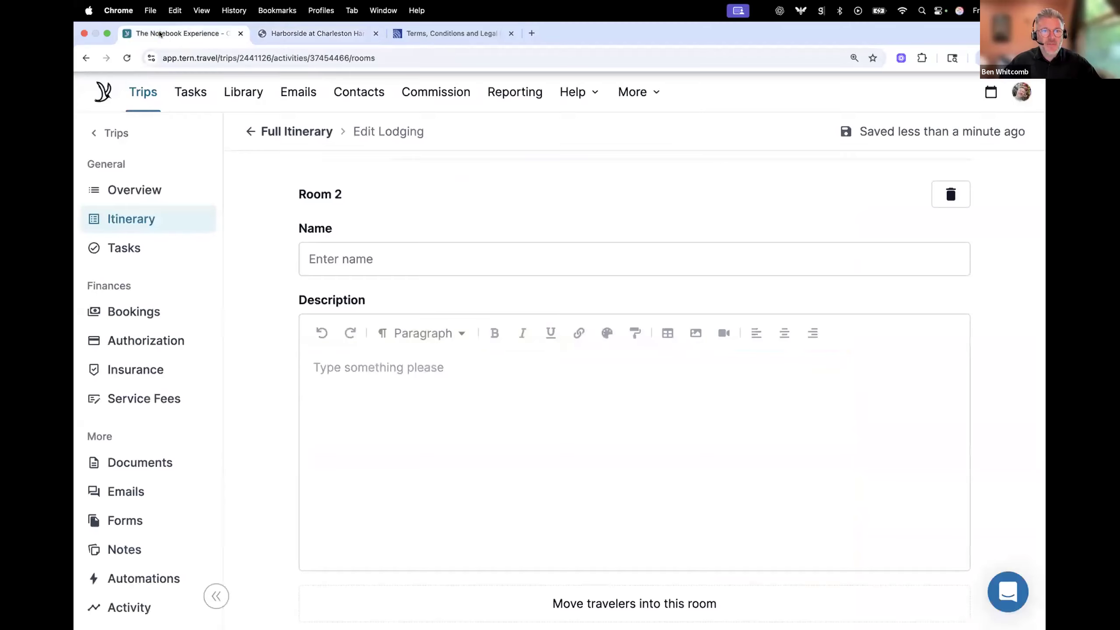
{"action": "scroll", "coordinate": [422, 221], "scroll_direction": "up", "scroll_amount": 10}
{"action": "scroll", "coordinate": [421, 221], "scroll_direction": "up", "scroll_amount": 8}
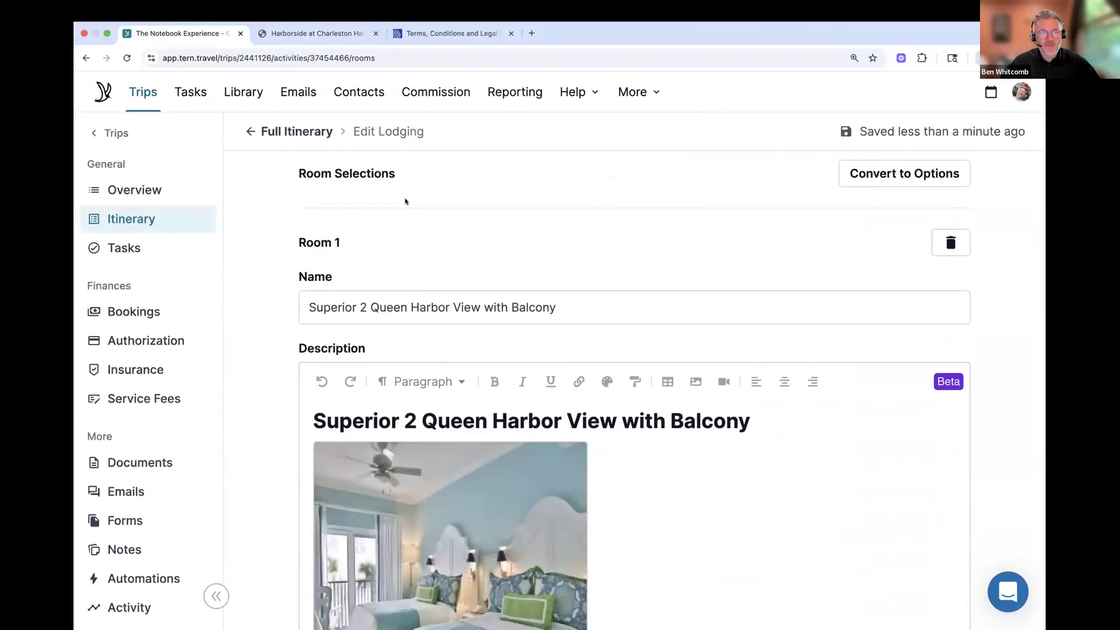
- Open the Superior King Harbor View details on the hotel site and copy the room's name, description, details and amenities through Telephone
{"action": "left_click", "coordinate": [302, 36]}
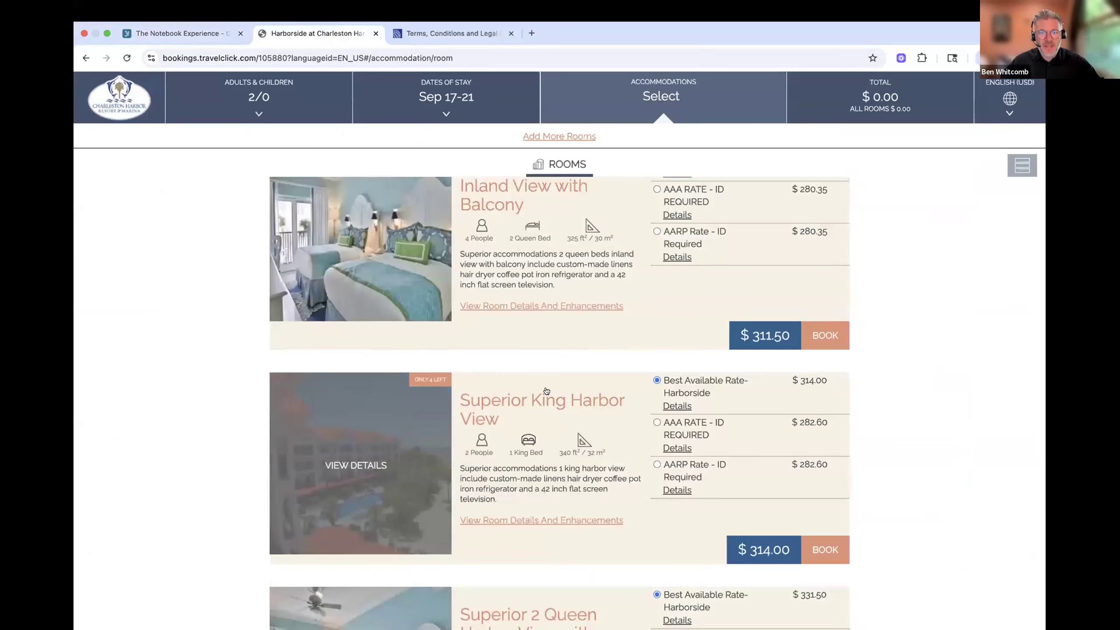
{"action": "scroll", "coordinate": [554, 398], "scroll_direction": "down", "scroll_amount": 3}
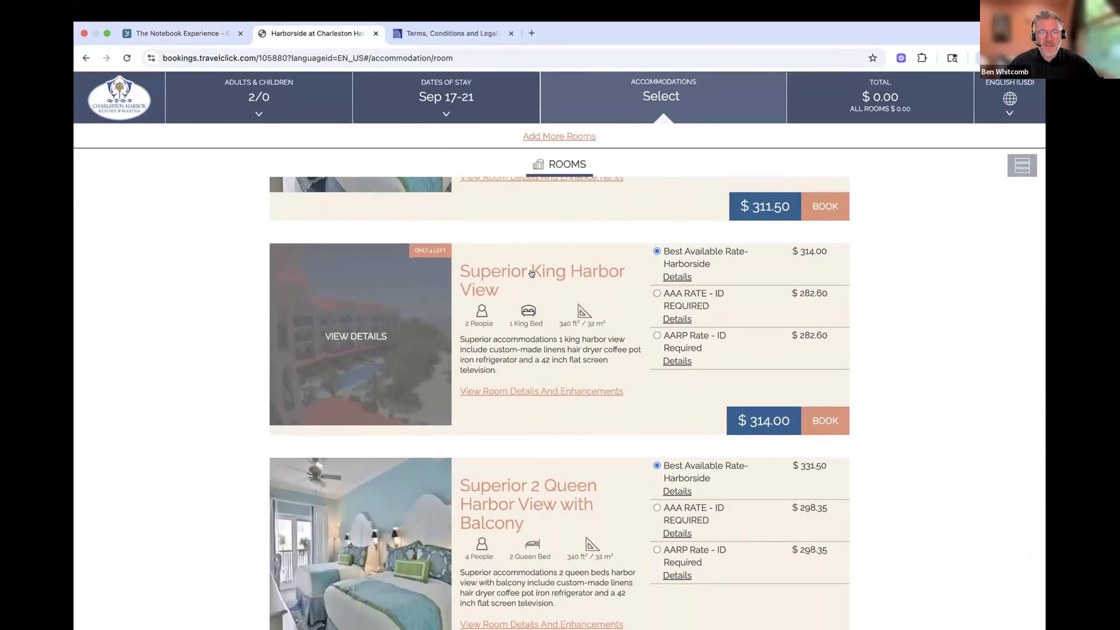
{"action": "left_click", "coordinate": [533, 273]}
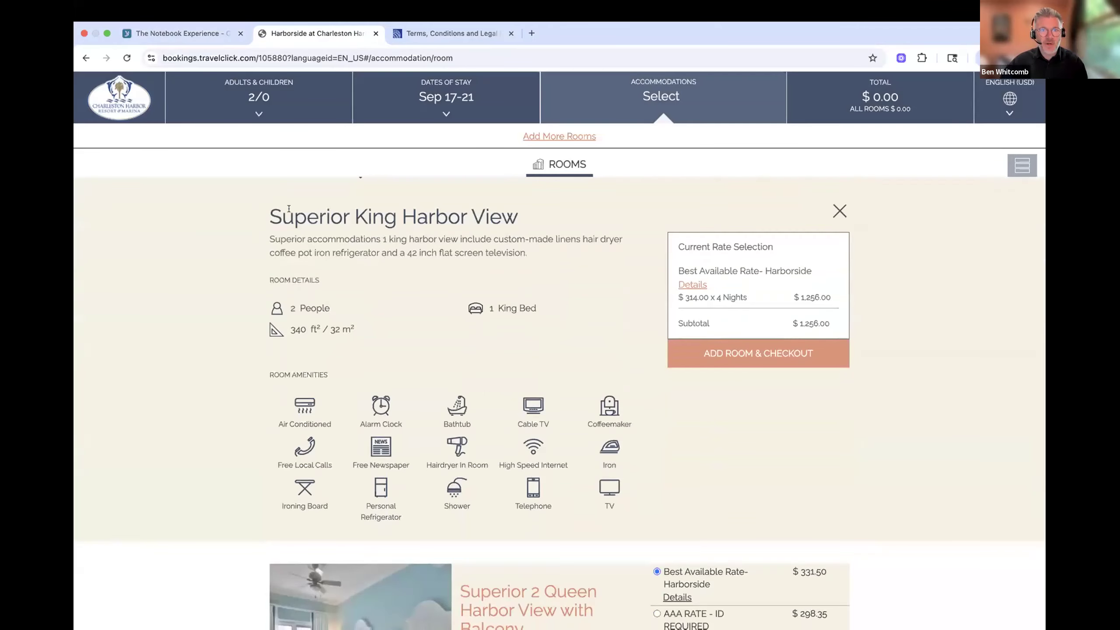
{"action": "left_click_drag", "start_coordinate": [270, 215], "coordinate": [624, 486]}
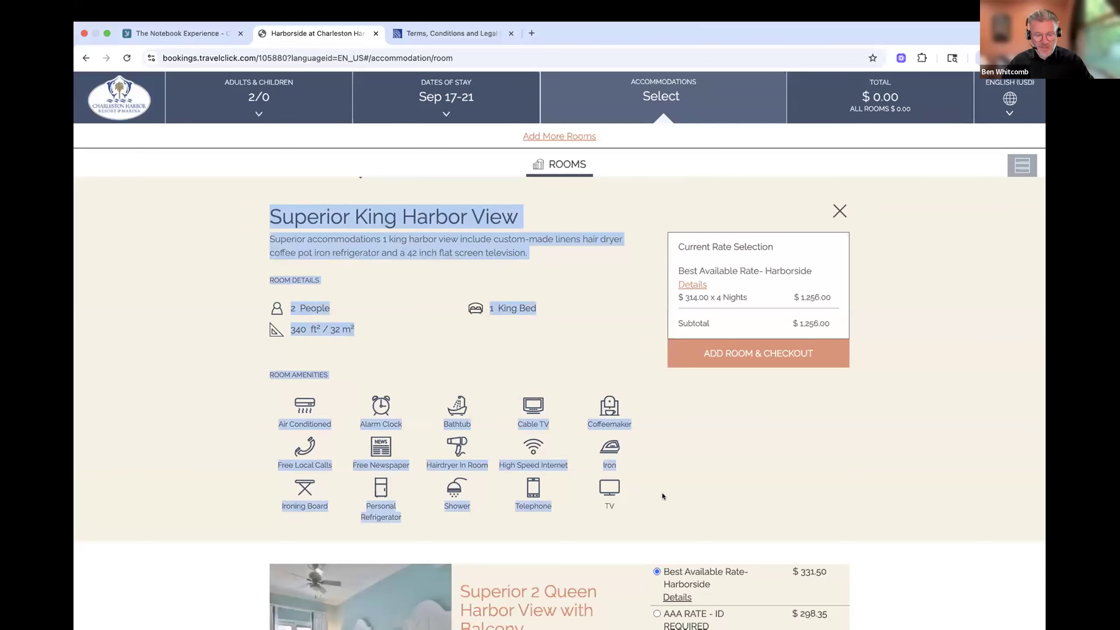
- Paste the copied Superior King Harbor View text into Room 2's description in the Tern lodging editor
{"action": "left_click", "coordinate": [175, 33]}
{"action": "scroll", "coordinate": [569, 376], "scroll_direction": "down", "scroll_amount": 5}
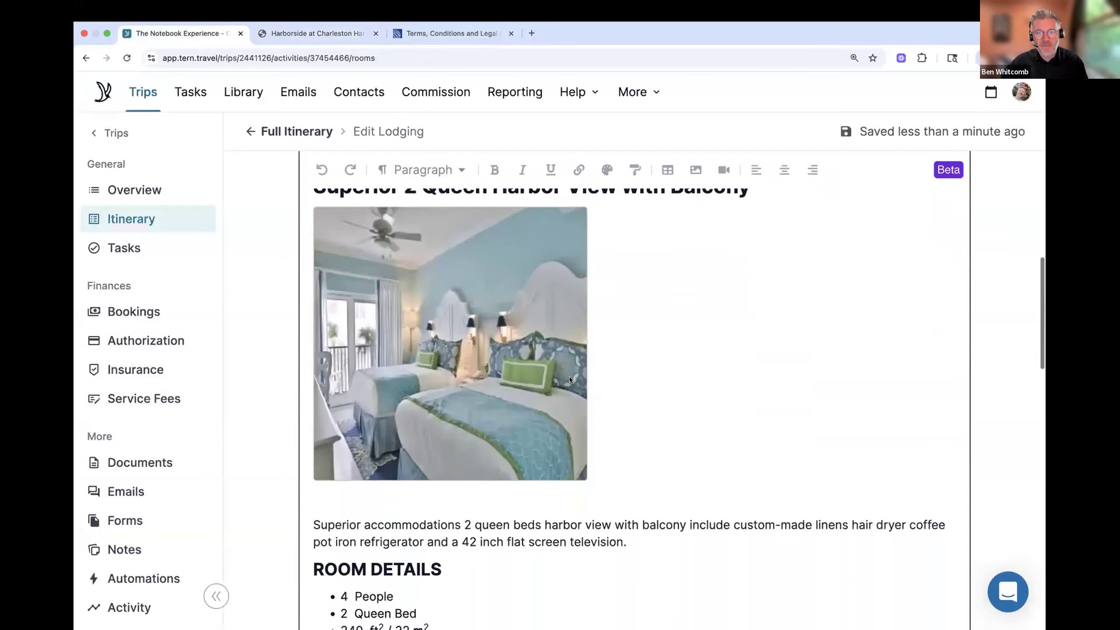
{"action": "scroll", "coordinate": [568, 376], "scroll_direction": "down", "scroll_amount": 10}
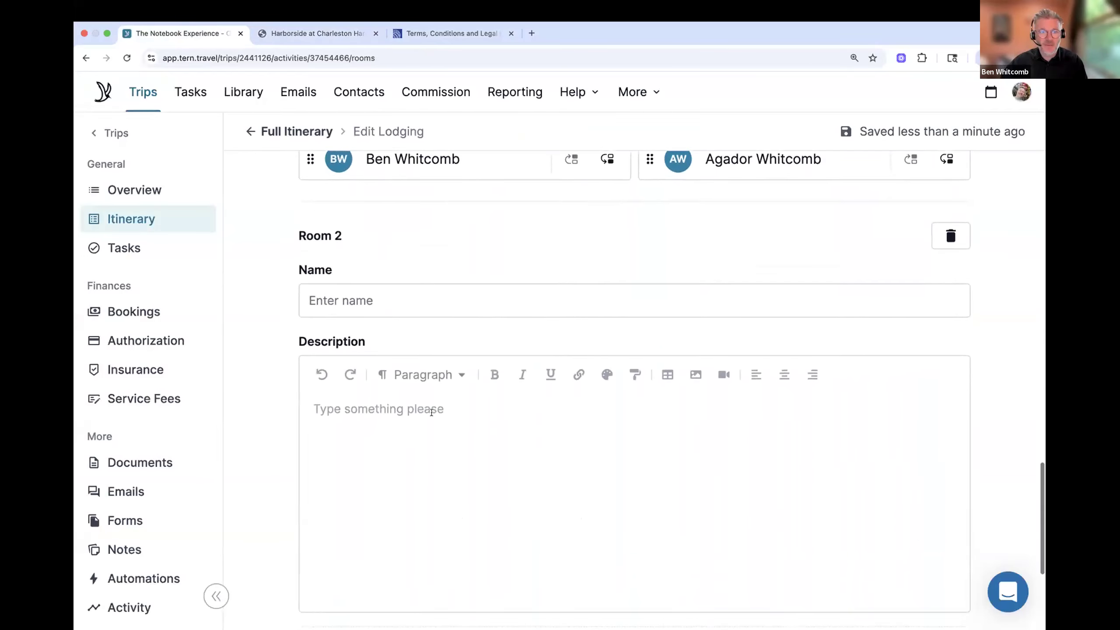
{"action": "left_click", "coordinate": [432, 412]}
{"action": "type", "text": "Superior King Harbor View Superior accommodations 1 king harbor view include custom-made linens hair dryer coffee pot iron refrigerator and a 42 inch flat screen television. ROOM DETAILS 2 People 1 King Bed 340 ft2 / 32 m2 ROOM AMENITIES Air Conditioned Alarm Clock Bathtub Cable TV Coffeemaker Free Local Calls Free Newspaper Hairdryer In Room High Speed Internet Iron Ironing Board Personal Refrigerator Shower Telephone"}
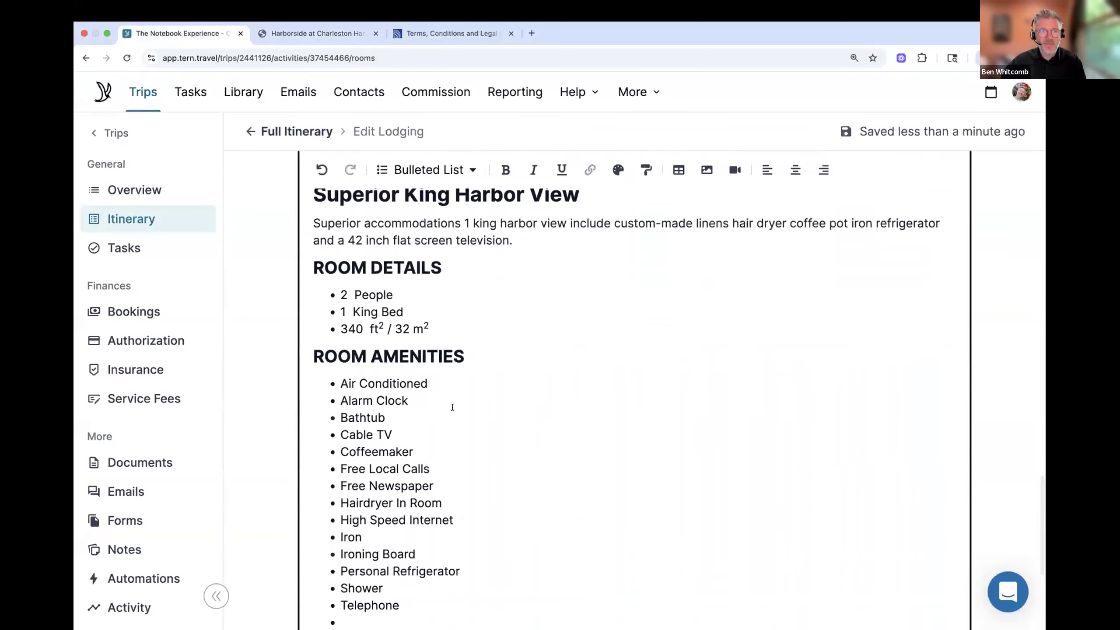
- Copy the "Superior King Harbor View" heading from Room 2's description and use it as the room's name
{"action": "scroll", "coordinate": [453, 406], "scroll_direction": "up", "scroll_amount": 5}
{"action": "left_click", "coordinate": [602, 426]}
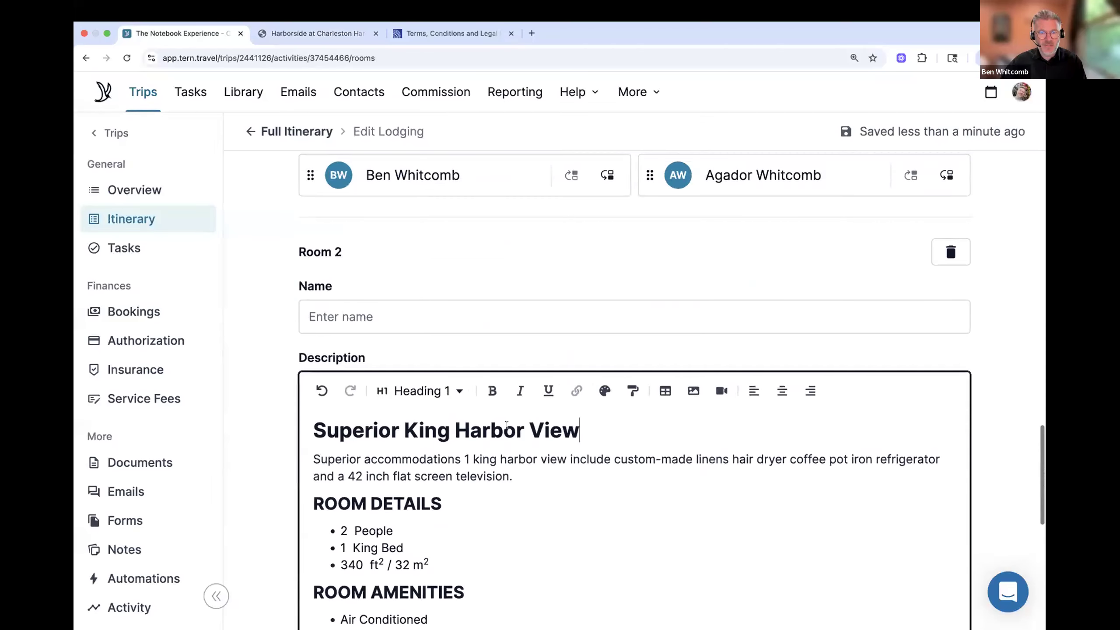
{"action": "left_click_drag", "start_coordinate": [580, 427], "coordinate": [307, 424]}
{"action": "key", "text": "cmd+c"}
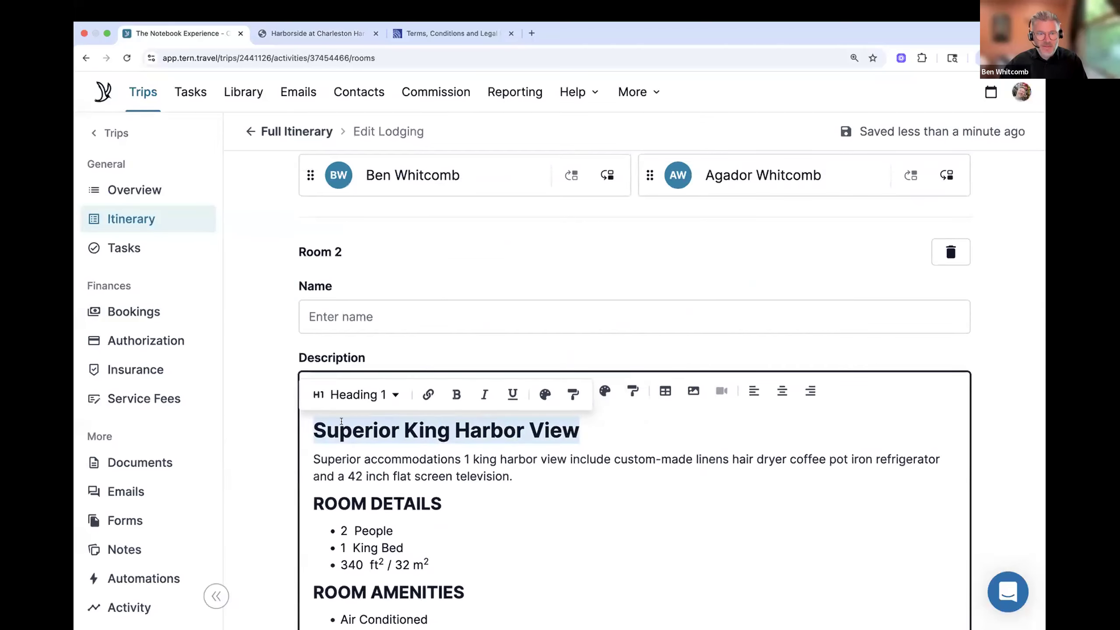
{"action": "left_click", "coordinate": [394, 319]}
{"action": "key", "text": "cmd+v"}
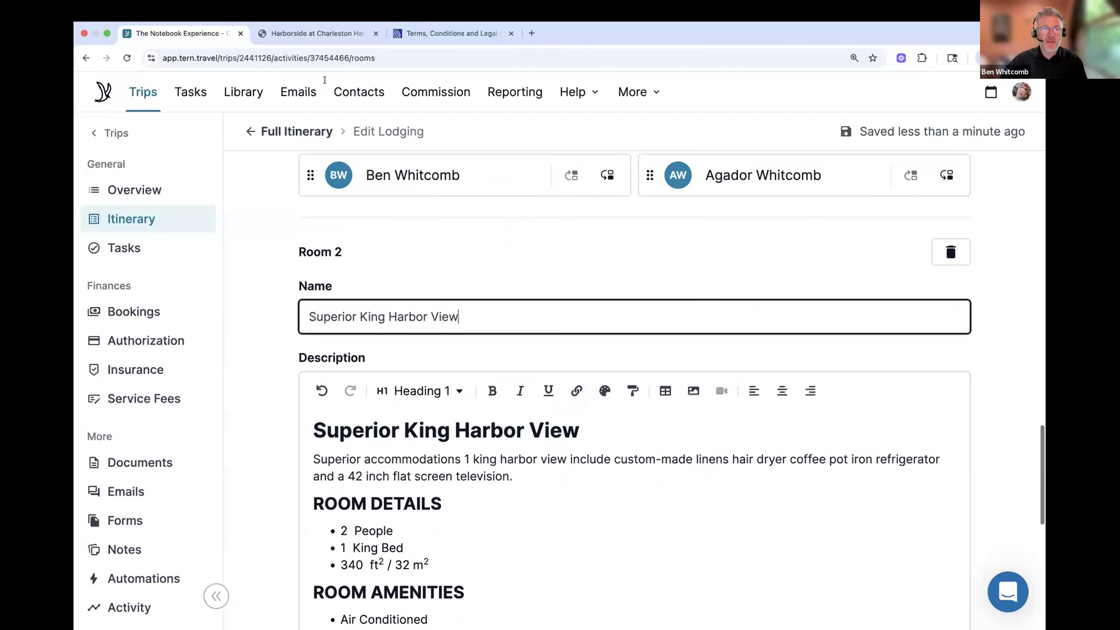
- Return to the hotel site and copy the photo of the Superior King Harbor View room listing
{"action": "left_click", "coordinate": [270, 39]}
{"action": "scroll", "coordinate": [466, 358], "scroll_direction": "up", "scroll_amount": 3}
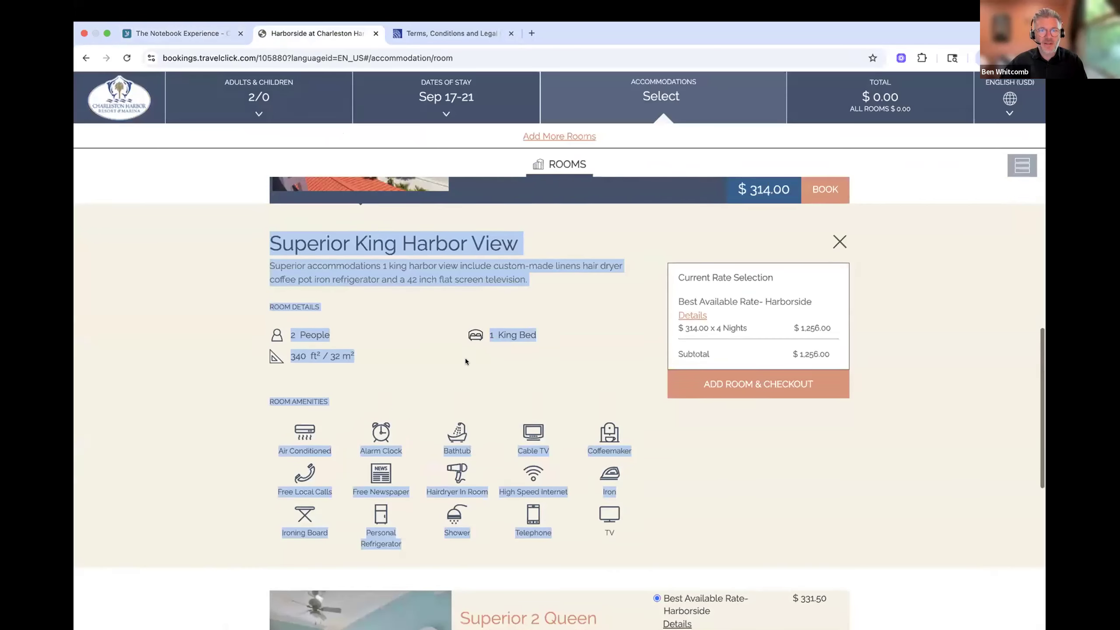
{"action": "scroll", "coordinate": [465, 358], "scroll_direction": "up", "scroll_amount": 2}
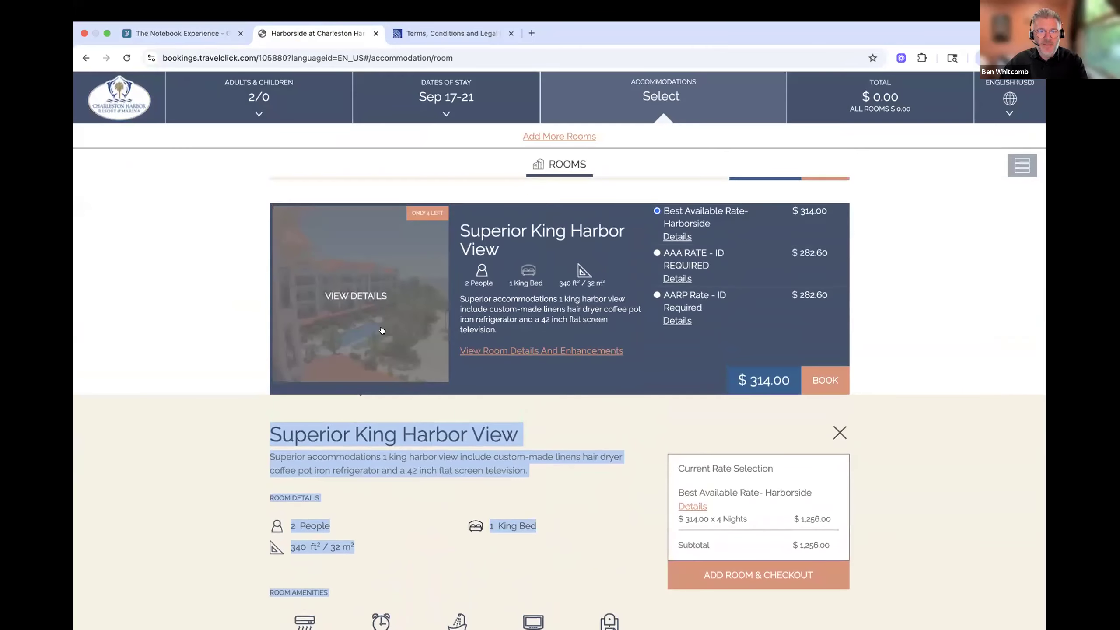
{"action": "right_click", "coordinate": [383, 331]}
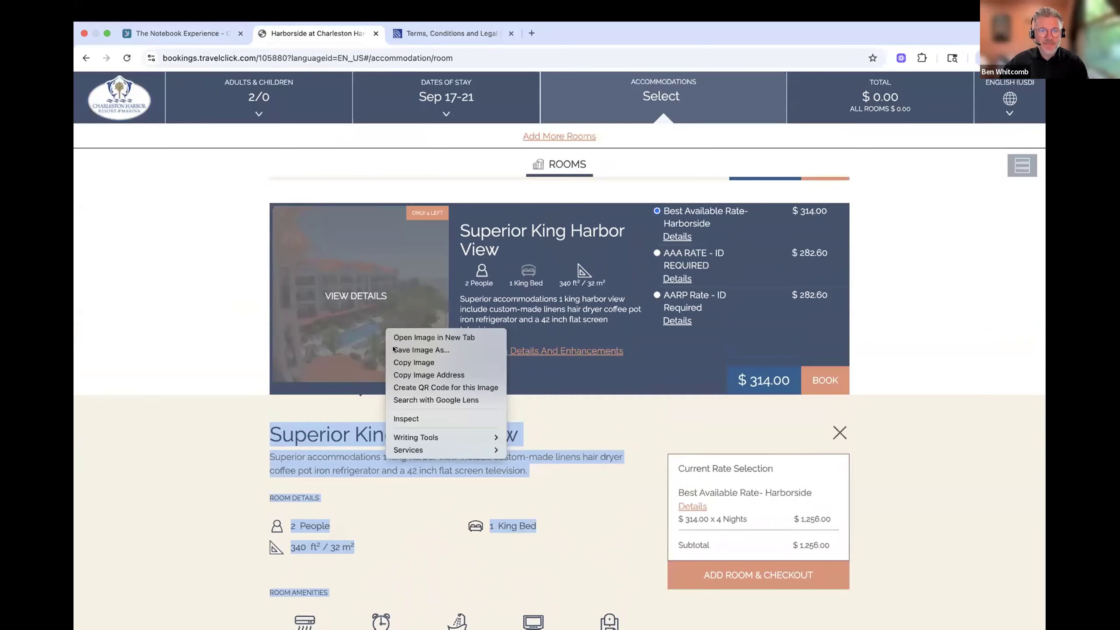
{"action": "left_click", "coordinate": [414, 362]}
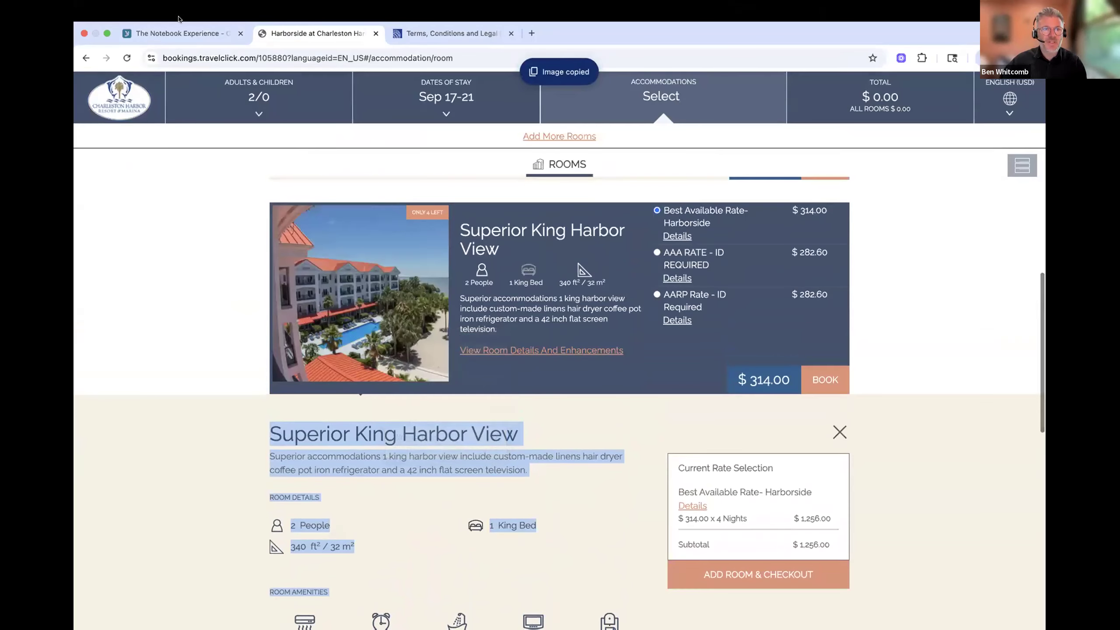
- Insert the copied photo on a new line above the heading in Room 2's description in Tern
{"action": "left_click", "coordinate": [180, 33]}
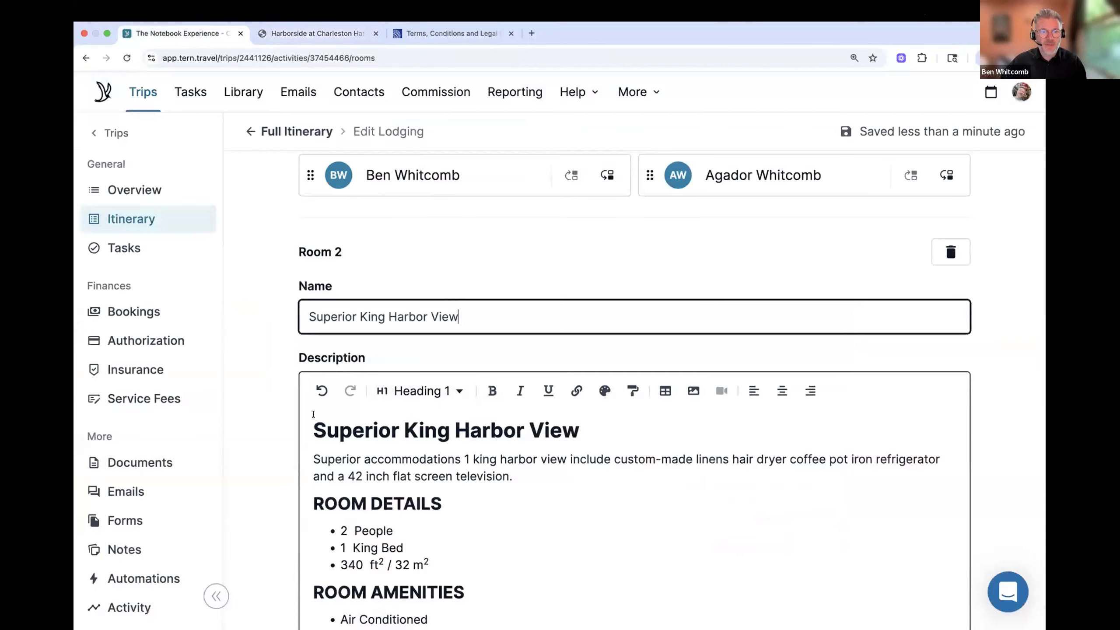
{"action": "left_click", "coordinate": [315, 430]}
{"action": "key", "text": "Return"}
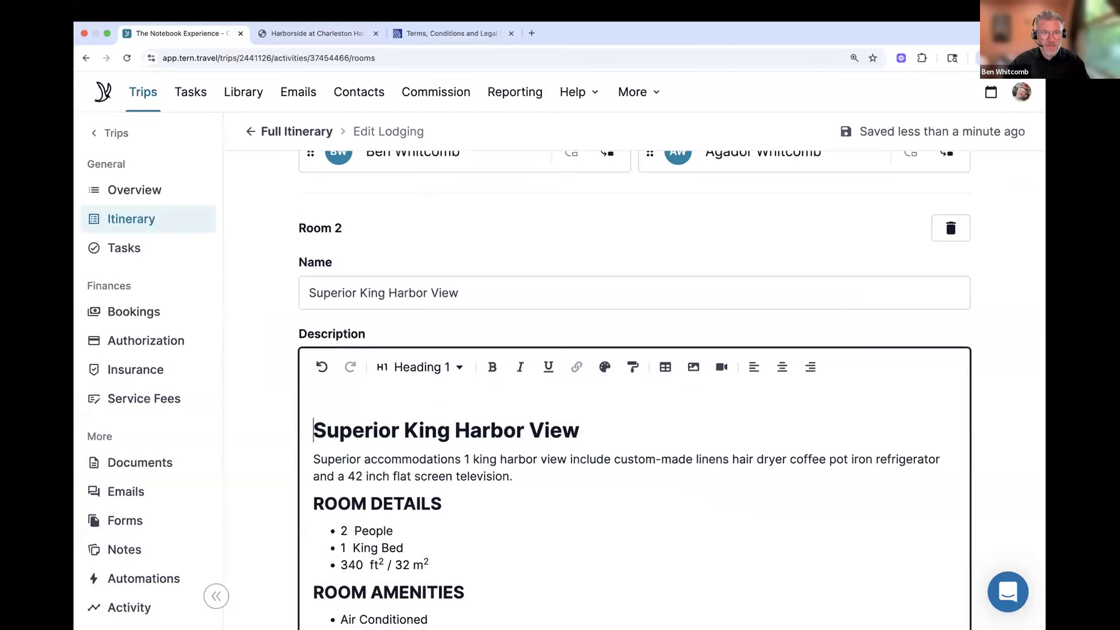
{"action": "left_click", "coordinate": [320, 399]}
{"action": "key", "text": "super+v"}
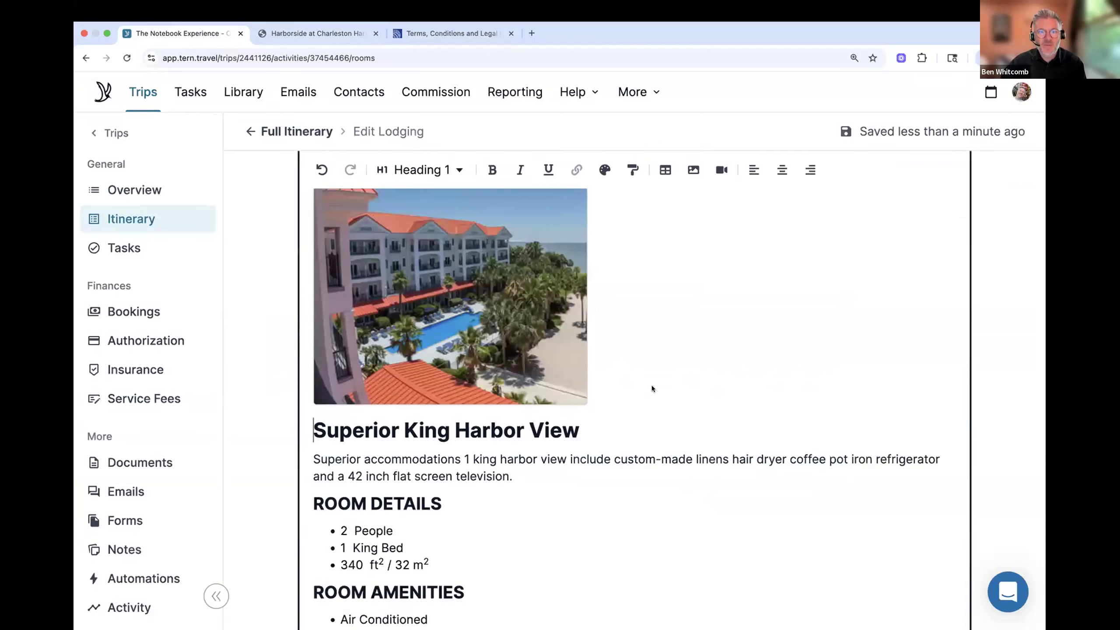
- Review Room 2's entry and remove the empty bullet at the end of its room amenities list
{"action": "scroll", "coordinate": [652, 388], "scroll_direction": "up", "scroll_amount": 3}
{"action": "scroll", "coordinate": [652, 388], "scroll_direction": "up", "scroll_amount": 7}
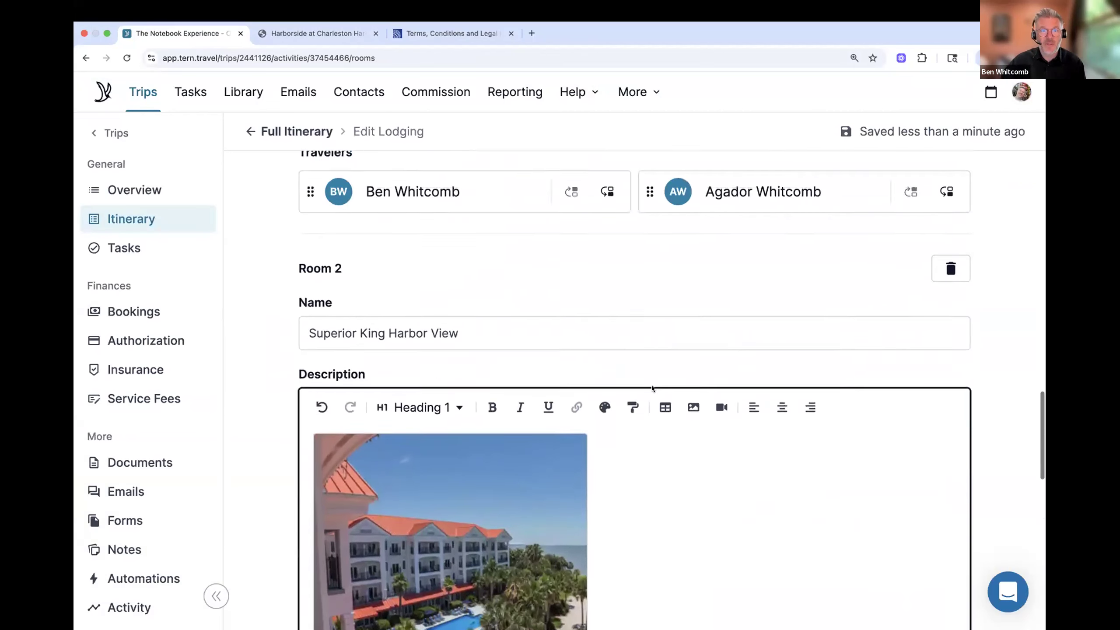
{"action": "scroll", "coordinate": [652, 388], "scroll_direction": "down", "scroll_amount": 4}
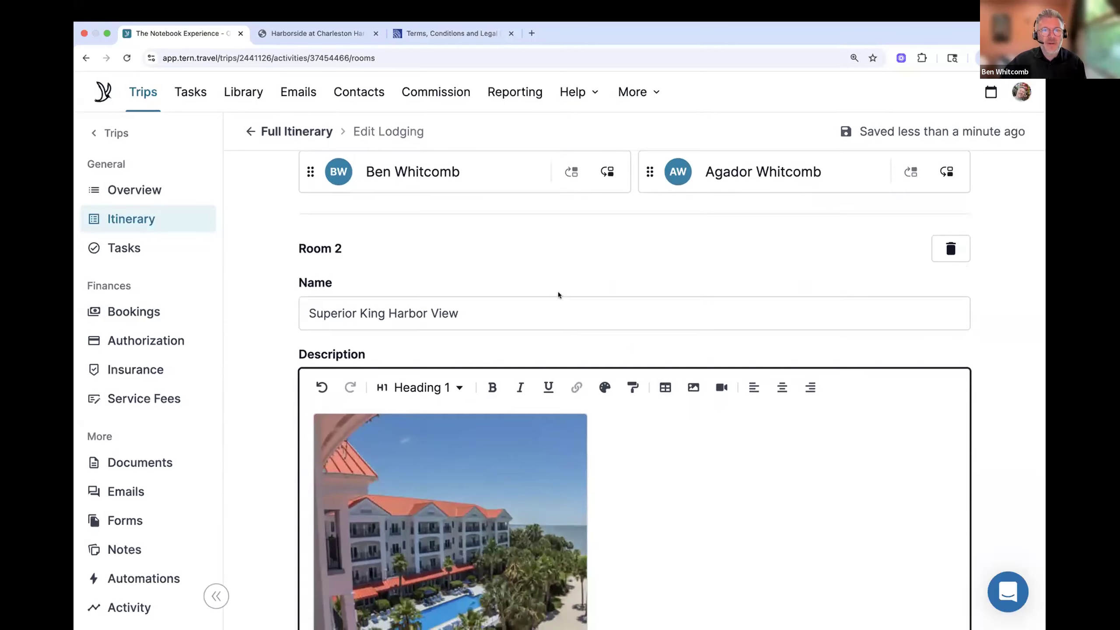
{"action": "scroll", "coordinate": [558, 295], "scroll_direction": "down", "scroll_amount": 9}
{"action": "scroll", "coordinate": [558, 292], "scroll_direction": "down", "scroll_amount": 4}
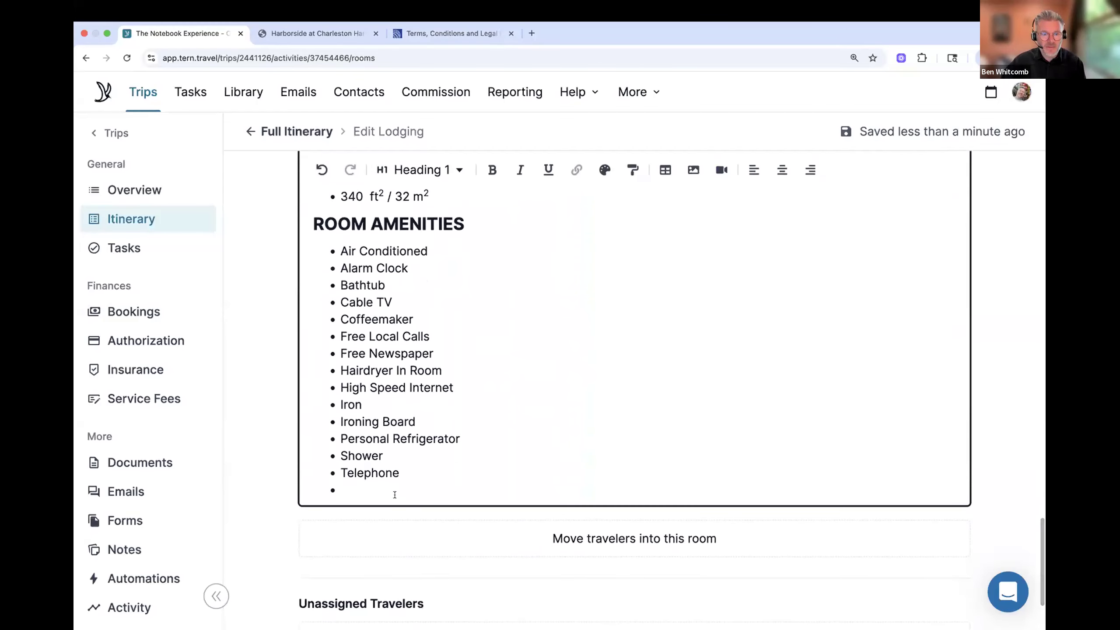
{"action": "left_click", "coordinate": [395, 490]}
{"action": "key", "text": "BackSpace"}
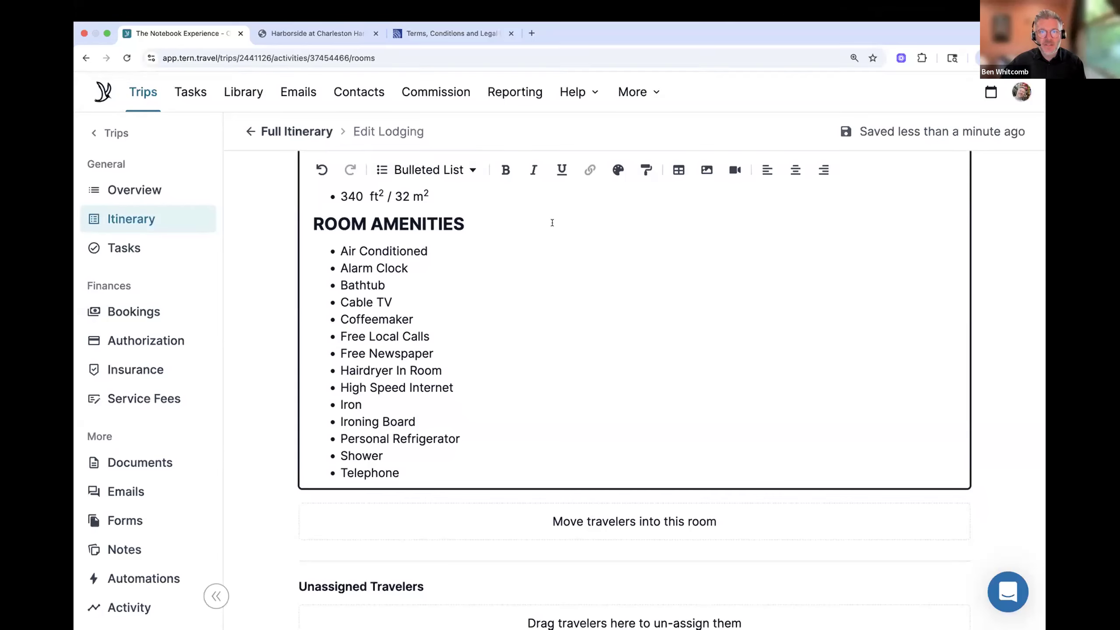
- Convert the lodging's room selections to room options and confirm the conversion
{"action": "scroll", "coordinate": [552, 222], "scroll_direction": "up", "scroll_amount": 15}
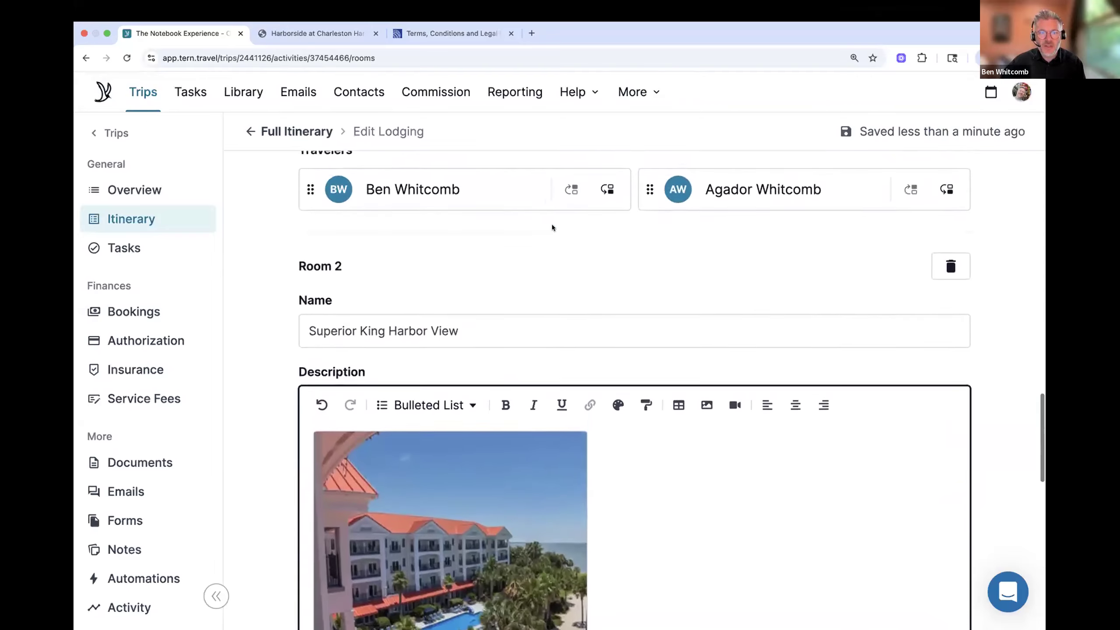
{"action": "scroll", "coordinate": [552, 226], "scroll_direction": "up", "scroll_amount": 8}
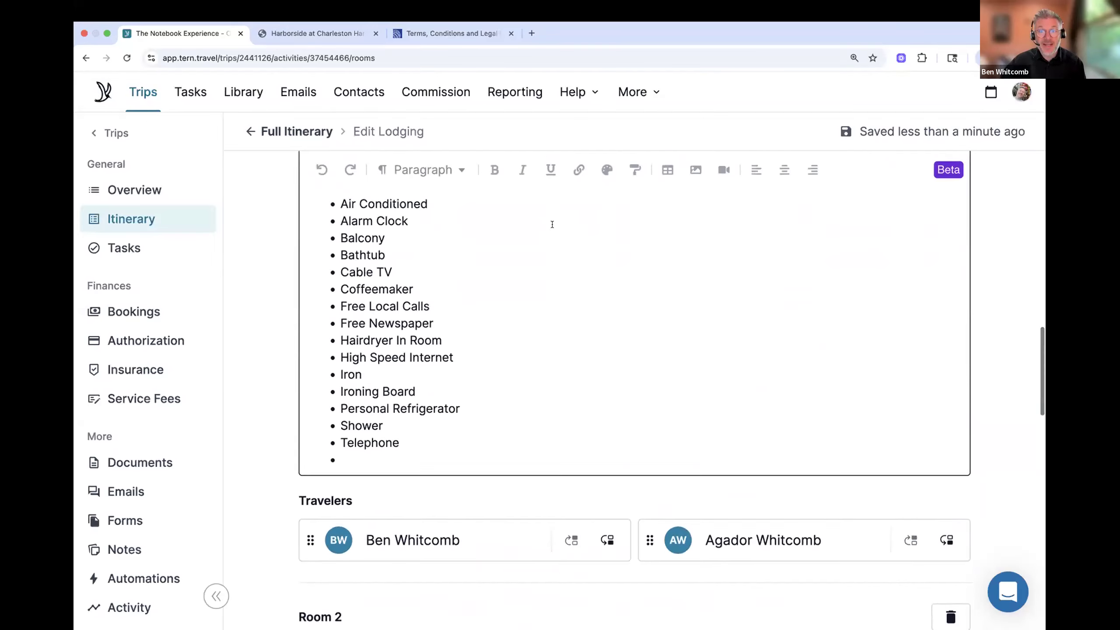
{"action": "scroll", "coordinate": [552, 224], "scroll_direction": "up", "scroll_amount": 10}
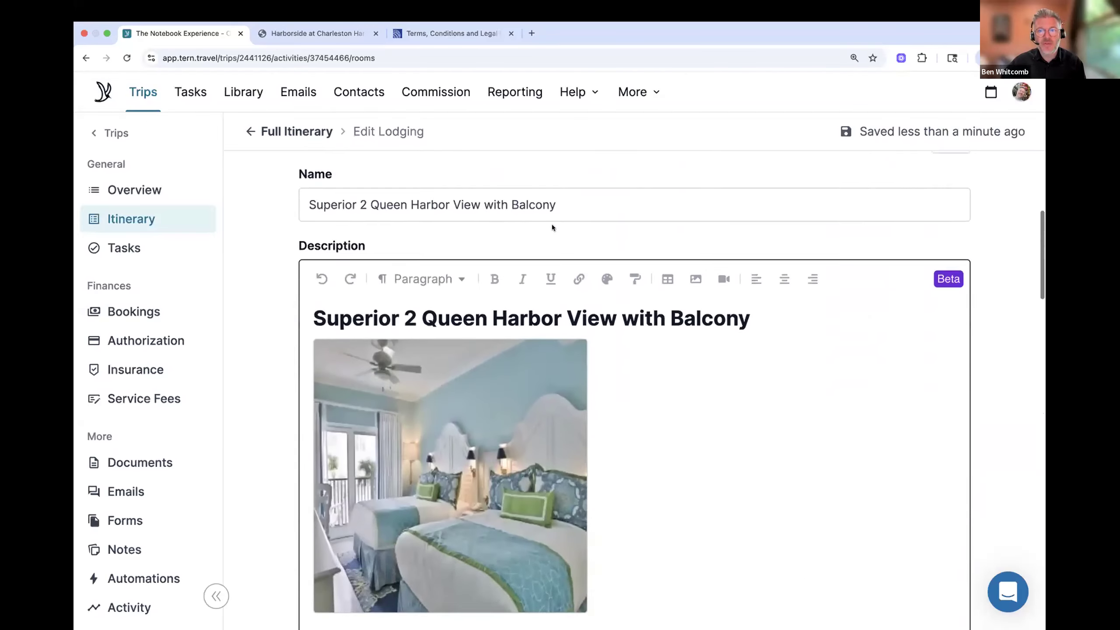
{"action": "scroll", "coordinate": [553, 227], "scroll_direction": "up", "scroll_amount": 5}
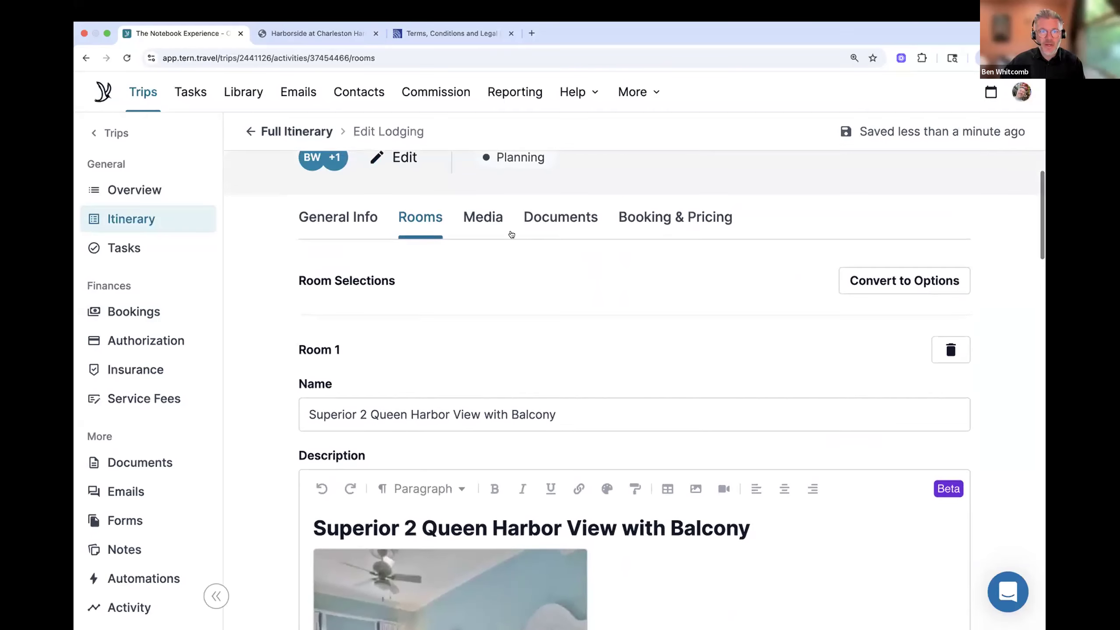
{"action": "left_click", "coordinate": [879, 282]}
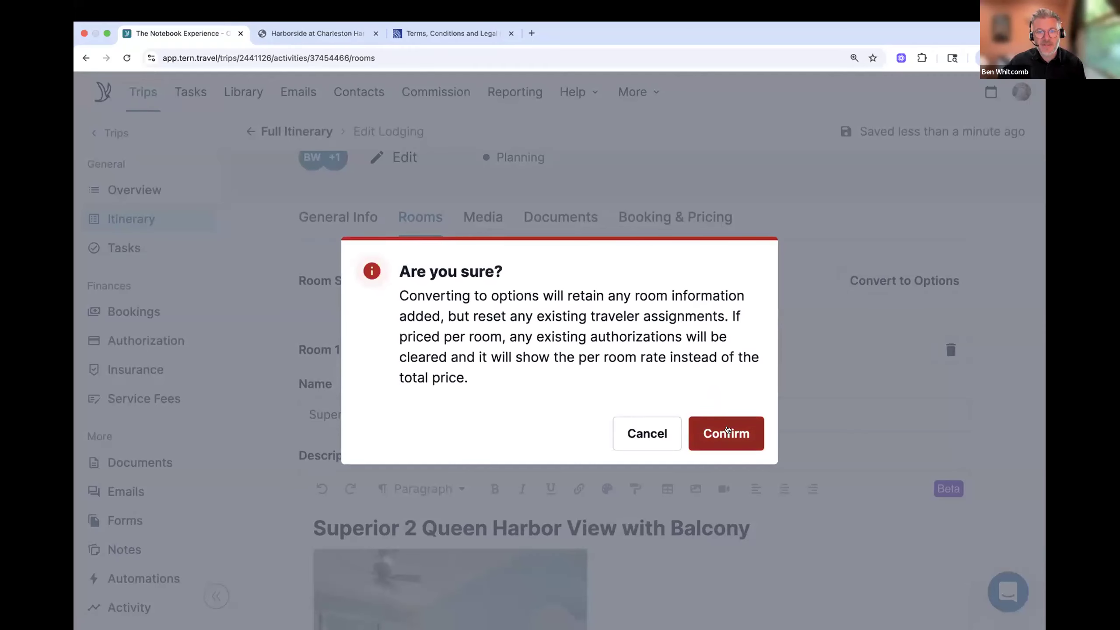
{"action": "left_click", "coordinate": [727, 431]}
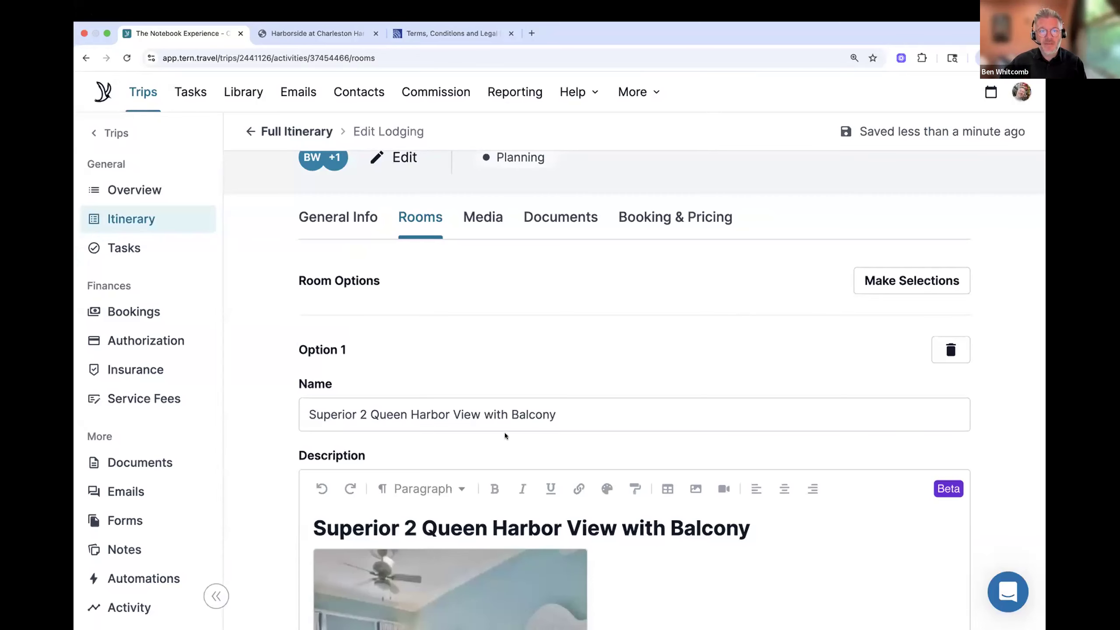
- Look up the Superior King Harbor View's best available rate on the hotel site and enter 314 as its nightly price in Tern
{"action": "scroll", "coordinate": [525, 378], "scroll_direction": "down", "scroll_amount": 1}
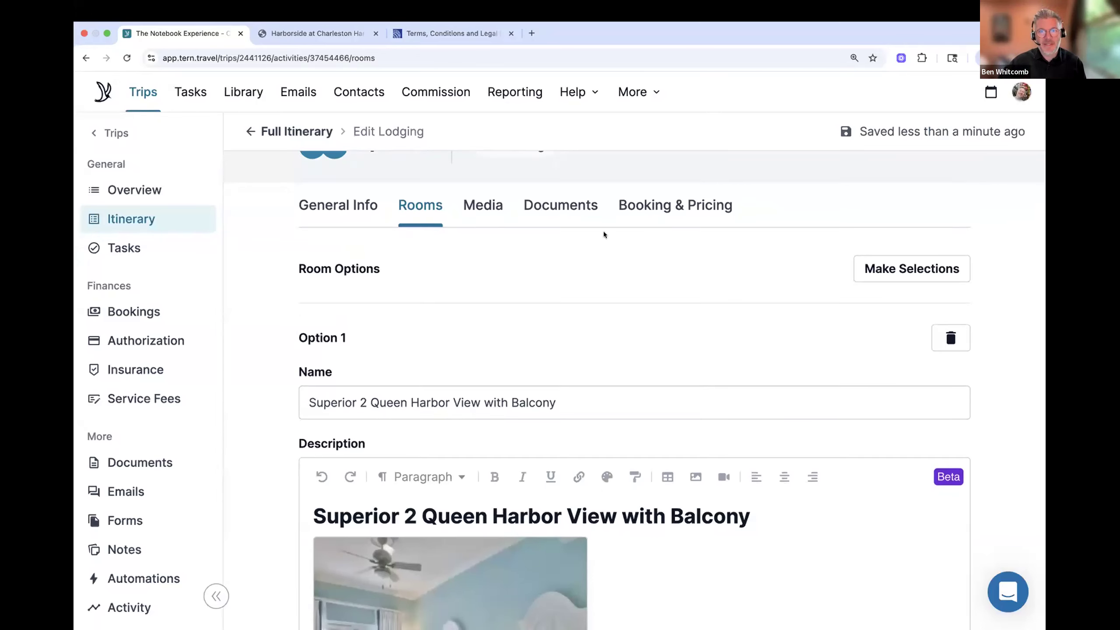
{"action": "left_click", "coordinate": [638, 210]}
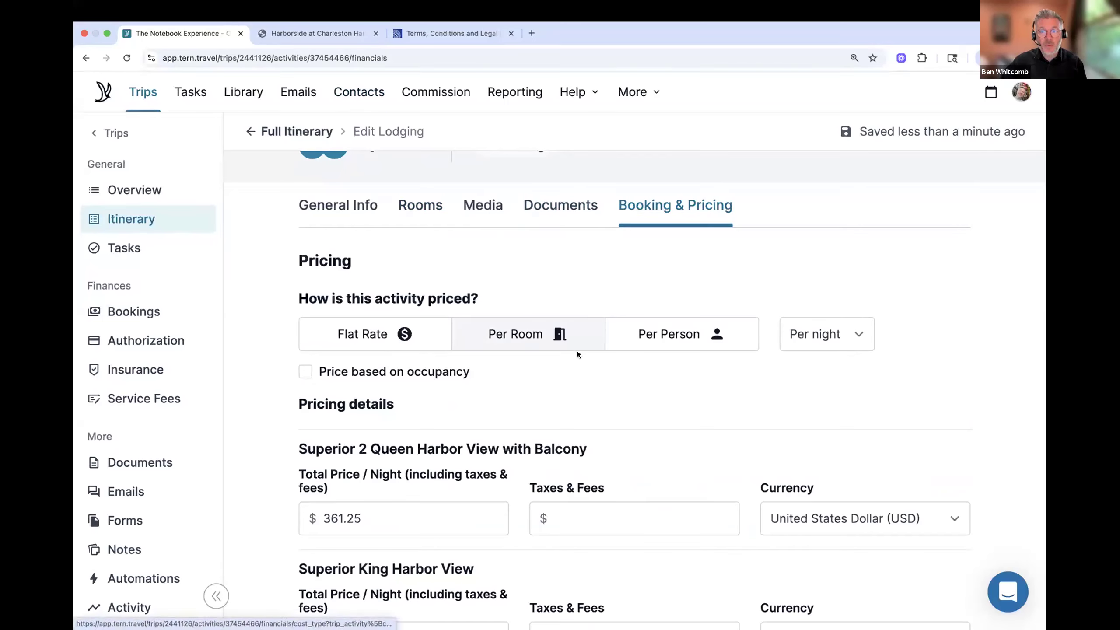
{"action": "scroll", "coordinate": [613, 372], "scroll_direction": "down", "scroll_amount": 2}
{"action": "scroll", "coordinate": [613, 371], "scroll_direction": "down", "scroll_amount": 2}
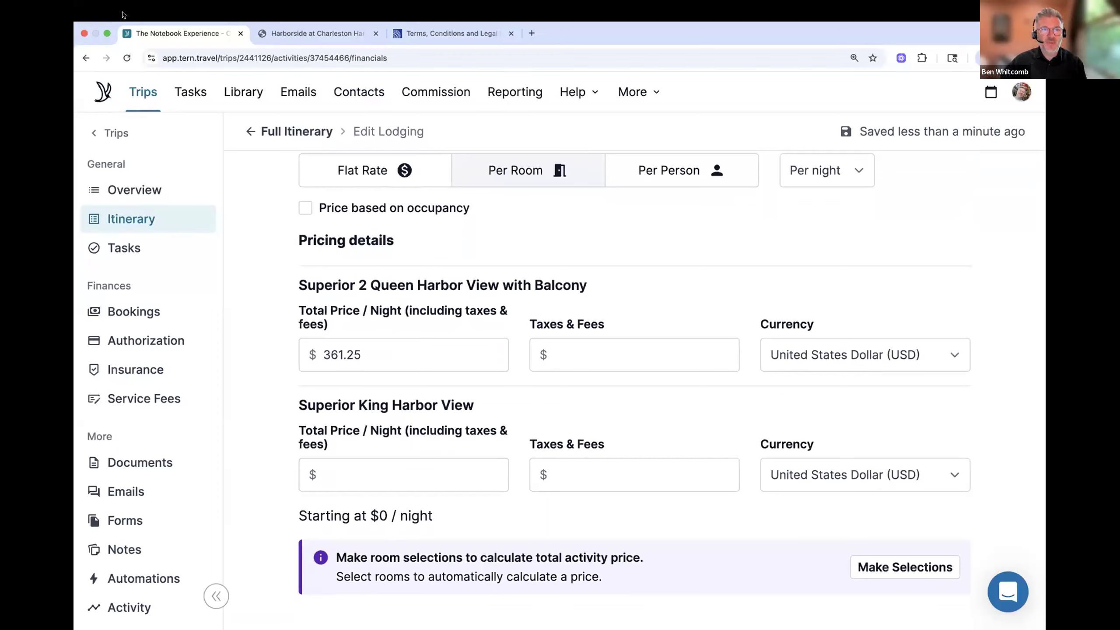
{"action": "left_click", "coordinate": [272, 32]}
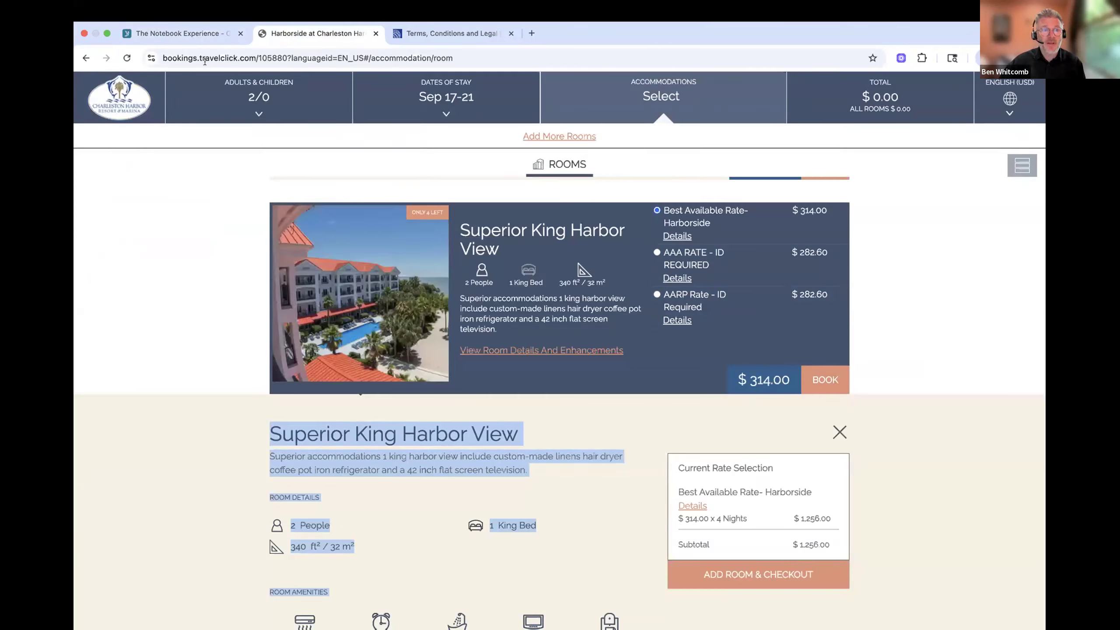
{"action": "left_click", "coordinate": [175, 33]}
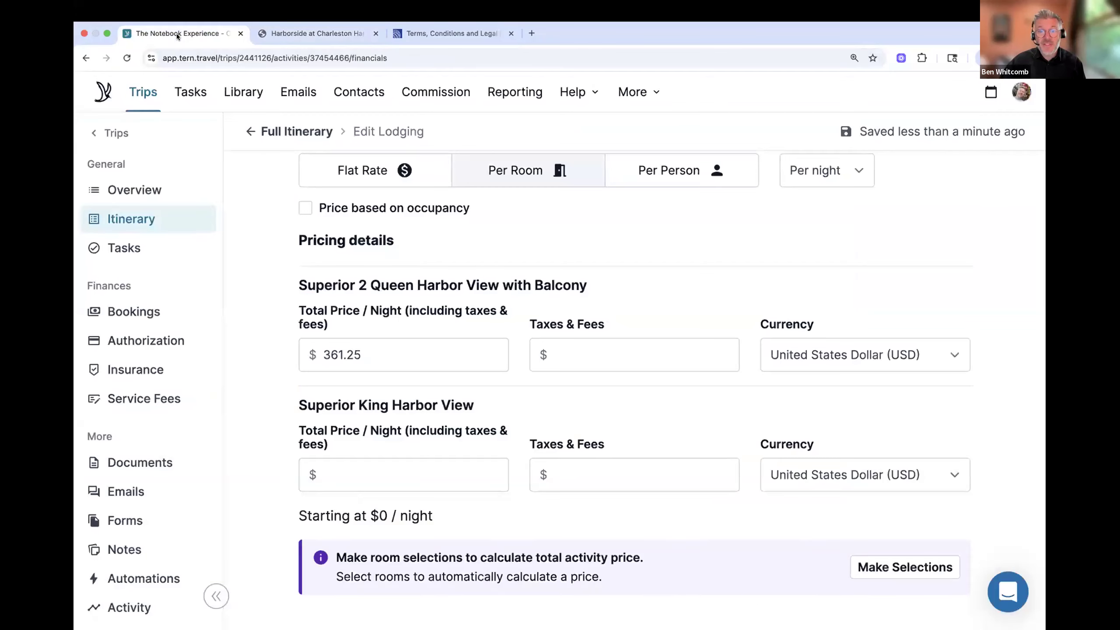
{"action": "left_click", "coordinate": [395, 470]}
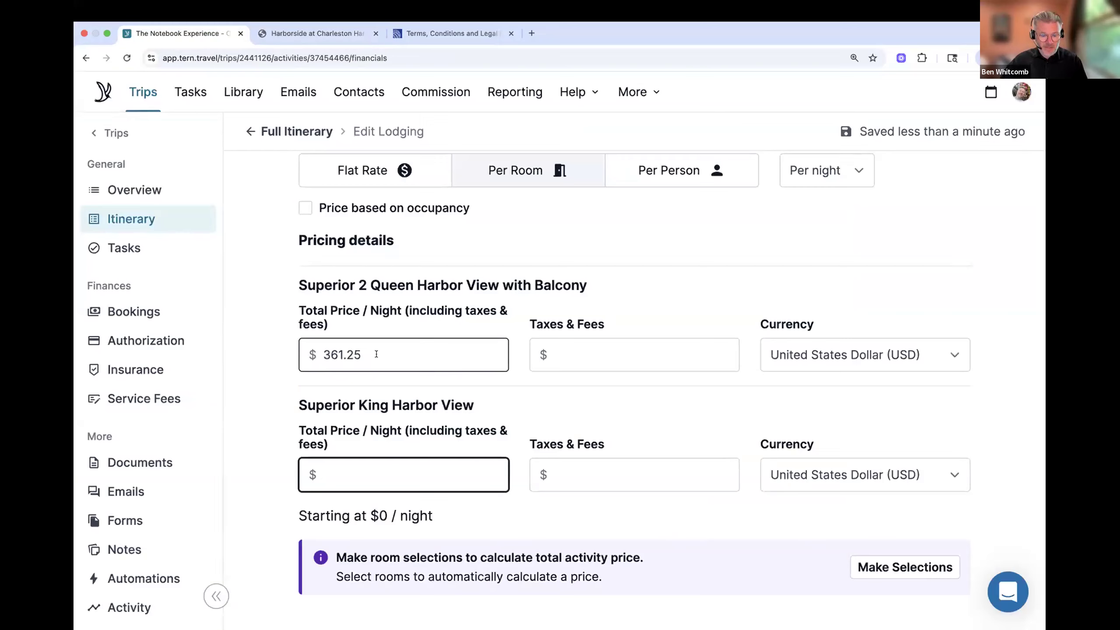
{"action": "type", "text": "314"}
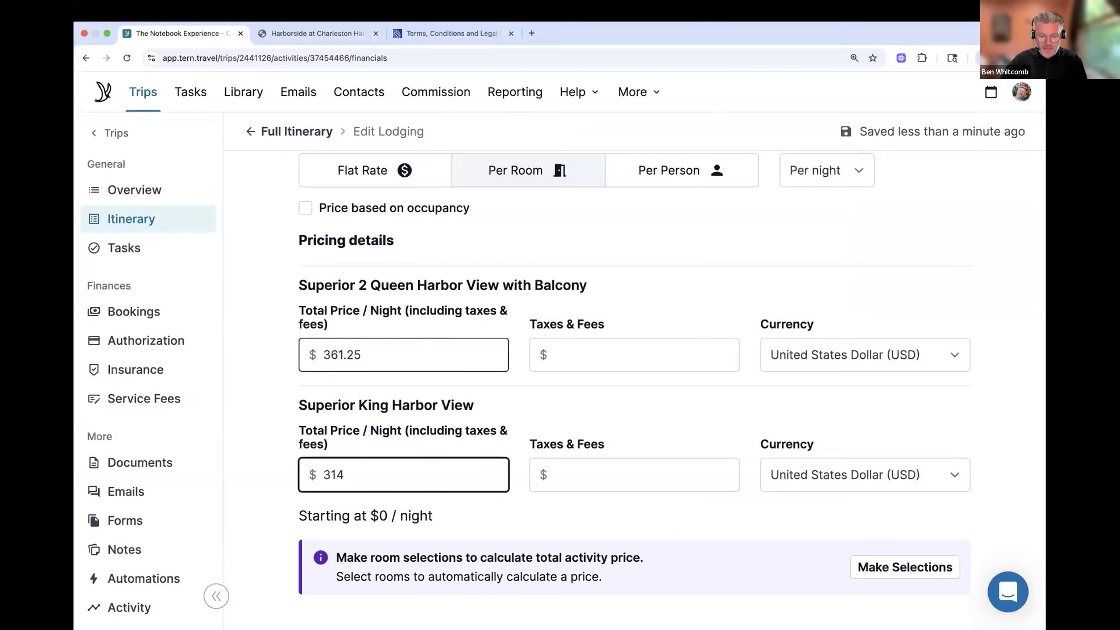
{"action": "type", "text": "."}
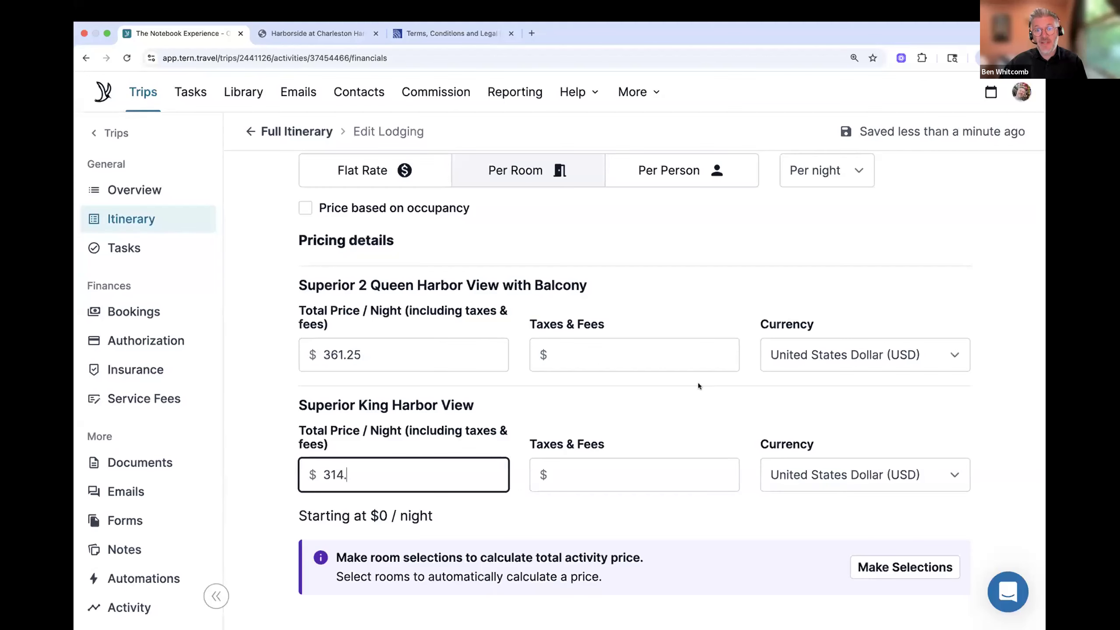
- Set the deposit due date for the Charleston Harbor Resort stay to 08-15-2025
{"action": "scroll", "coordinate": [671, 398], "scroll_direction": "down", "scroll_amount": 3}
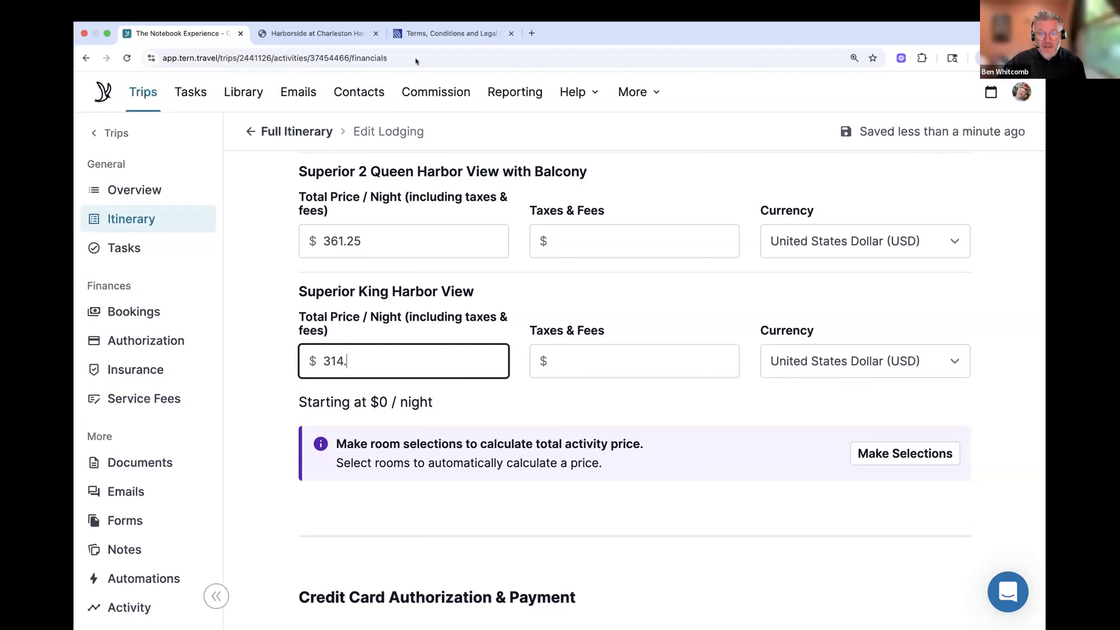
{"action": "scroll", "coordinate": [595, 334], "scroll_direction": "down", "scroll_amount": 1}
{"action": "scroll", "coordinate": [595, 334], "scroll_direction": "up", "scroll_amount": 3}
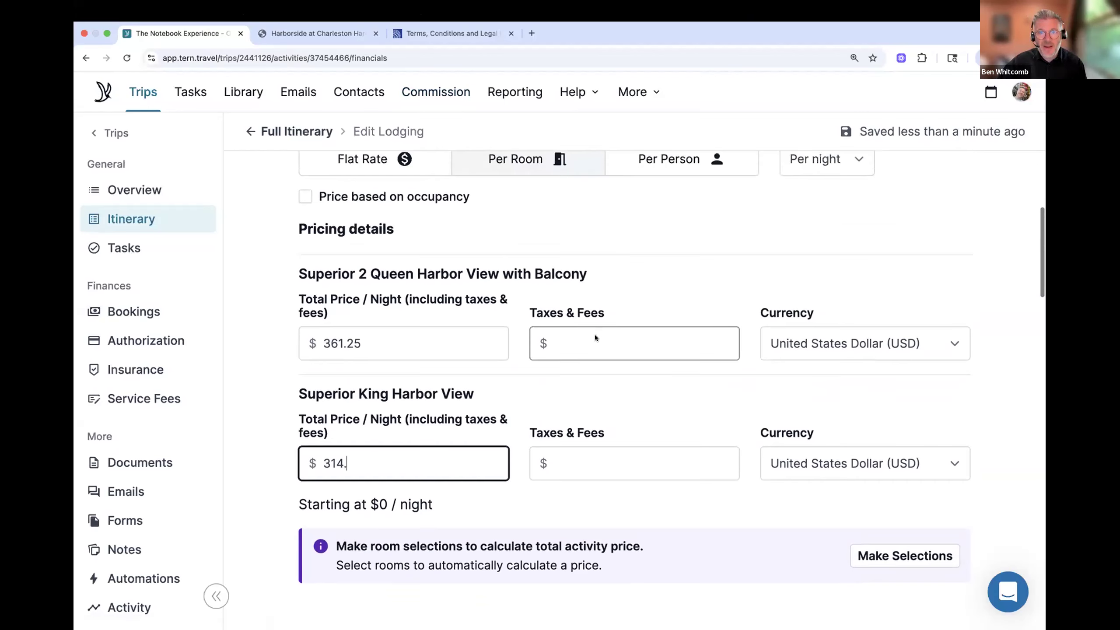
{"action": "scroll", "coordinate": [596, 336], "scroll_direction": "up", "scroll_amount": 2}
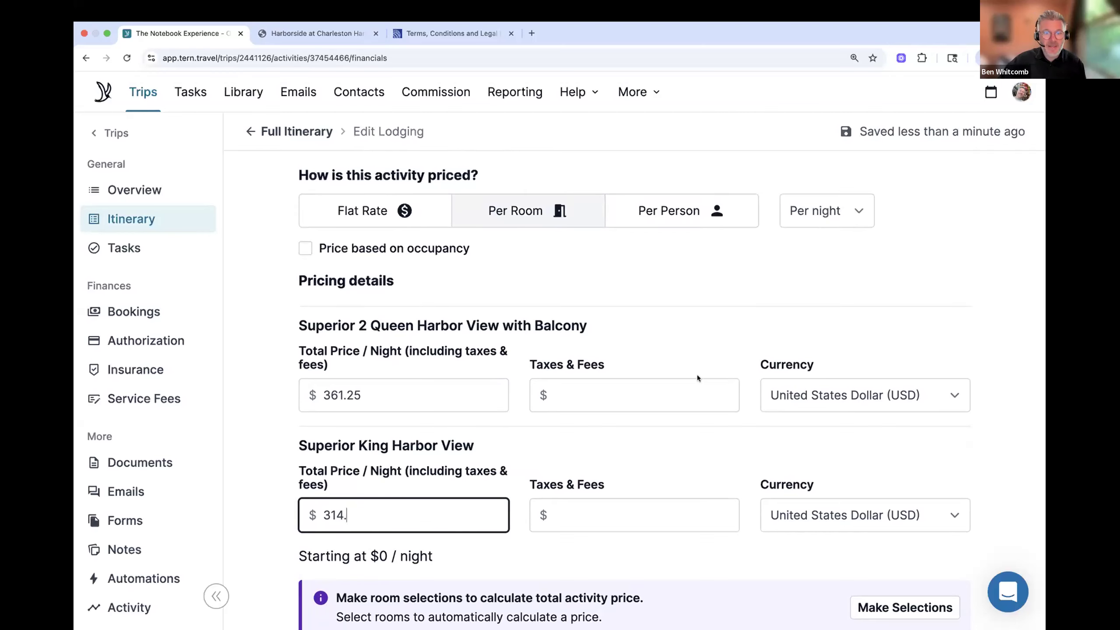
{"action": "scroll", "coordinate": [697, 375], "scroll_direction": "down", "scroll_amount": 10}
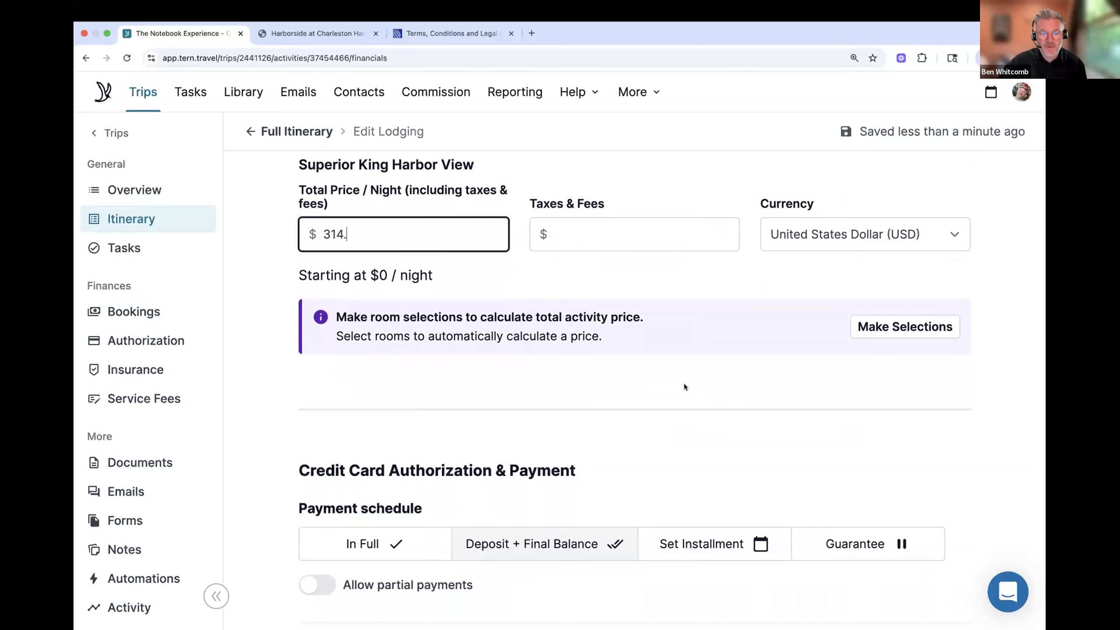
{"action": "scroll", "coordinate": [685, 386], "scroll_direction": "down", "scroll_amount": 1}
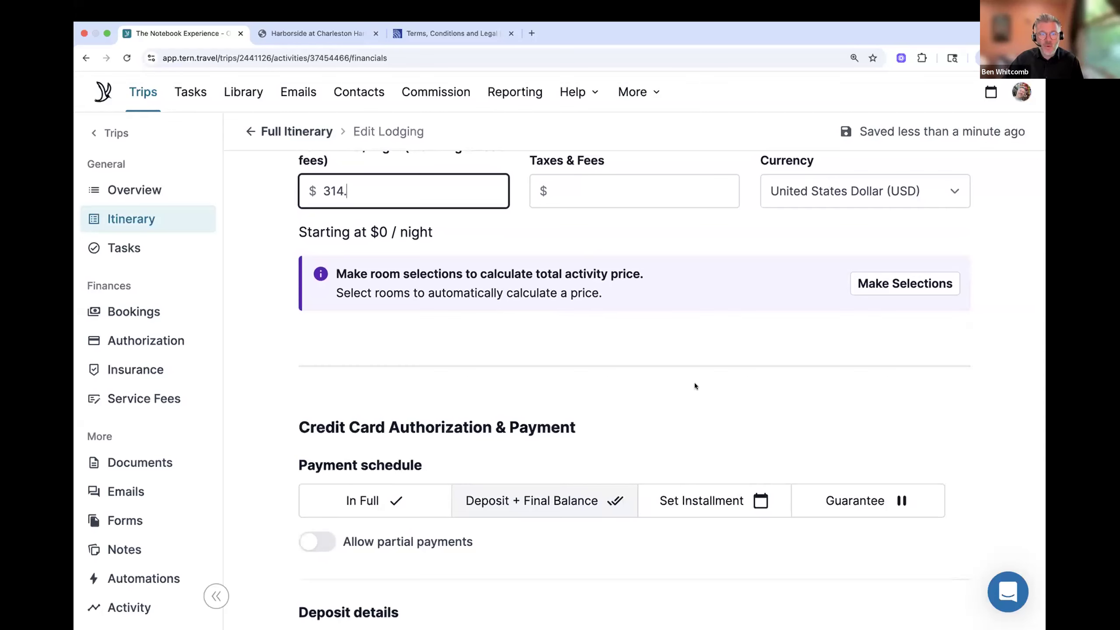
{"action": "scroll", "coordinate": [695, 385], "scroll_direction": "down", "scroll_amount": 1}
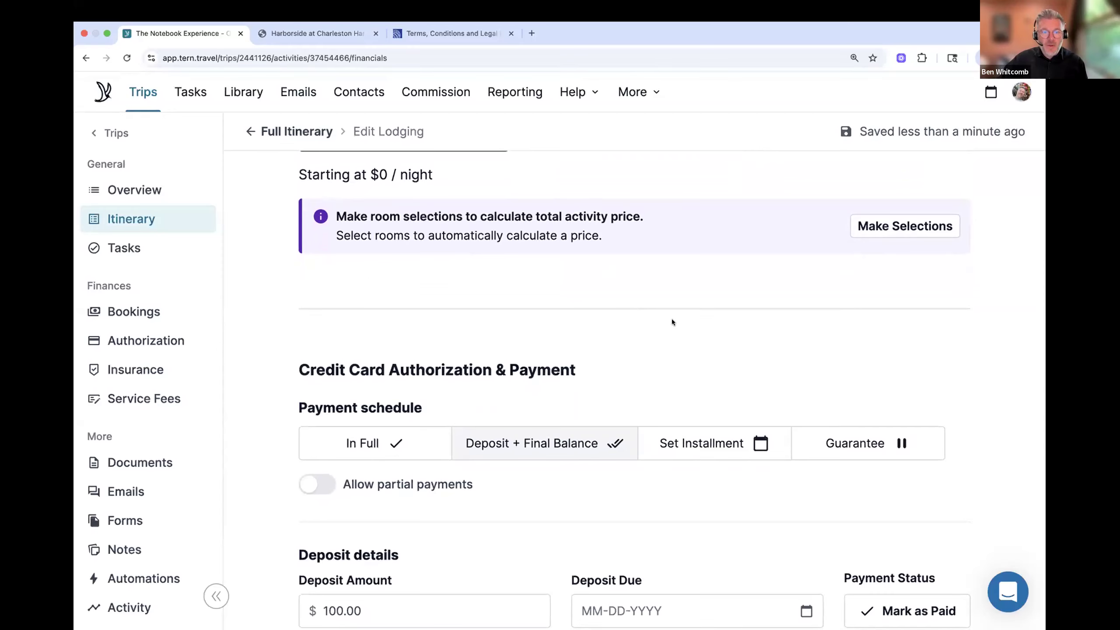
{"action": "scroll", "coordinate": [672, 319], "scroll_direction": "down", "scroll_amount": 3}
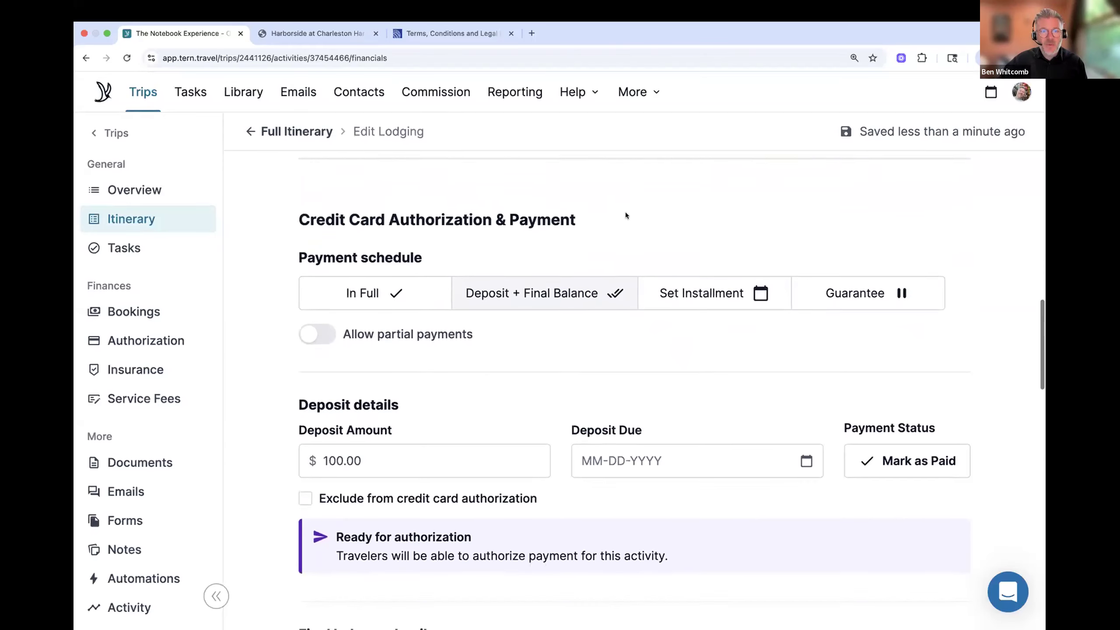
{"action": "scroll", "coordinate": [625, 215], "scroll_direction": "down", "scroll_amount": 1}
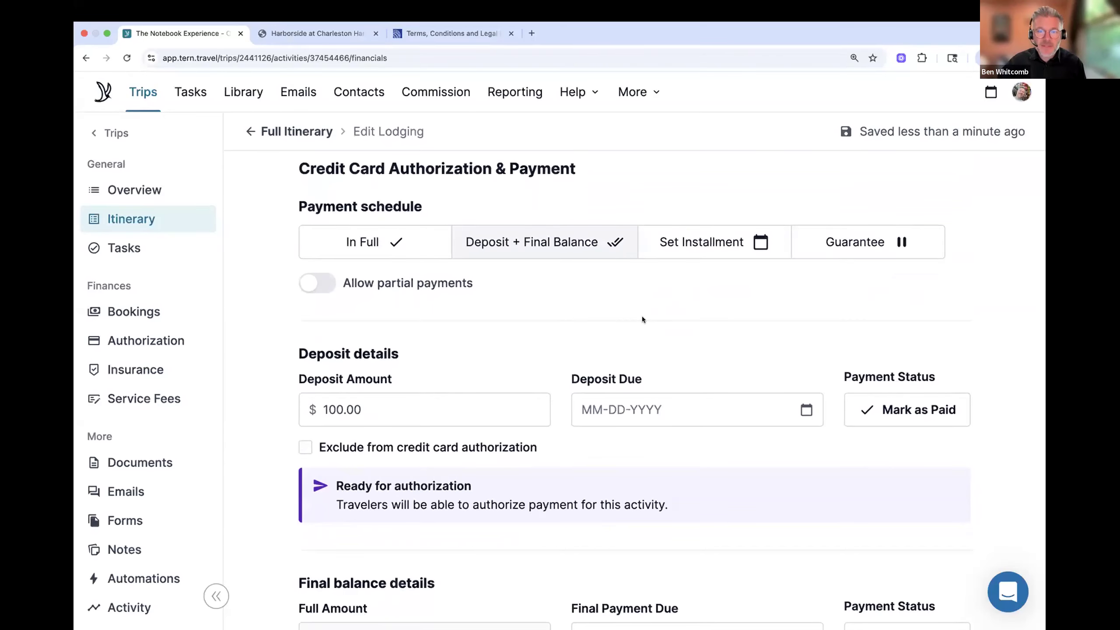
{"action": "left_click", "coordinate": [806, 410]}
{"action": "left_click", "coordinate": [806, 408]}
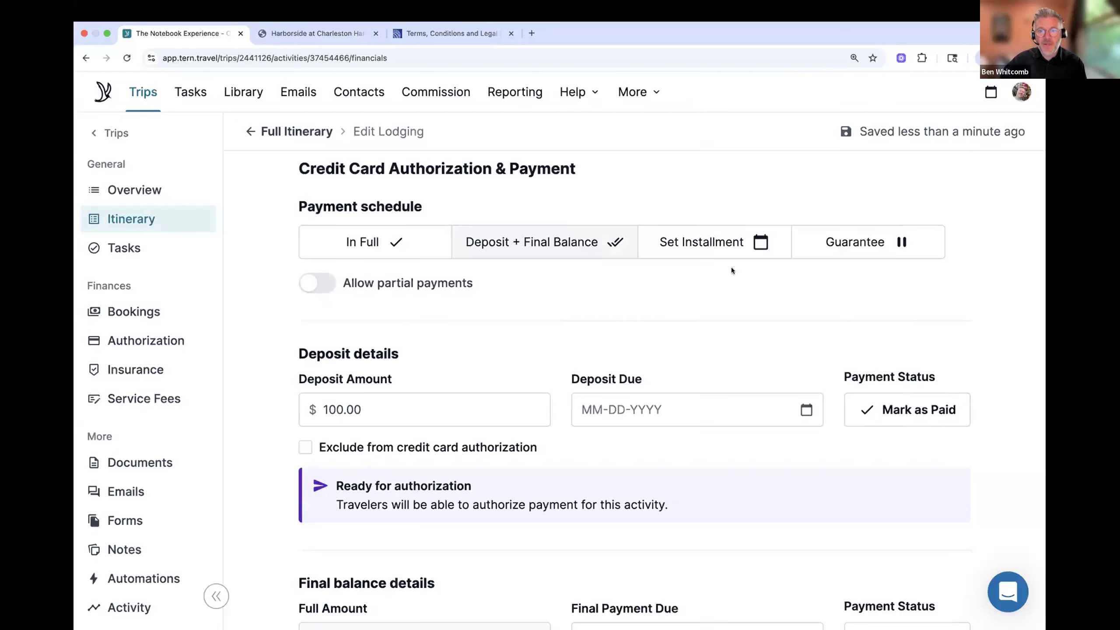
{"action": "left_click", "coordinate": [805, 409]}
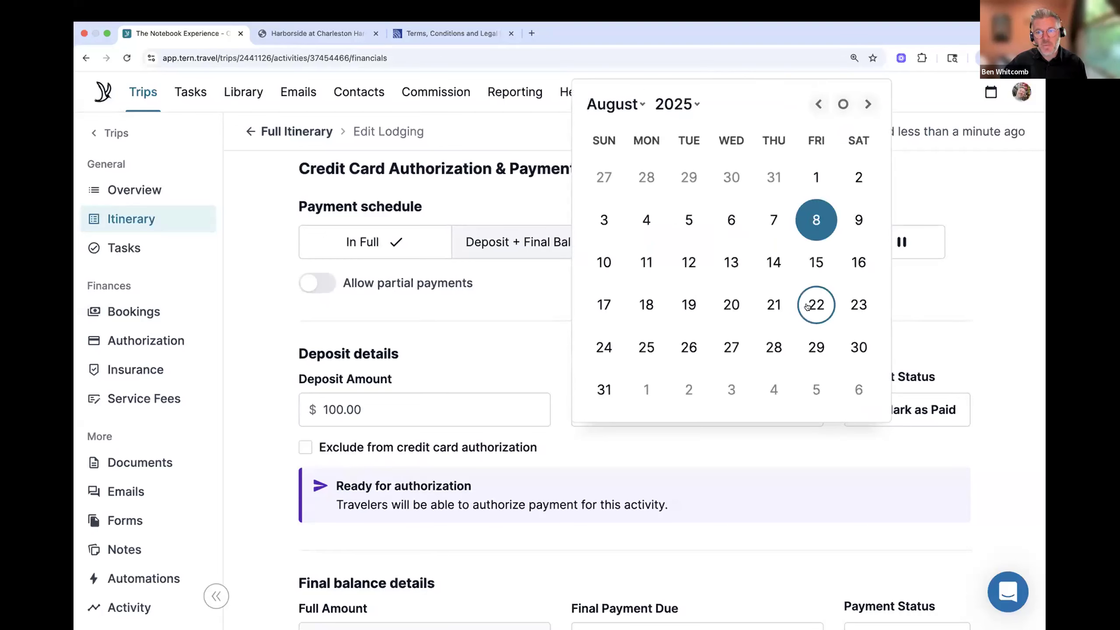
{"action": "left_click", "coordinate": [805, 267]}
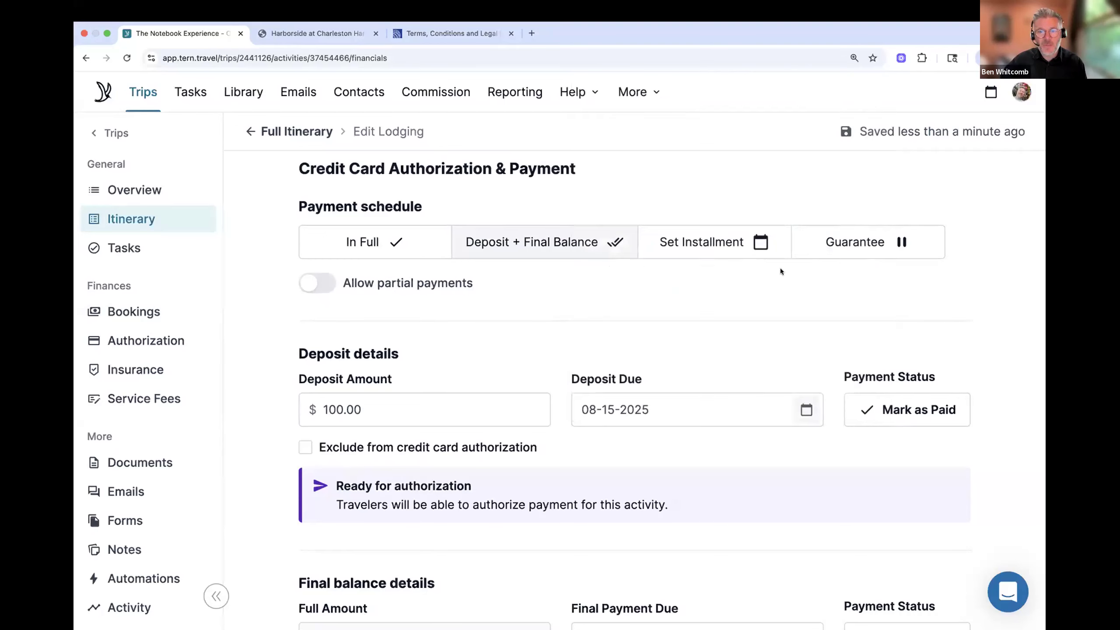
{"action": "scroll", "coordinate": [535, 334], "scroll_direction": "down", "scroll_amount": 2}
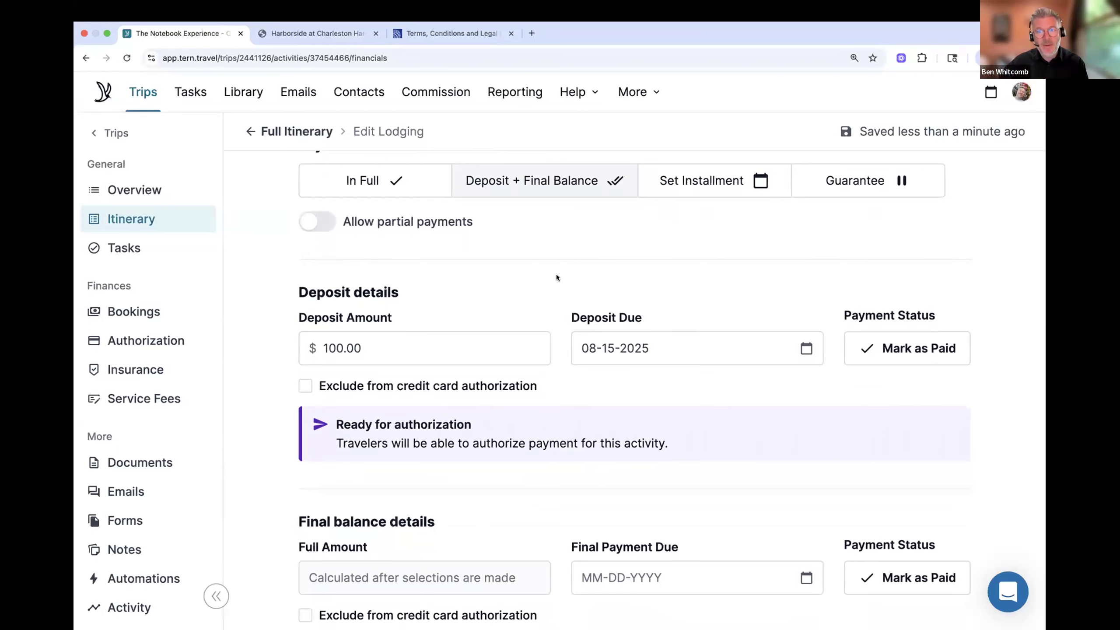
{"action": "scroll", "coordinate": [558, 274], "scroll_direction": "down", "scroll_amount": 5}
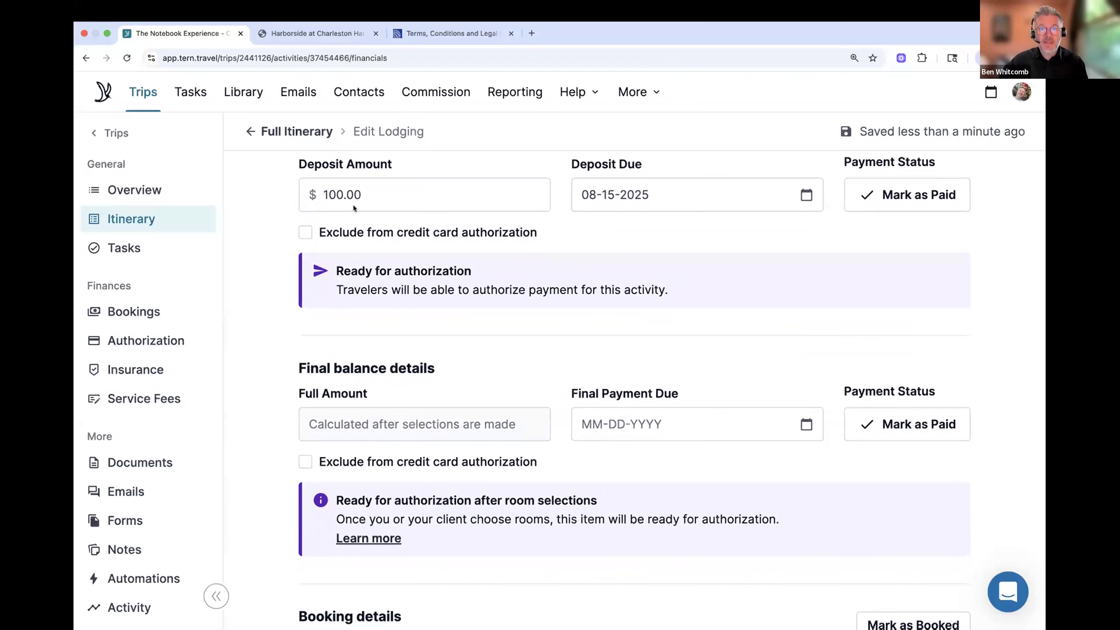
{"action": "scroll", "coordinate": [583, 248], "scroll_direction": "down", "scroll_amount": 2}
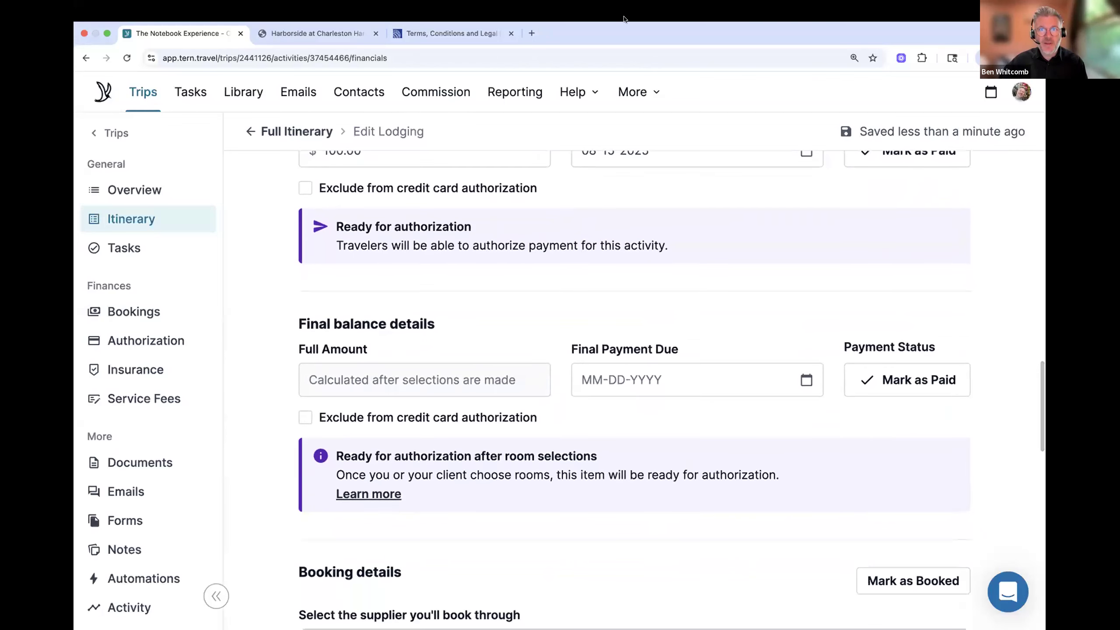
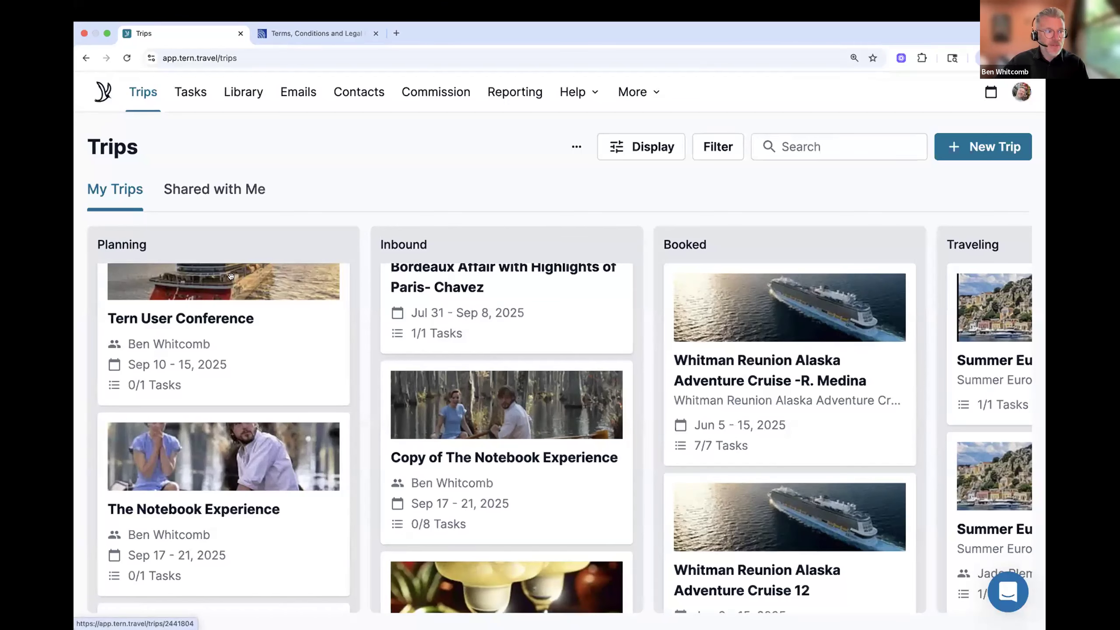
- Open The Notebook Experience trip's itinerary and bring up the New Flight activity on Wed, Sep 17 for editing
{"action": "scroll", "coordinate": [248, 411], "scroll_direction": "down", "scroll_amount": 2}
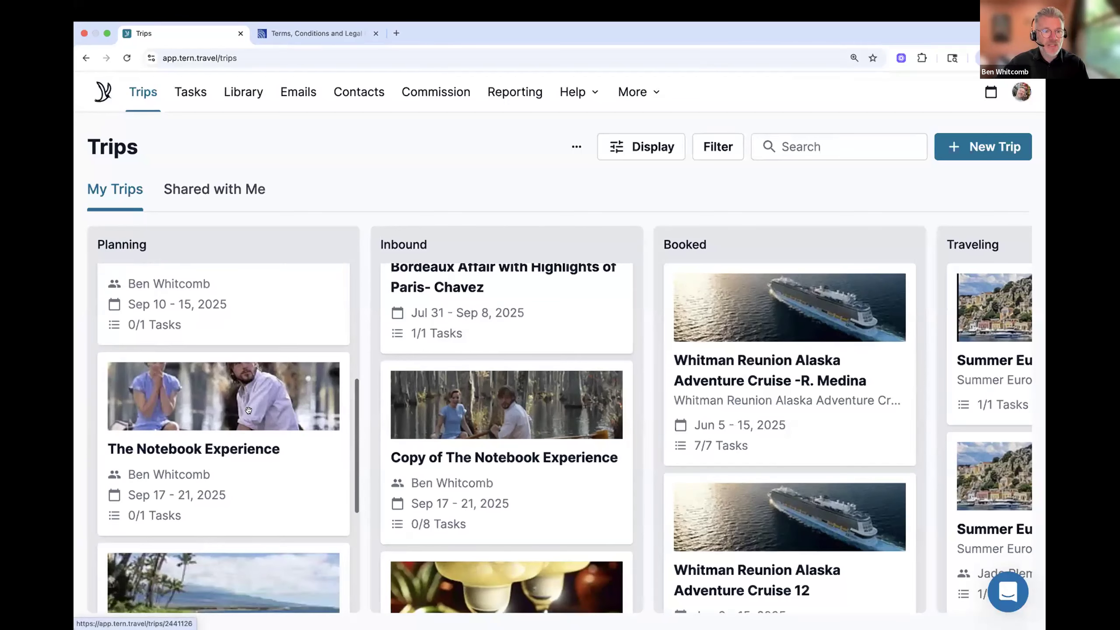
{"action": "left_click", "coordinate": [201, 450]}
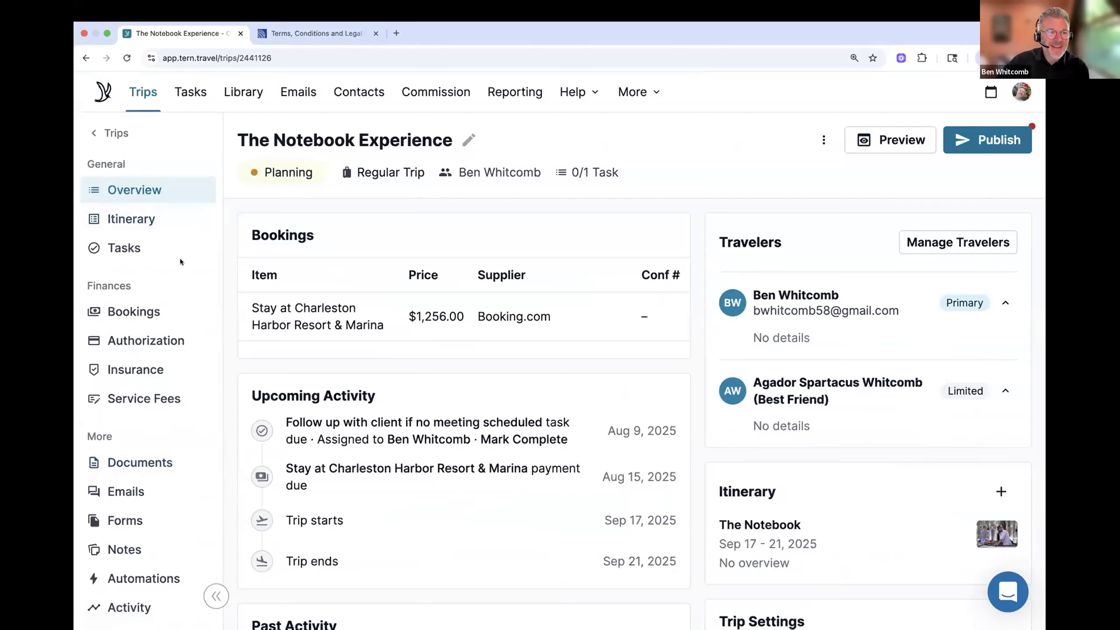
{"action": "left_click", "coordinate": [145, 220]}
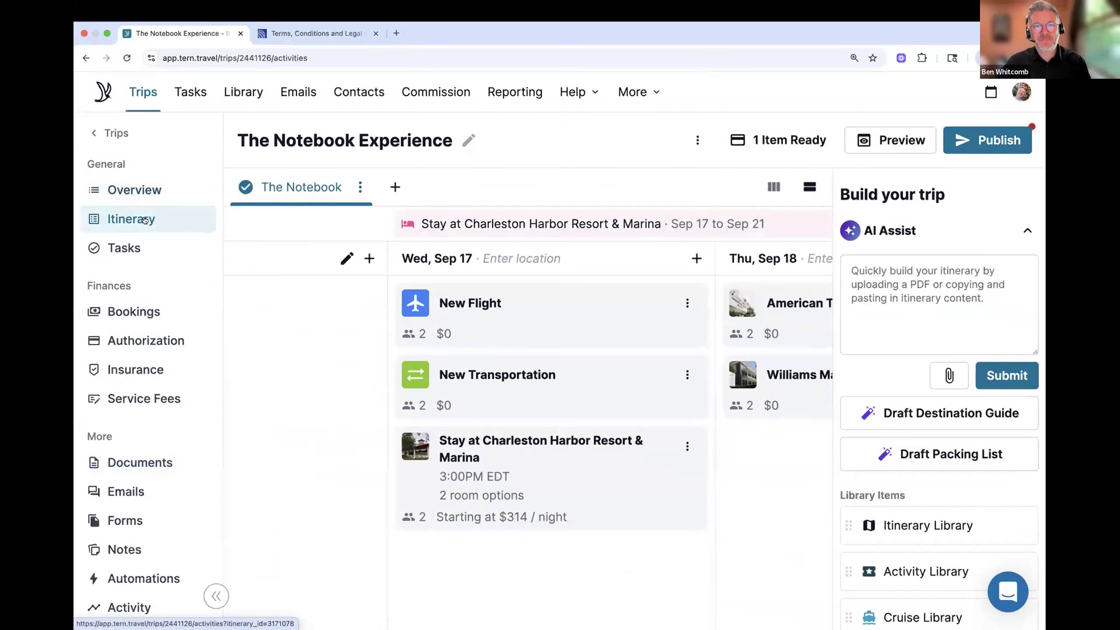
{"action": "left_click", "coordinate": [546, 306]}
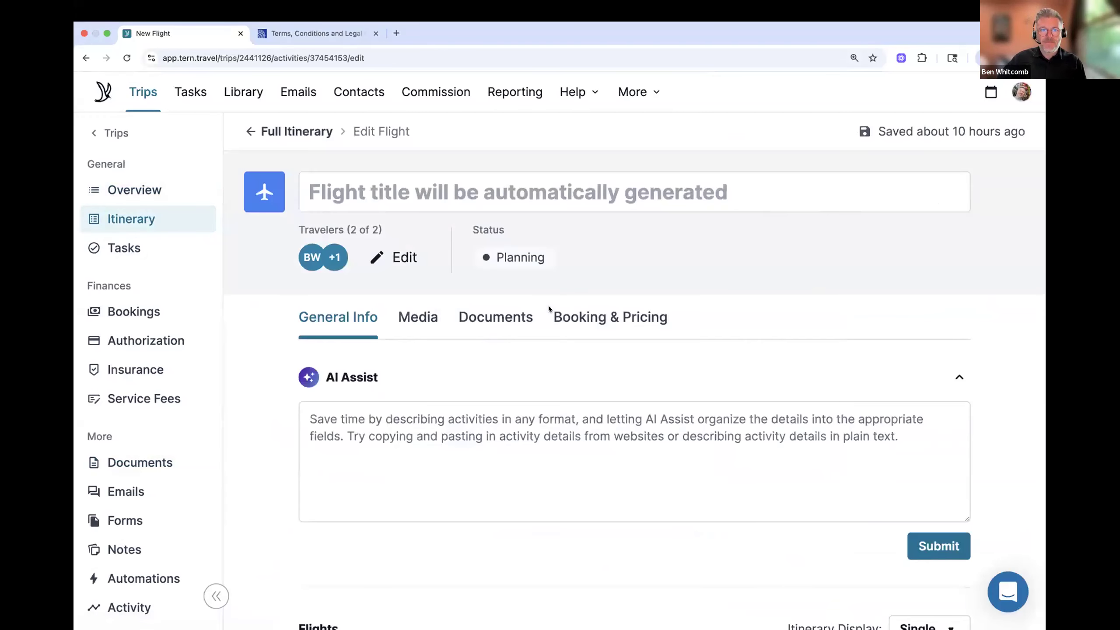
{"action": "scroll", "coordinate": [625, 271], "scroll_direction": "down", "scroll_amount": 2}
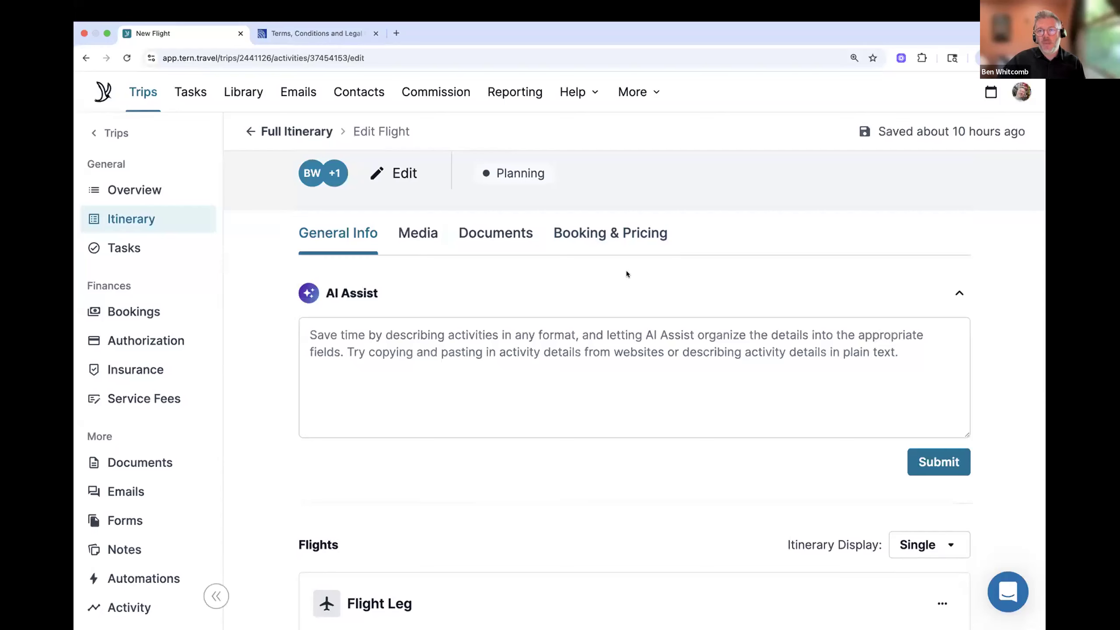
{"action": "scroll", "coordinate": [626, 270], "scroll_direction": "down", "scroll_amount": 1}
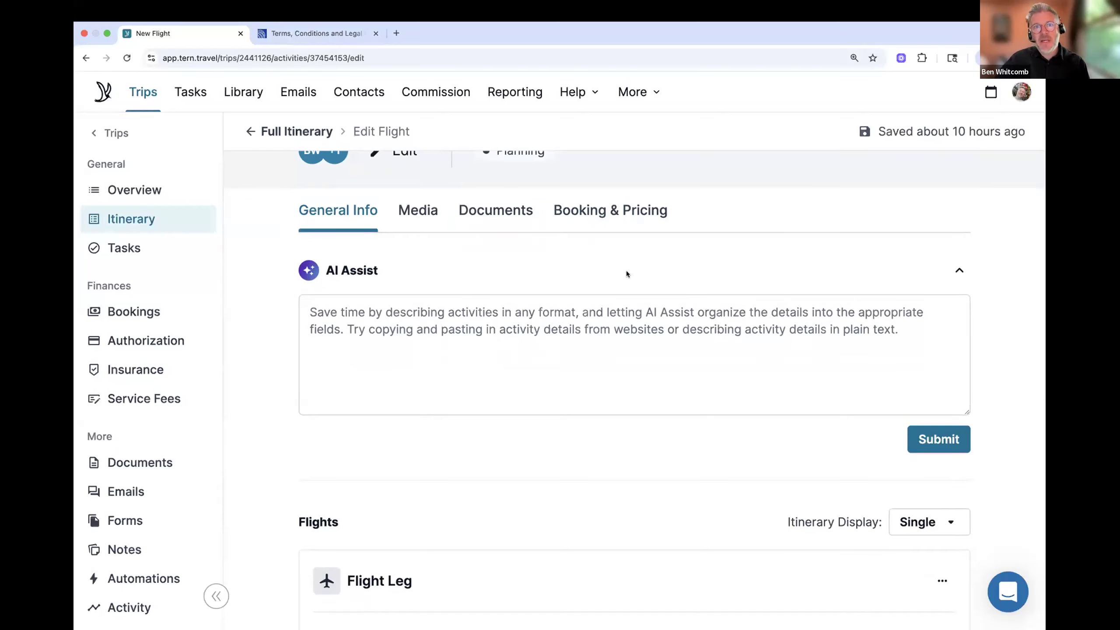
- Examine the new flight's general information form, from AI Assist through the flight leg fields to the description
{"action": "scroll", "coordinate": [626, 271], "scroll_direction": "down", "scroll_amount": 1}
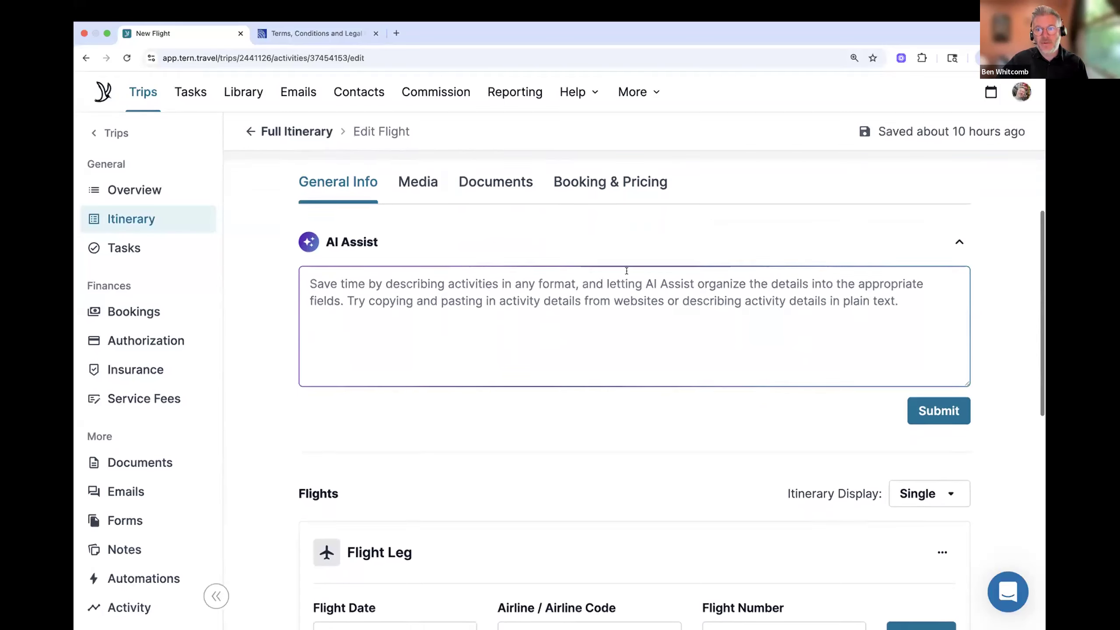
{"action": "scroll", "coordinate": [626, 270], "scroll_direction": "down", "scroll_amount": 2}
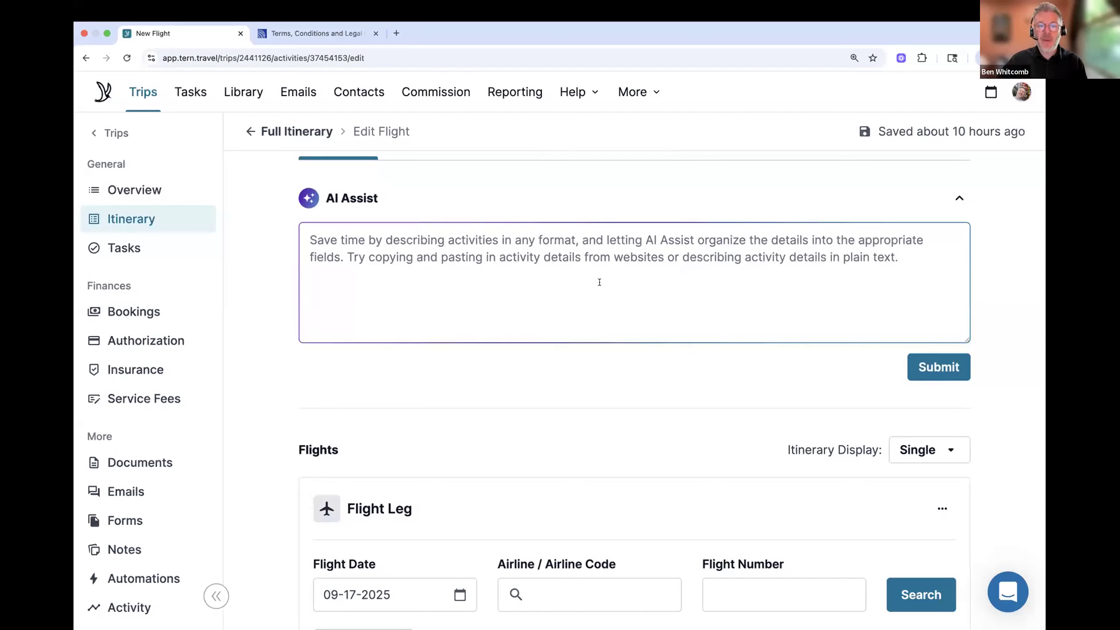
{"action": "scroll", "coordinate": [599, 283], "scroll_direction": "down", "scroll_amount": 5}
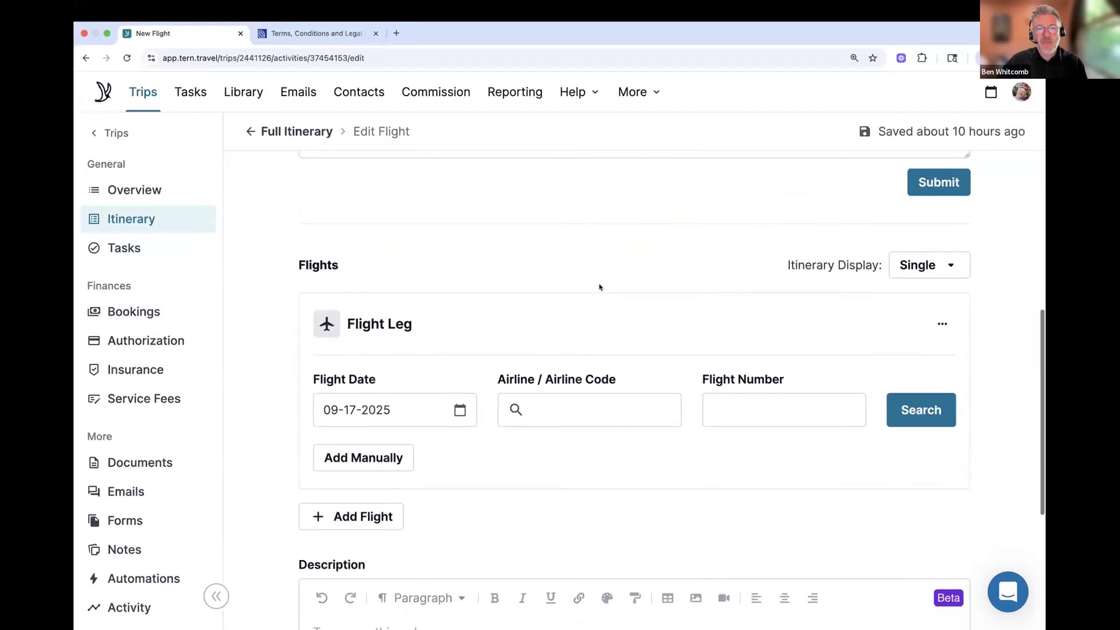
{"action": "scroll", "coordinate": [598, 284], "scroll_direction": "down", "scroll_amount": 3}
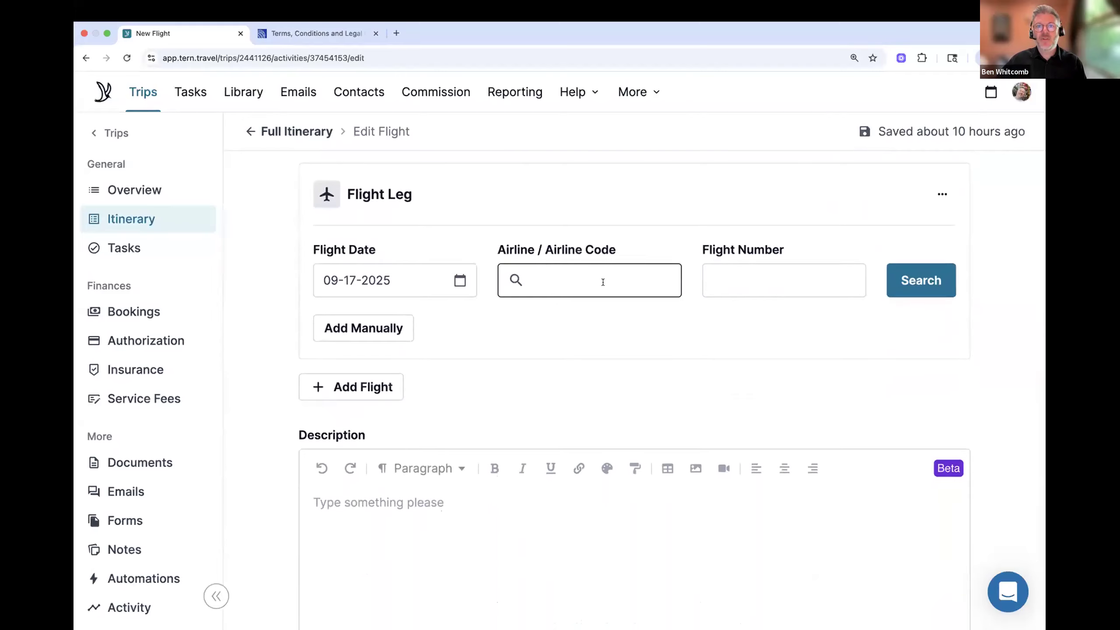
{"action": "scroll", "coordinate": [603, 282], "scroll_direction": "down", "scroll_amount": 3}
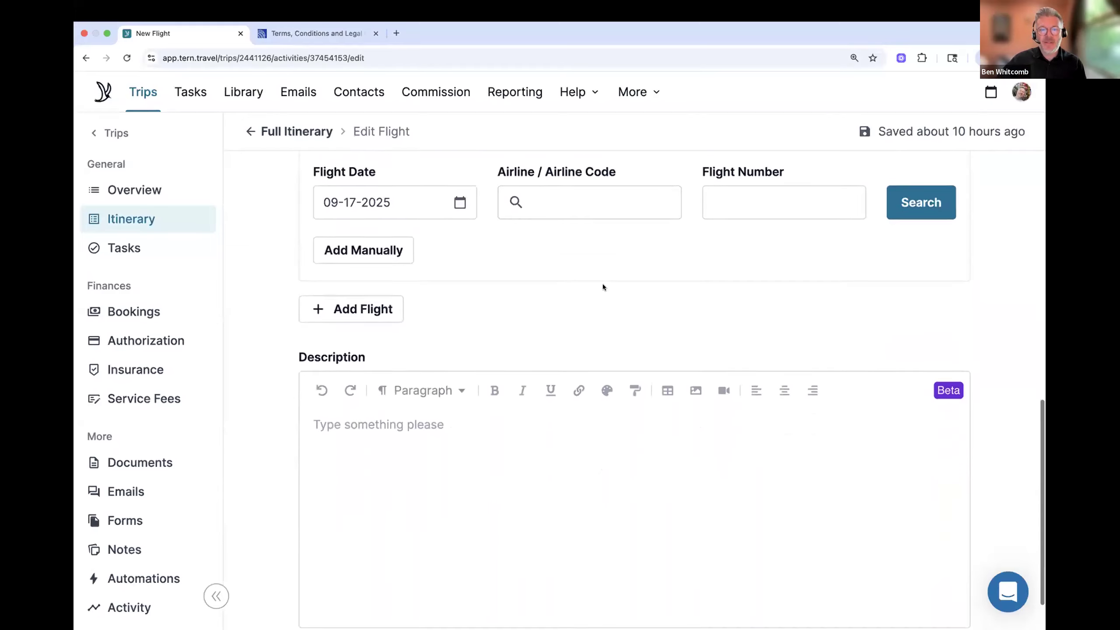
{"action": "scroll", "coordinate": [602, 286], "scroll_direction": "up", "scroll_amount": 12}
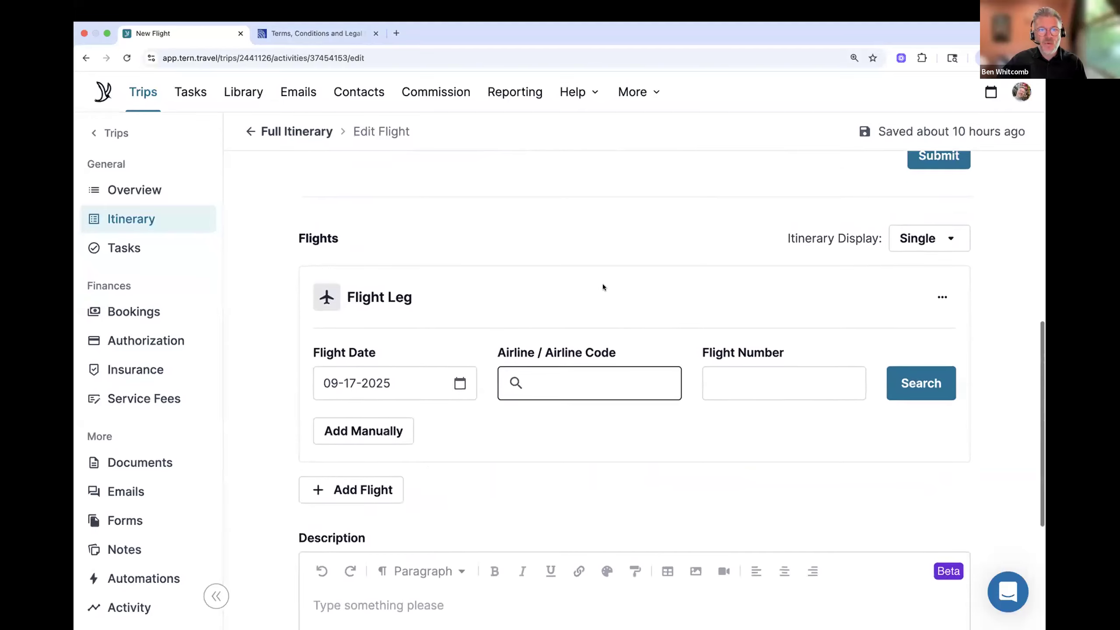
{"action": "scroll", "coordinate": [602, 283], "scroll_direction": "up", "scroll_amount": 2}
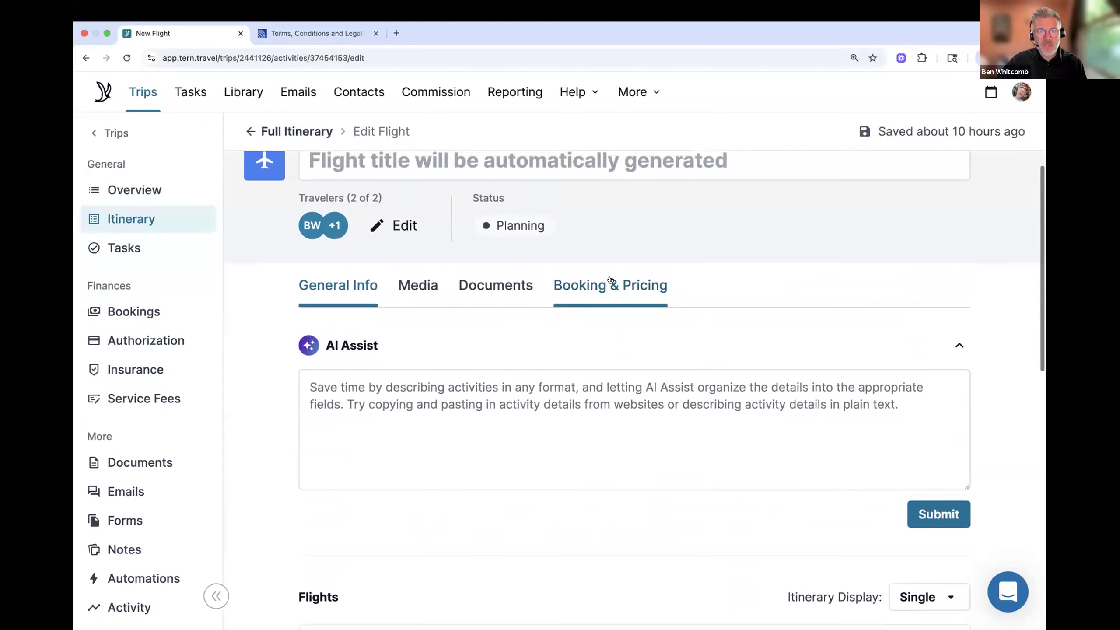
- Open the flight's booking and pricing details and review the pricing, payment schedule and booking supplier sections
{"action": "left_click", "coordinate": [611, 280]}
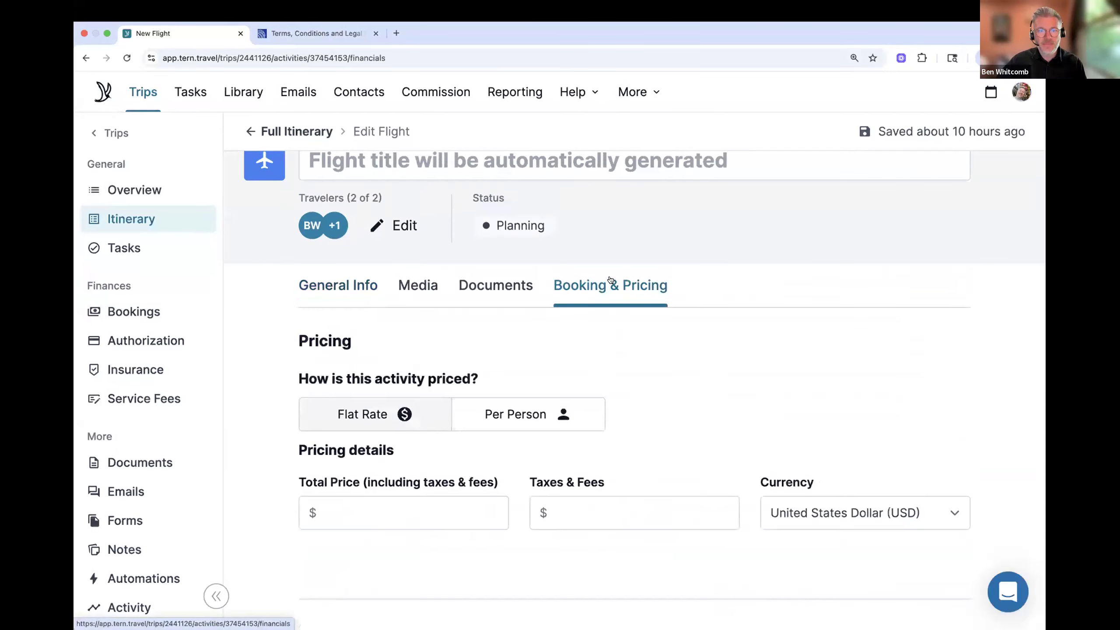
{"action": "scroll", "coordinate": [668, 312], "scroll_direction": "down", "scroll_amount": 2}
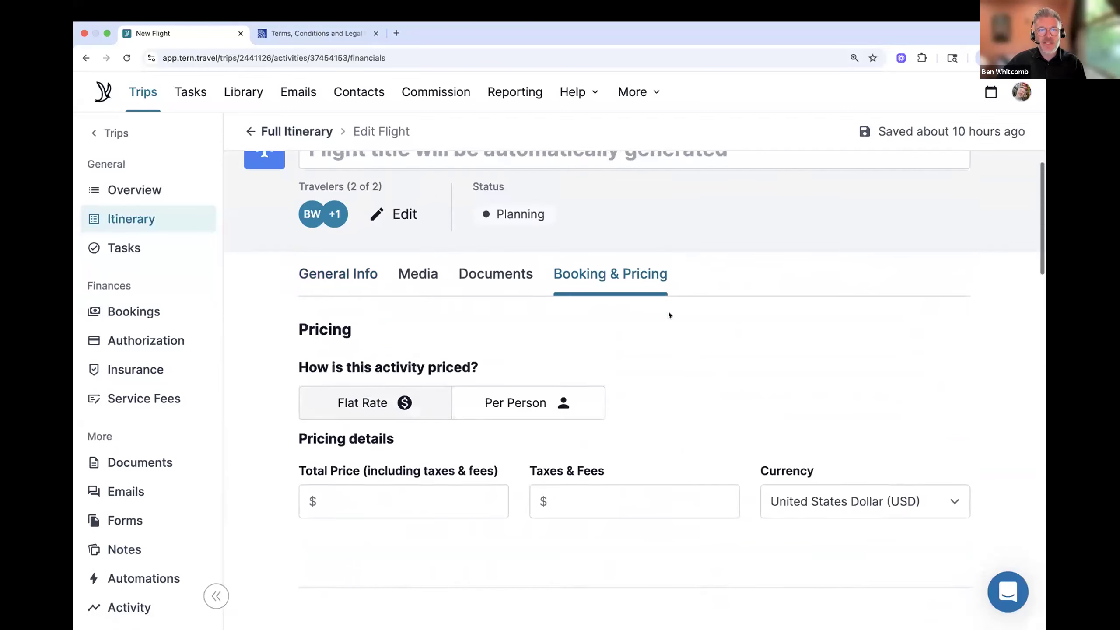
{"action": "scroll", "coordinate": [715, 297], "scroll_direction": "down", "scroll_amount": 2}
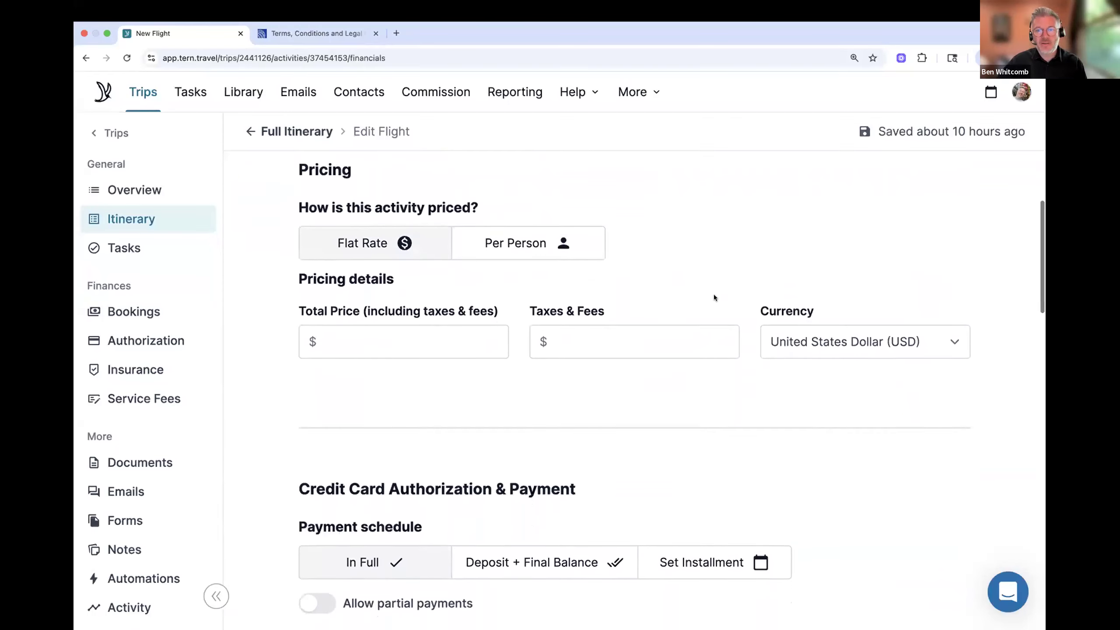
{"action": "scroll", "coordinate": [715, 298], "scroll_direction": "down", "scroll_amount": 5}
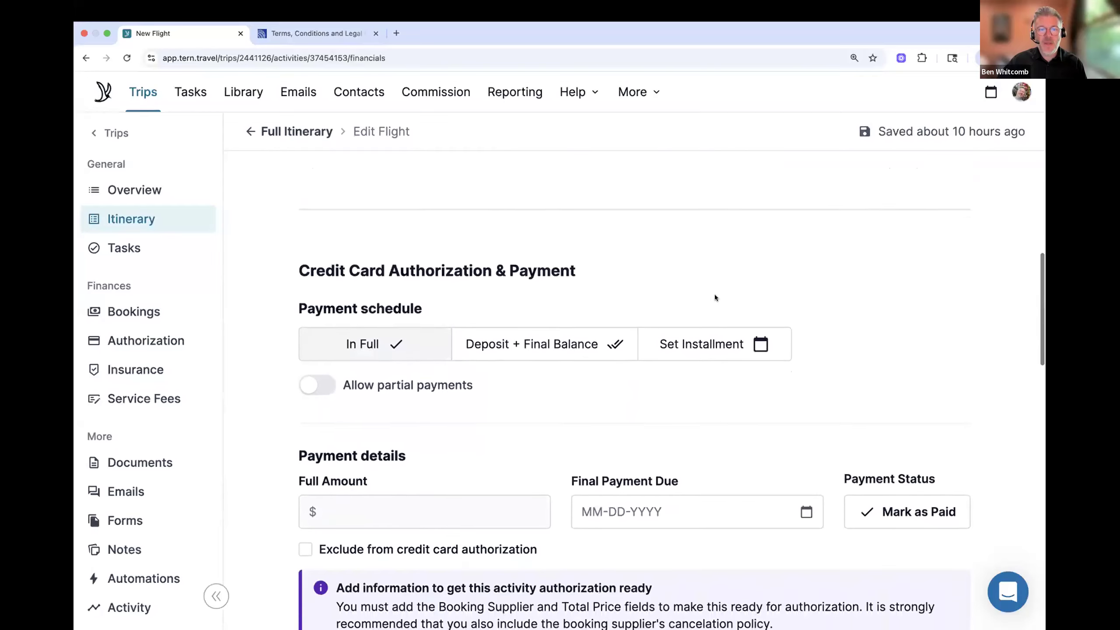
{"action": "scroll", "coordinate": [714, 296], "scroll_direction": "down", "scroll_amount": 3}
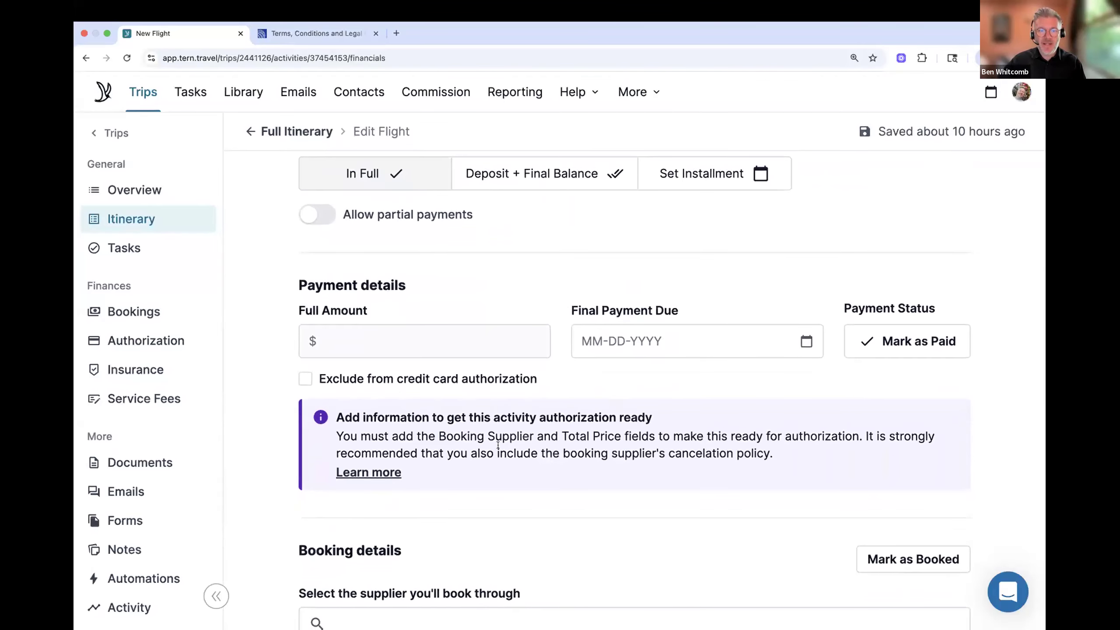
{"action": "scroll", "coordinate": [622, 396], "scroll_direction": "down", "scroll_amount": 5}
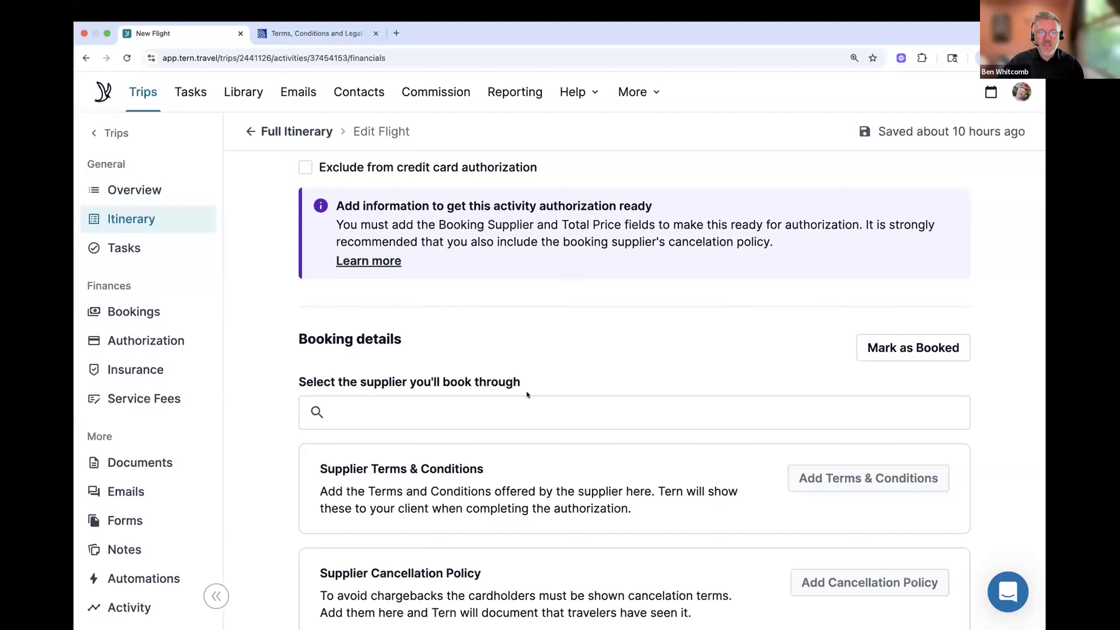
- Search the suppliers for United and set United Airlines as the supplier to book the flight through
{"action": "left_click", "coordinate": [544, 409]}
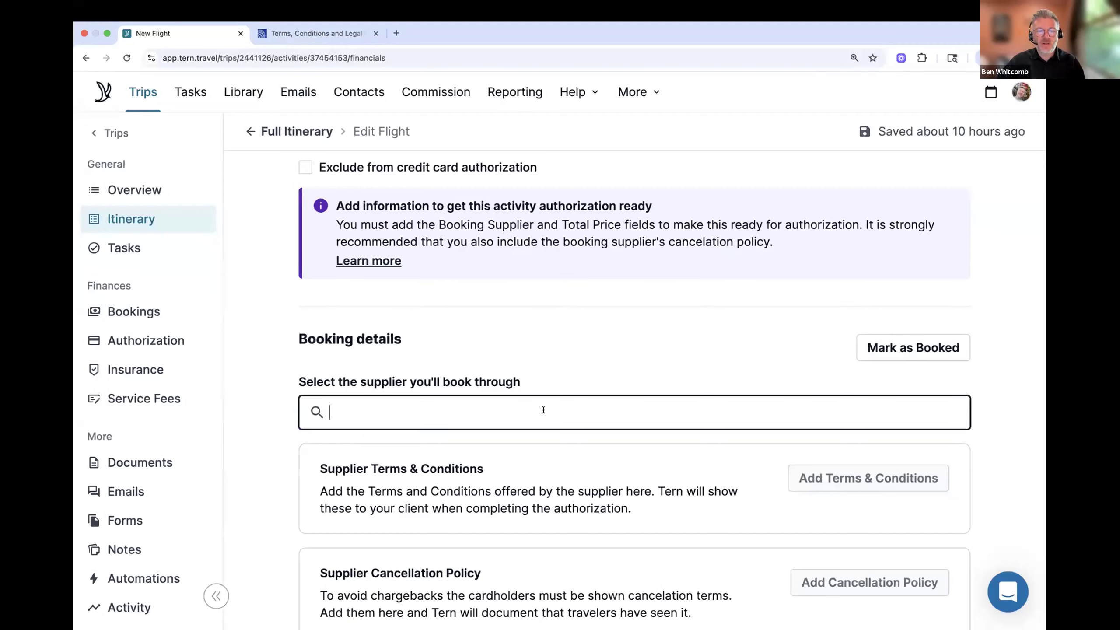
{"action": "type", "text": "U"}
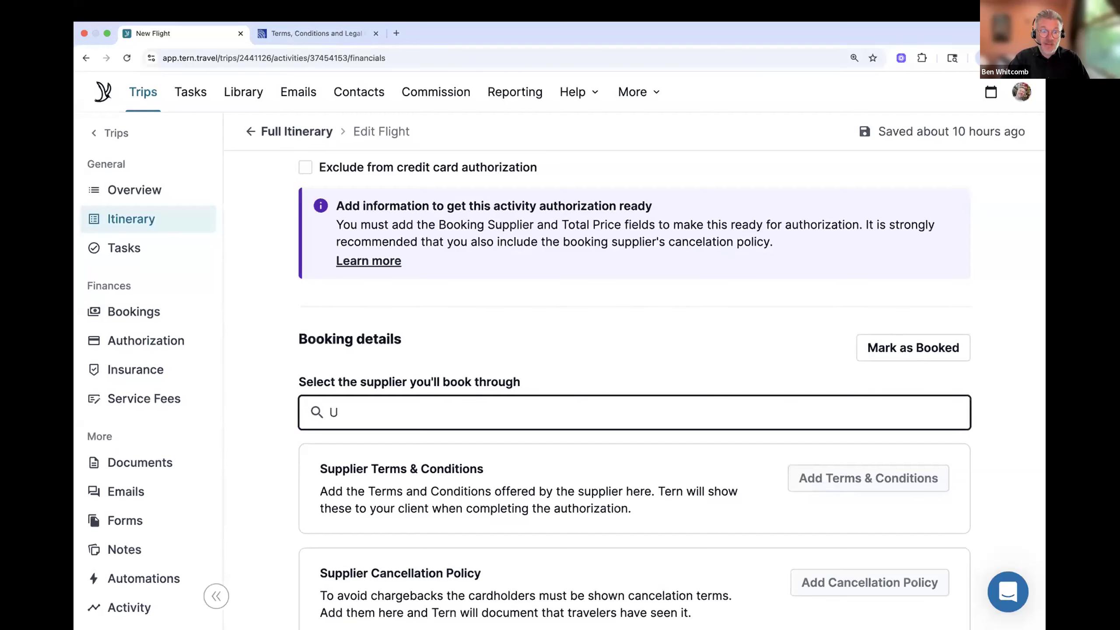
{"action": "type", "text": "n"}
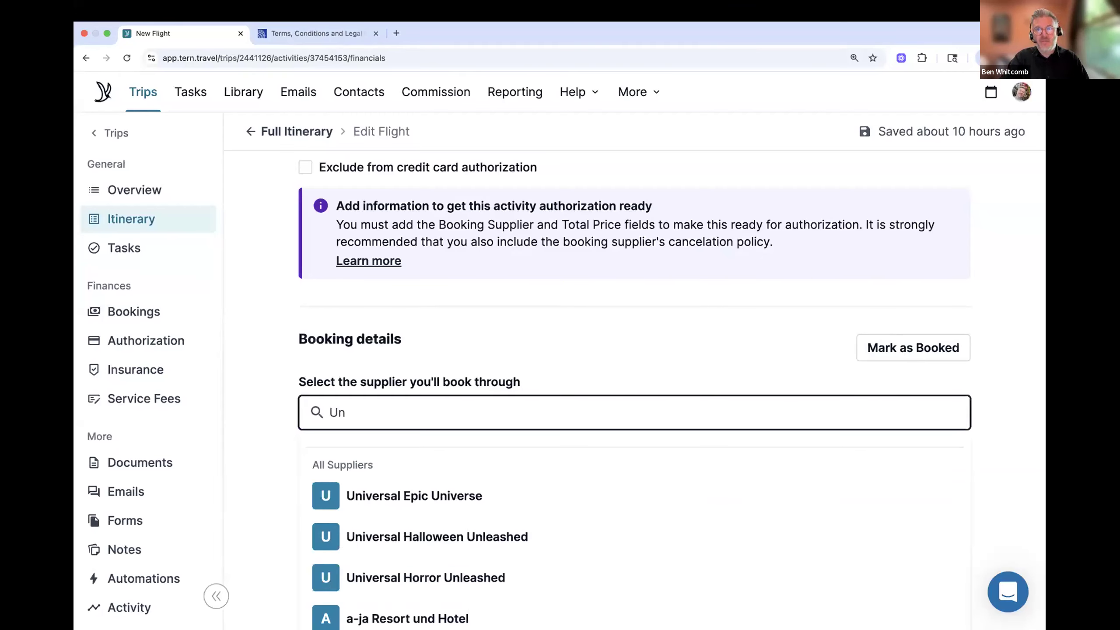
{"action": "type", "text": "ited"}
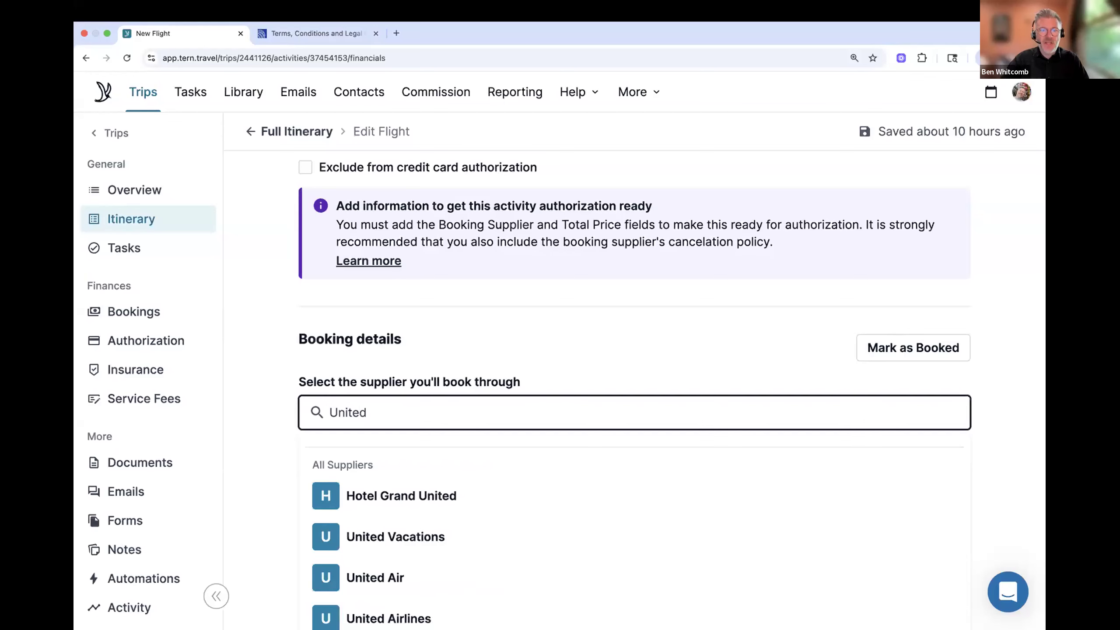
{"action": "scroll", "coordinate": [577, 399], "scroll_direction": "down", "scroll_amount": 2}
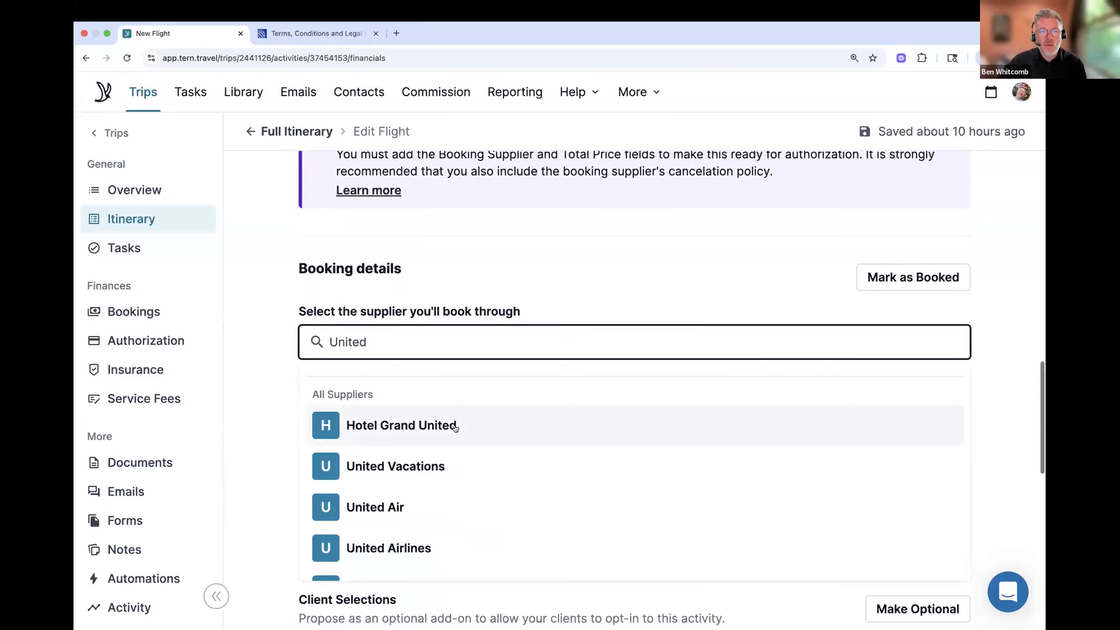
{"action": "left_click", "coordinate": [418, 507]}
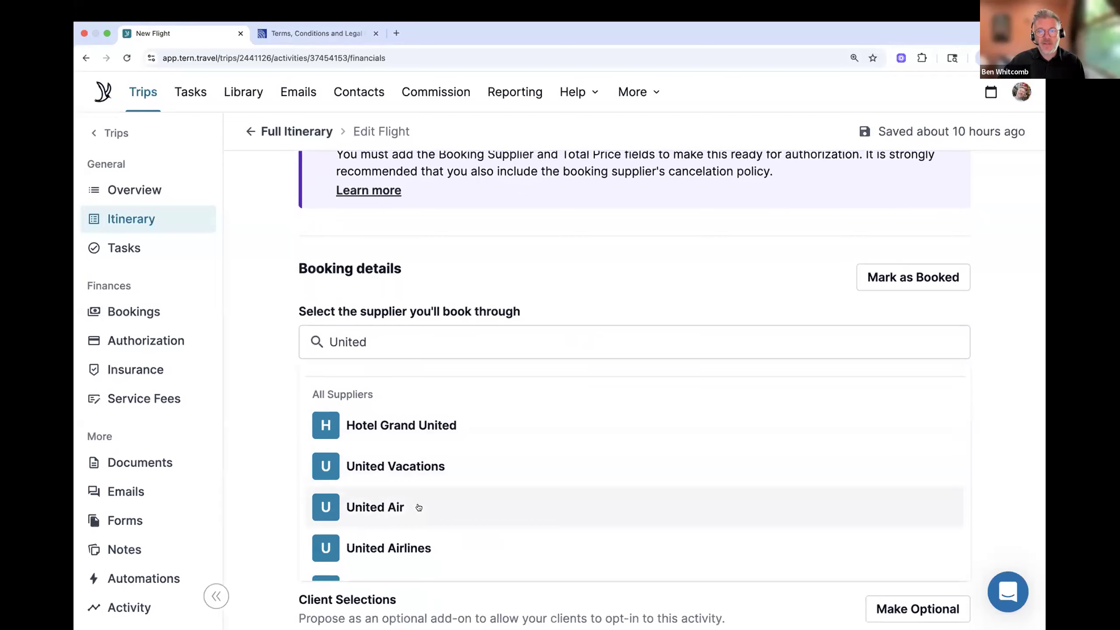
{"action": "key", "text": "Down"}
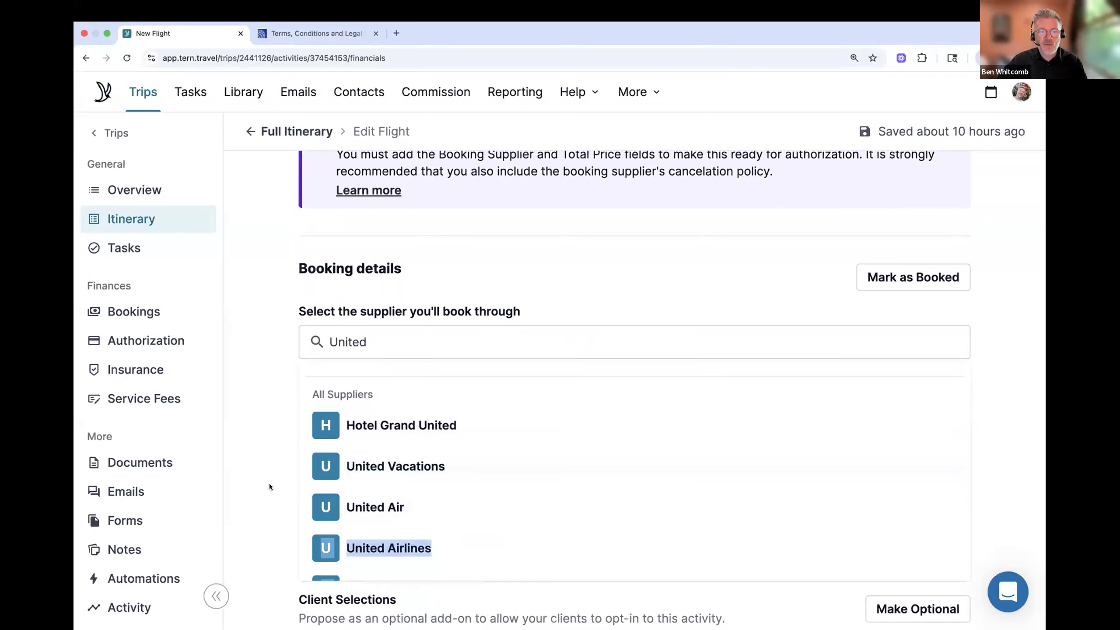
{"action": "left_click", "coordinate": [406, 535]}
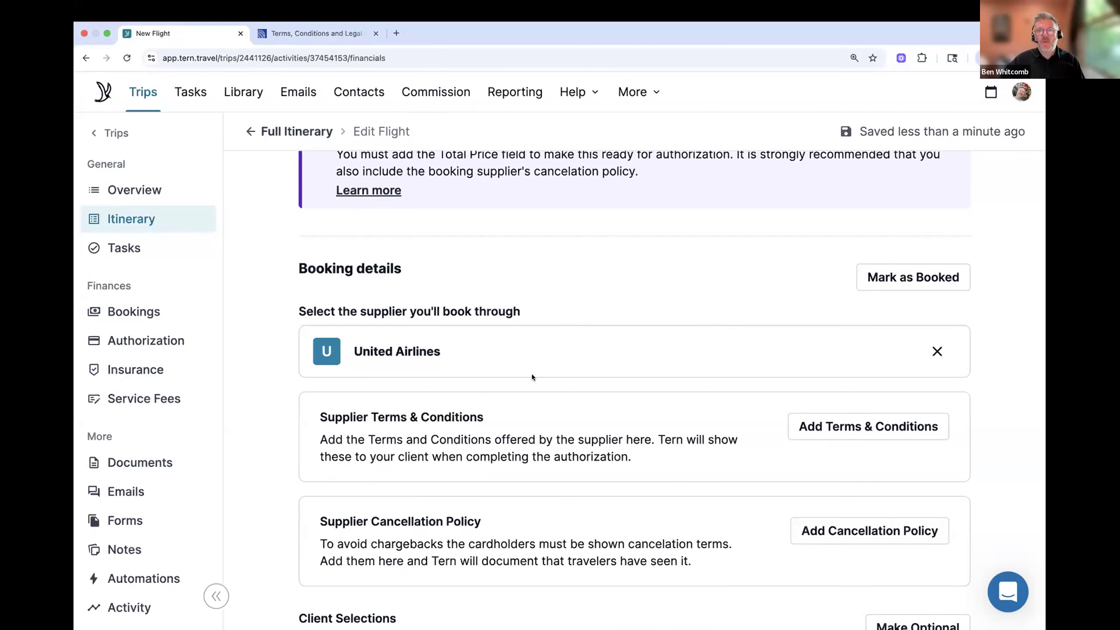
- Start adding United Airlines' terms and conditions to the flight and copy the web address of United's Terms, Conditions and Legal Notices page
{"action": "scroll", "coordinate": [531, 352], "scroll_direction": "down", "scroll_amount": 3}
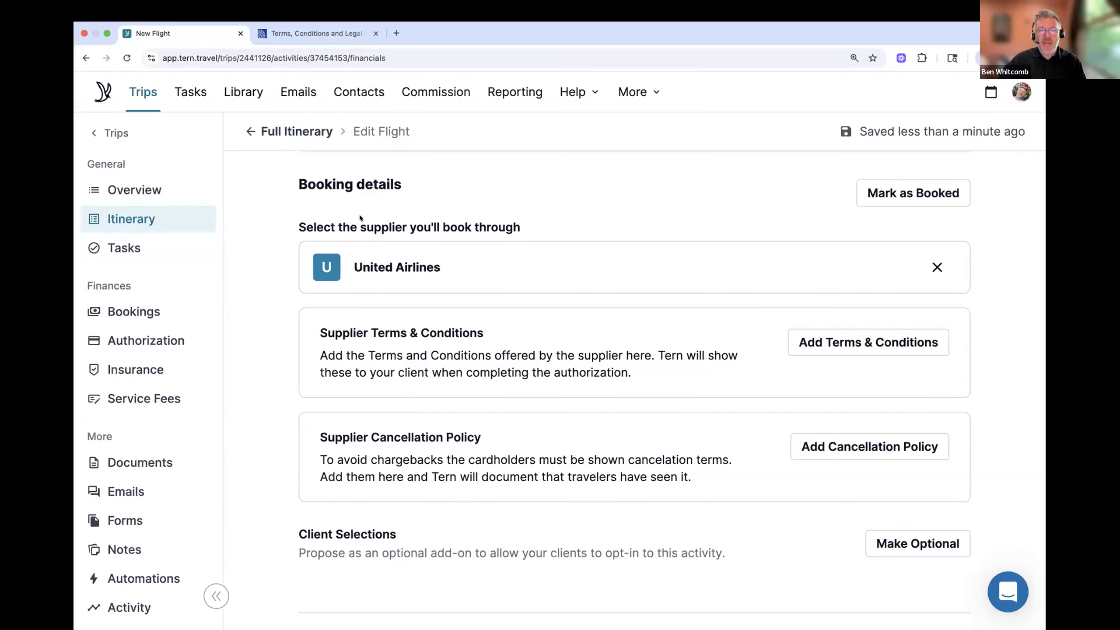
{"action": "left_click", "coordinate": [834, 344]}
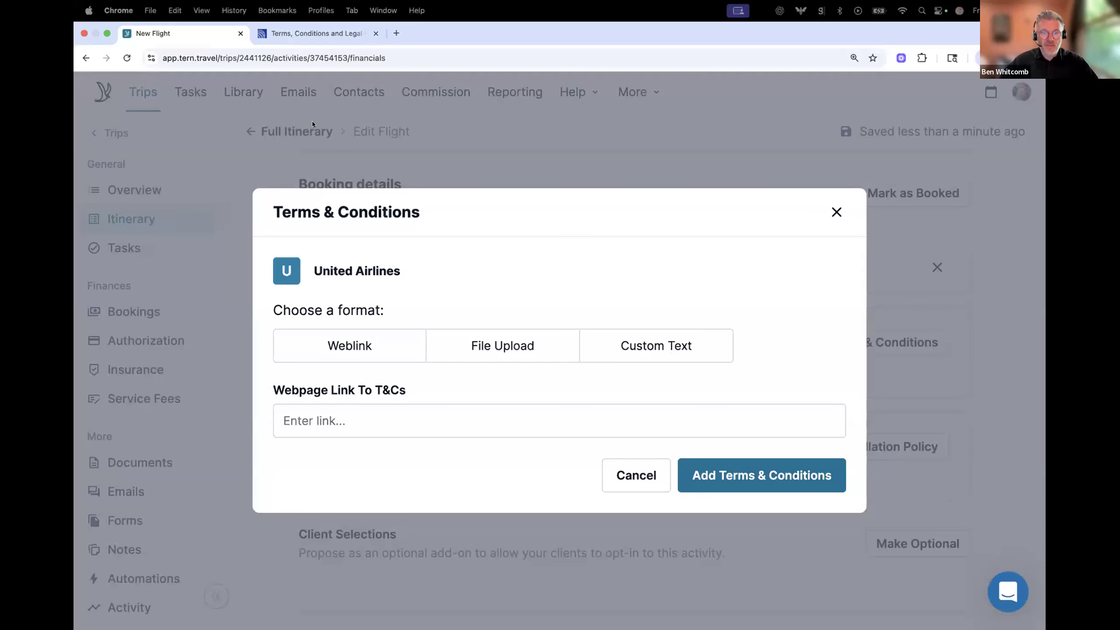
{"action": "left_click", "coordinate": [314, 39]}
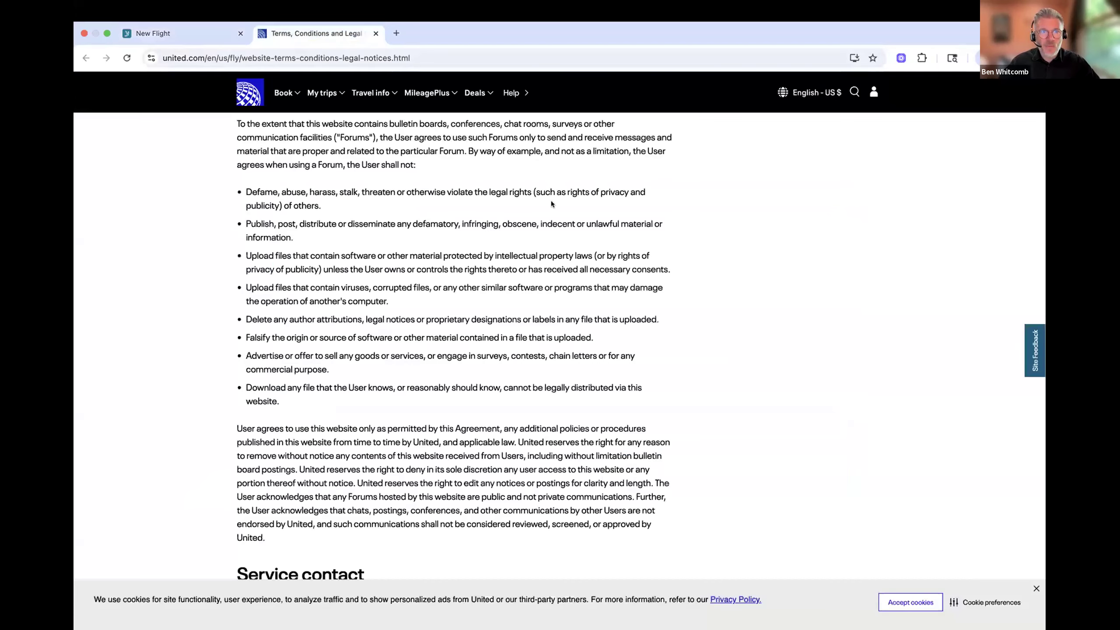
{"action": "scroll", "coordinate": [551, 202], "scroll_direction": "up", "scroll_amount": 10}
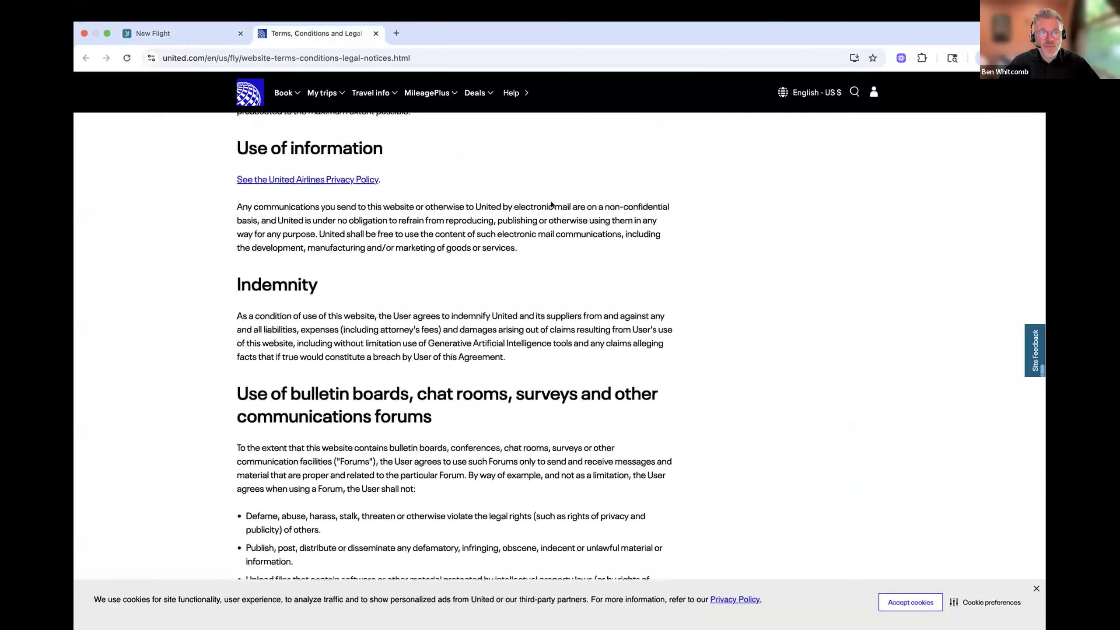
{"action": "scroll", "coordinate": [553, 206], "scroll_direction": "up", "scroll_amount": 13}
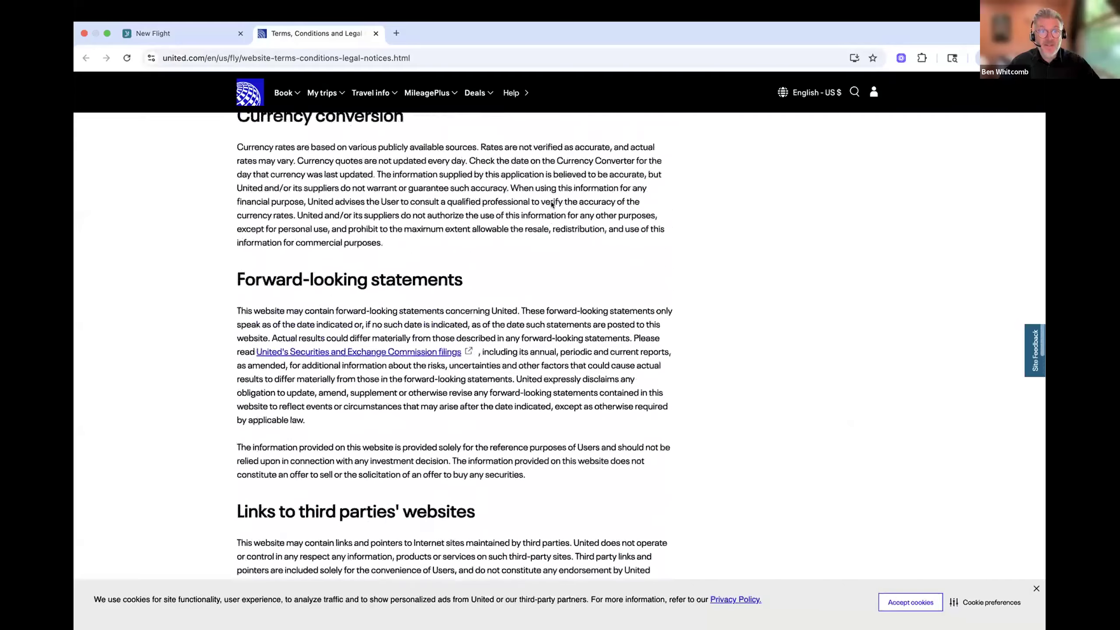
{"action": "scroll", "coordinate": [549, 201], "scroll_direction": "up", "scroll_amount": 15}
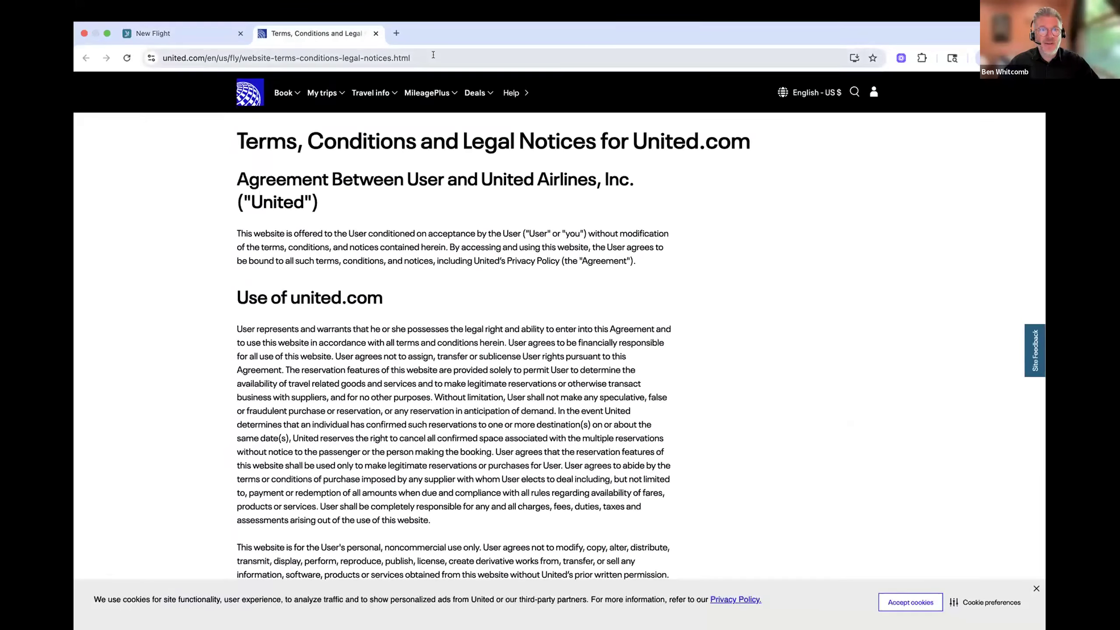
{"action": "left_click", "coordinate": [433, 58]}
{"action": "key", "text": "super+c"}
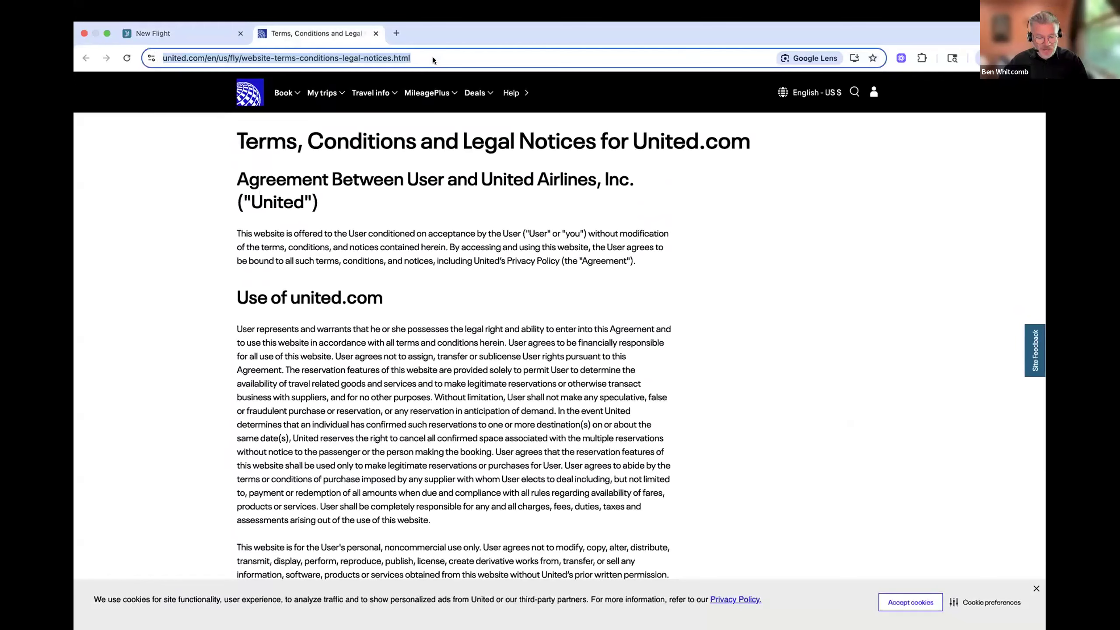
{"action": "left_click", "coordinate": [200, 30]}
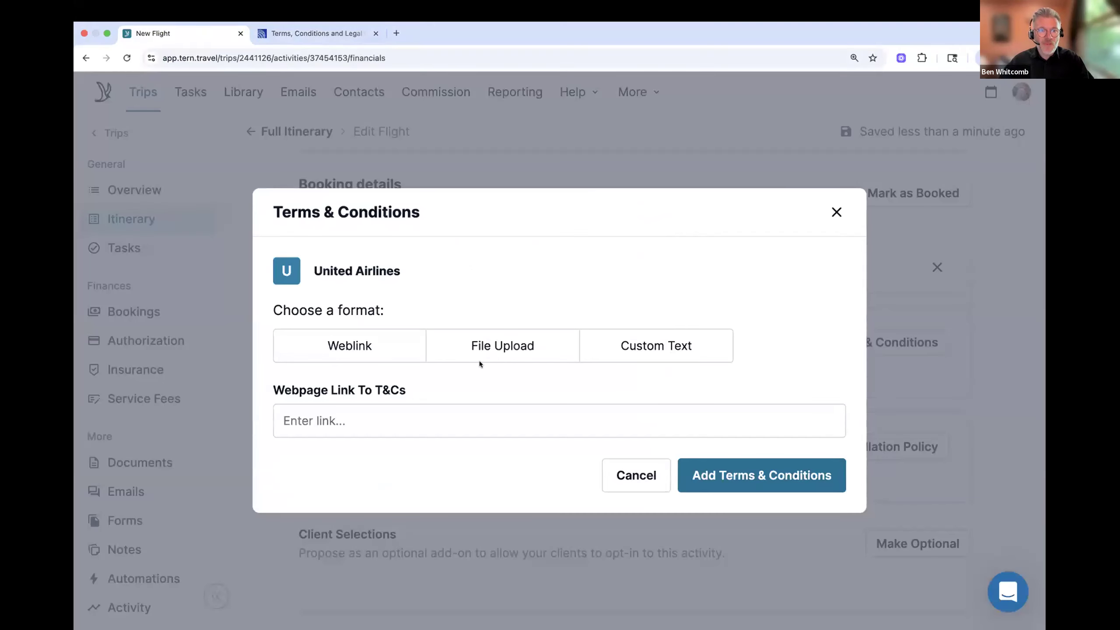
{"action": "left_click", "coordinate": [367, 415]}
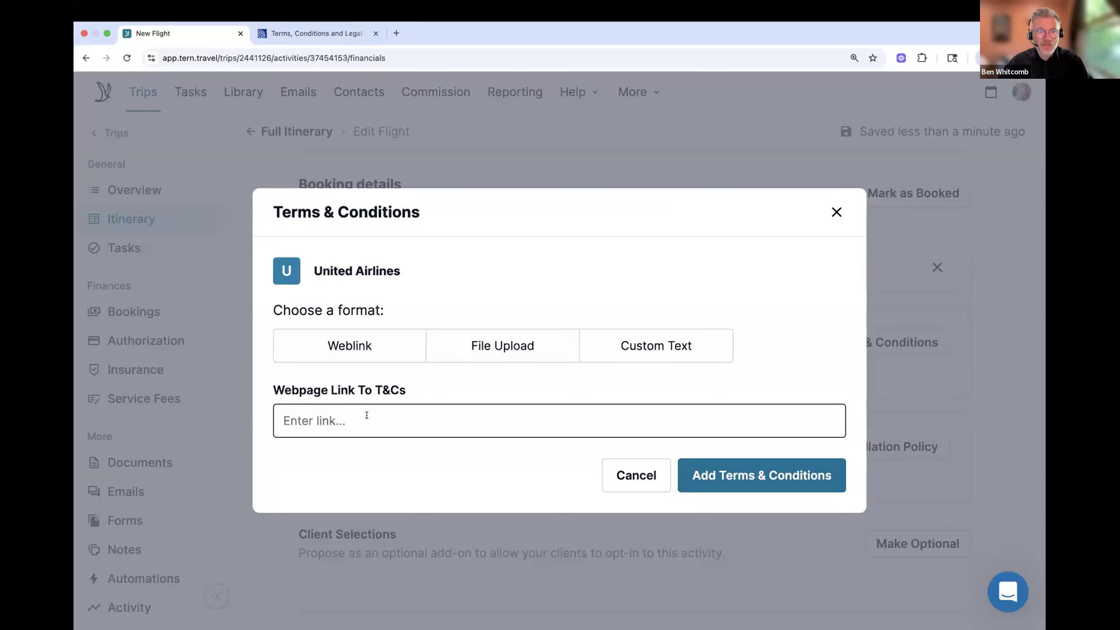
{"action": "left_click", "coordinate": [367, 414]}
{"action": "key", "text": "super+v"}
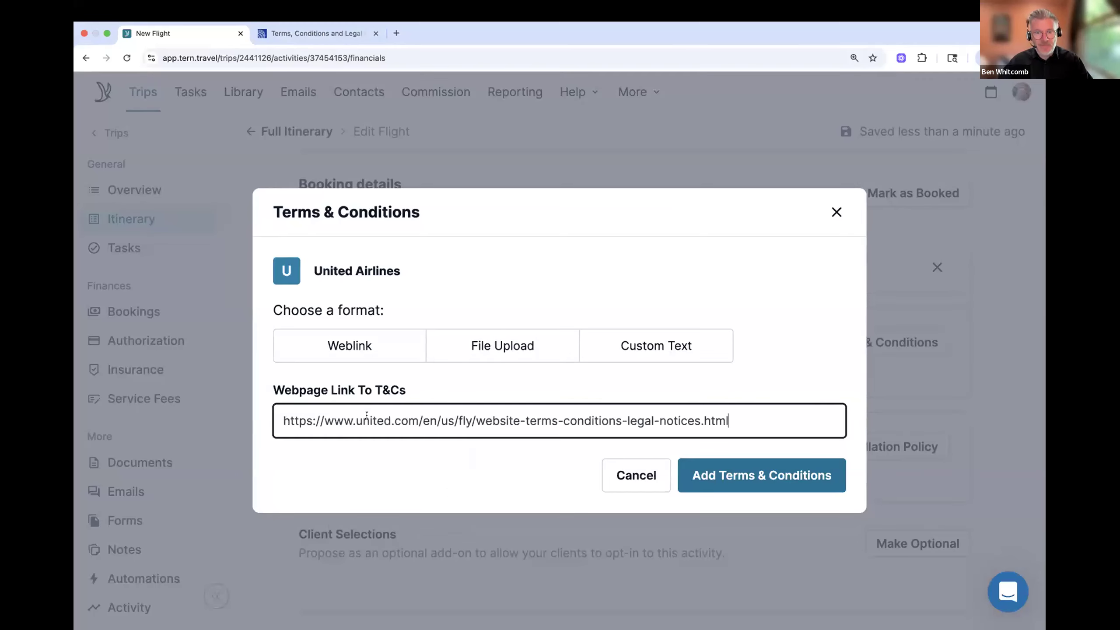
{"action": "left_click", "coordinate": [779, 474]}
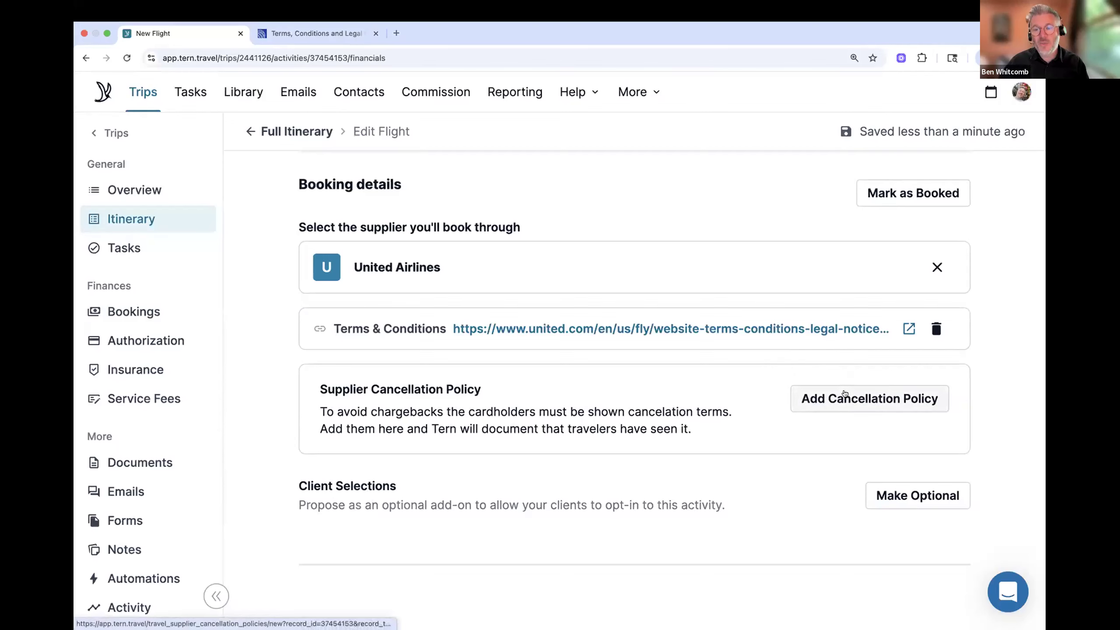
- Open the cancellation policy form for United Airlines, review its refund types and custom description field, and close it without adding a policy
{"action": "left_click", "coordinate": [844, 394]}
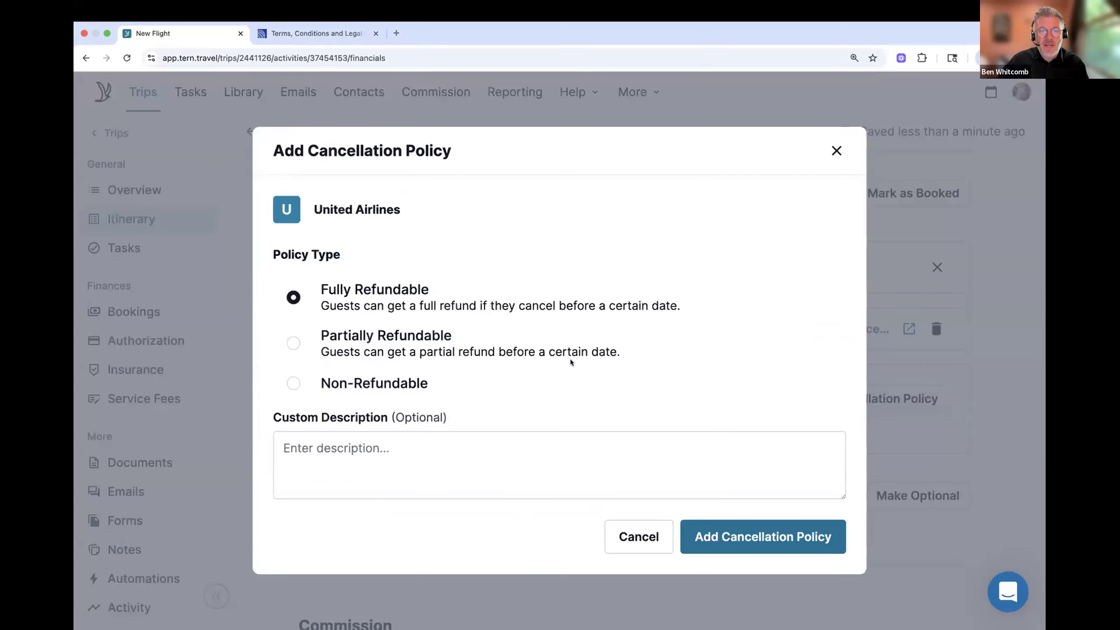
{"action": "left_click", "coordinate": [398, 445]}
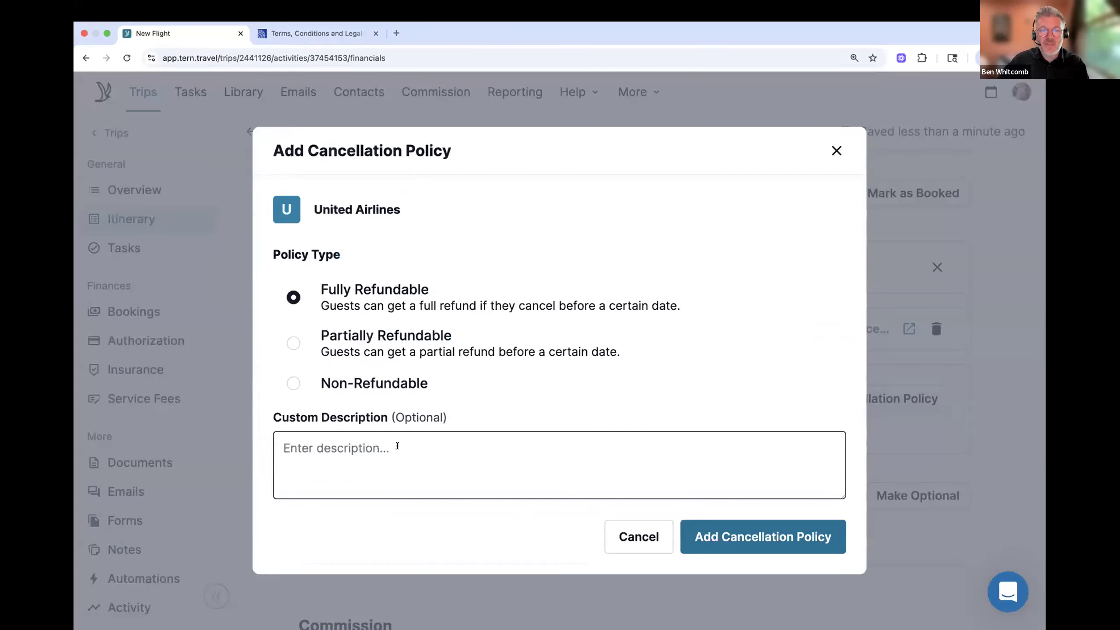
{"action": "left_click", "coordinate": [293, 297]}
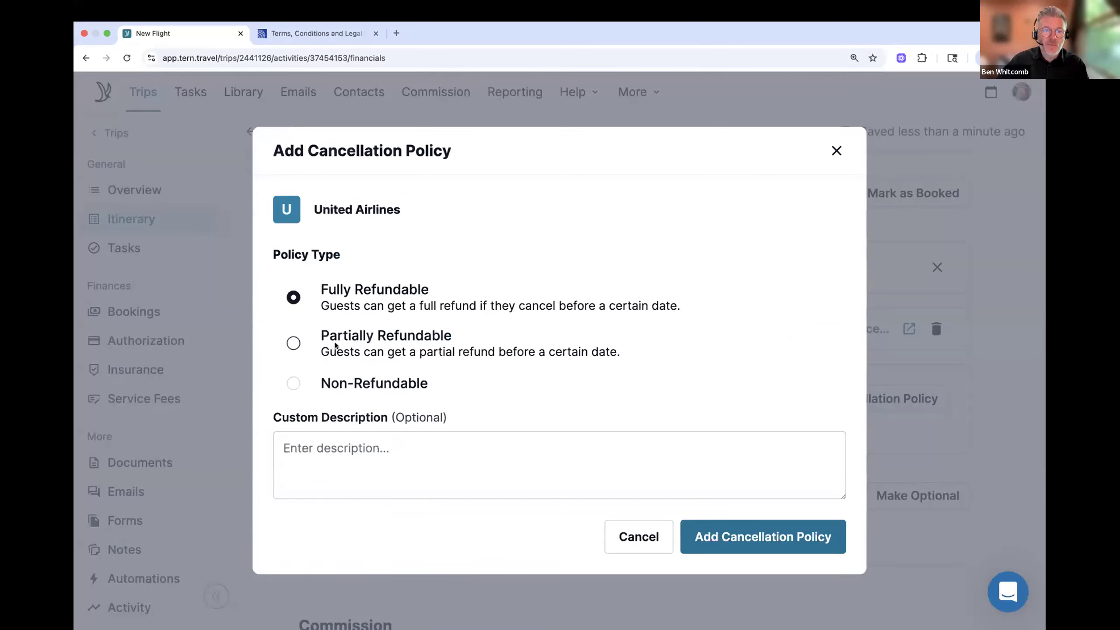
{"action": "left_click", "coordinate": [497, 443]}
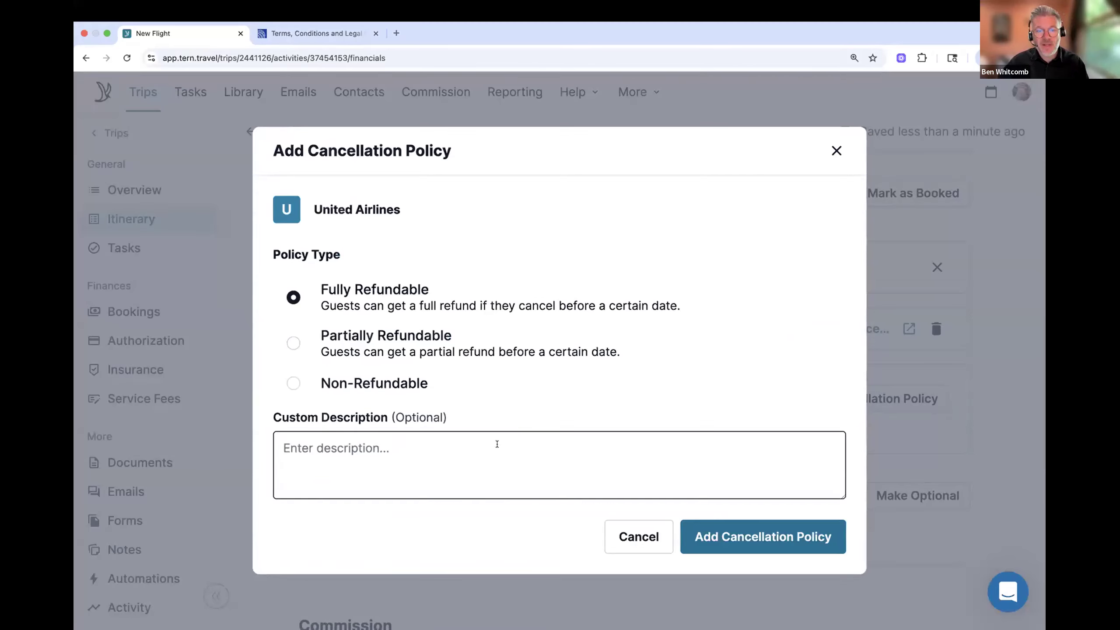
{"action": "left_click", "coordinate": [837, 149]}
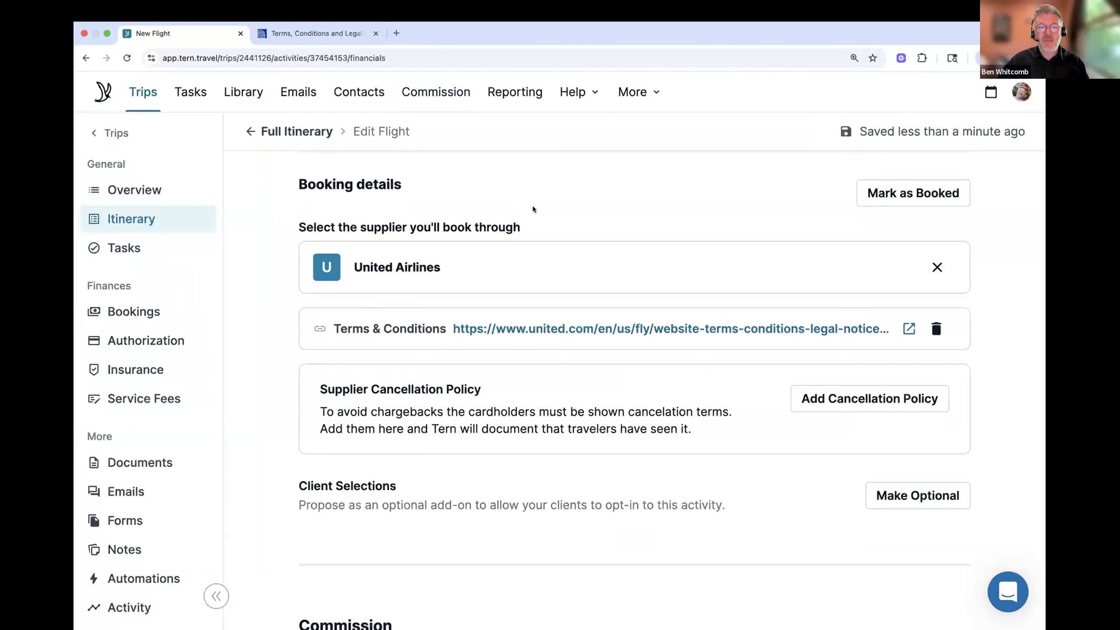
{"action": "scroll", "coordinate": [533, 209], "scroll_direction": "up", "scroll_amount": 1}
{"action": "scroll", "coordinate": [532, 210], "scroll_direction": "up", "scroll_amount": 1}
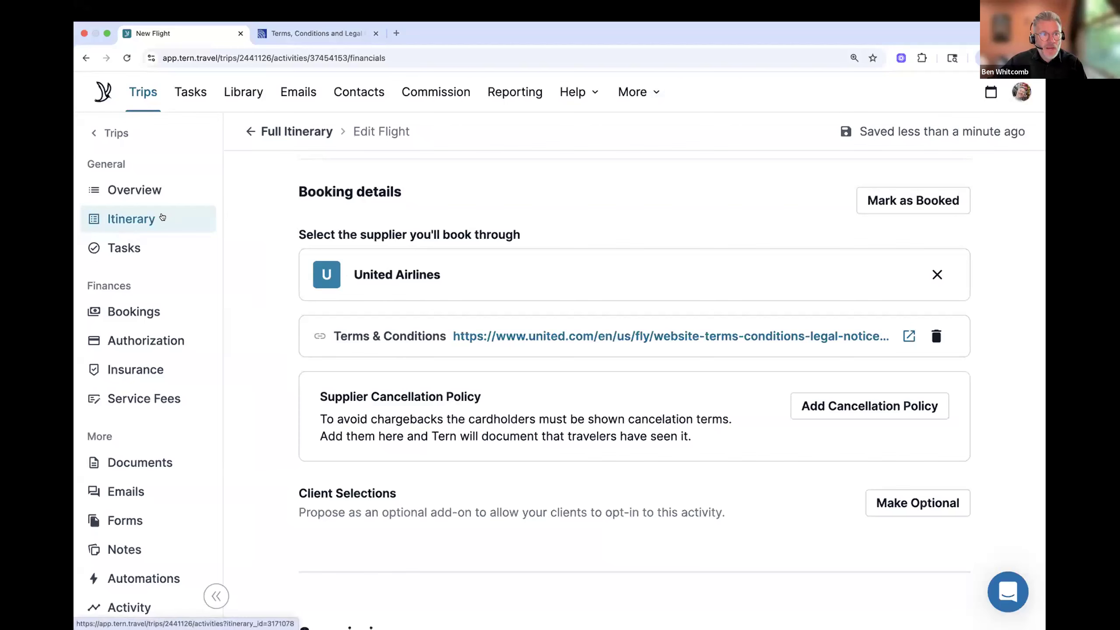
- Go back to the itinerary, open the Charleston Harbor Resort & Marina stay, and return to the itinerary
{"action": "left_click", "coordinate": [163, 217]}
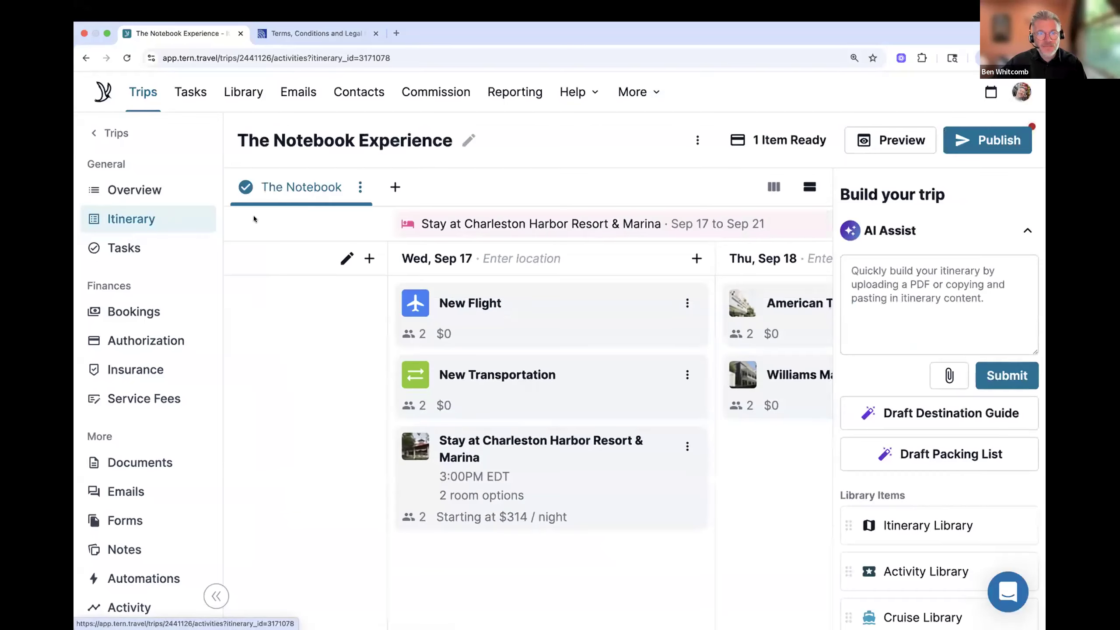
{"action": "left_click", "coordinate": [526, 439]}
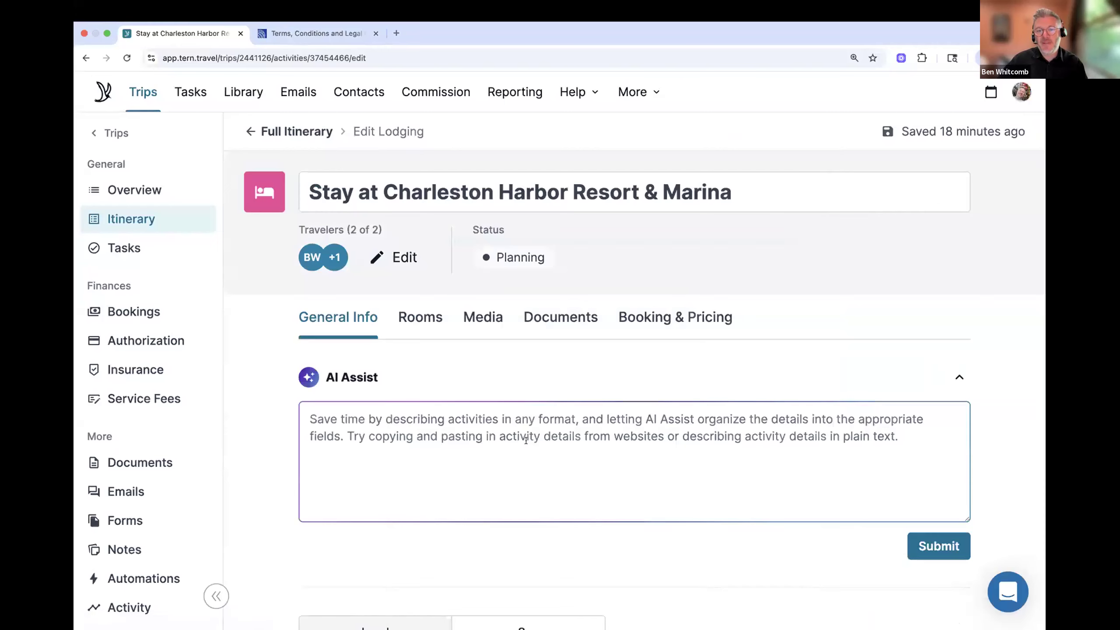
{"action": "left_click", "coordinate": [664, 380]}
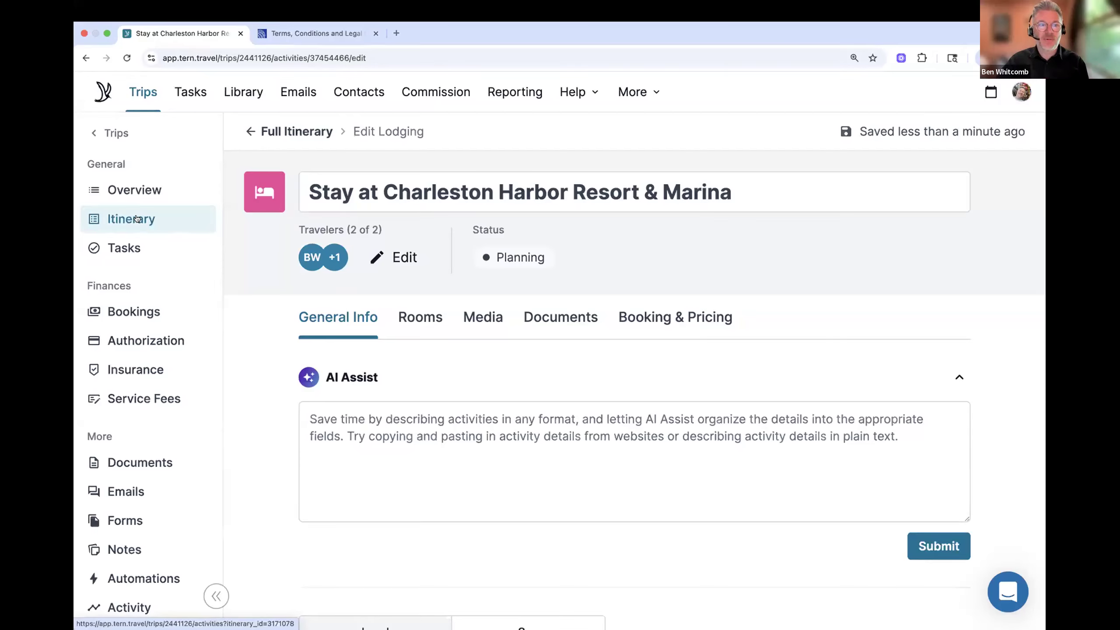
{"action": "left_click", "coordinate": [137, 218]}
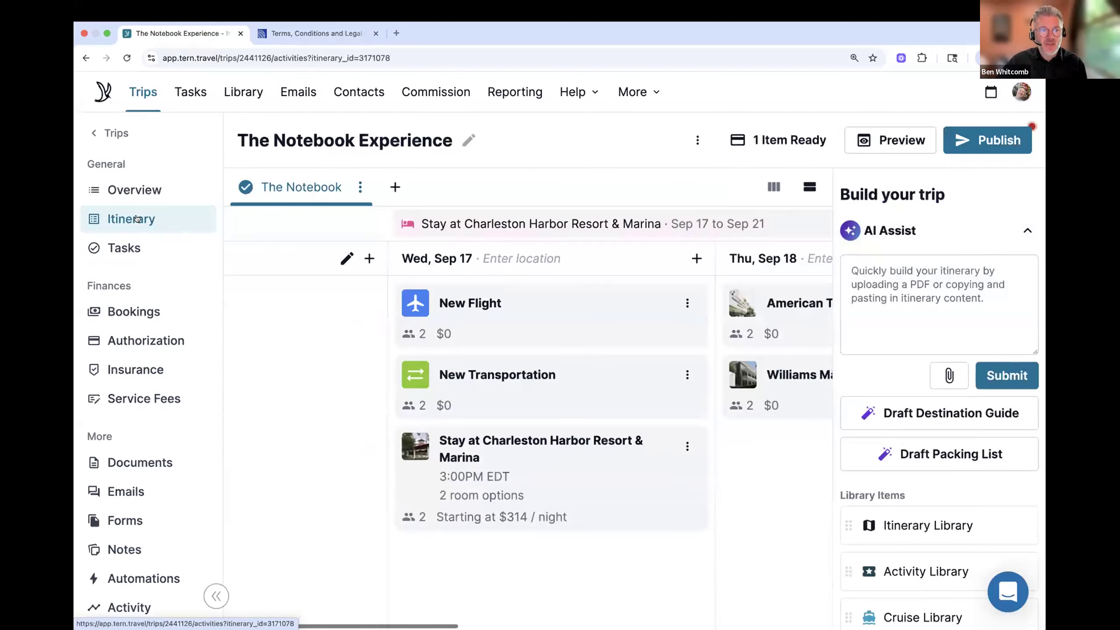
- Open the September 17 flight's booking and pricing details and review the payment details, supplier and cancellation policy sections
{"action": "left_click", "coordinate": [495, 305]}
{"action": "scroll", "coordinate": [588, 375], "scroll_direction": "down", "scroll_amount": 5}
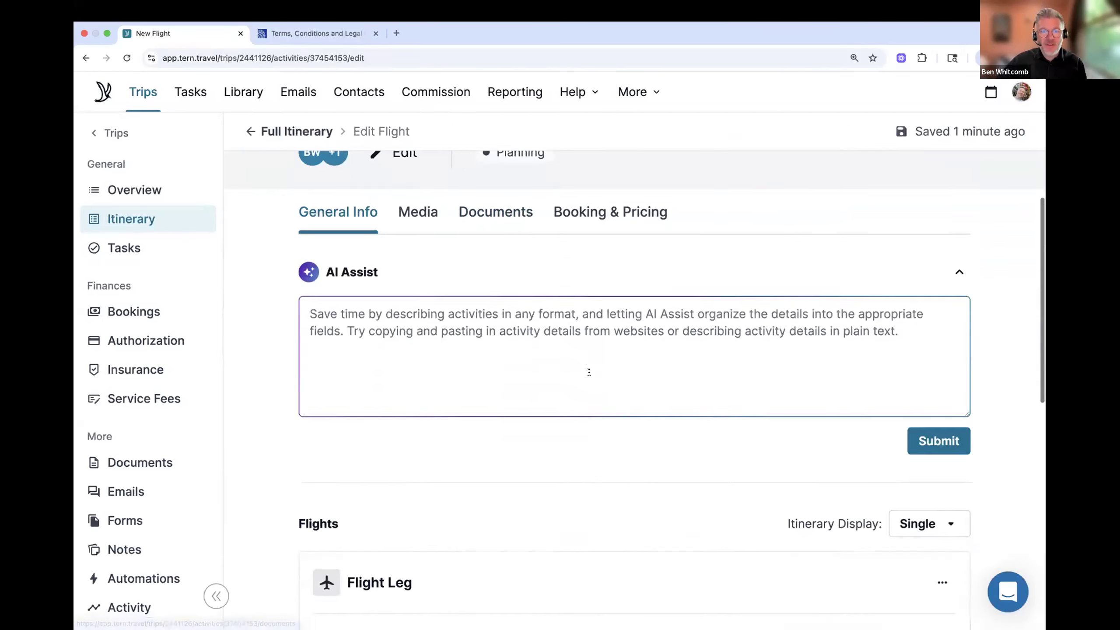
{"action": "scroll", "coordinate": [588, 374], "scroll_direction": "down", "scroll_amount": 5}
{"action": "scroll", "coordinate": [615, 247], "scroll_direction": "up", "scroll_amount": 10}
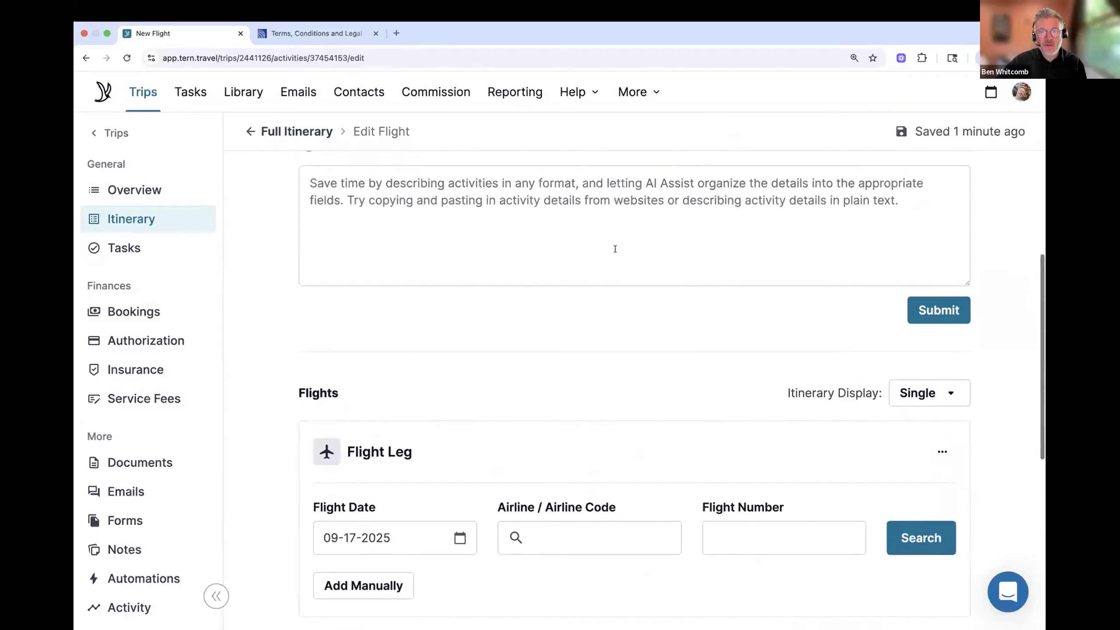
{"action": "left_click", "coordinate": [635, 320]}
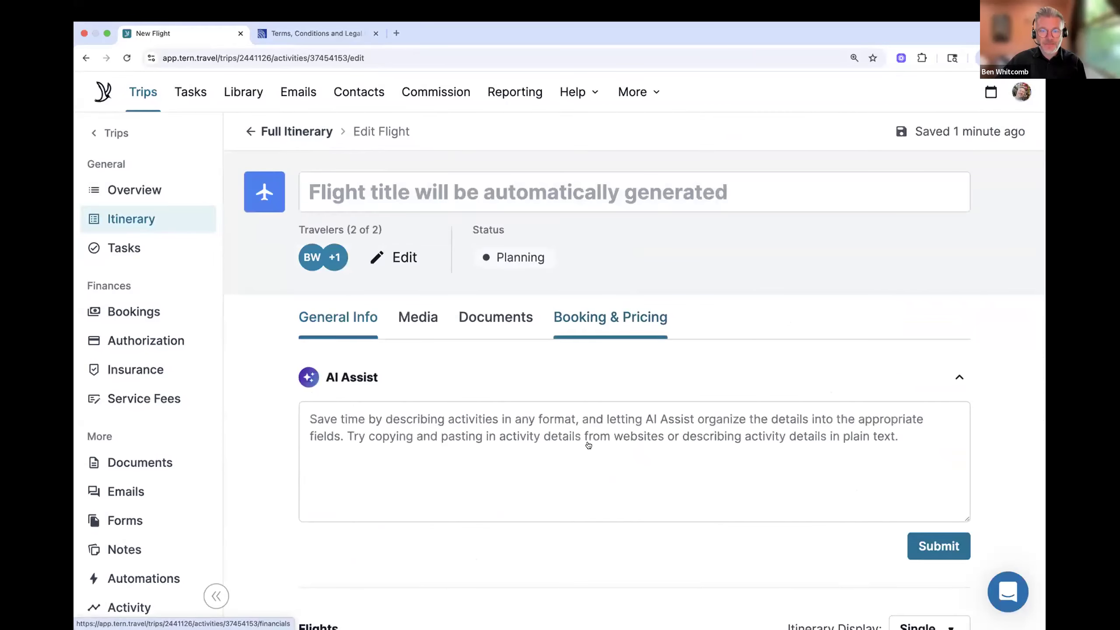
{"action": "scroll", "coordinate": [594, 427], "scroll_direction": "down", "scroll_amount": 10}
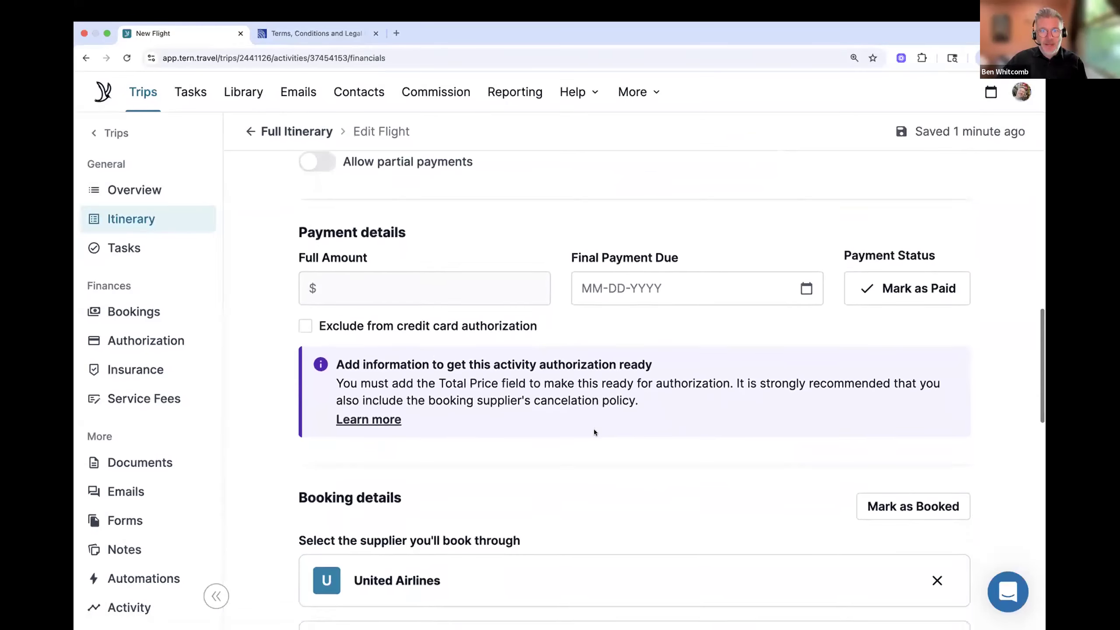
{"action": "scroll", "coordinate": [593, 428], "scroll_direction": "down", "scroll_amount": 3}
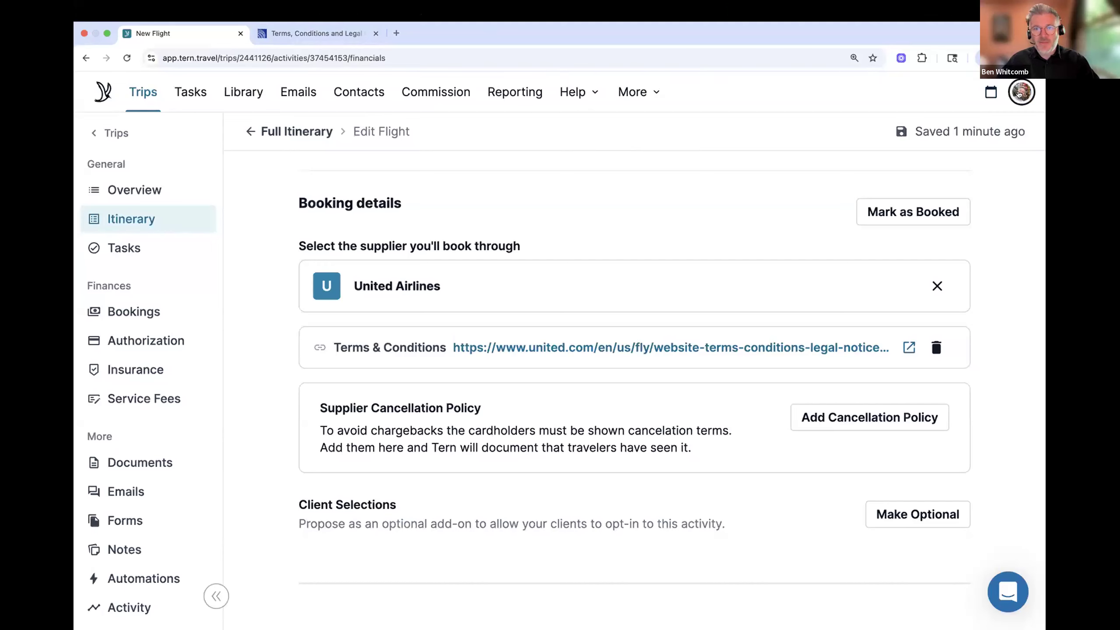
- Open the business's Trip Settings from the user settings and find the Payment Authorizations section
{"action": "left_click", "coordinate": [1019, 93]}
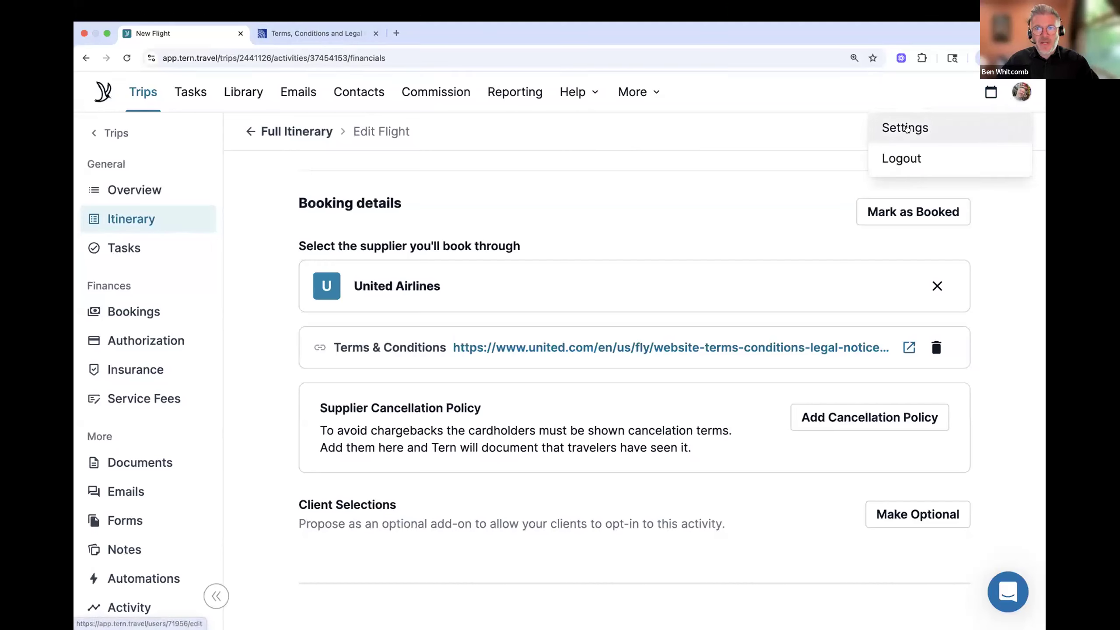
{"action": "left_click", "coordinate": [911, 125]}
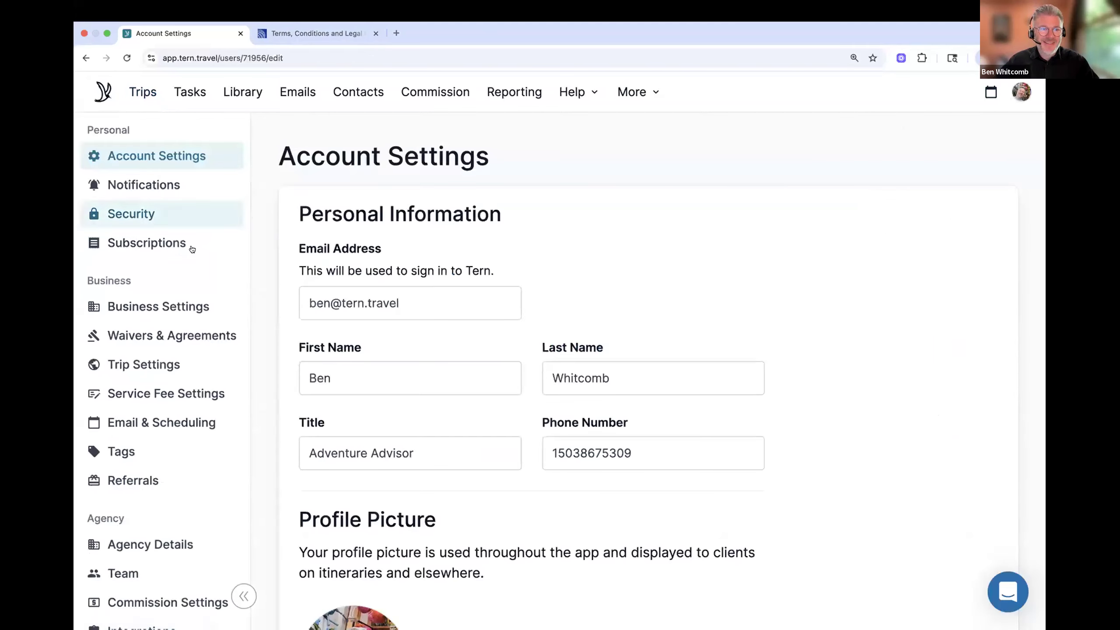
{"action": "scroll", "coordinate": [194, 247], "scroll_direction": "down", "scroll_amount": 3}
{"action": "left_click", "coordinate": [170, 282]}
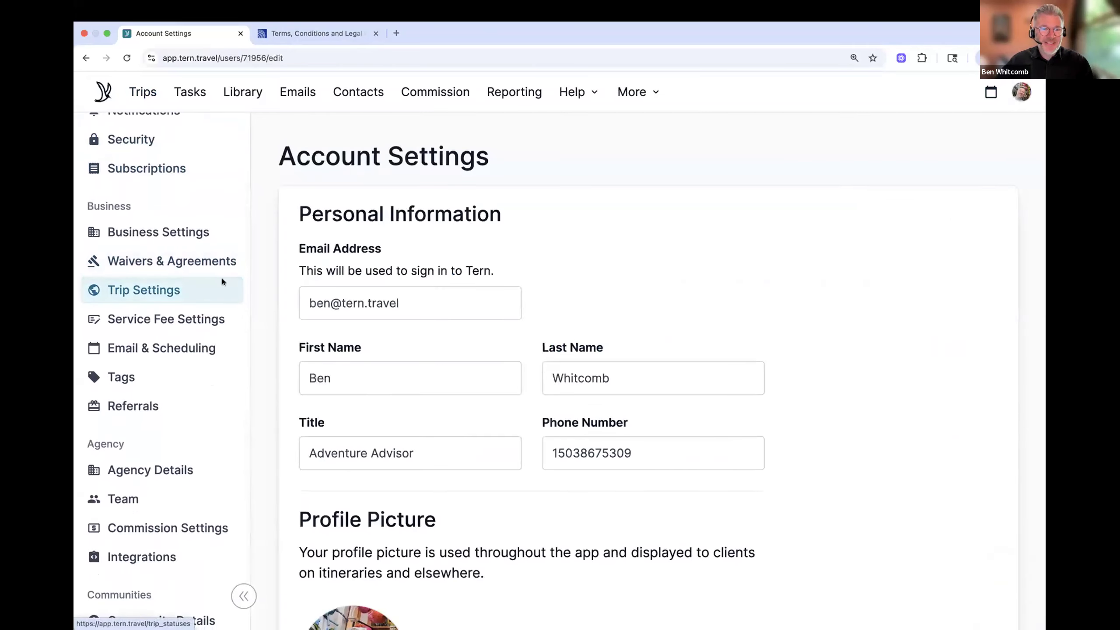
{"action": "scroll", "coordinate": [485, 288], "scroll_direction": "down", "scroll_amount": 3}
{"action": "scroll", "coordinate": [485, 291], "scroll_direction": "down", "scroll_amount": 4}
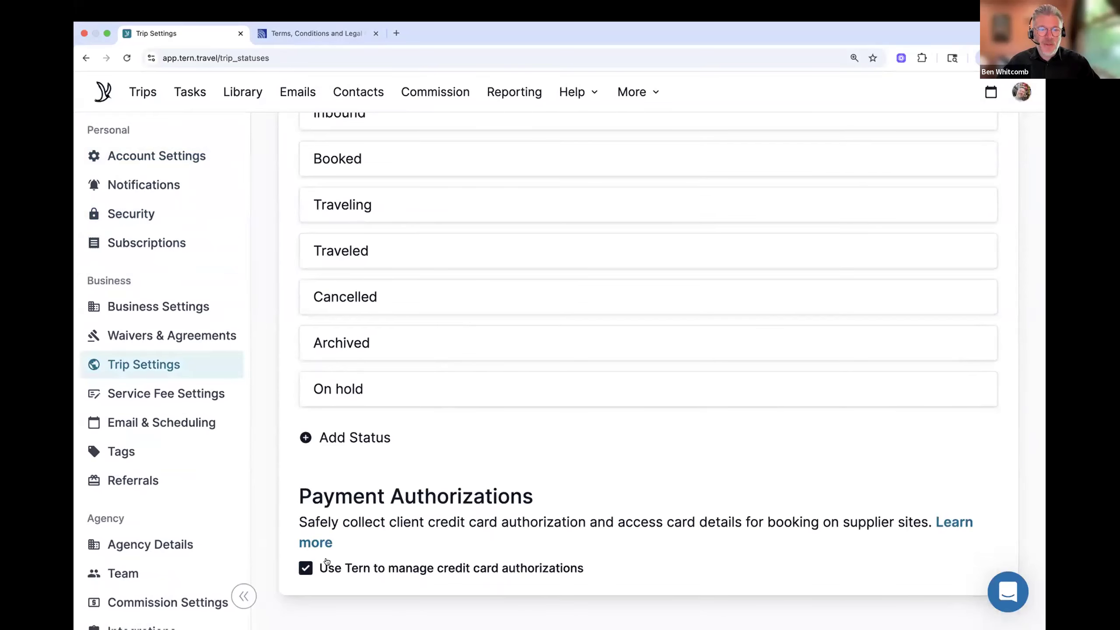
- Turn the option to use Tern to manage credit card authorizations off and back on
{"action": "left_click", "coordinate": [306, 568]}
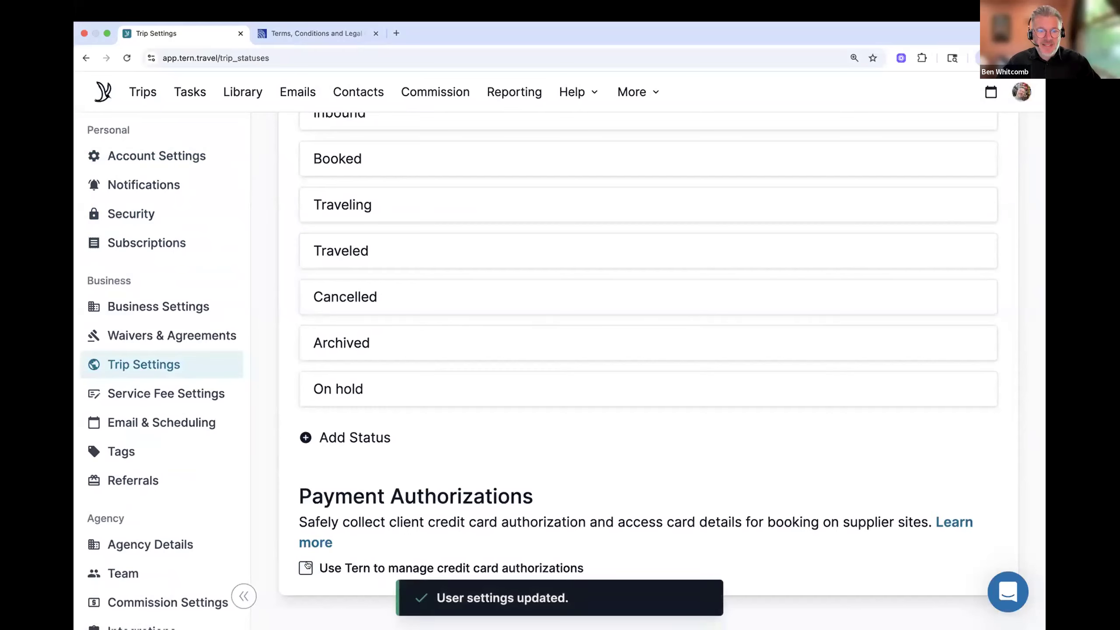
{"action": "left_click", "coordinate": [306, 568]}
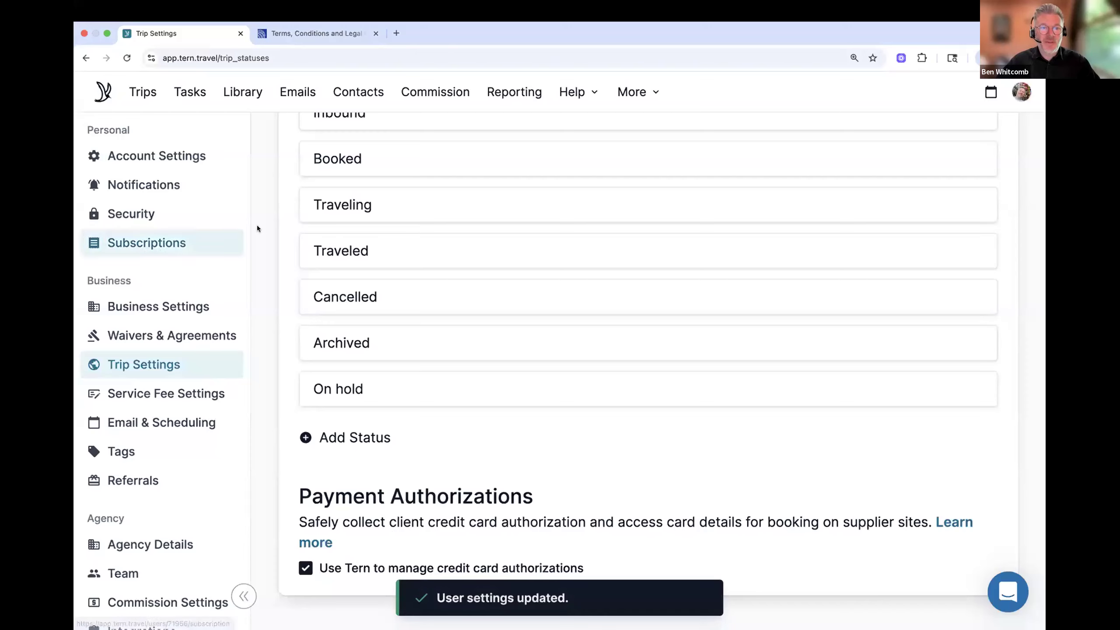
{"action": "scroll", "coordinate": [258, 228], "scroll_direction": "up", "scroll_amount": 4}
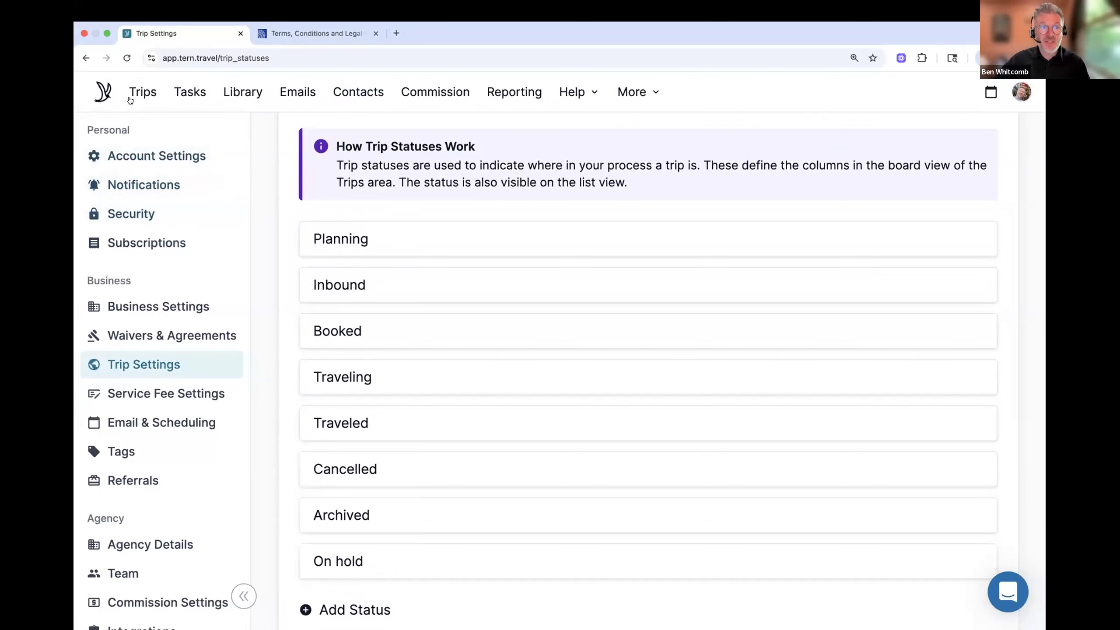
- Return to the trips board, open The Notebook Experience trip and show its itinerary
{"action": "left_click", "coordinate": [153, 101]}
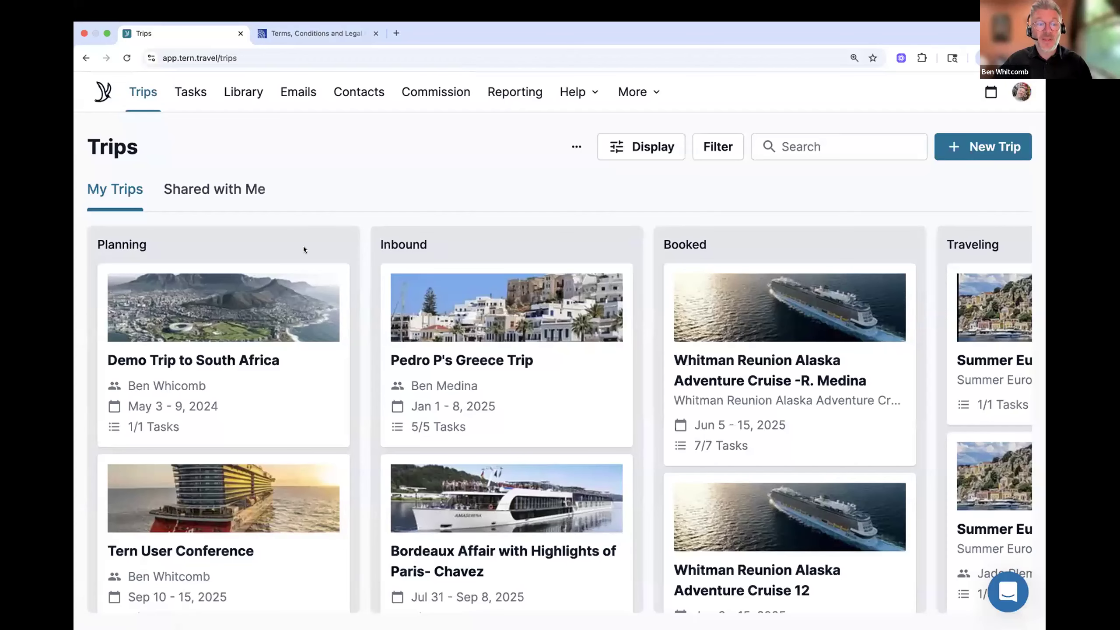
{"action": "scroll", "coordinate": [303, 380], "scroll_direction": "down", "scroll_amount": 8}
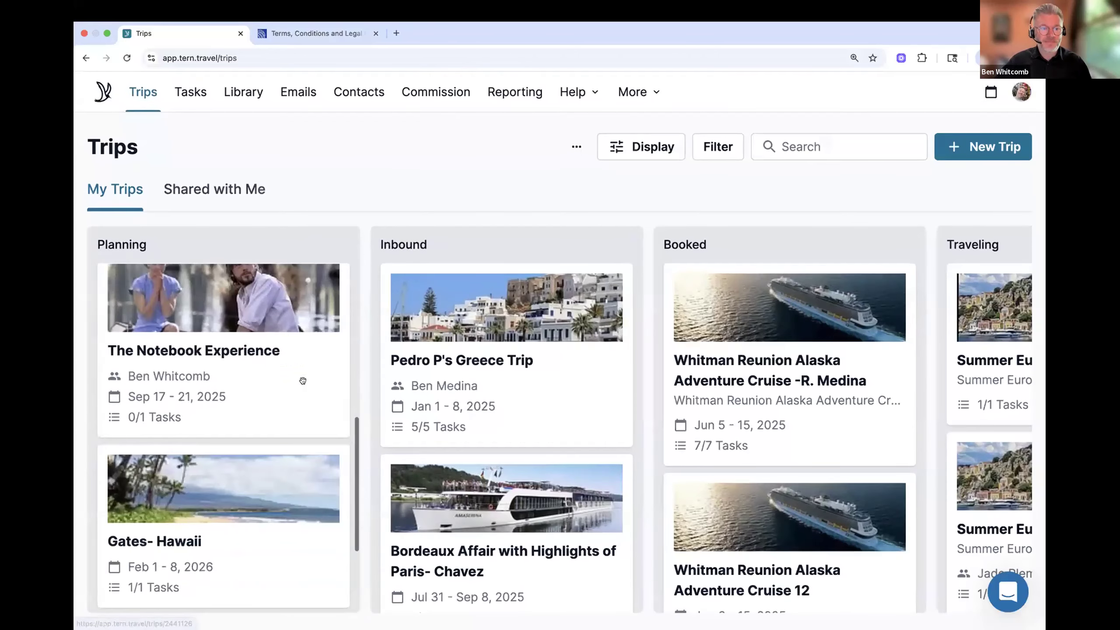
{"action": "left_click", "coordinate": [302, 380]}
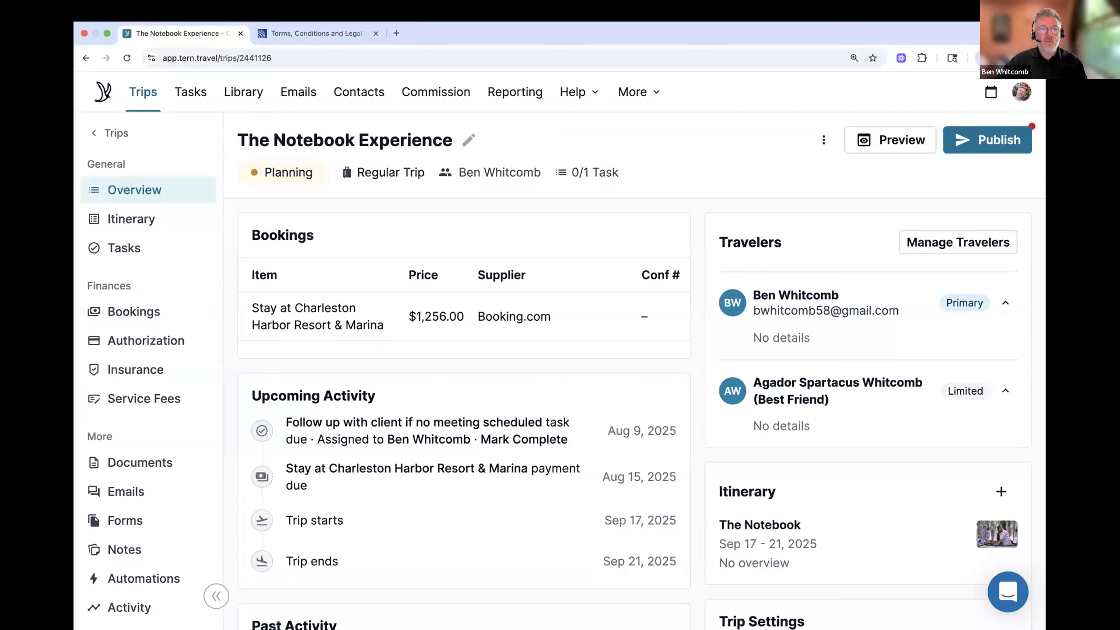
{"action": "left_click", "coordinate": [167, 217]}
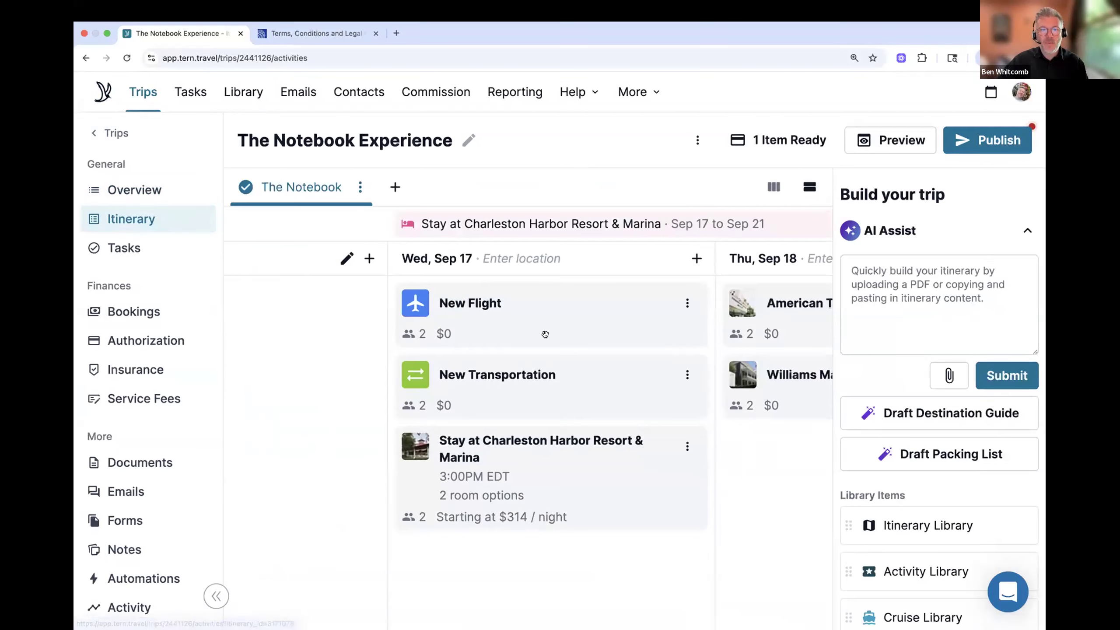
- Open the Charleston Harbor Resort & Marina stay's booking and pricing details and review the room pricing, payment schedule, deposit and final balance
{"action": "left_click", "coordinate": [531, 438]}
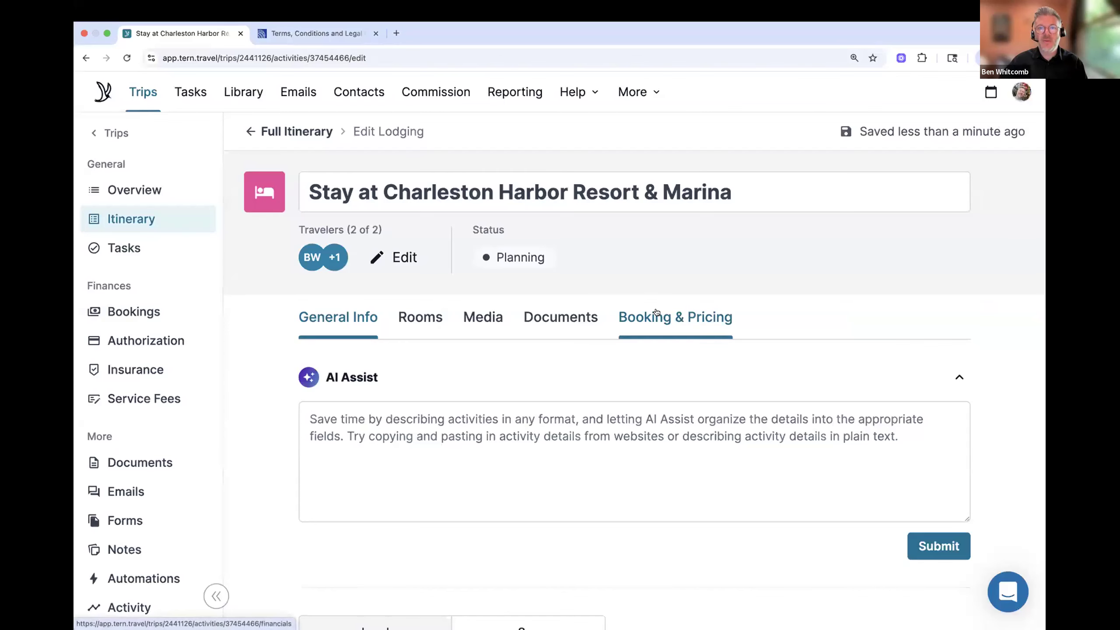
{"action": "scroll", "coordinate": [661, 258], "scroll_direction": "down", "scroll_amount": 2}
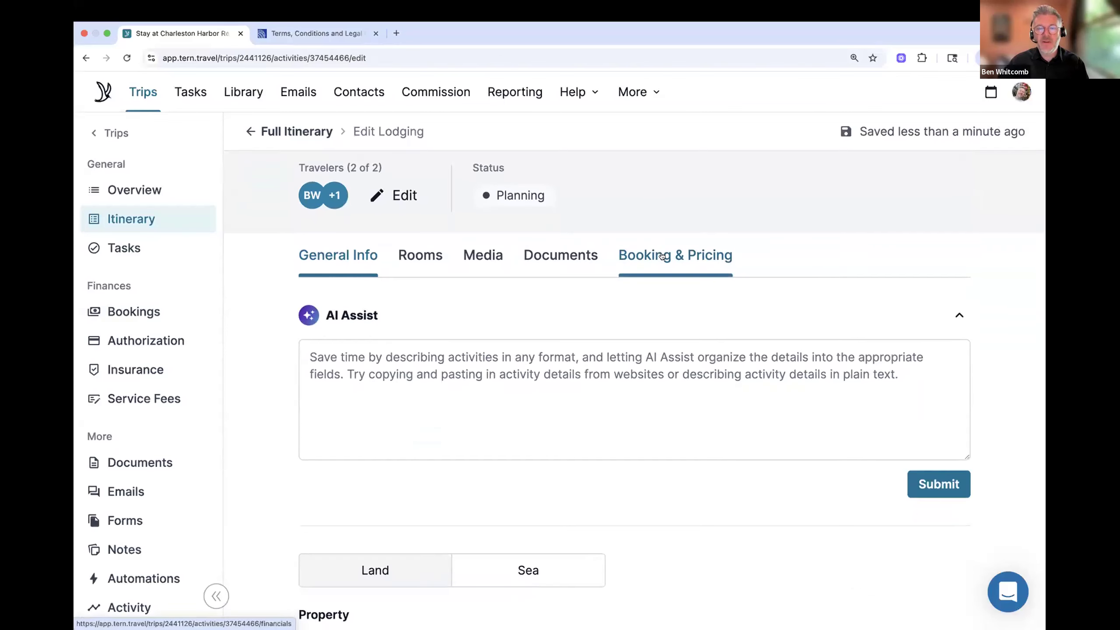
{"action": "left_click", "coordinate": [662, 256]}
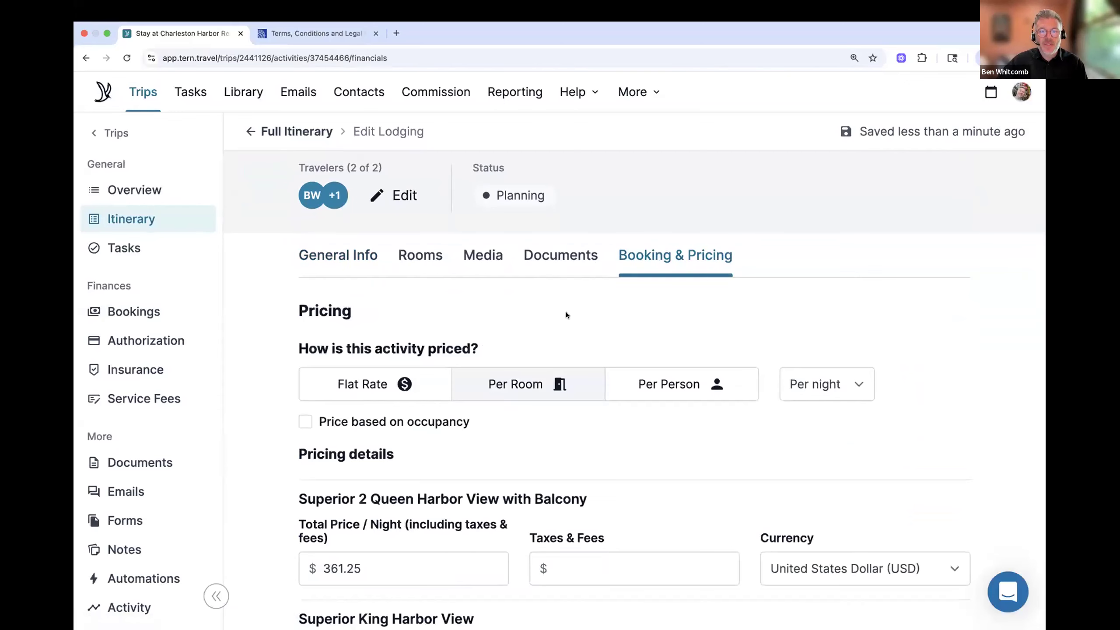
{"action": "scroll", "coordinate": [566, 315], "scroll_direction": "down", "scroll_amount": 1}
{"action": "scroll", "coordinate": [566, 314], "scroll_direction": "down", "scroll_amount": 2}
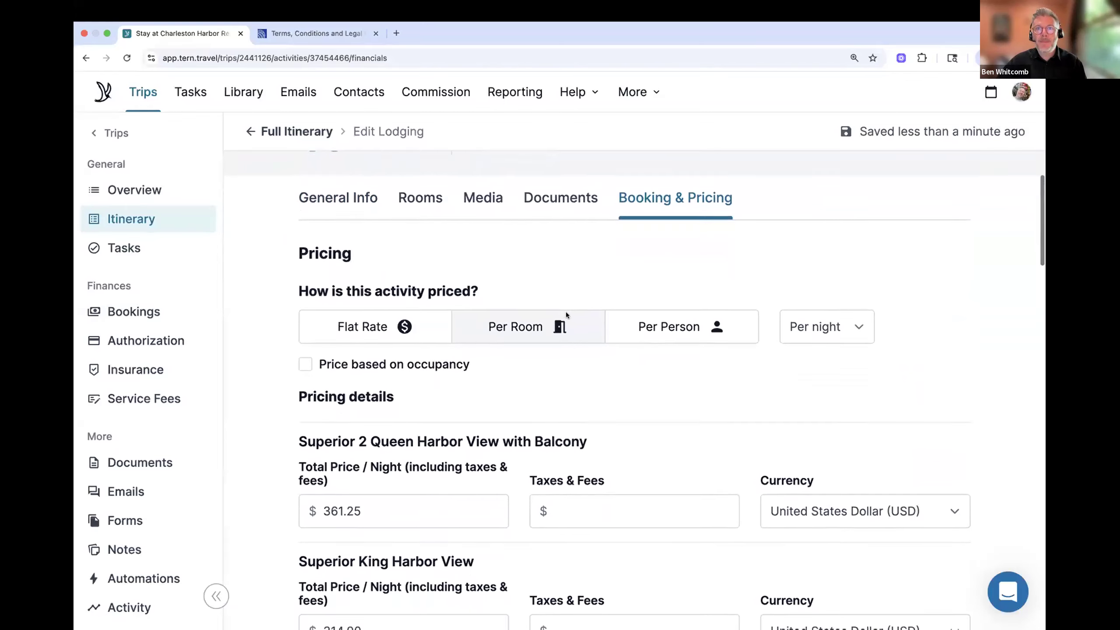
{"action": "scroll", "coordinate": [564, 315], "scroll_direction": "down", "scroll_amount": 5}
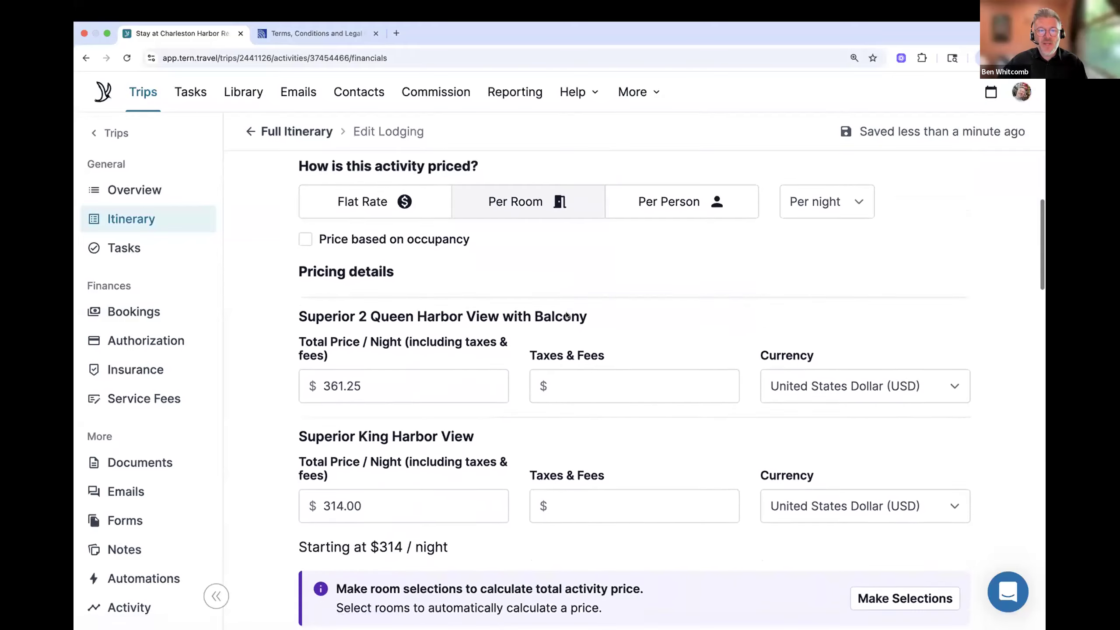
{"action": "scroll", "coordinate": [566, 314], "scroll_direction": "down", "scroll_amount": 3}
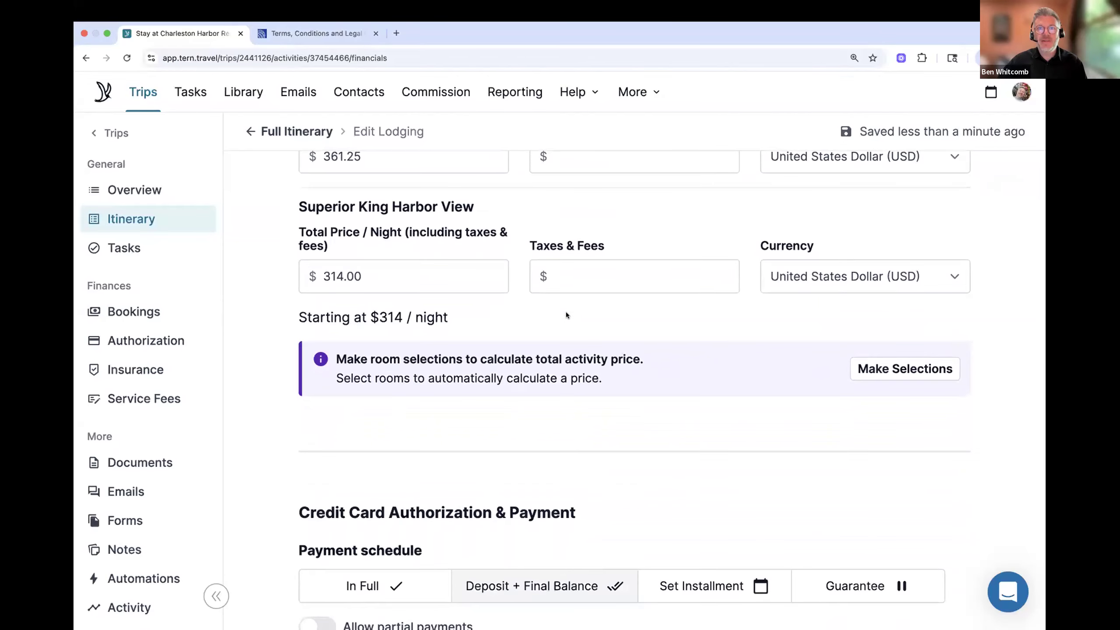
{"action": "scroll", "coordinate": [566, 314], "scroll_direction": "down", "scroll_amount": 2}
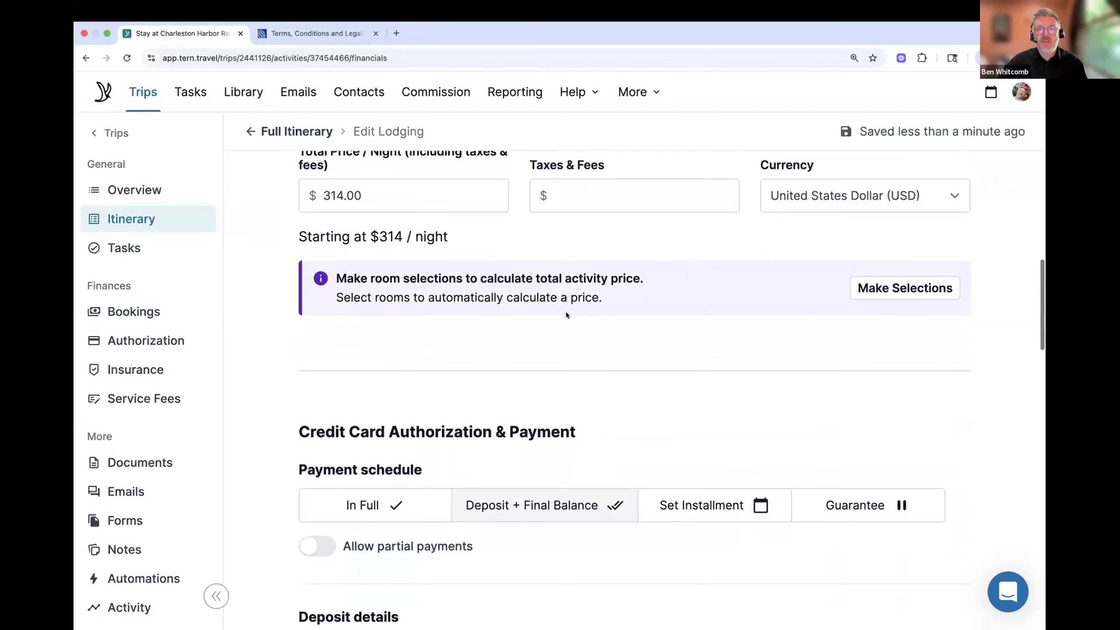
{"action": "scroll", "coordinate": [566, 314], "scroll_direction": "down", "scroll_amount": 2}
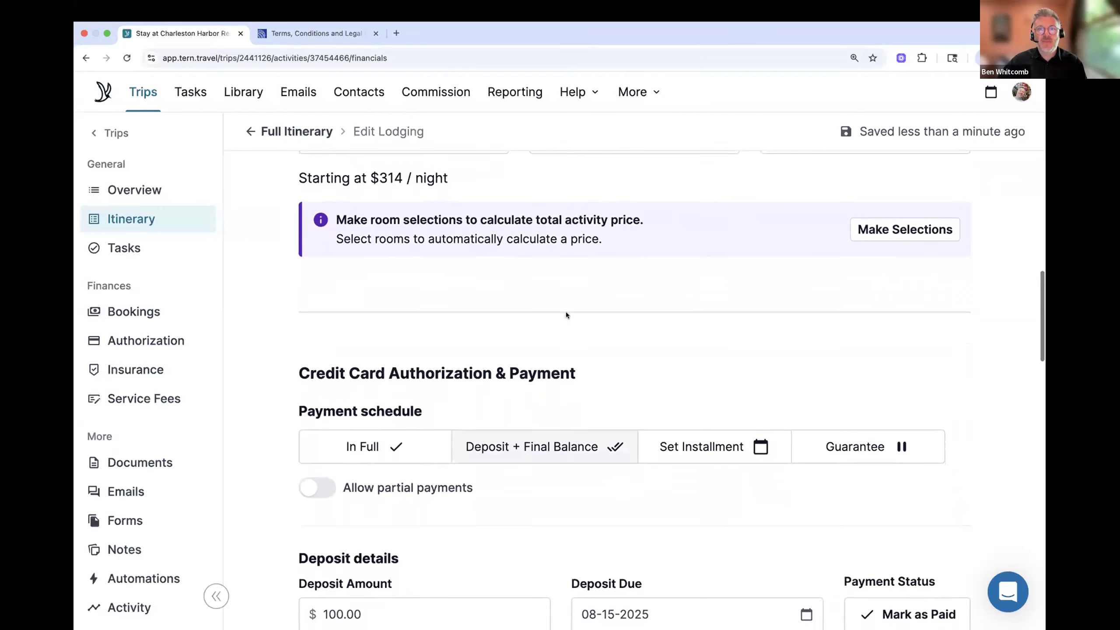
{"action": "scroll", "coordinate": [567, 315], "scroll_direction": "down", "scroll_amount": 5}
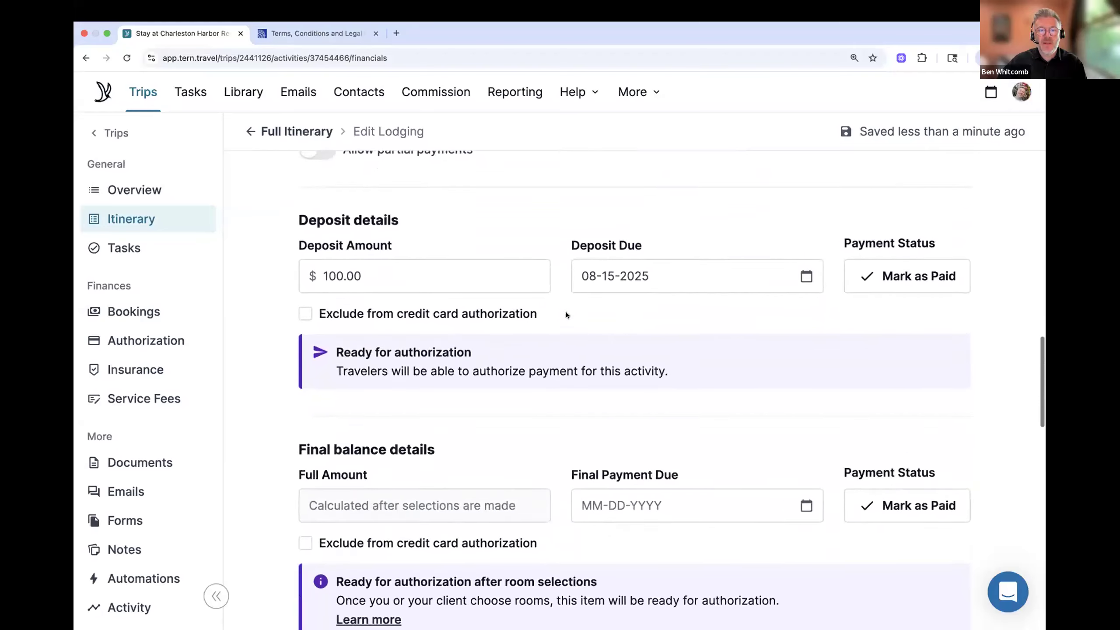
- Remove the booking supplier from the Charleston Harbor stay's booking details and select Booking.com again from the existing suppliers
{"action": "scroll", "coordinate": [566, 314], "scroll_direction": "down", "scroll_amount": 4}
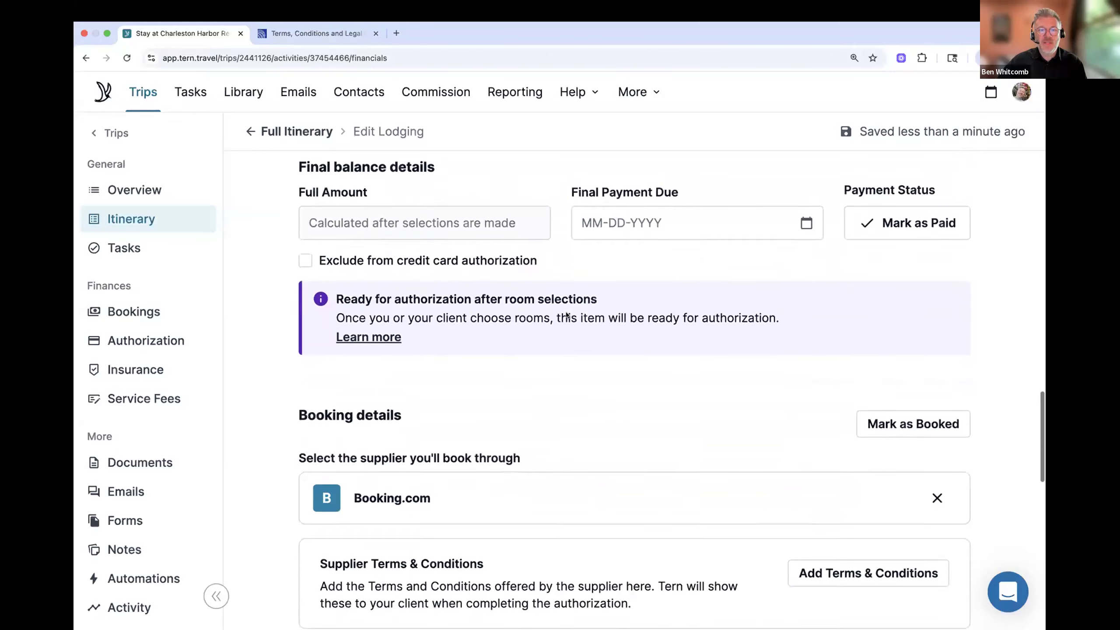
{"action": "scroll", "coordinate": [566, 315], "scroll_direction": "down", "scroll_amount": 3}
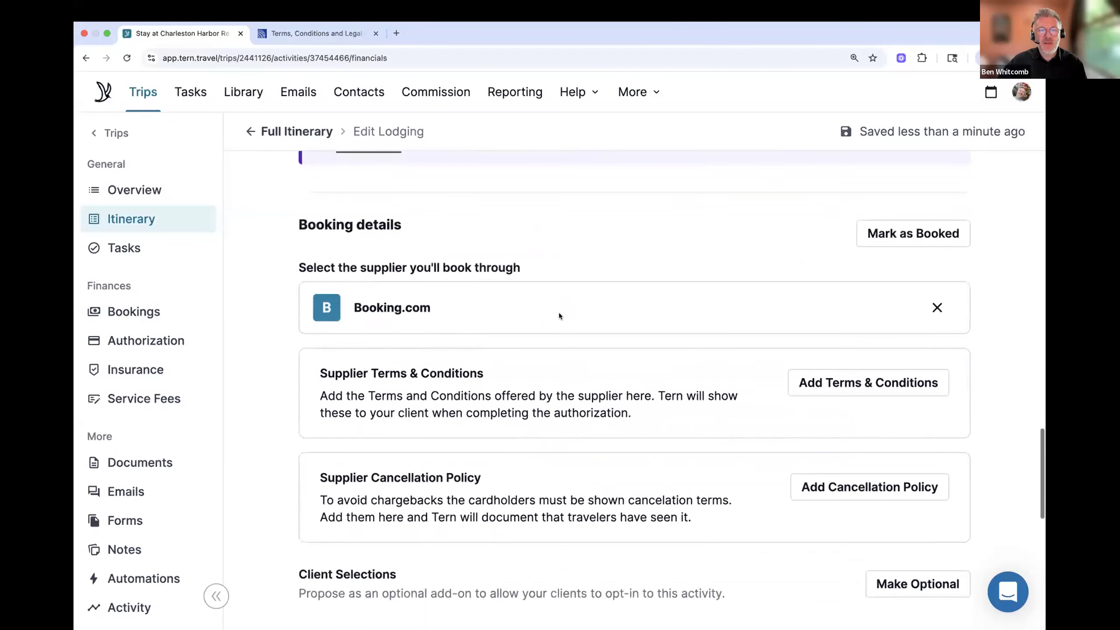
{"action": "left_click", "coordinate": [937, 307]}
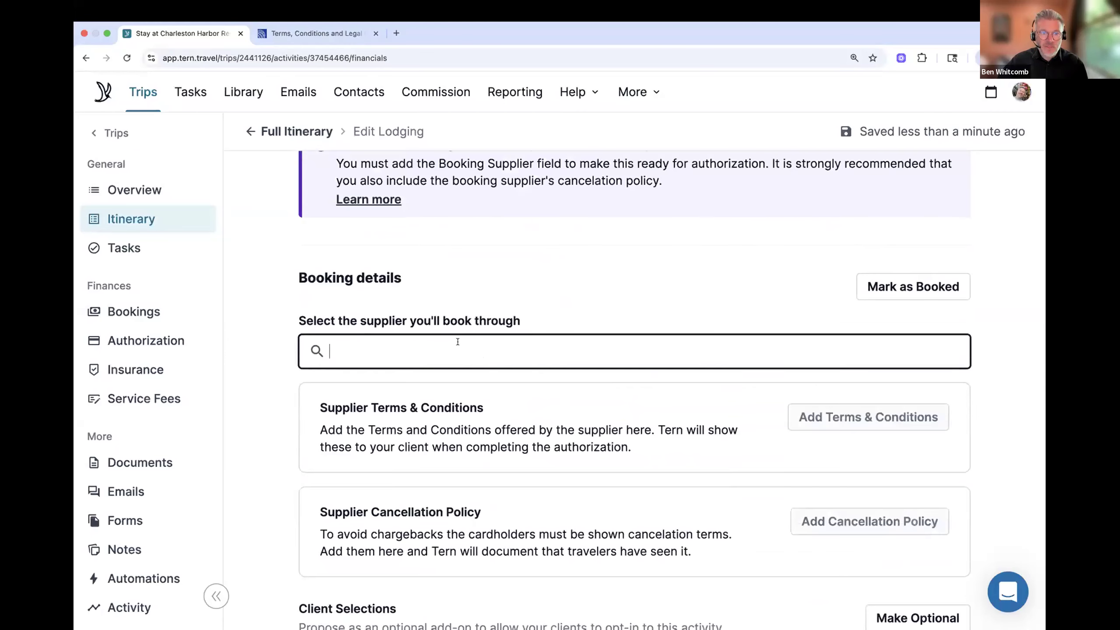
{"action": "type", "text": "Booki"}
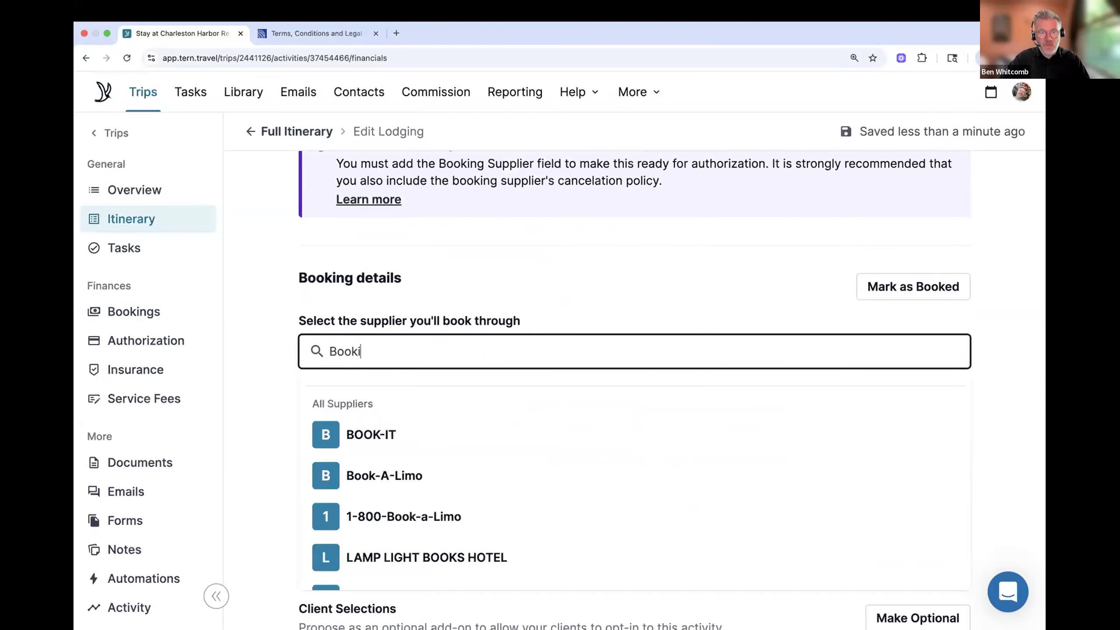
{"action": "type", "text": "ng."}
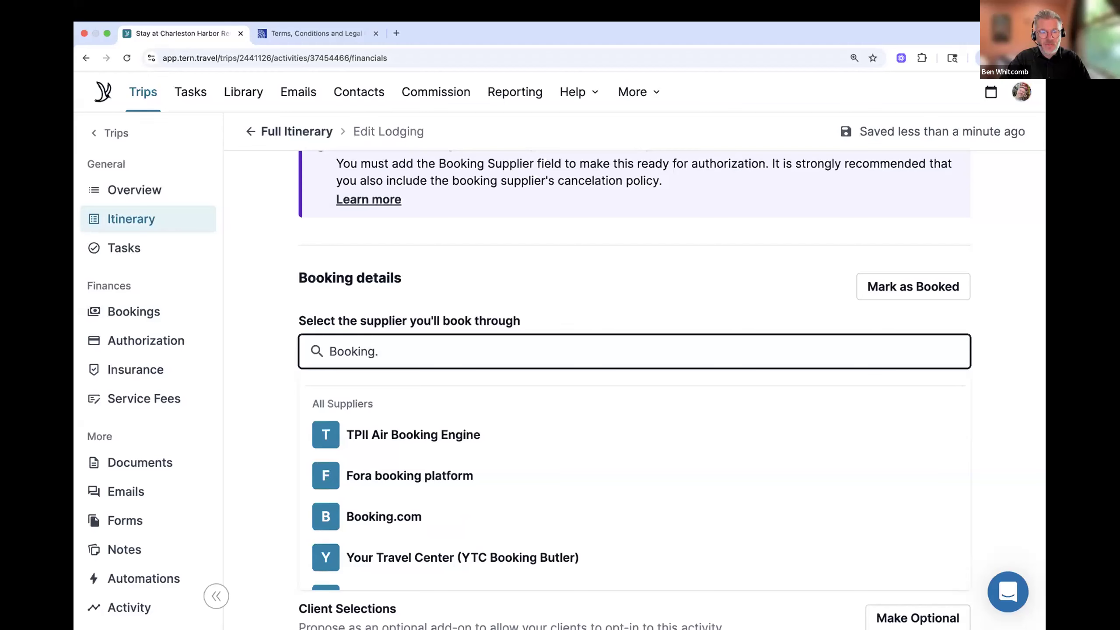
{"action": "type", "text": "com"}
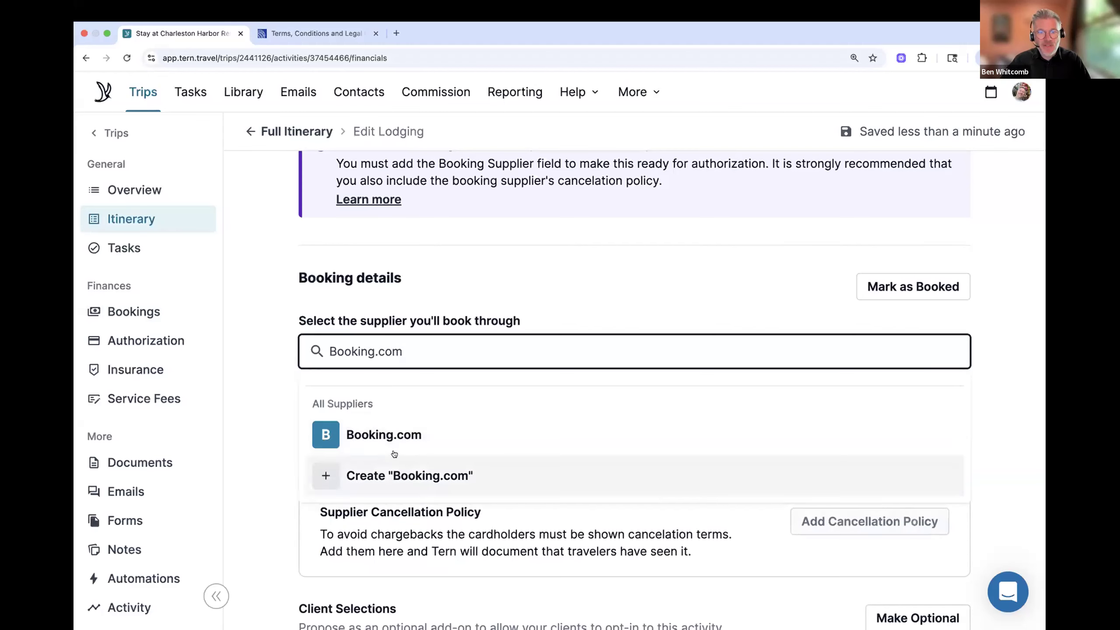
{"action": "left_click", "coordinate": [394, 428]}
{"action": "scroll", "coordinate": [529, 353], "scroll_direction": "down", "scroll_amount": 1}
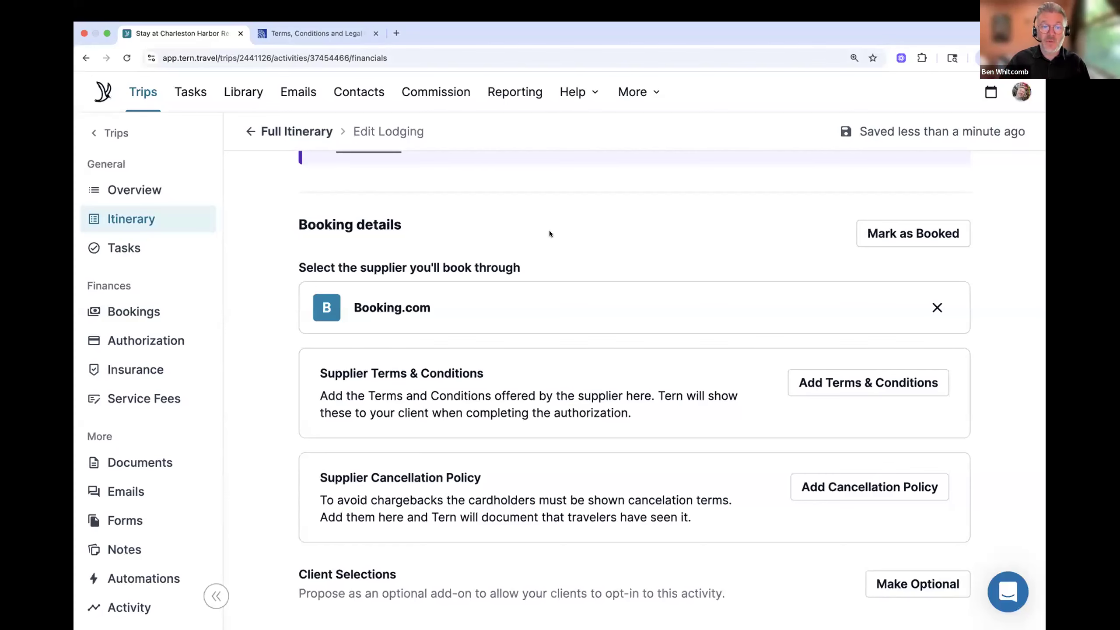
- Examine the stay's deposit, final balance, supplier terms, cancellation policy and commission sections
{"action": "scroll", "coordinate": [550, 230], "scroll_direction": "up", "scroll_amount": 10}
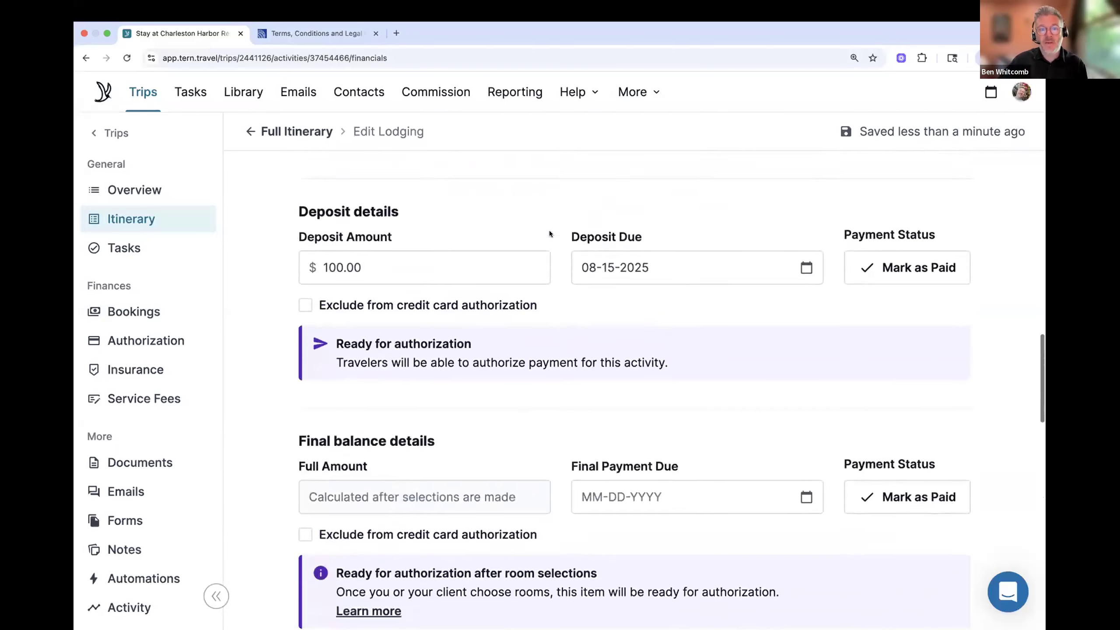
{"action": "scroll", "coordinate": [550, 231], "scroll_direction": "down", "scroll_amount": 7}
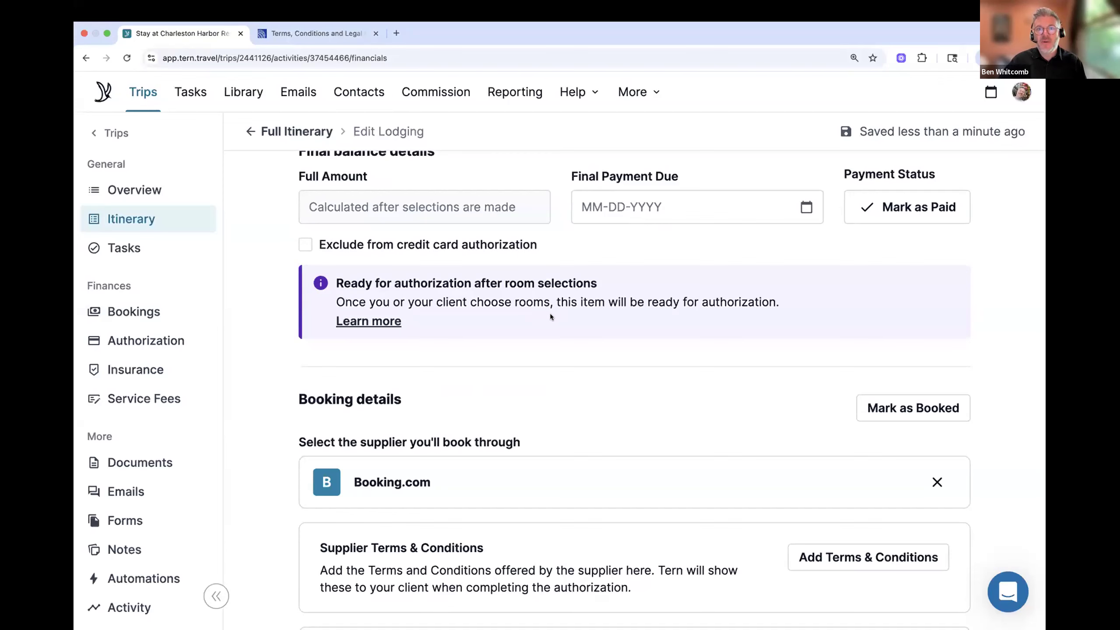
{"action": "scroll", "coordinate": [549, 314], "scroll_direction": "down", "scroll_amount": 1}
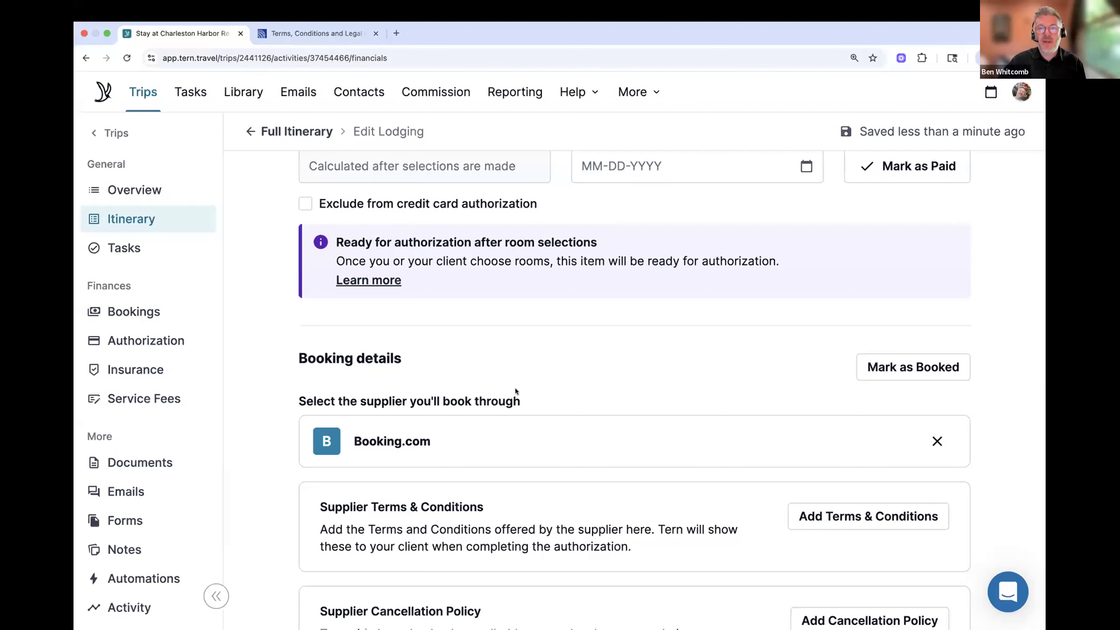
{"action": "scroll", "coordinate": [515, 391], "scroll_direction": "down", "scroll_amount": 2}
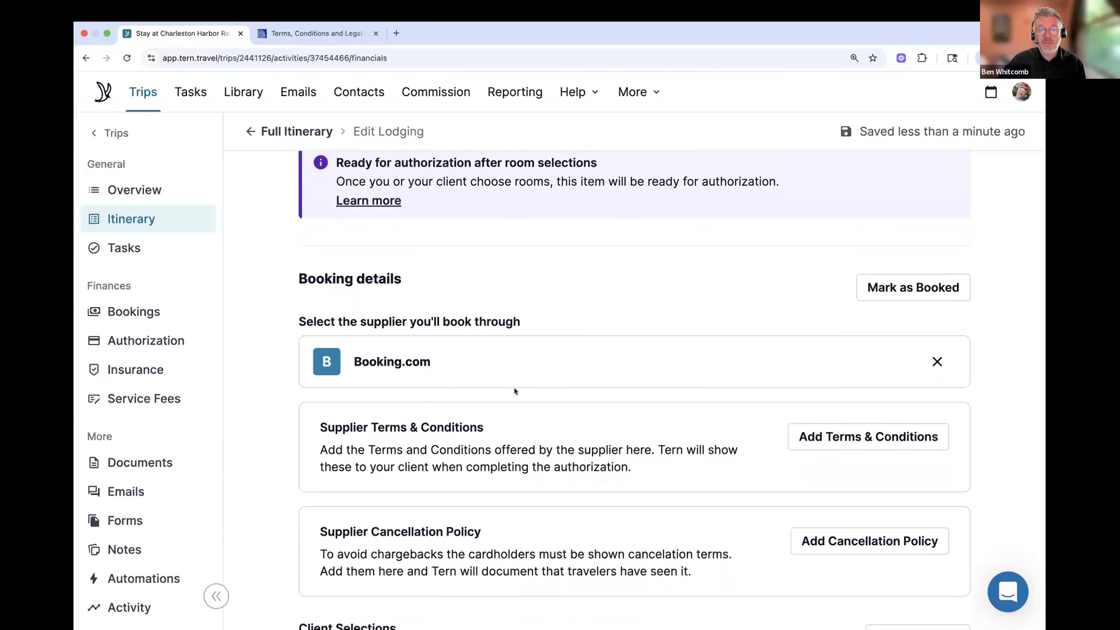
{"action": "scroll", "coordinate": [558, 396], "scroll_direction": "down", "scroll_amount": 4}
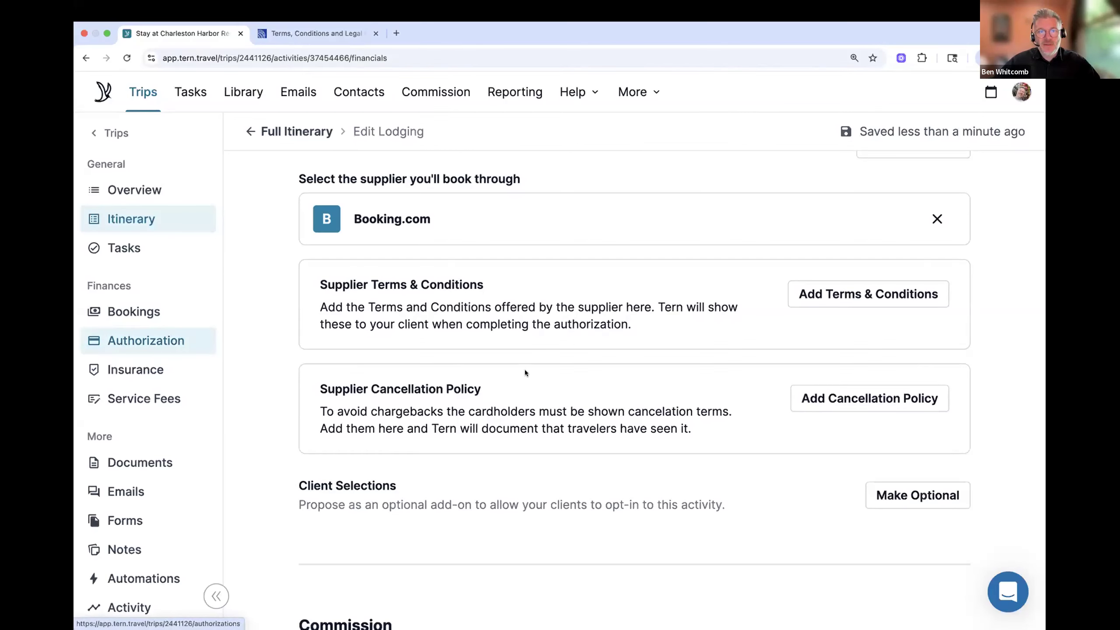
{"action": "scroll", "coordinate": [553, 383], "scroll_direction": "down", "scroll_amount": 7}
{"action": "left_click", "coordinate": [358, 371]}
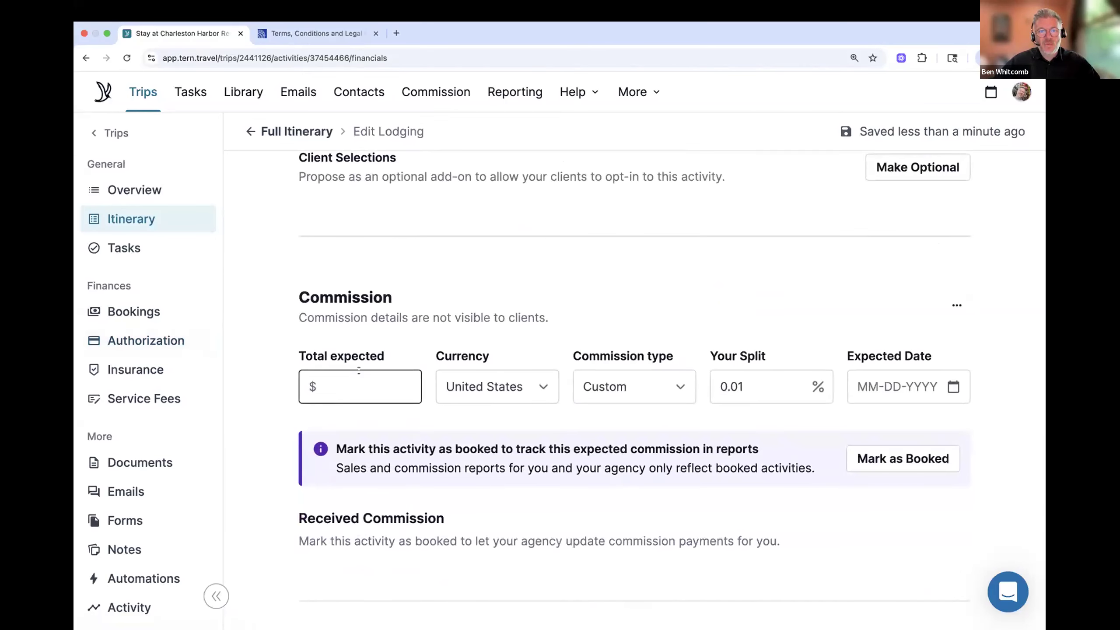
{"action": "left_click", "coordinate": [514, 331]}
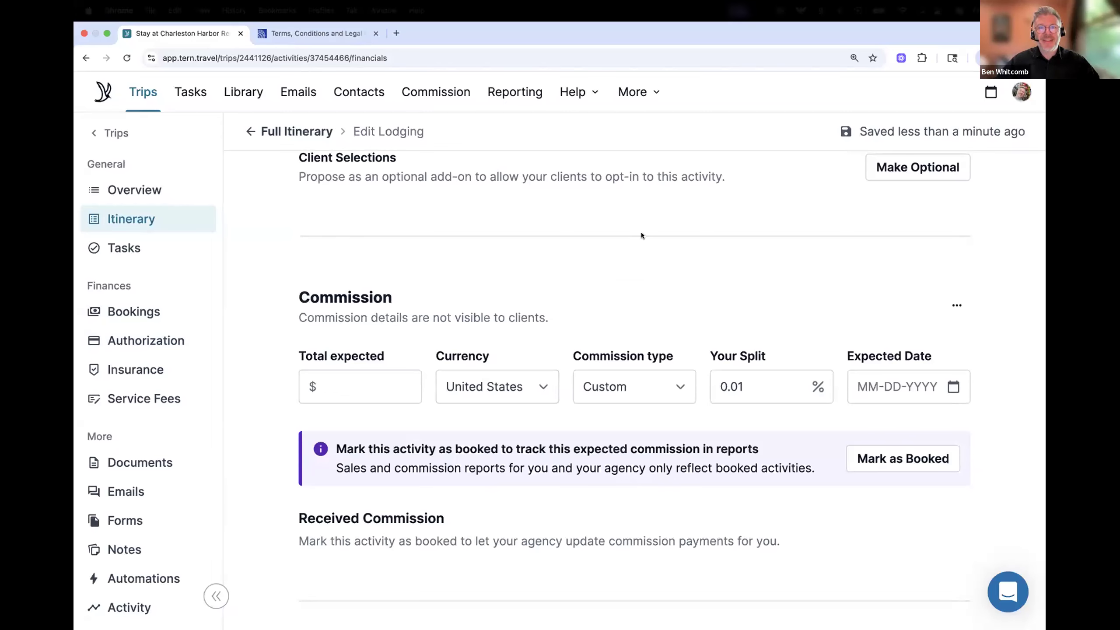
{"action": "scroll", "coordinate": [598, 282], "scroll_direction": "down", "scroll_amount": 2}
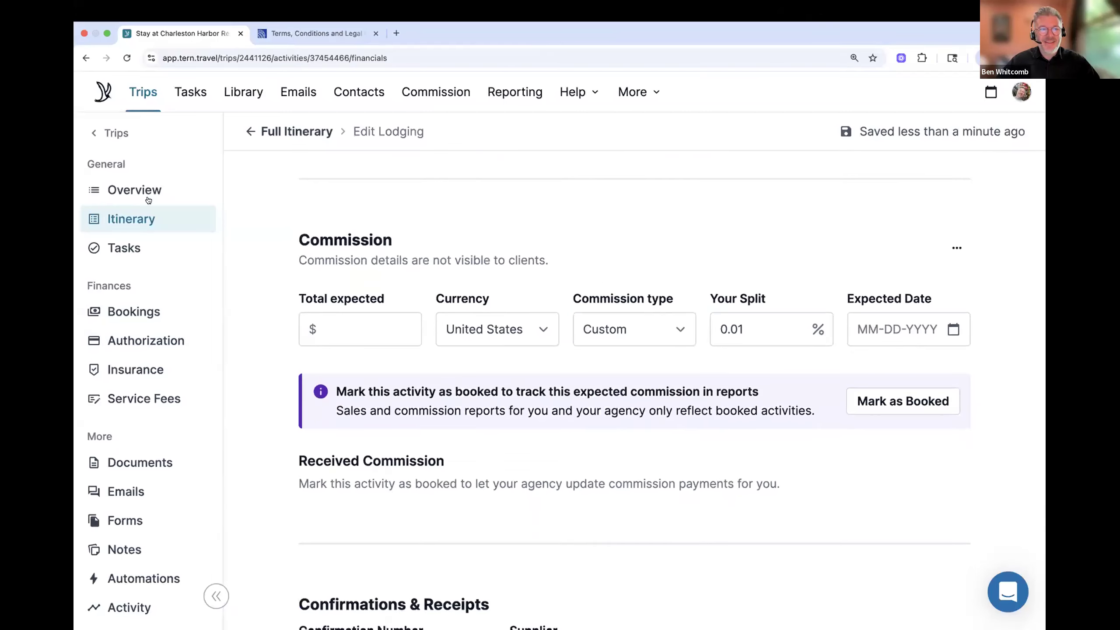
- Open the trip's authorizations list and check the status of each item
{"action": "left_click", "coordinate": [147, 338]}
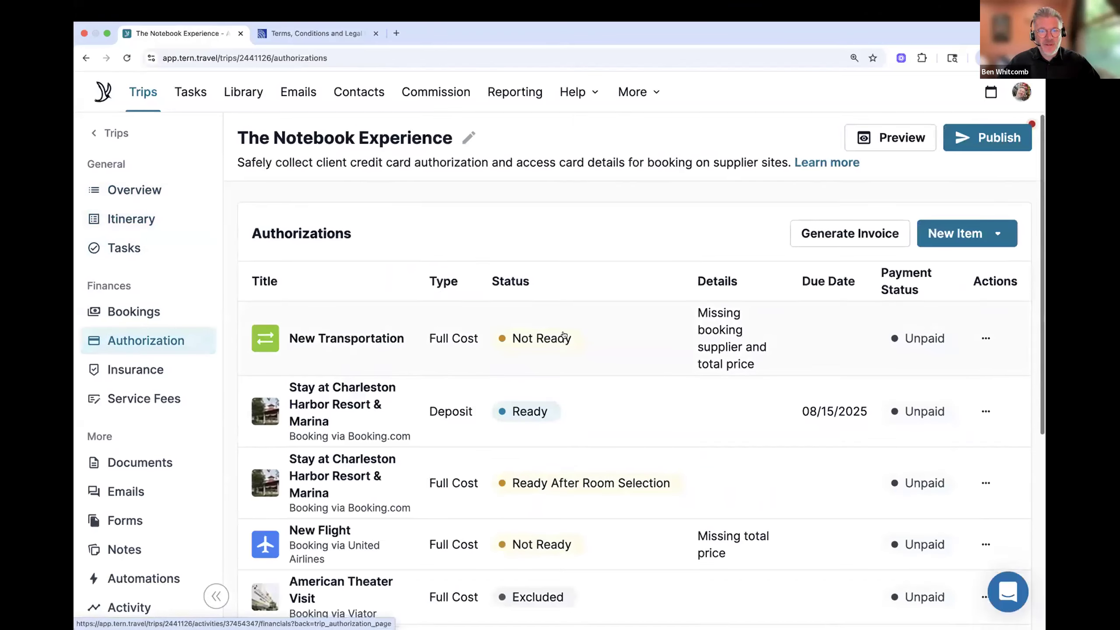
{"action": "scroll", "coordinate": [563, 335], "scroll_direction": "down", "scroll_amount": 2}
{"action": "scroll", "coordinate": [563, 335], "scroll_direction": "down", "scroll_amount": 2}
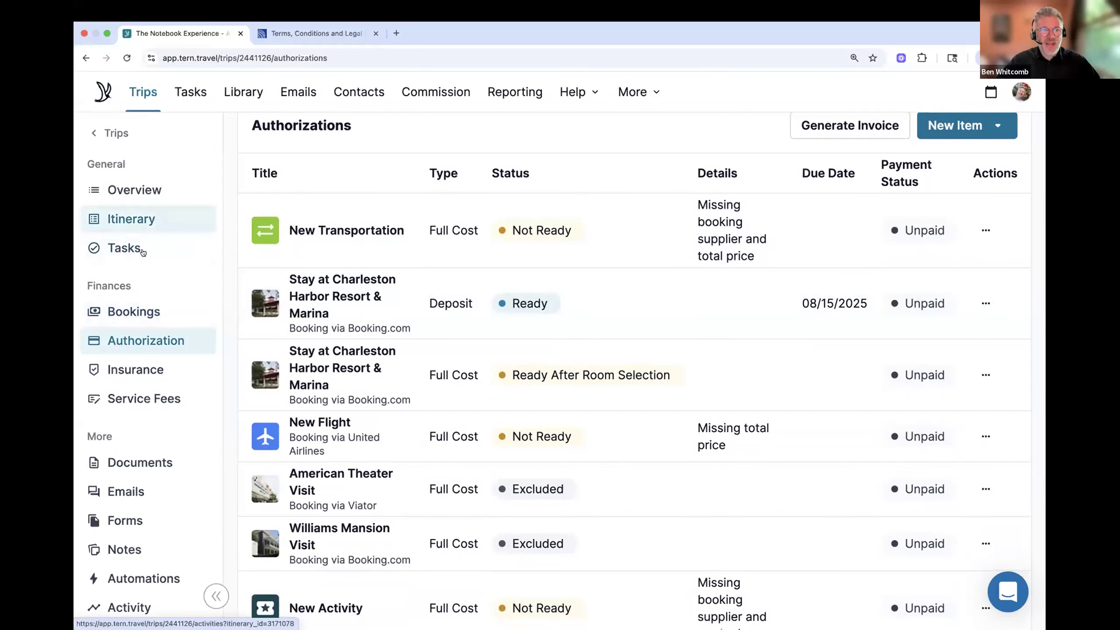
- Return to the itinerary and reopen the Charleston Harbor Resort & Marina stay's booking and pricing details
{"action": "left_click", "coordinate": [131, 223]}
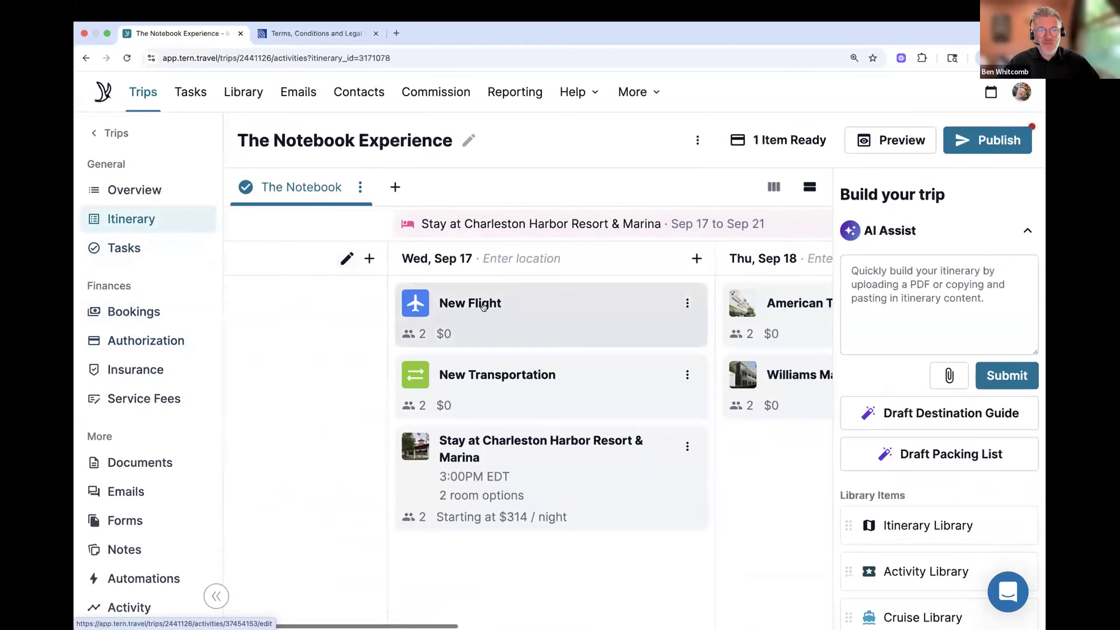
{"action": "left_click", "coordinate": [526, 446]}
{"action": "scroll", "coordinate": [532, 441], "scroll_direction": "down", "scroll_amount": 10}
{"action": "scroll", "coordinate": [534, 439], "scroll_direction": "up", "scroll_amount": 6}
{"action": "scroll", "coordinate": [534, 440], "scroll_direction": "up", "scroll_amount": 5}
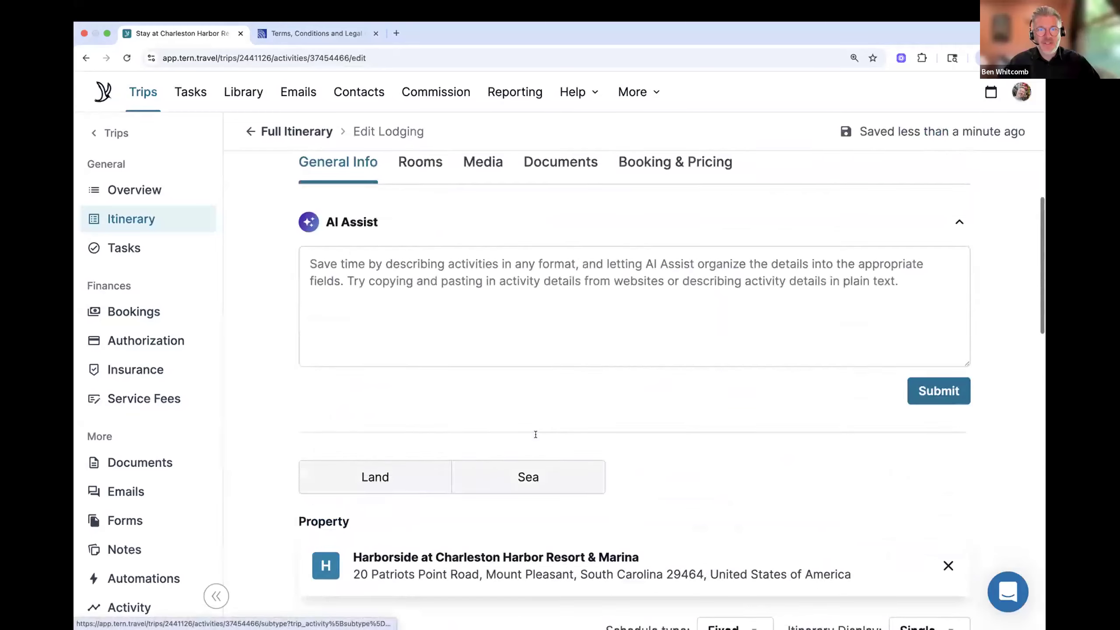
{"action": "left_click", "coordinate": [675, 313]}
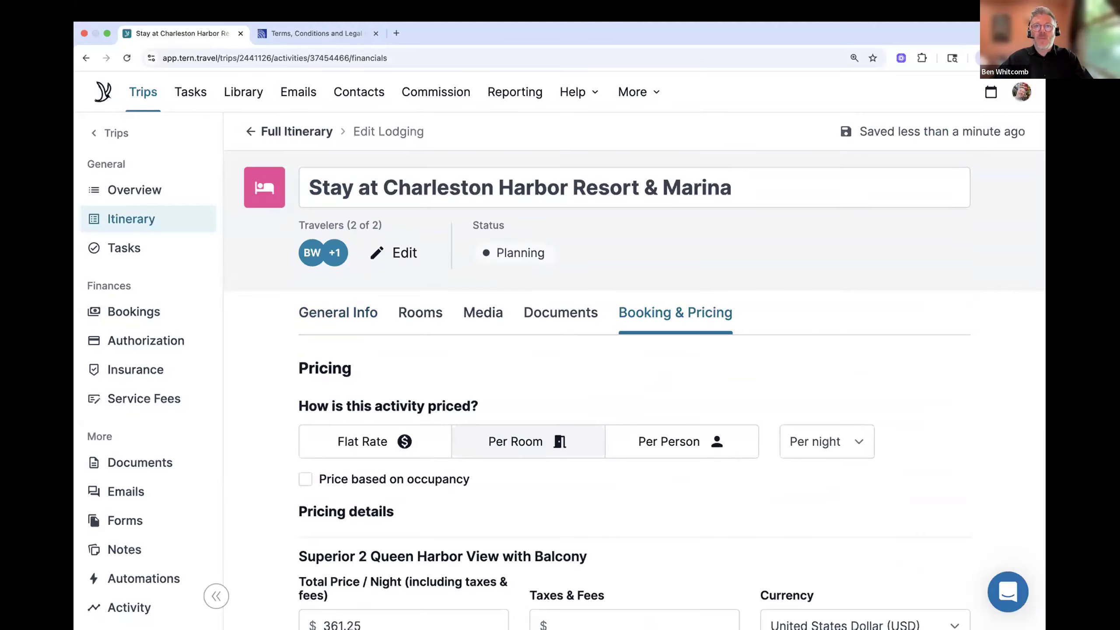
- Set the stay's total expected commission to $110 and the advisor's split to 90%, keeping the Custom commission type
{"action": "scroll", "coordinate": [481, 352], "scroll_direction": "down", "scroll_amount": 1}
{"action": "scroll", "coordinate": [481, 351], "scroll_direction": "down", "scroll_amount": 10}
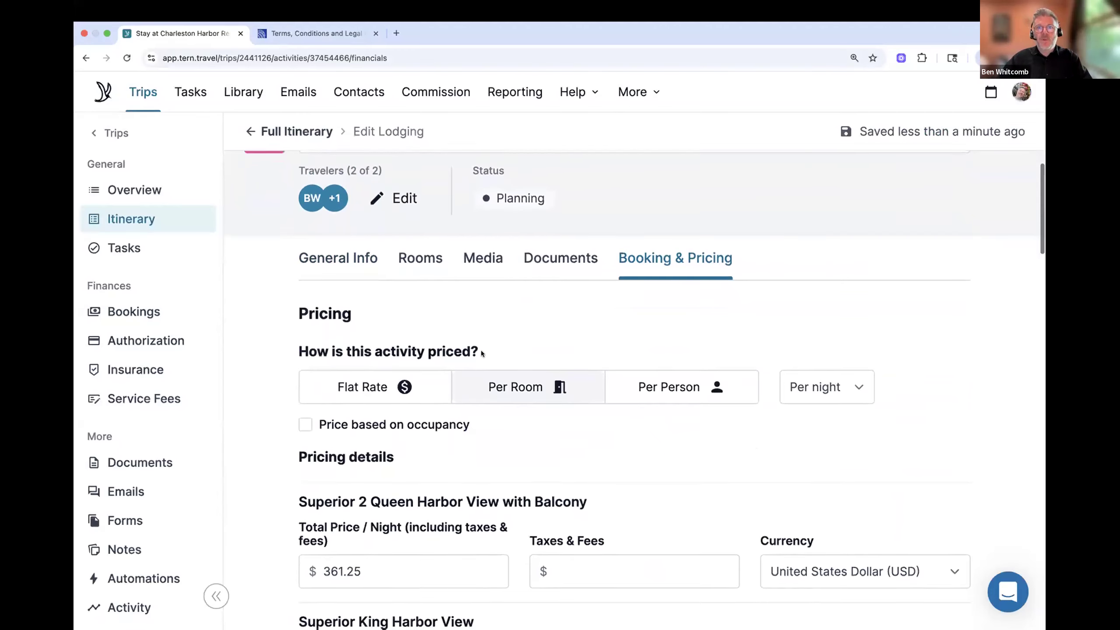
{"action": "scroll", "coordinate": [482, 351], "scroll_direction": "down", "scroll_amount": 4}
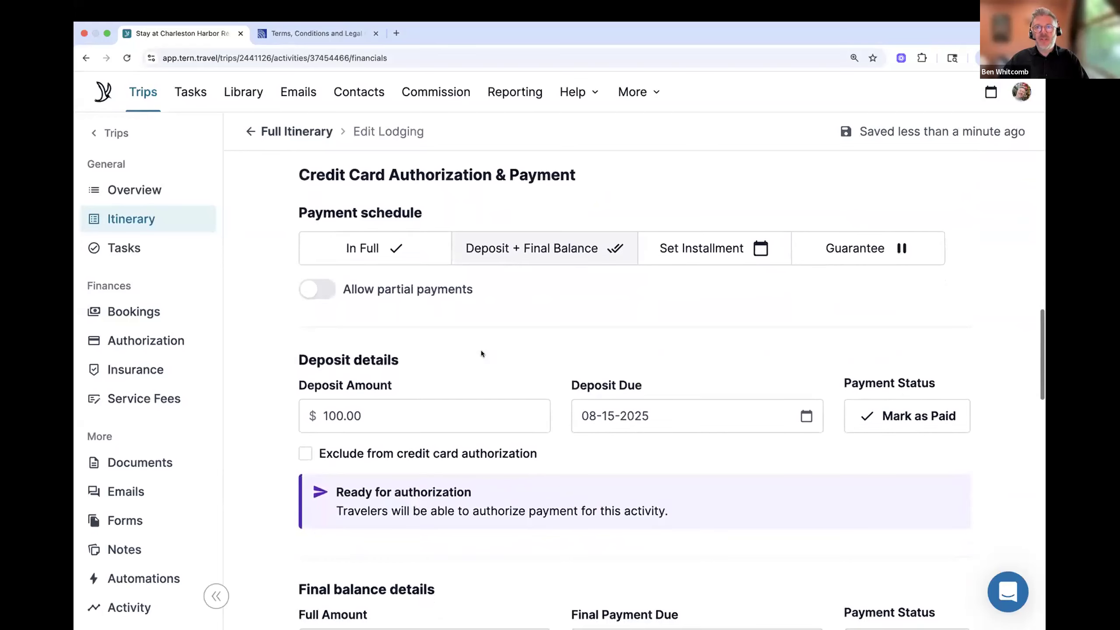
{"action": "scroll", "coordinate": [481, 350], "scroll_direction": "down", "scroll_amount": 1}
{"action": "scroll", "coordinate": [481, 351], "scroll_direction": "down", "scroll_amount": 3}
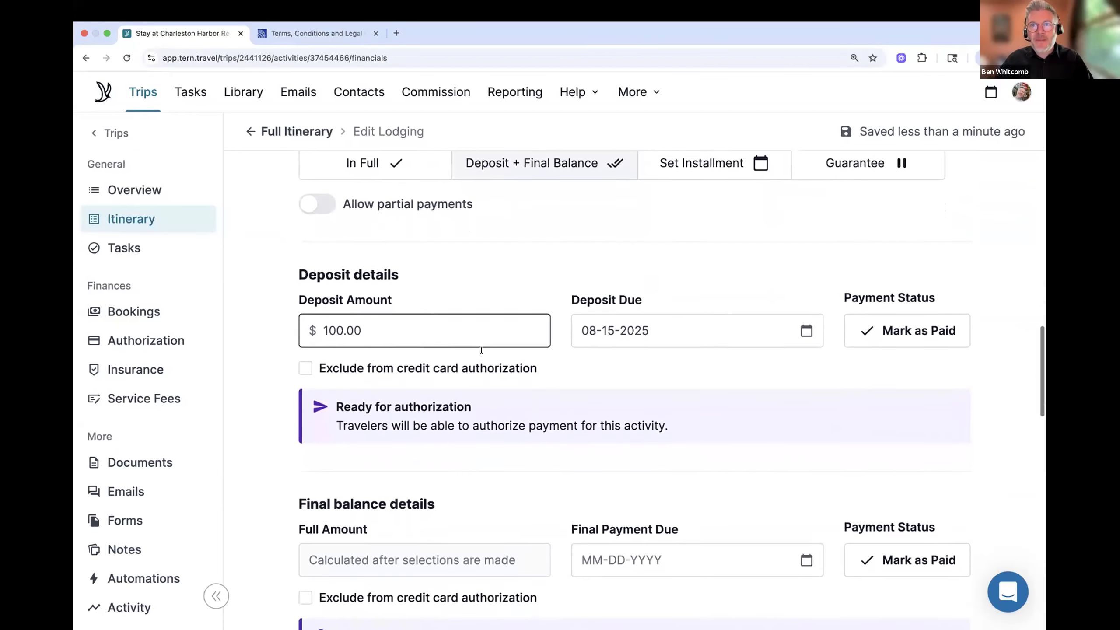
{"action": "scroll", "coordinate": [481, 351], "scroll_direction": "down", "scroll_amount": 12}
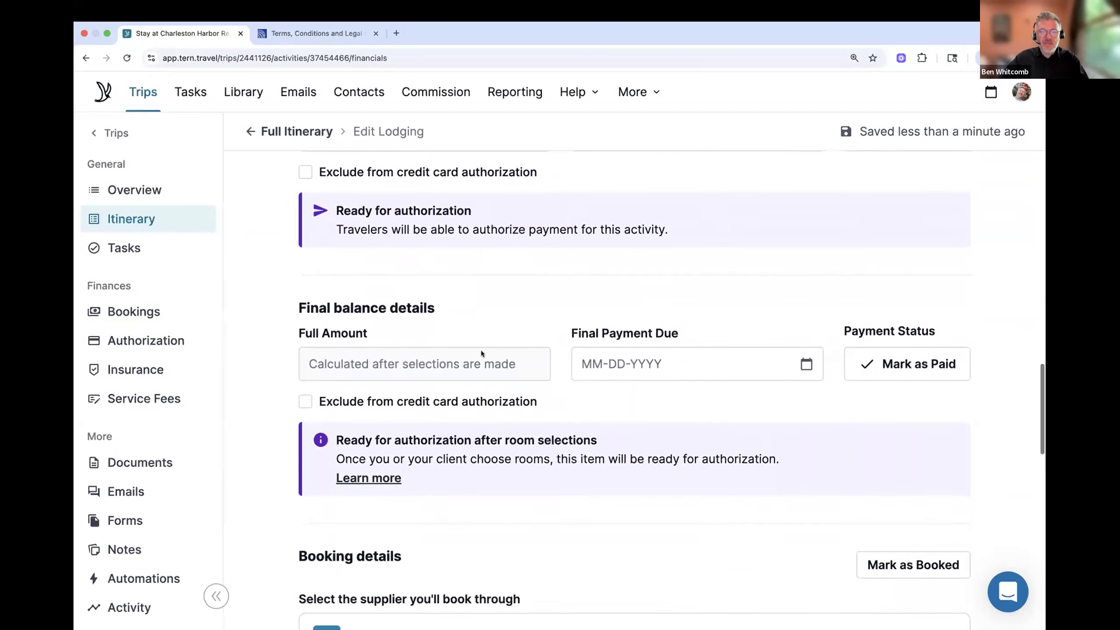
{"action": "scroll", "coordinate": [481, 351], "scroll_direction": "down", "scroll_amount": 5}
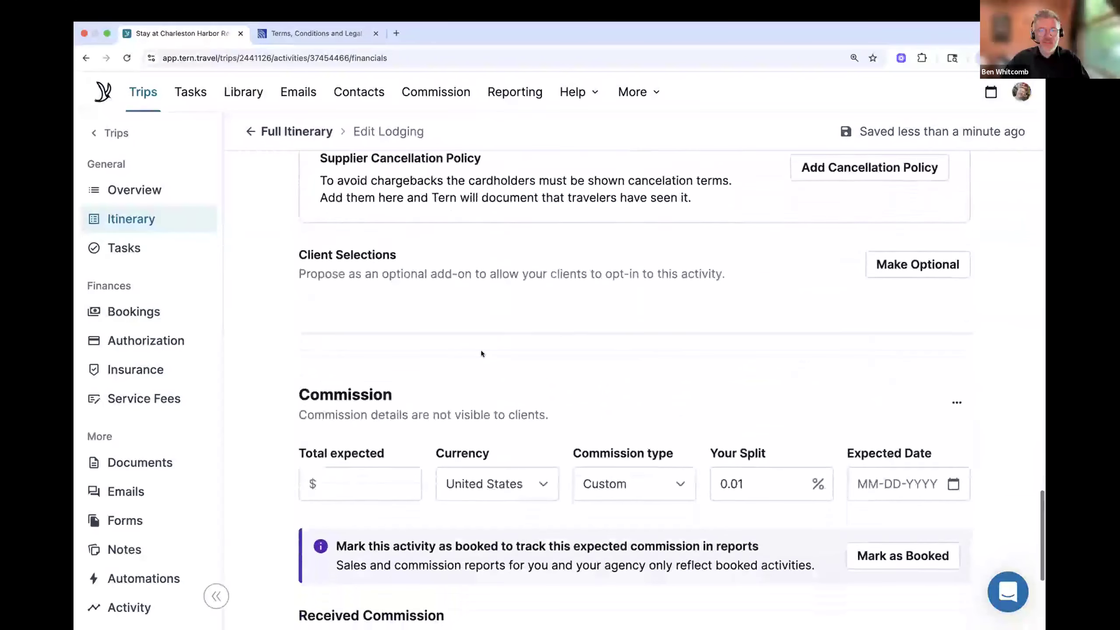
{"action": "left_click", "coordinate": [370, 378]}
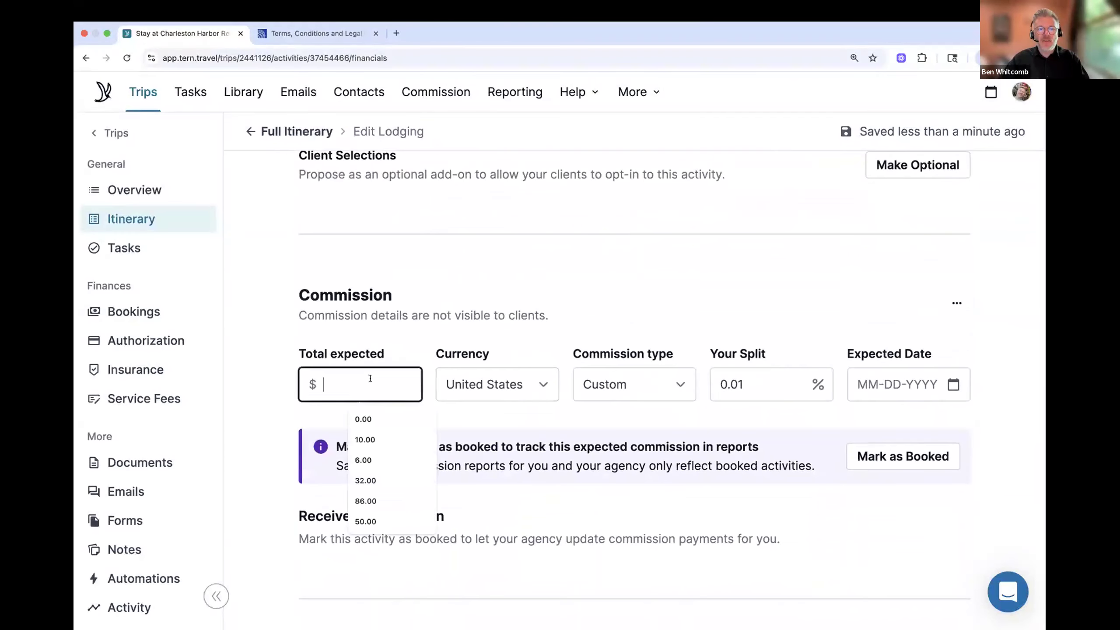
{"action": "type", "text": "110"}
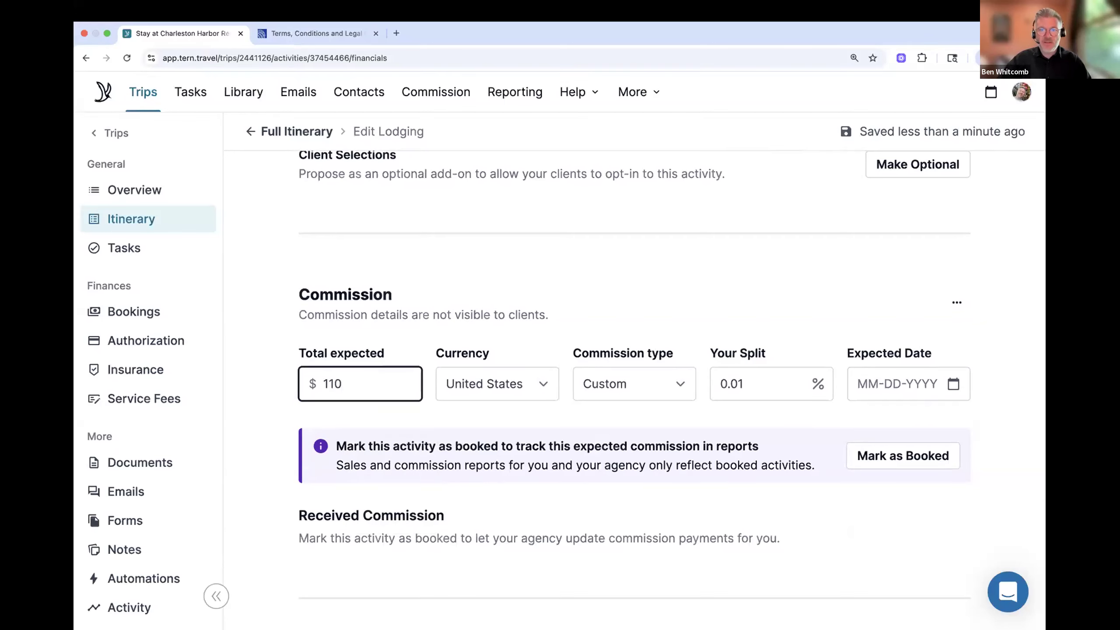
{"action": "left_click_drag", "start_coordinate": [752, 380], "coordinate": [716, 379]}
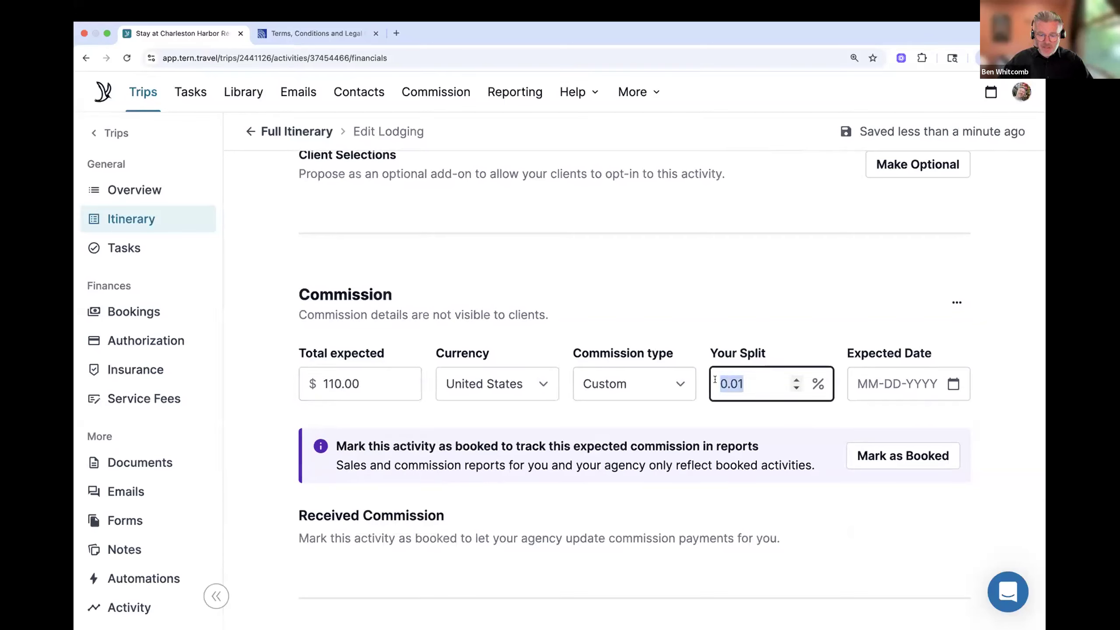
{"action": "type", "text": "90"}
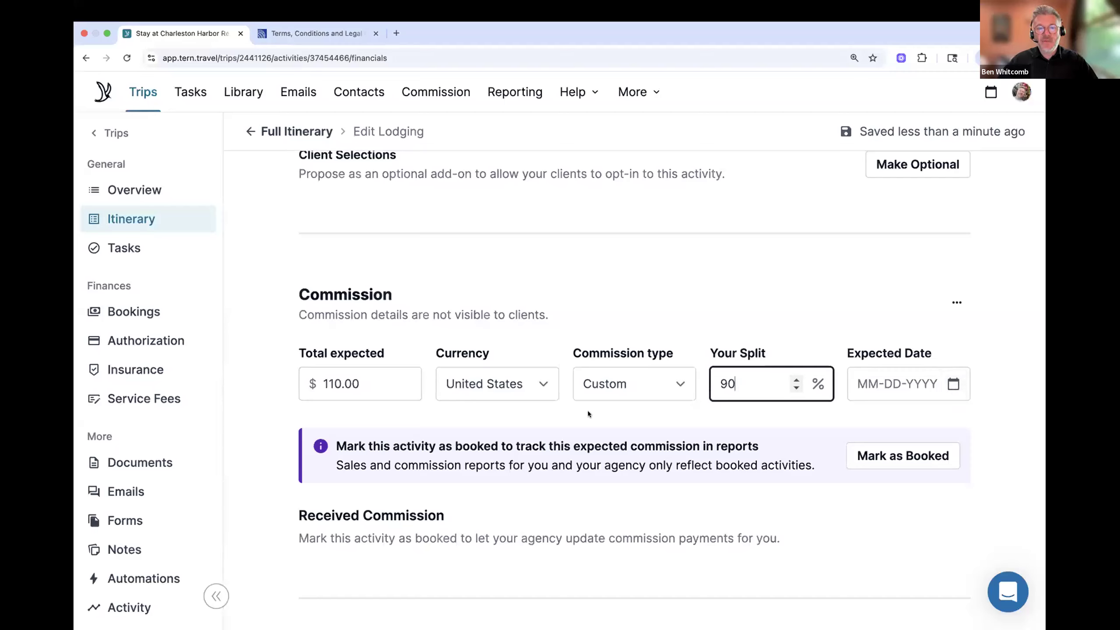
{"action": "left_click", "coordinate": [675, 378]}
{"action": "left_click", "coordinate": [676, 381]}
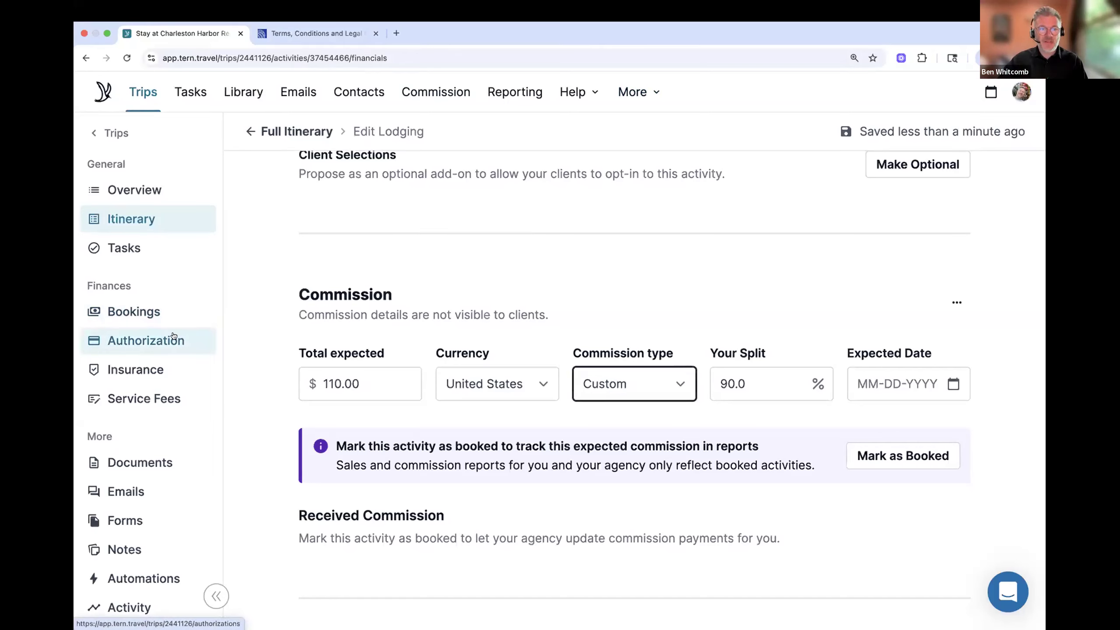
- Go back to the trip's authorizations and review the stay's deposit and full cost entries alongside the other items
{"action": "left_click", "coordinate": [122, 345]}
{"action": "scroll", "coordinate": [528, 321], "scroll_direction": "down", "scroll_amount": 2}
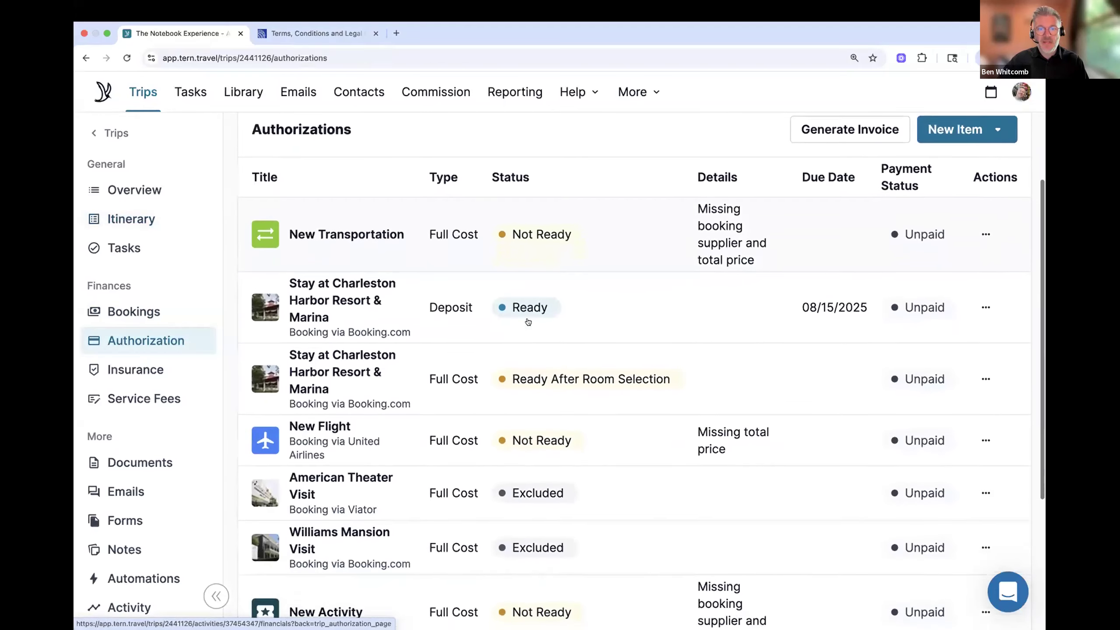
{"action": "scroll", "coordinate": [528, 321], "scroll_direction": "down", "scroll_amount": 2}
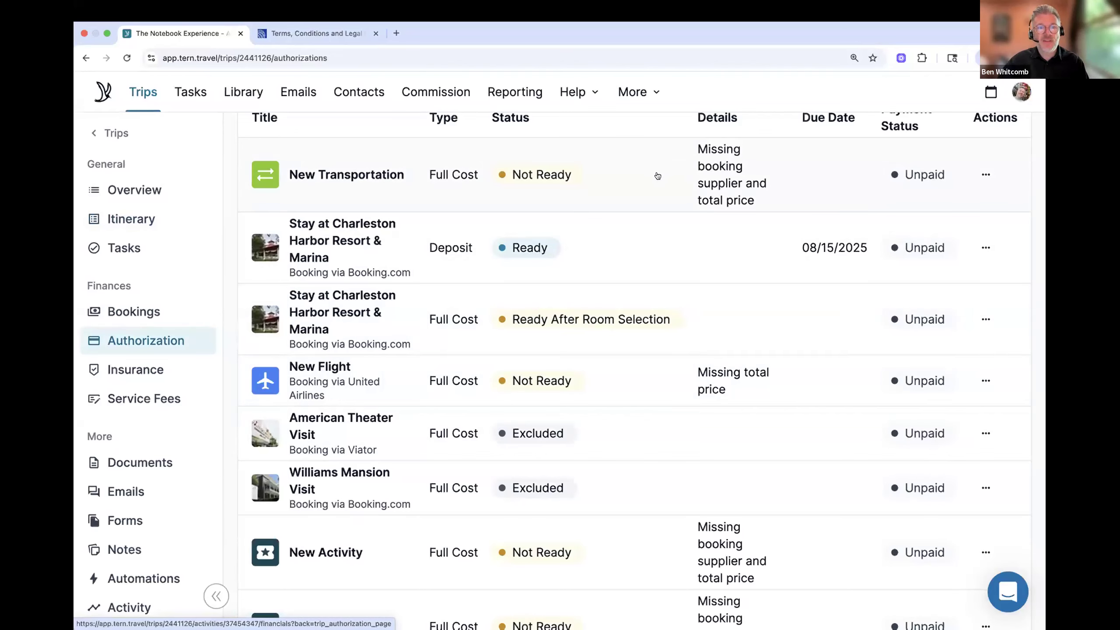
{"action": "scroll", "coordinate": [657, 176], "scroll_direction": "down", "scroll_amount": 1}
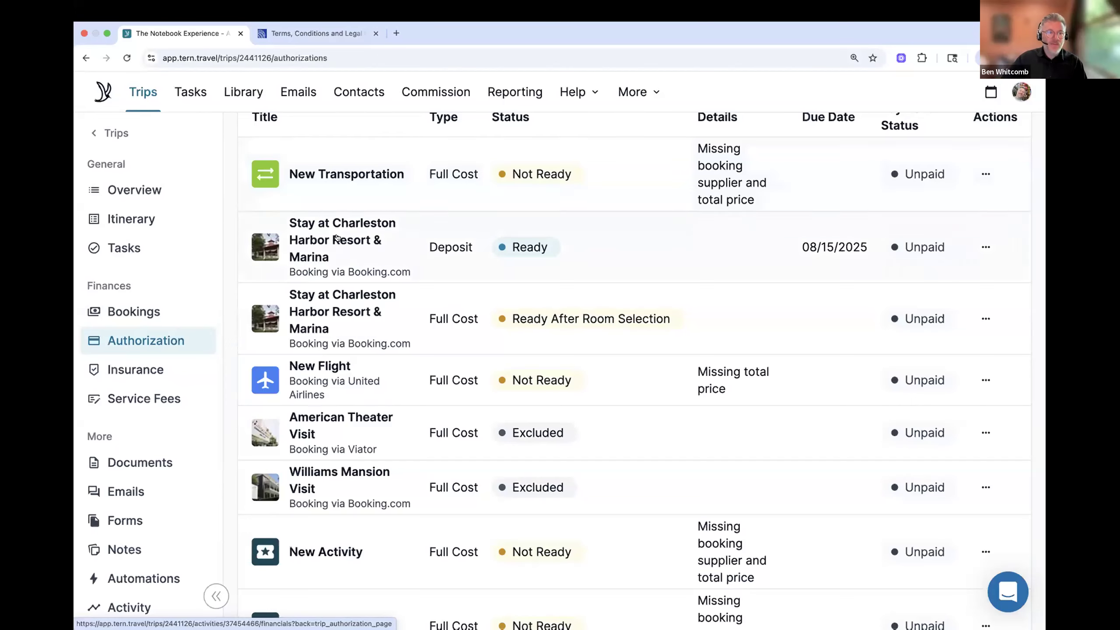
{"action": "scroll", "coordinate": [351, 249], "scroll_direction": "down", "scroll_amount": 2}
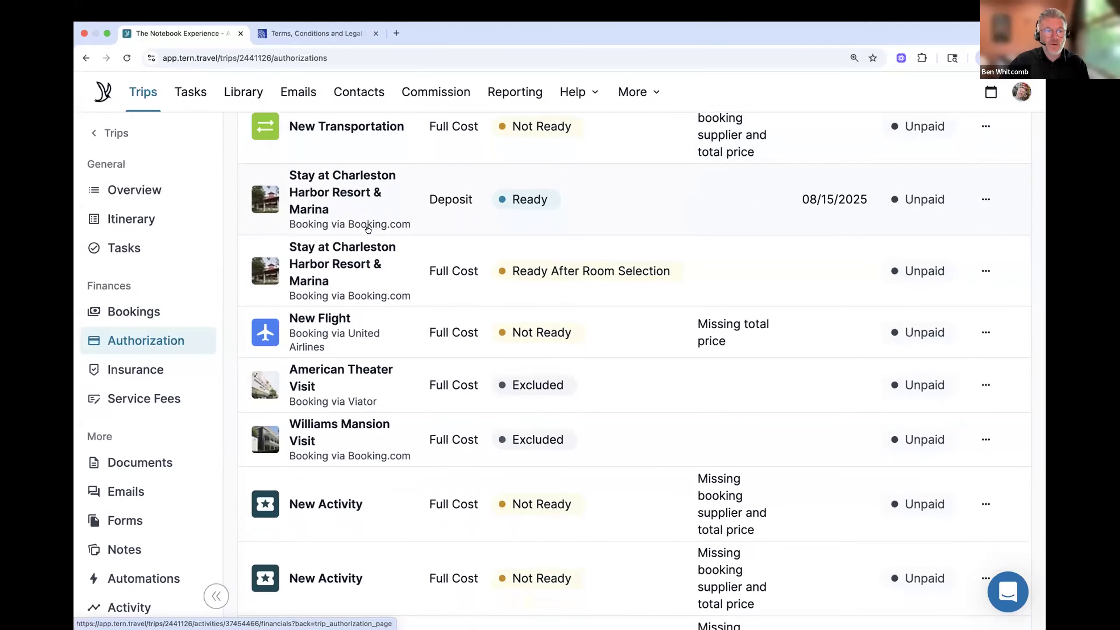
{"action": "scroll", "coordinate": [309, 247], "scroll_direction": "up", "scroll_amount": 1}
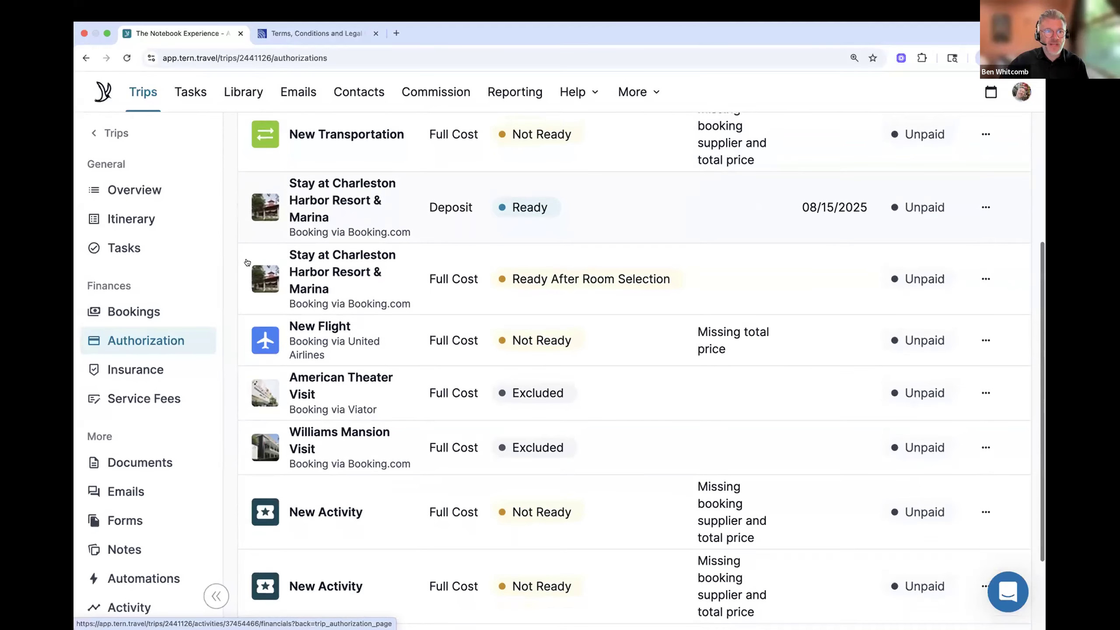
- Reopen the Charleston Harbor Resort & Marina stay's booking and pricing details and review the payment schedule, deposit, supplier terms and cancellation policy sections
{"action": "left_click", "coordinate": [133, 221]}
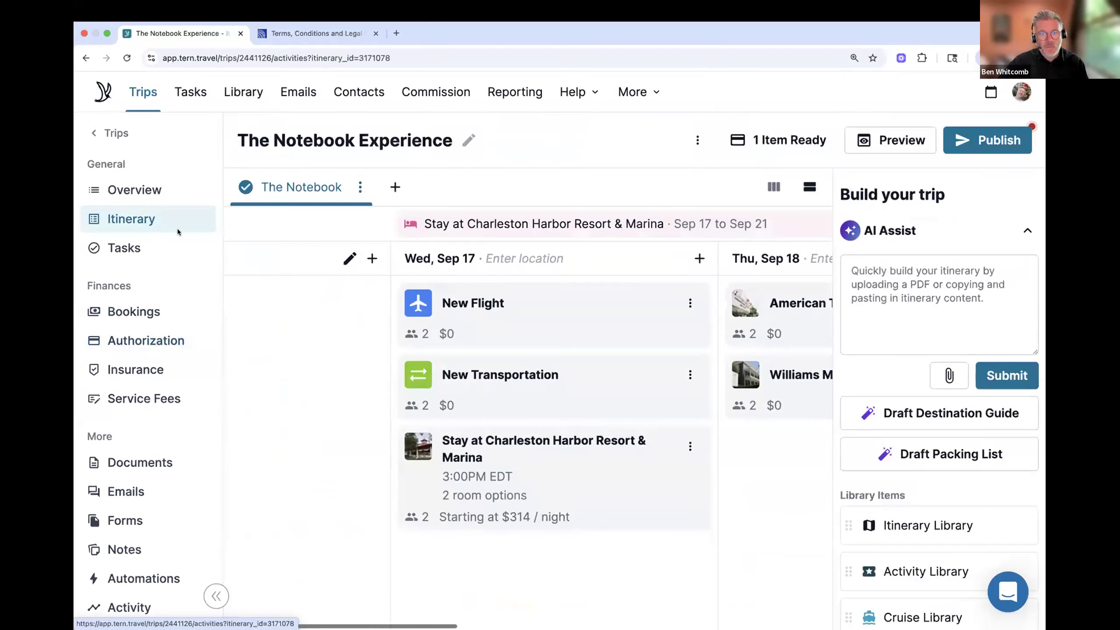
{"action": "left_click", "coordinate": [538, 435]}
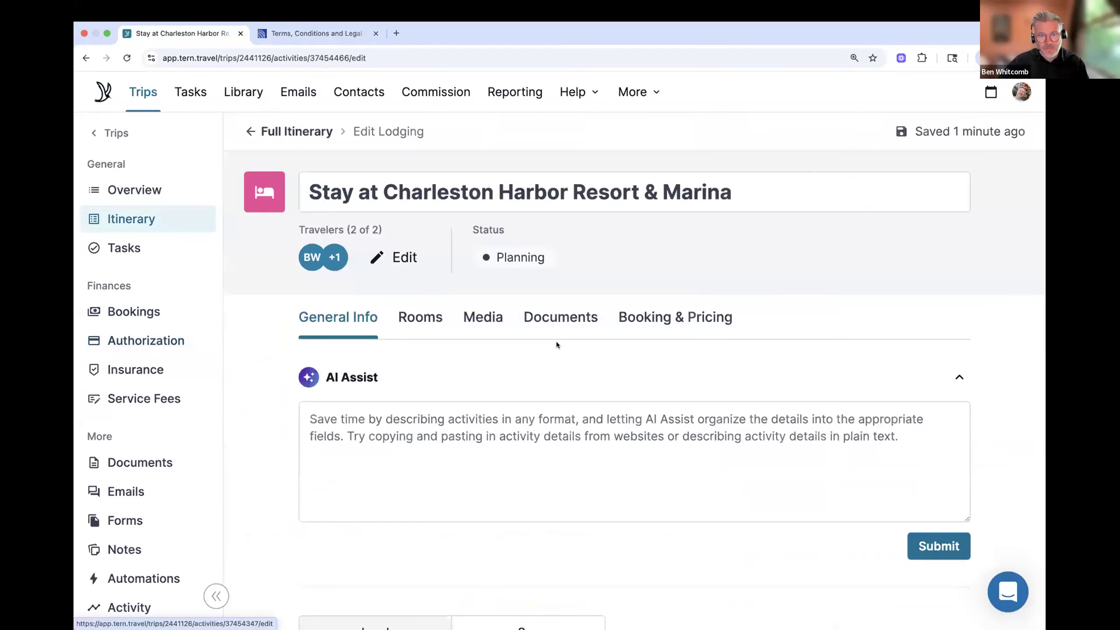
{"action": "scroll", "coordinate": [556, 343], "scroll_direction": "down", "scroll_amount": 1}
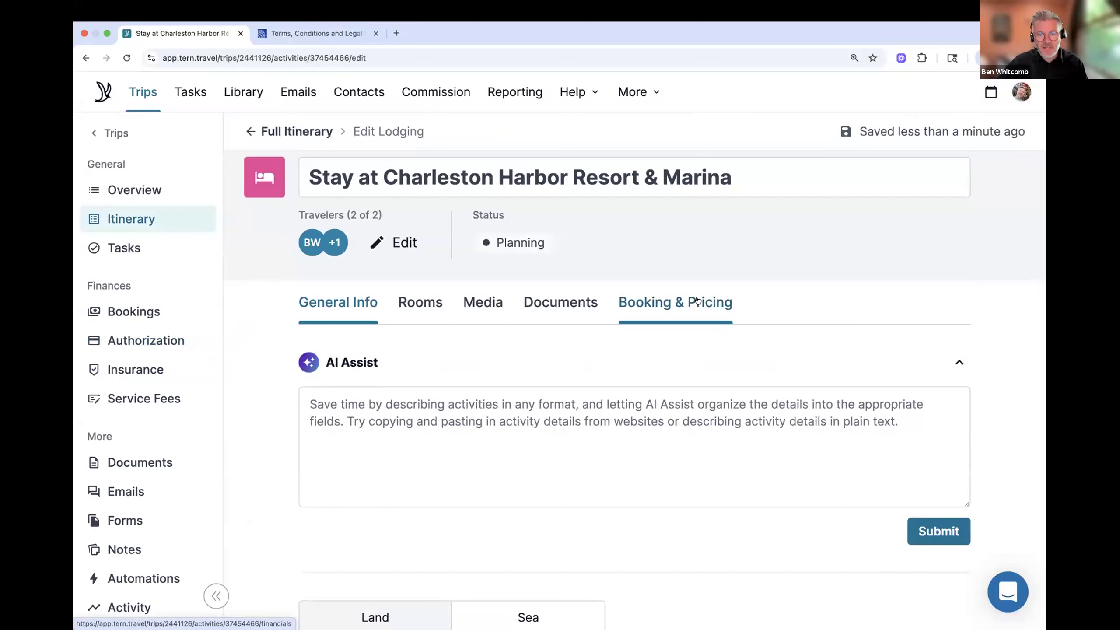
{"action": "left_click", "coordinate": [696, 302]}
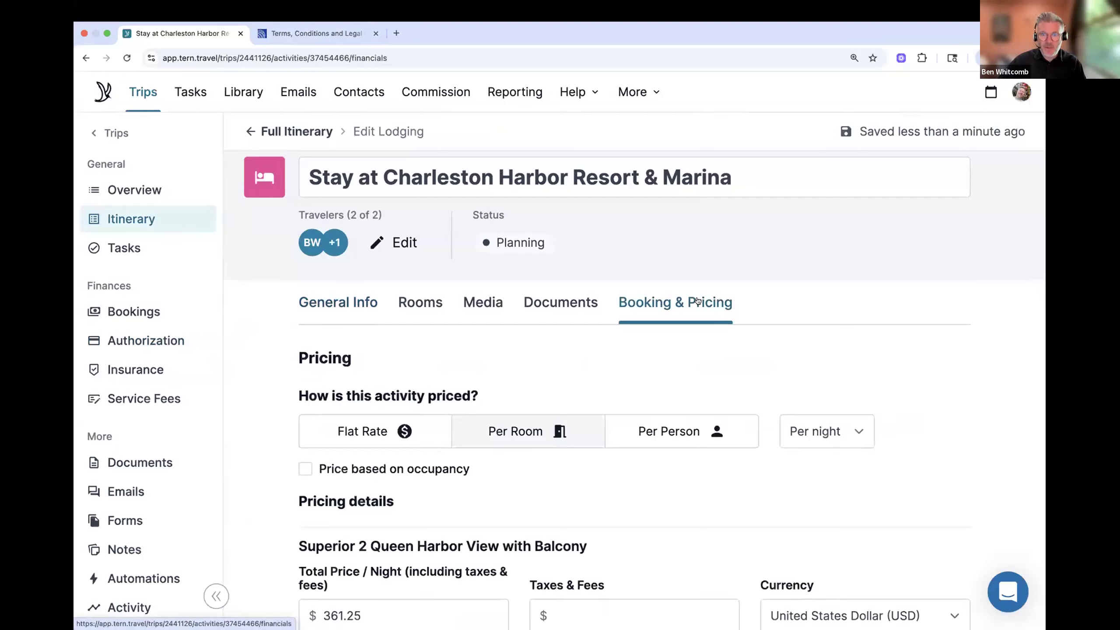
{"action": "scroll", "coordinate": [565, 335], "scroll_direction": "down", "scroll_amount": 4}
{"action": "scroll", "coordinate": [566, 337], "scroll_direction": "down", "scroll_amount": 10}
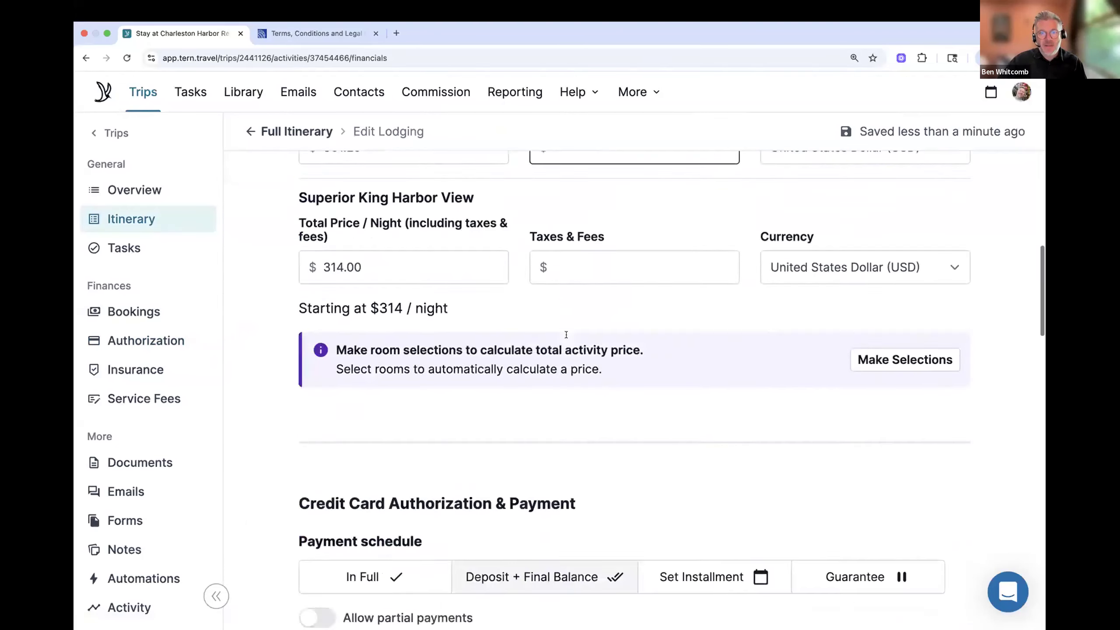
{"action": "scroll", "coordinate": [566, 337], "scroll_direction": "down", "scroll_amount": 9}
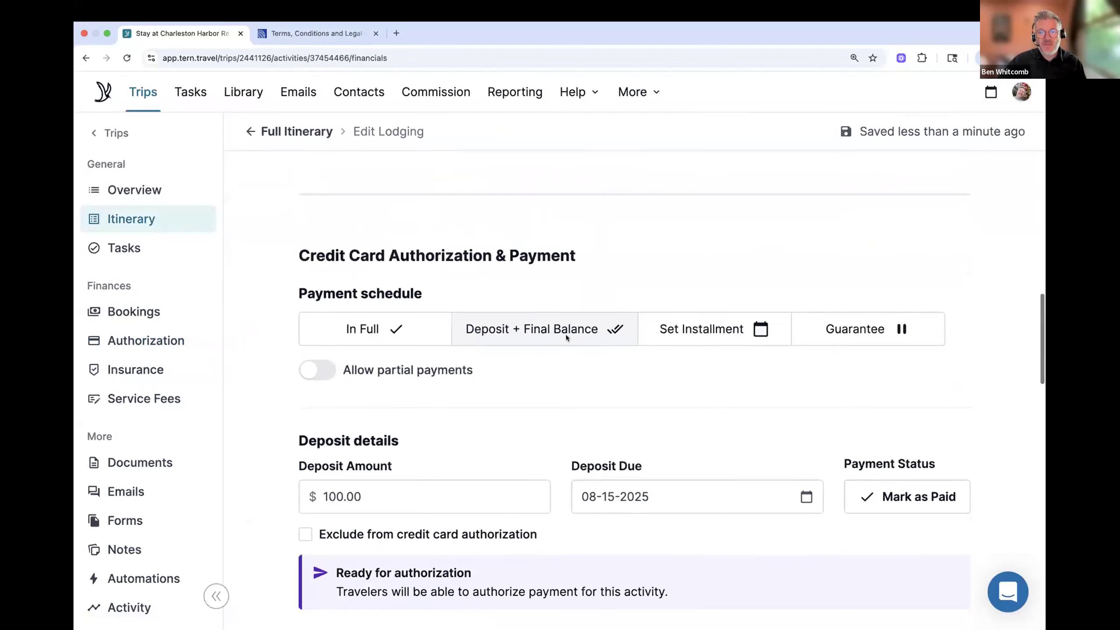
{"action": "scroll", "coordinate": [566, 338], "scroll_direction": "down", "scroll_amount": 9}
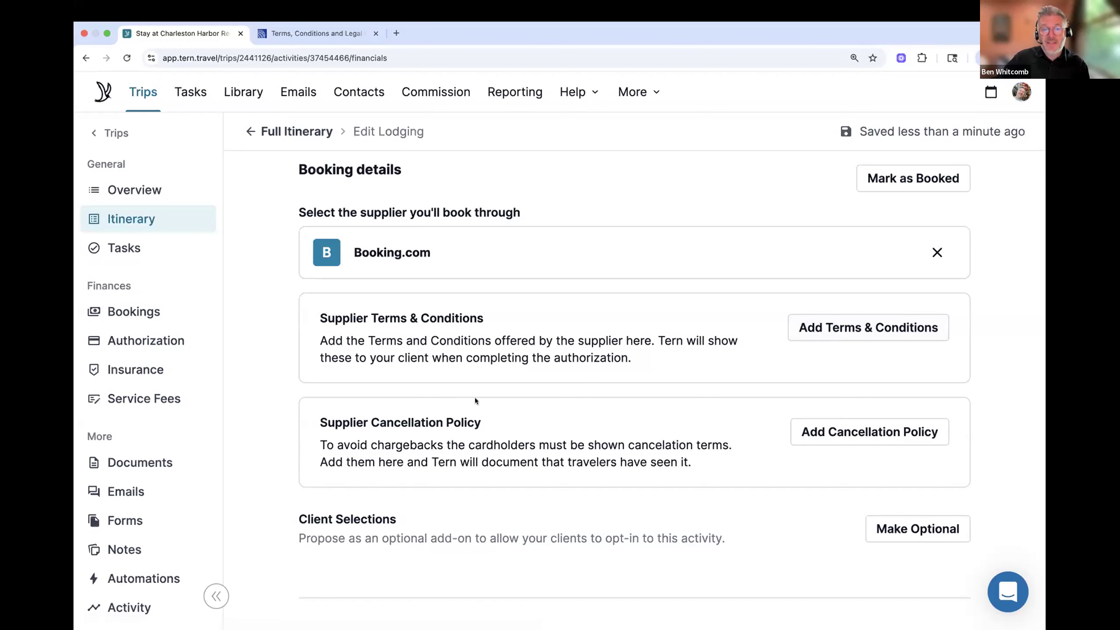
{"action": "scroll", "coordinate": [474, 398], "scroll_direction": "down", "scroll_amount": 2}
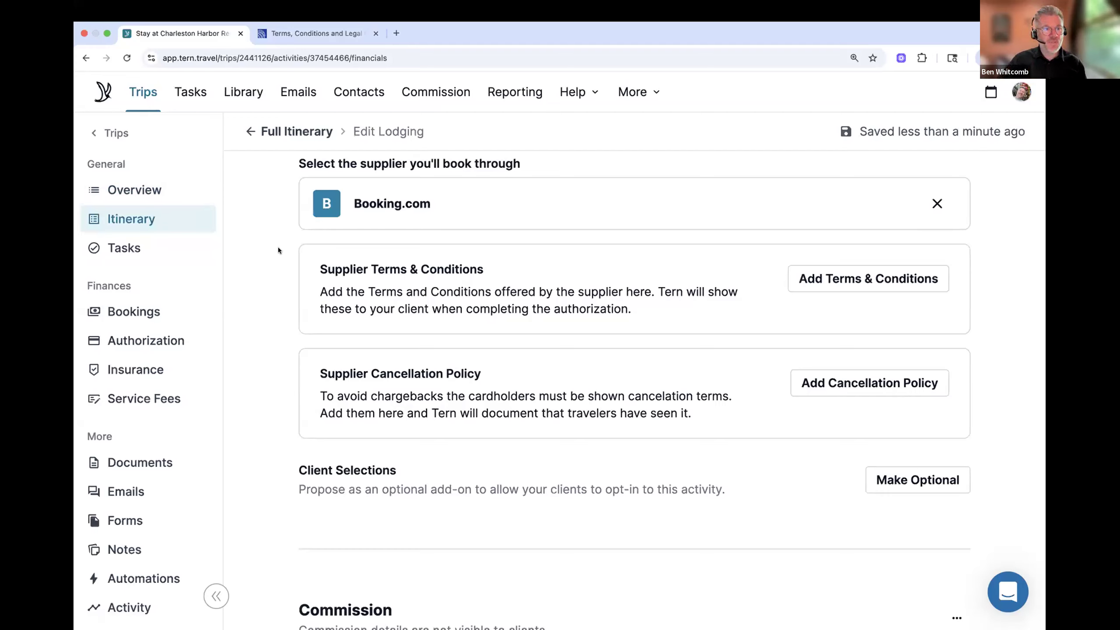
- Switch to the Copy of The Notebook Experience trip from the trips board and open its itinerary
{"action": "left_click", "coordinate": [129, 142]}
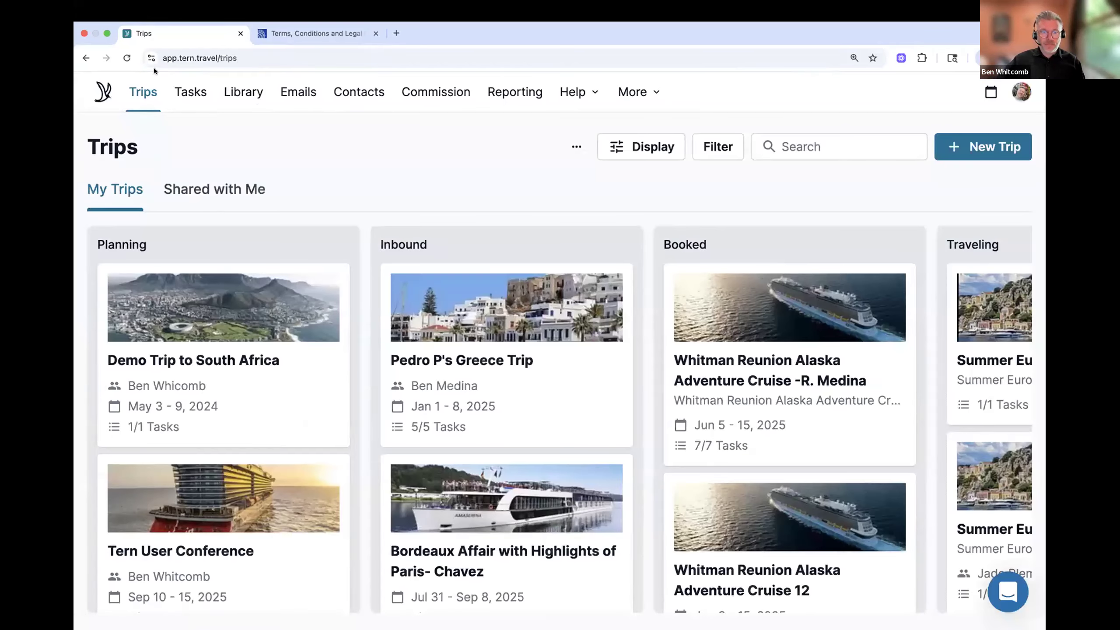
{"action": "scroll", "coordinate": [440, 466], "scroll_direction": "down", "scroll_amount": 3}
{"action": "scroll", "coordinate": [441, 468], "scroll_direction": "down", "scroll_amount": 3}
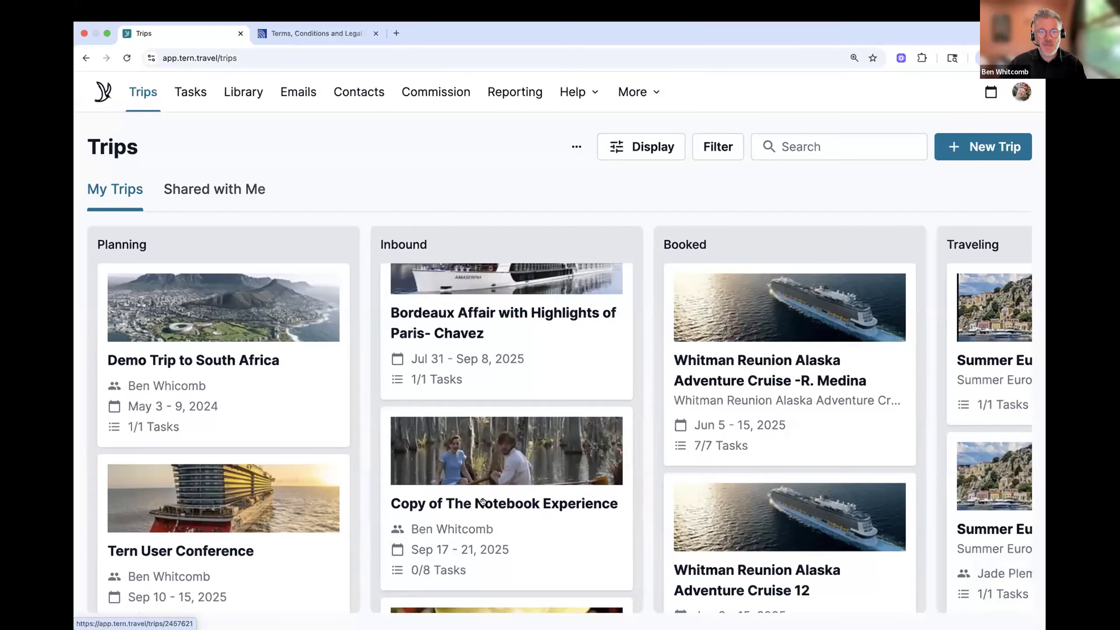
{"action": "left_click", "coordinate": [483, 502]}
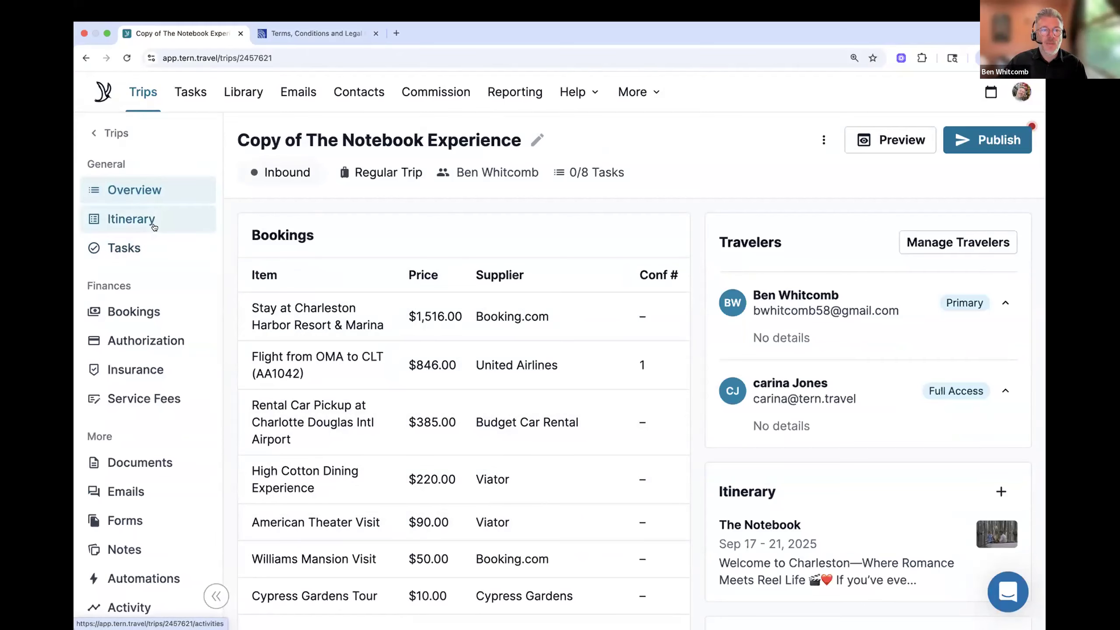
{"action": "left_click", "coordinate": [155, 226]}
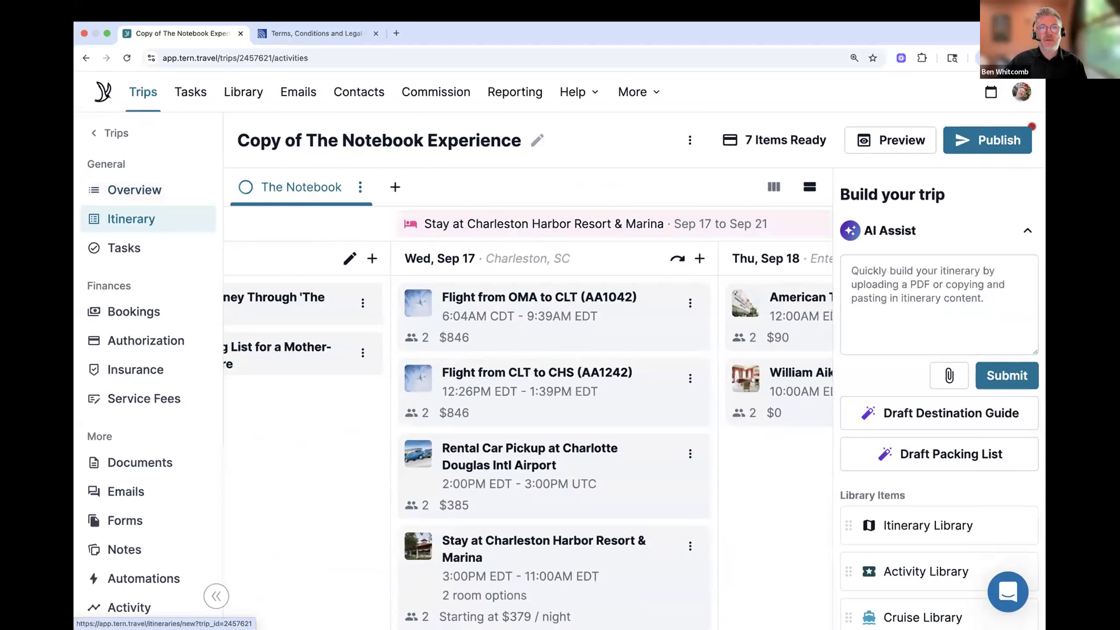
- Open this trip's authorizations list and check each item's type, status, missing details and due date
{"action": "left_click", "coordinate": [163, 343]}
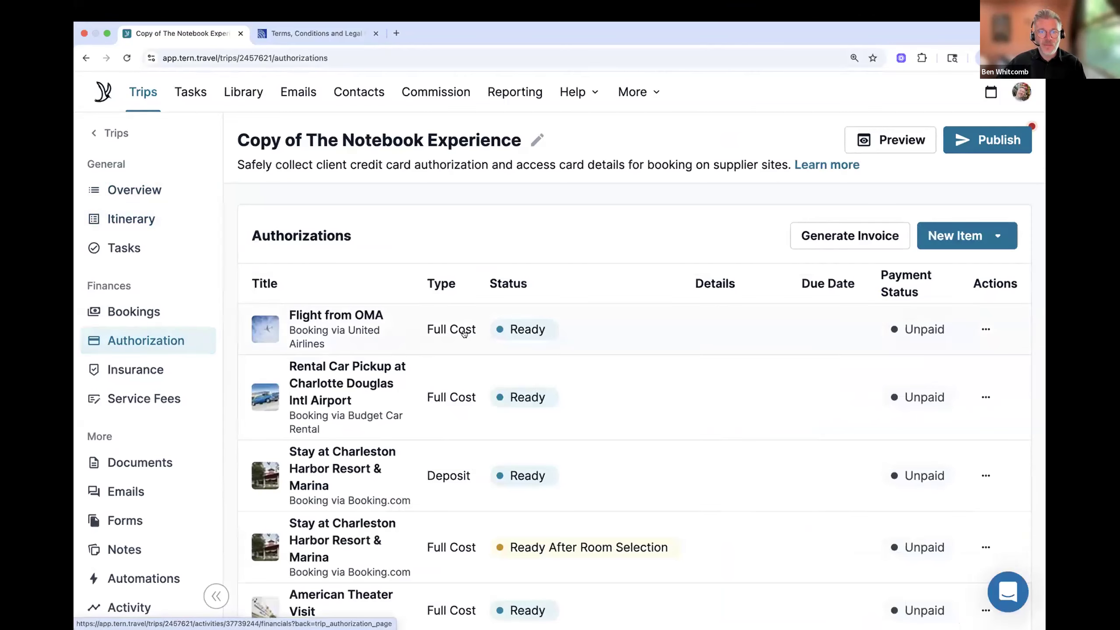
{"action": "scroll", "coordinate": [628, 318], "scroll_direction": "down", "scroll_amount": 1}
{"action": "scroll", "coordinate": [628, 318], "scroll_direction": "down", "scroll_amount": 1}
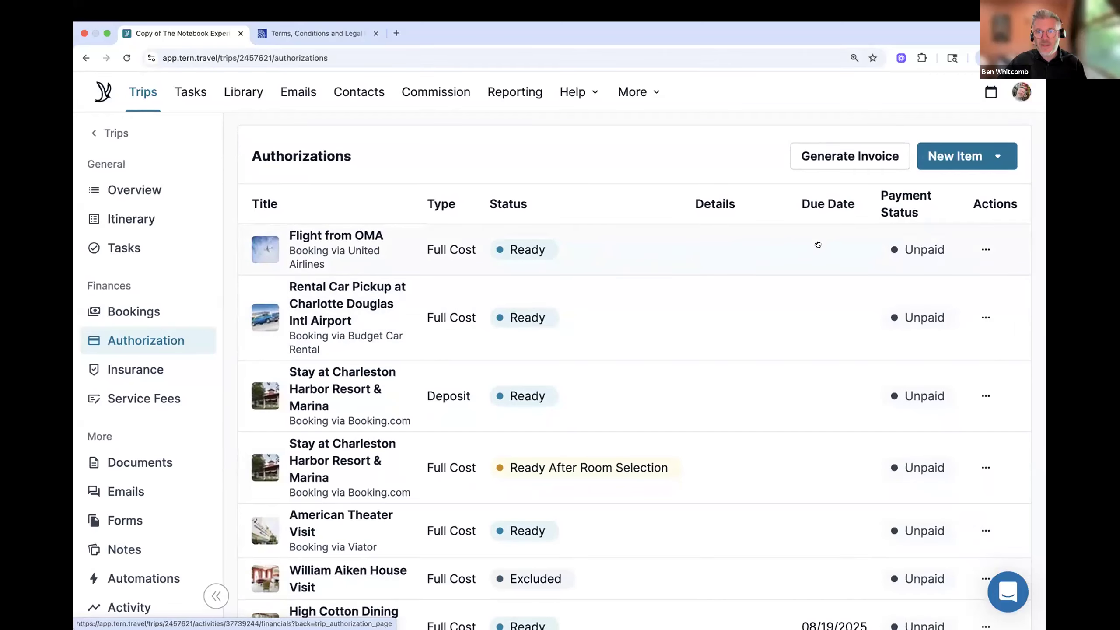
{"action": "scroll", "coordinate": [665, 414], "scroll_direction": "down", "scroll_amount": 3}
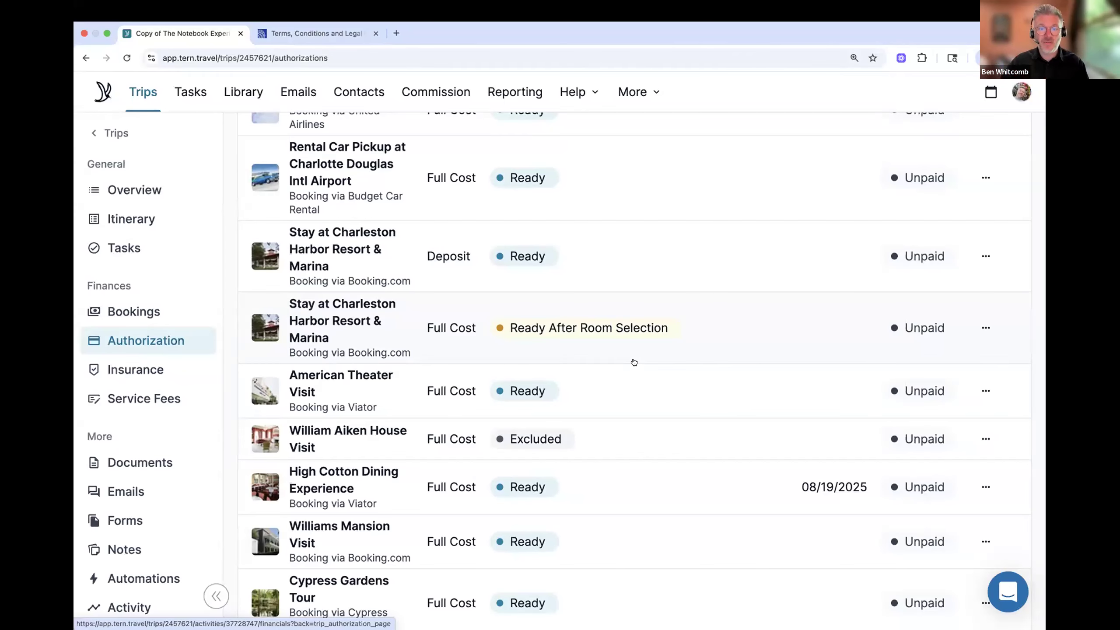
{"action": "scroll", "coordinate": [634, 362], "scroll_direction": "down", "scroll_amount": 2}
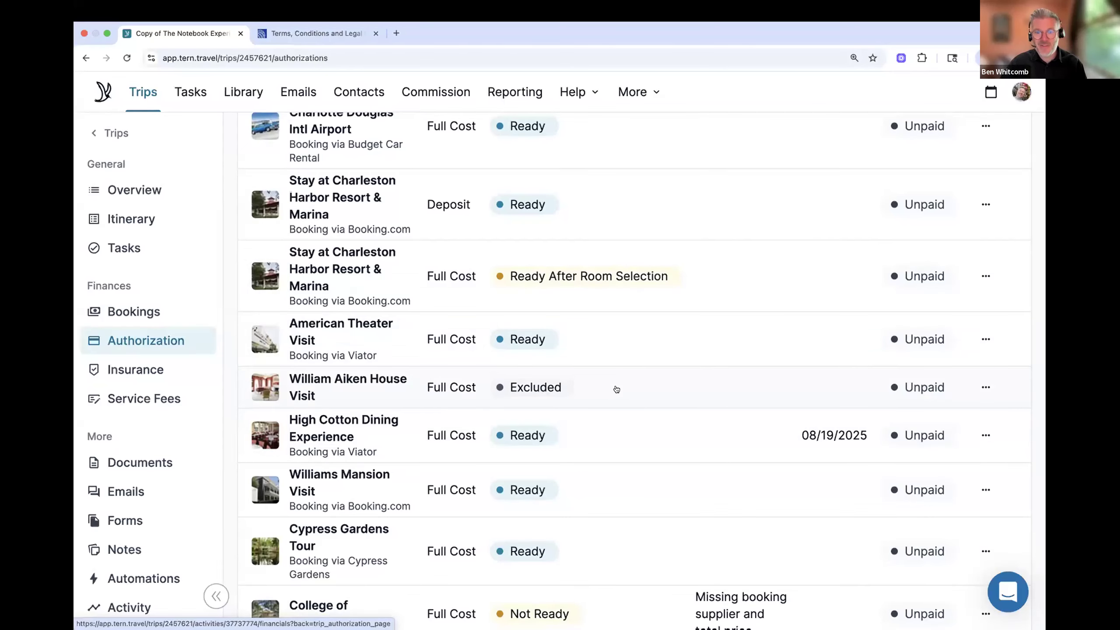
{"action": "scroll", "coordinate": [617, 389], "scroll_direction": "down", "scroll_amount": 2}
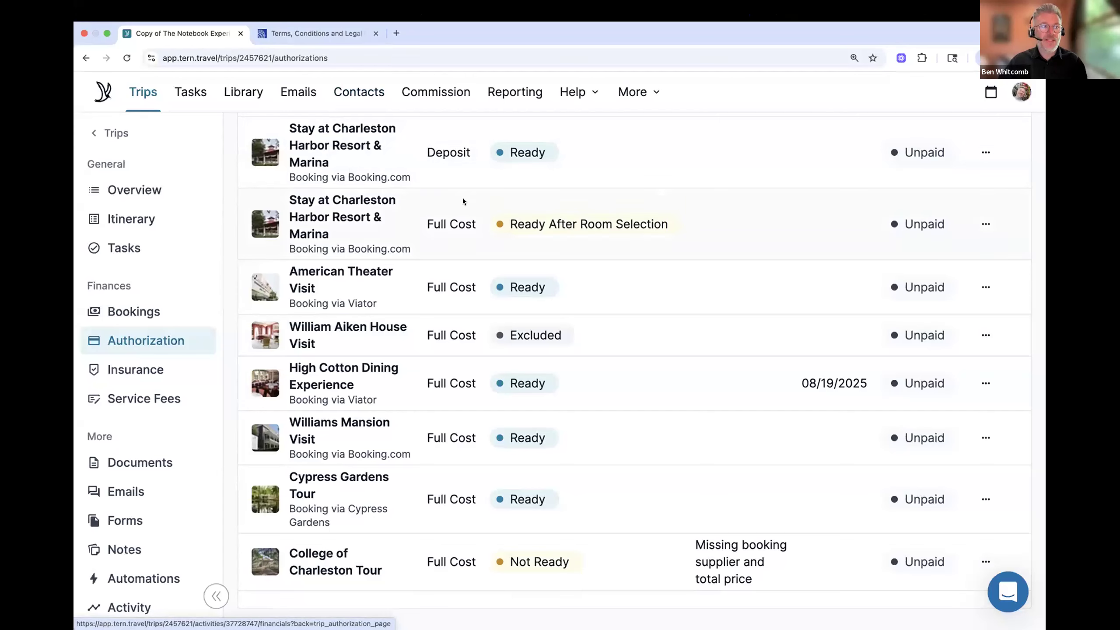
{"action": "scroll", "coordinate": [480, 204], "scroll_direction": "up", "scroll_amount": 1}
{"action": "scroll", "coordinate": [480, 205], "scroll_direction": "up", "scroll_amount": 10}
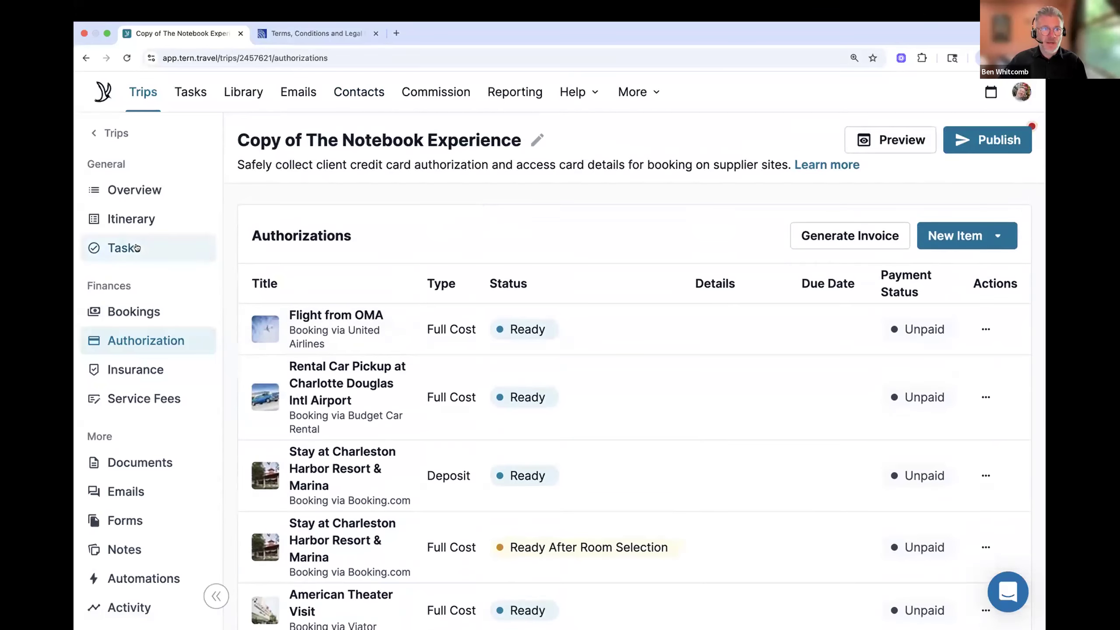
- Preview the trip's itinerary as the client sees it and review the header, next-step options, Overview and Trip Details
{"action": "left_click", "coordinate": [147, 225]}
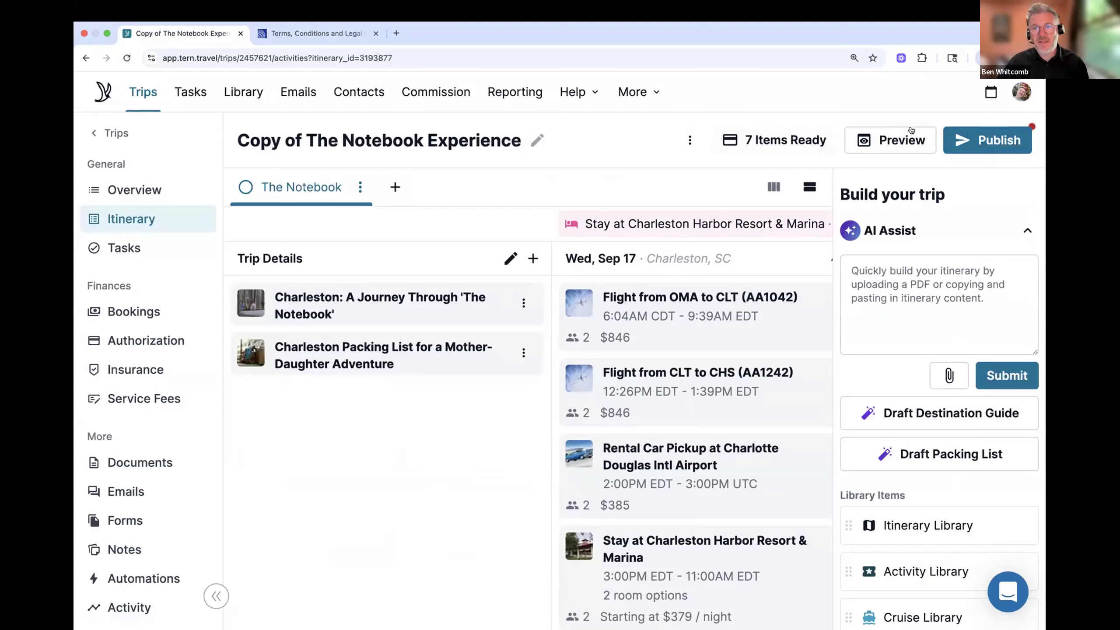
{"action": "left_click", "coordinate": [887, 141]}
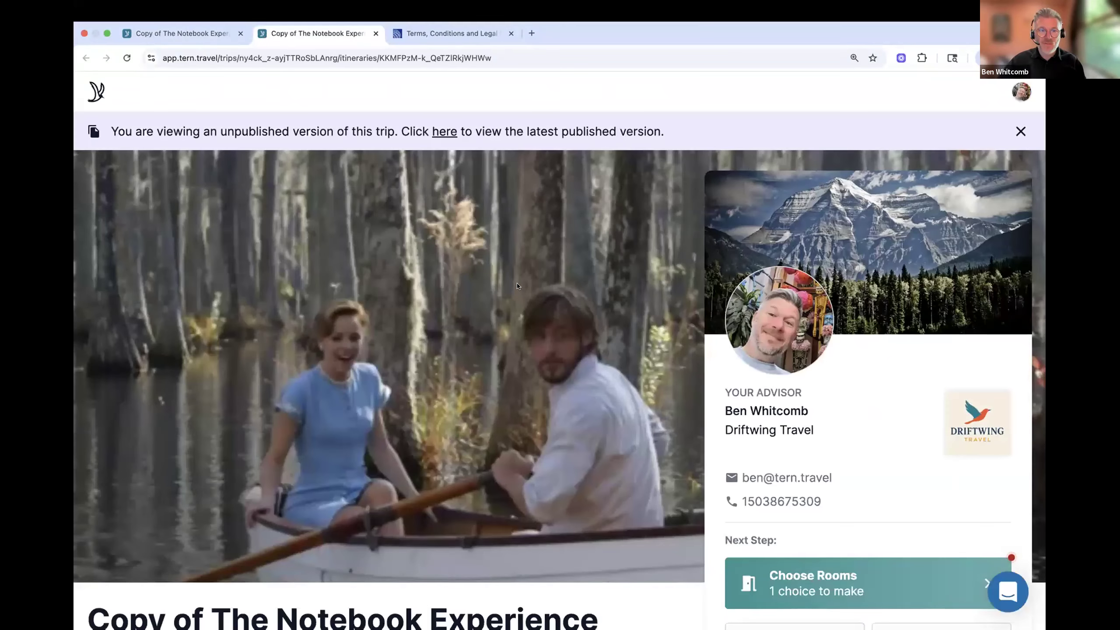
{"action": "scroll", "coordinate": [516, 275], "scroll_direction": "down", "scroll_amount": 3}
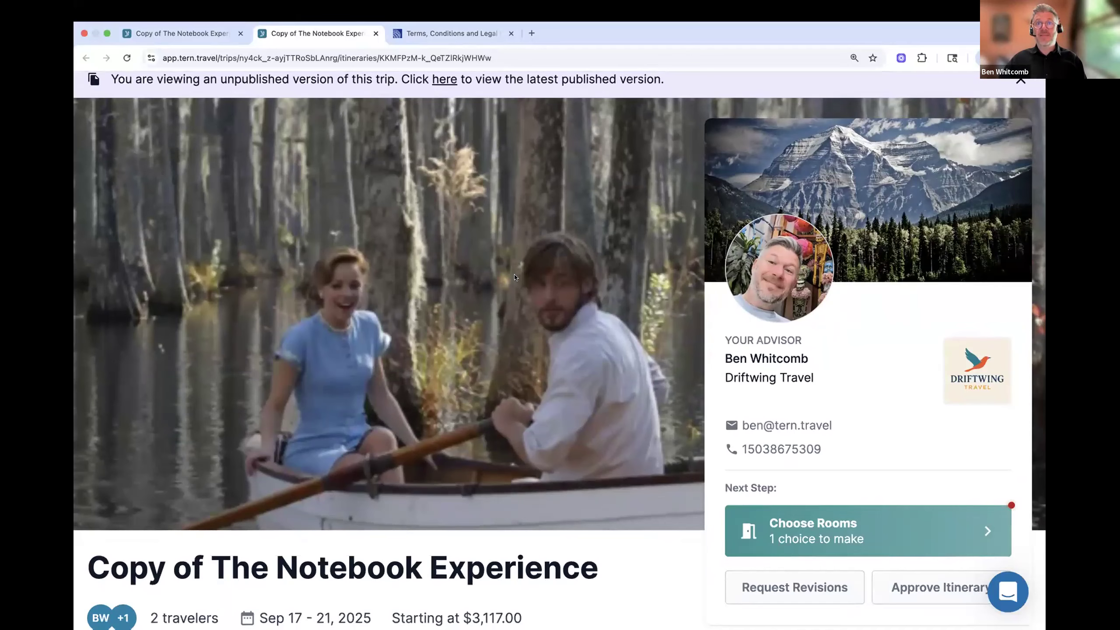
{"action": "scroll", "coordinate": [515, 276], "scroll_direction": "down", "scroll_amount": 4}
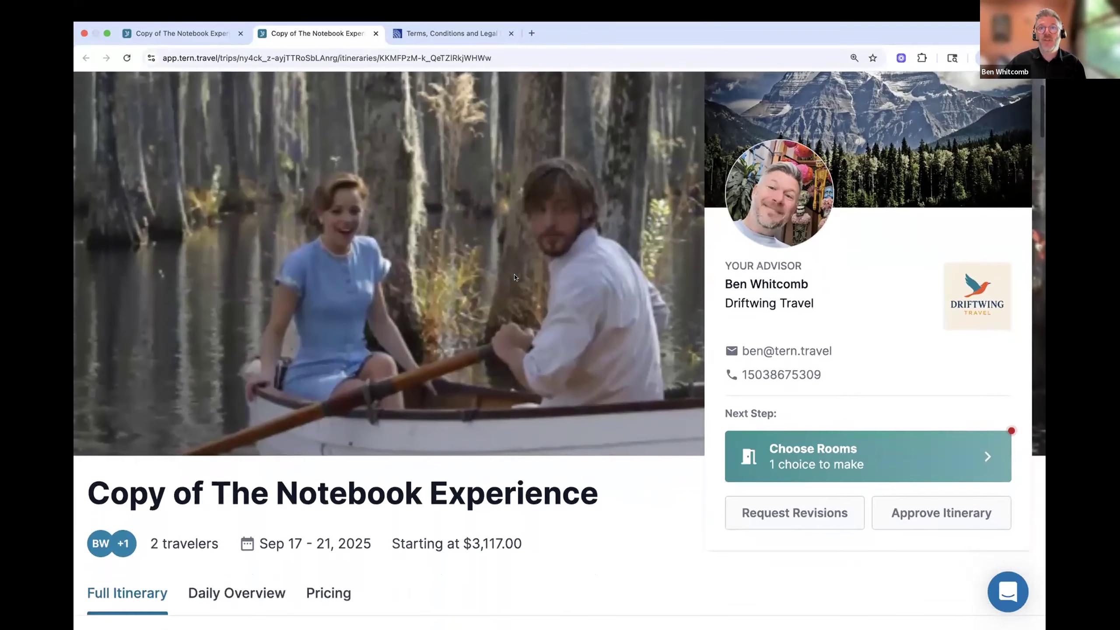
{"action": "scroll", "coordinate": [515, 277], "scroll_direction": "down", "scroll_amount": 1}
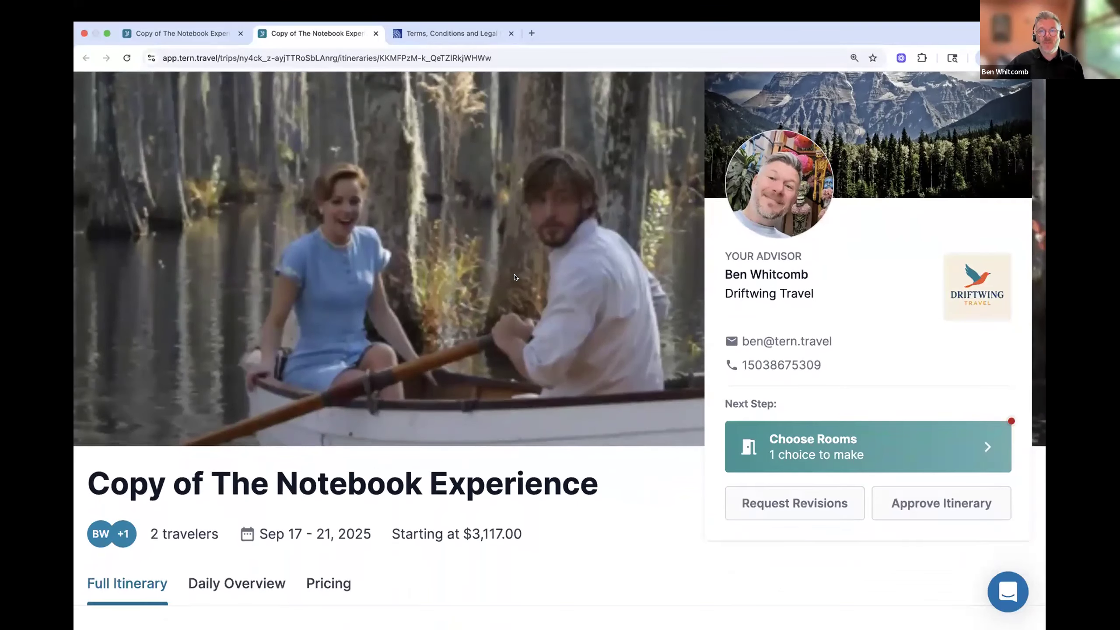
{"action": "scroll", "coordinate": [515, 277], "scroll_direction": "down", "scroll_amount": 5}
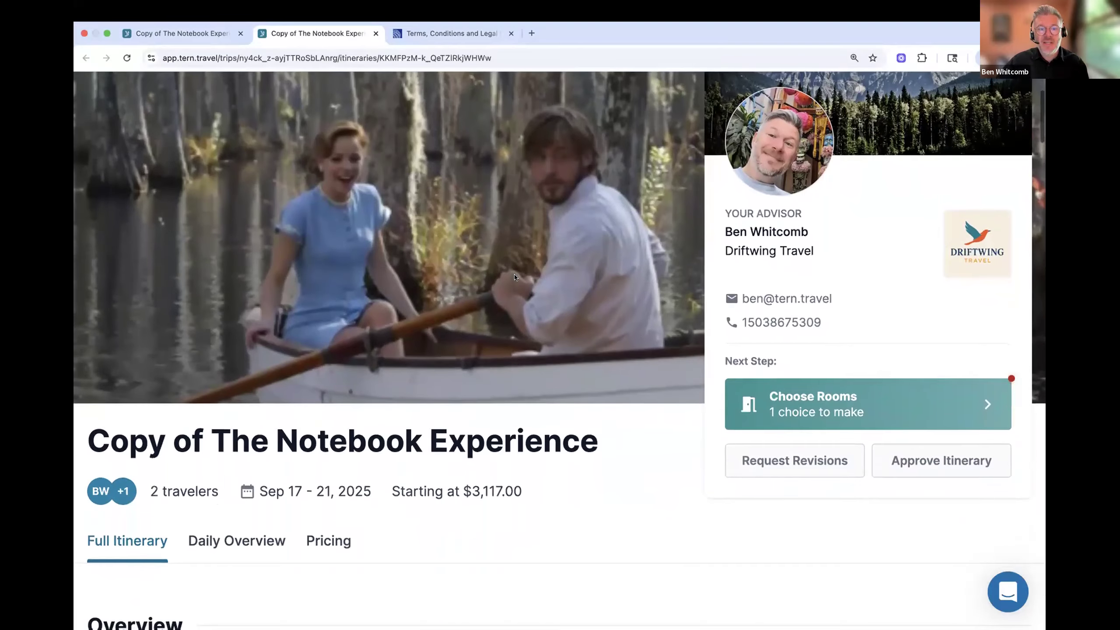
{"action": "scroll", "coordinate": [514, 277], "scroll_direction": "down", "scroll_amount": 12}
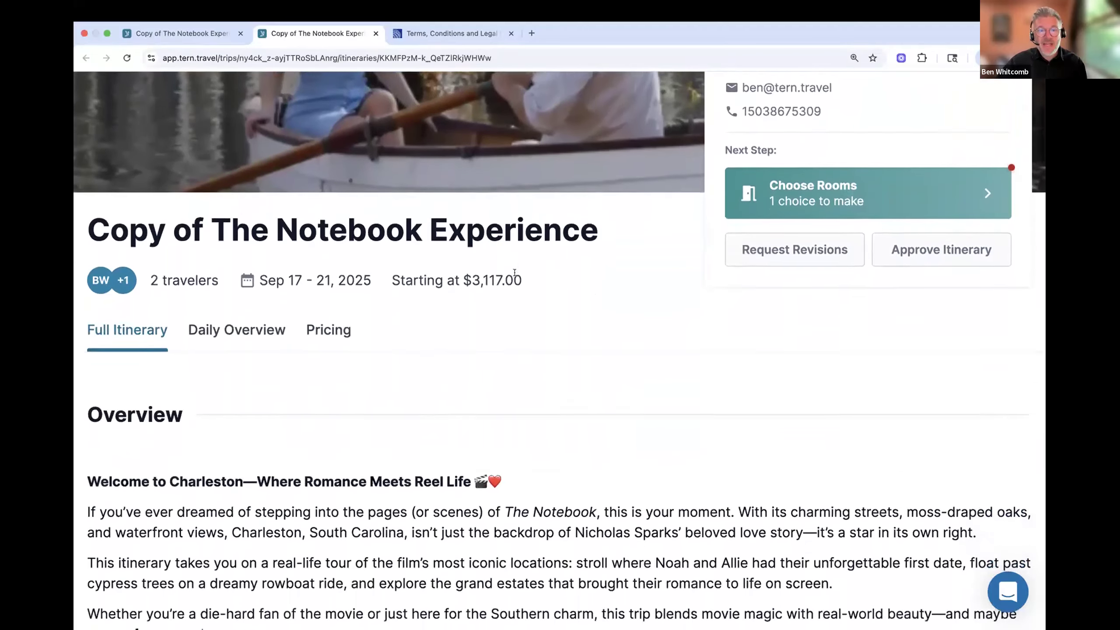
{"action": "scroll", "coordinate": [515, 277], "scroll_direction": "down", "scroll_amount": 5}
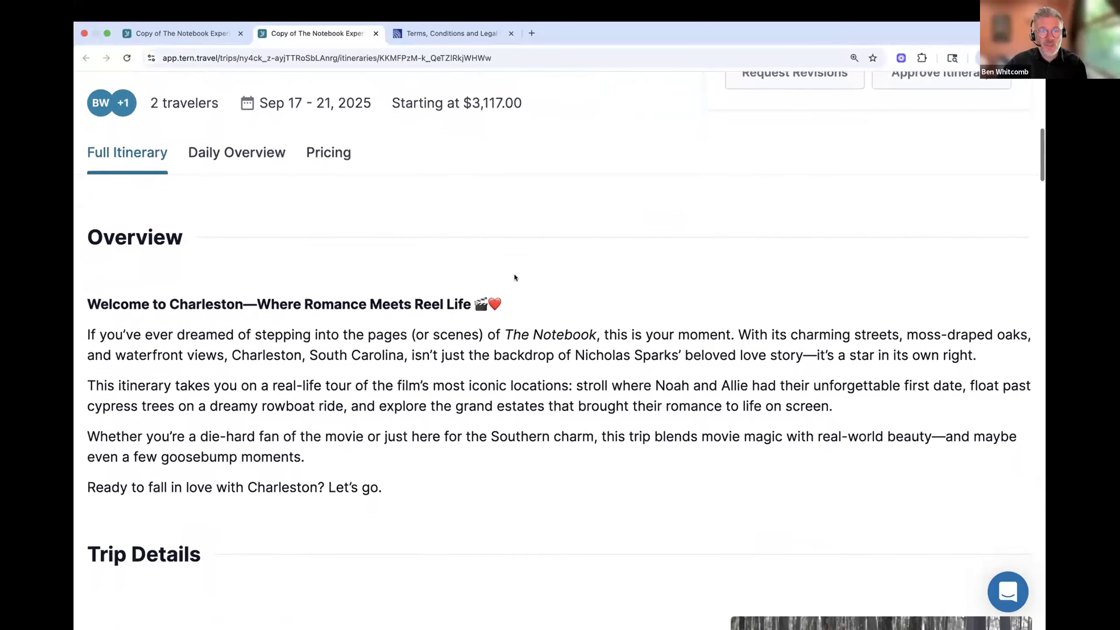
{"action": "scroll", "coordinate": [514, 277], "scroll_direction": "down", "scroll_amount": 3}
{"action": "scroll", "coordinate": [515, 273], "scroll_direction": "down", "scroll_amount": 5}
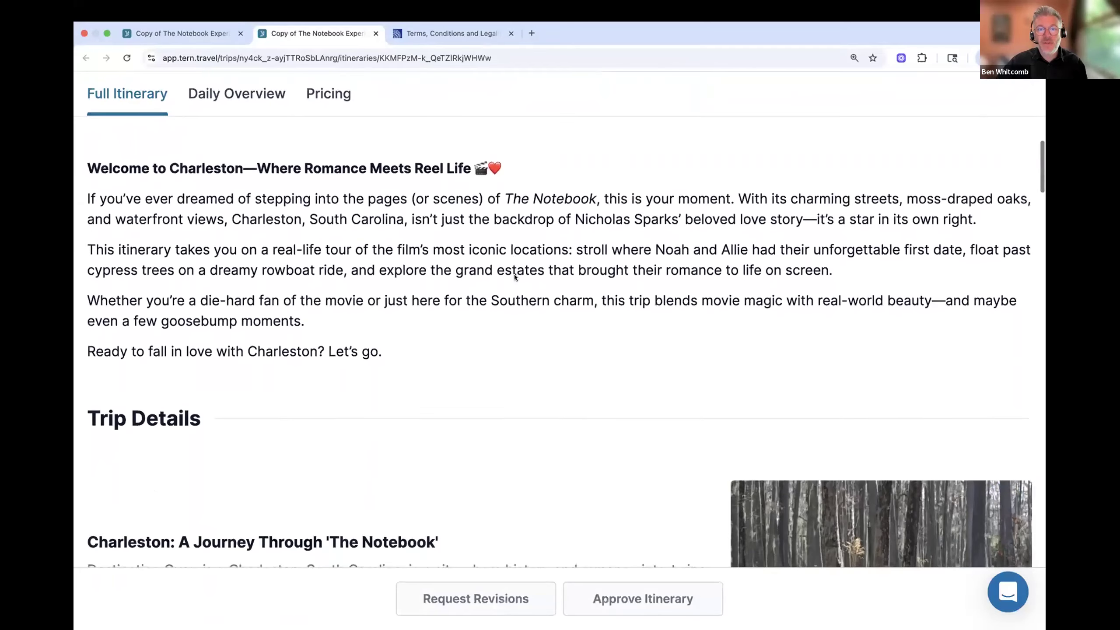
{"action": "scroll", "coordinate": [514, 277], "scroll_direction": "down", "scroll_amount": 14}
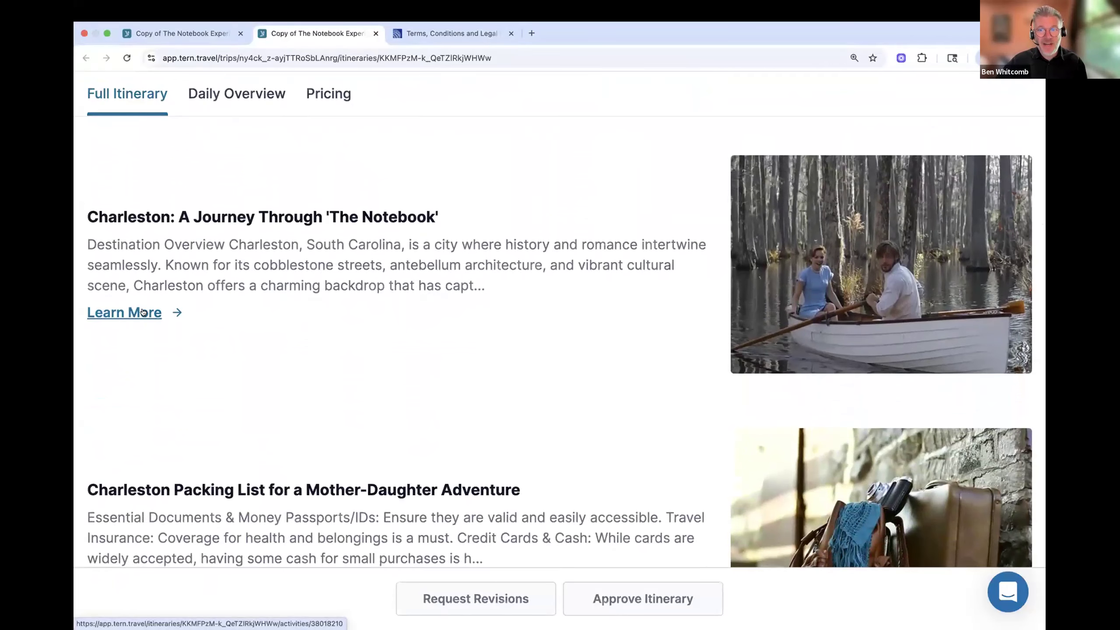
- View the full details of the "Charleston: A Journey Through 'The Notebook'" destination guide, then close them
{"action": "left_click", "coordinate": [143, 312]}
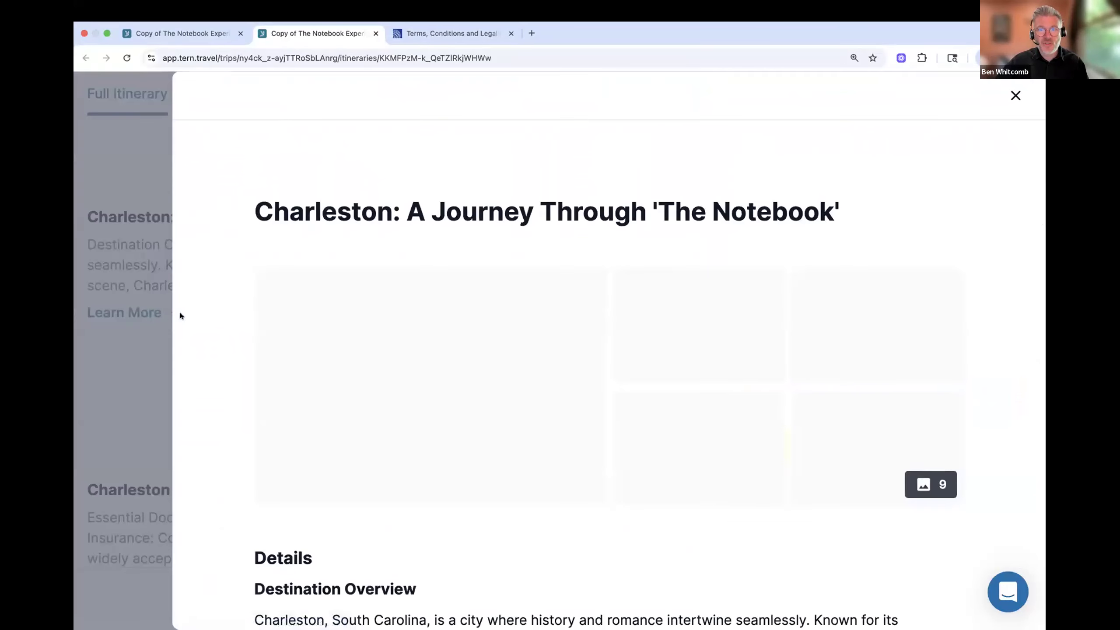
{"action": "scroll", "coordinate": [758, 238], "scroll_direction": "down", "scroll_amount": 1}
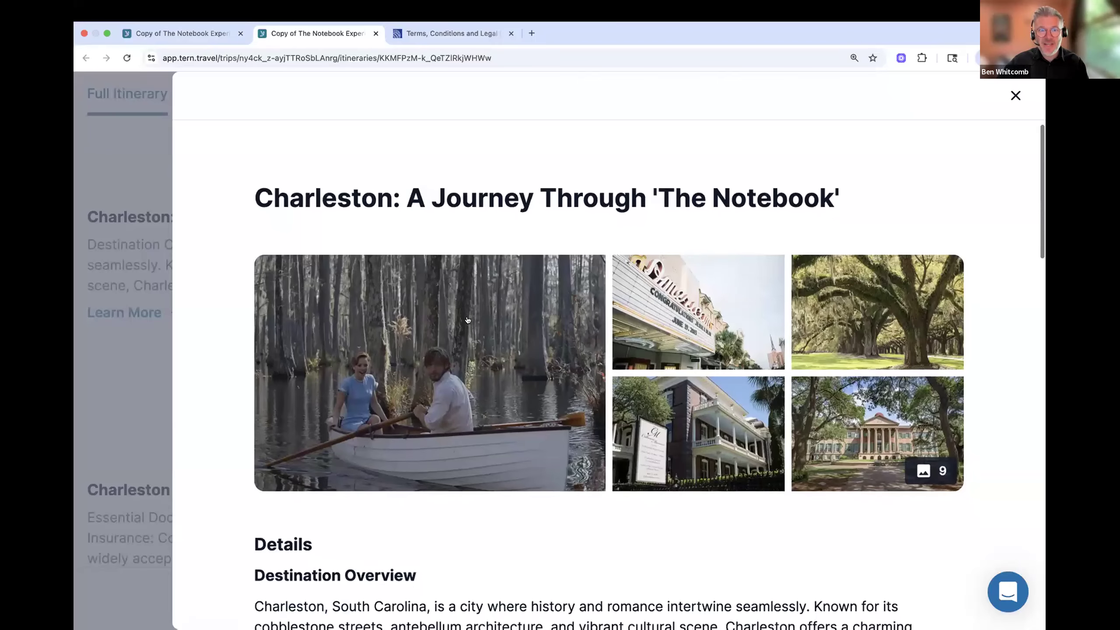
{"action": "left_click", "coordinate": [1015, 96]}
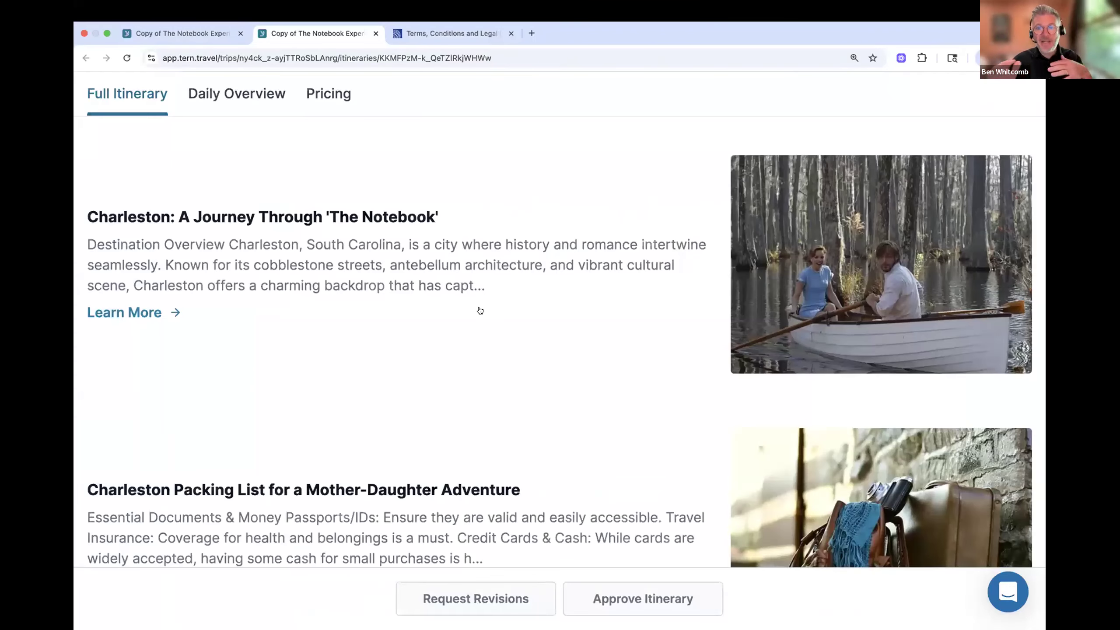
- Look over the packing list entry and the start of Day 1, then return to the preview's room choice and approval options
{"action": "scroll", "coordinate": [480, 311], "scroll_direction": "down", "scroll_amount": 3}
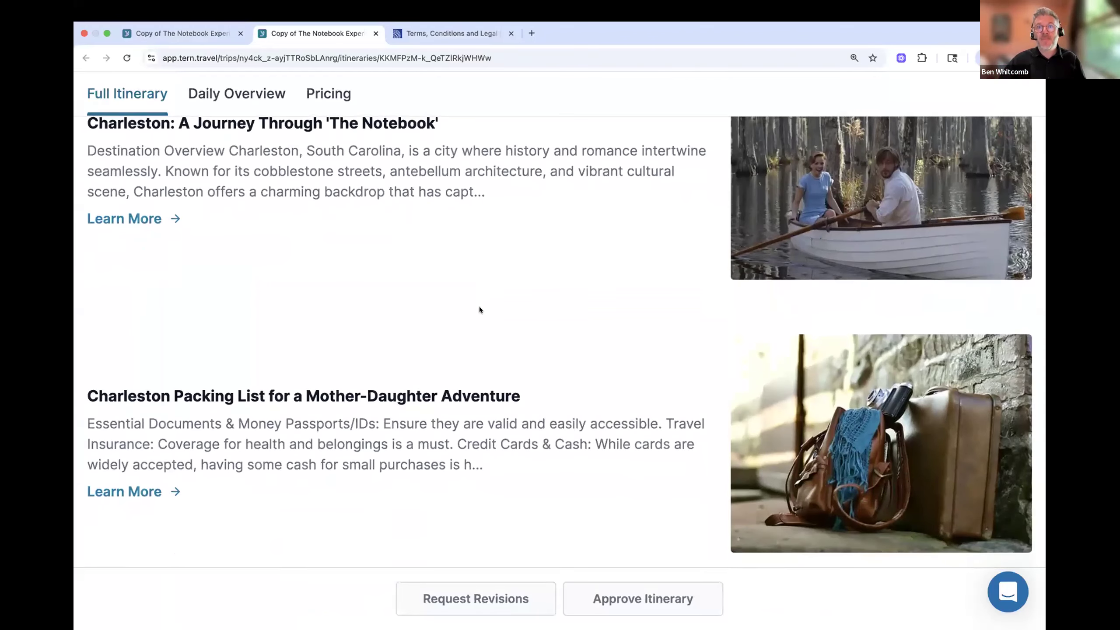
{"action": "scroll", "coordinate": [480, 310], "scroll_direction": "down", "scroll_amount": 4}
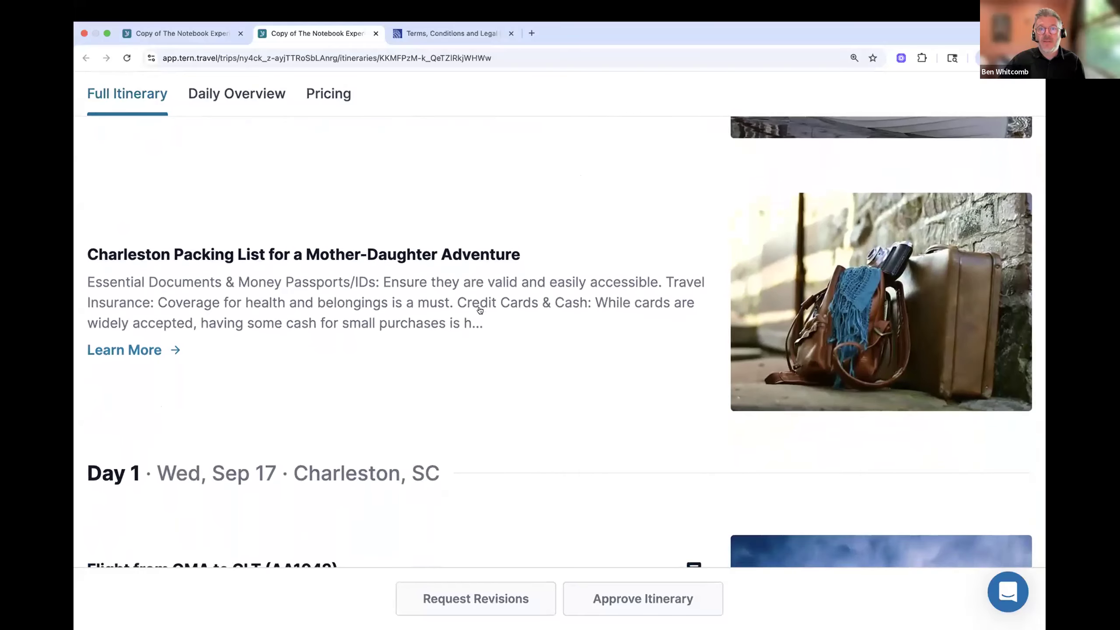
{"action": "scroll", "coordinate": [480, 310], "scroll_direction": "up", "scroll_amount": 3}
{"action": "scroll", "coordinate": [480, 310], "scroll_direction": "up", "scroll_amount": 15}
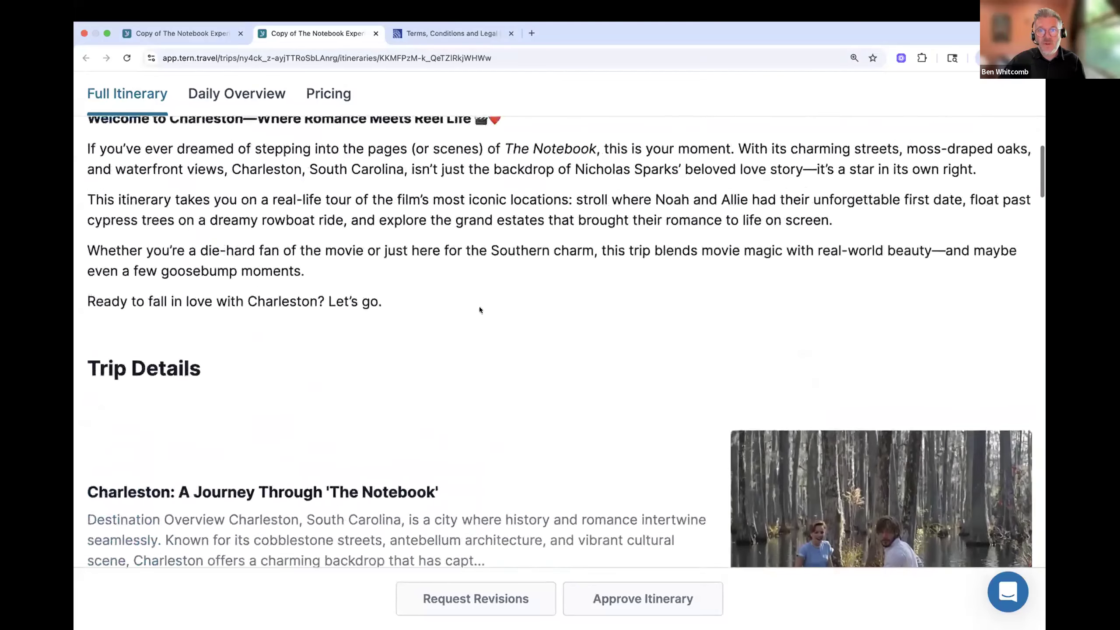
{"action": "scroll", "coordinate": [480, 309], "scroll_direction": "up", "scroll_amount": 10}
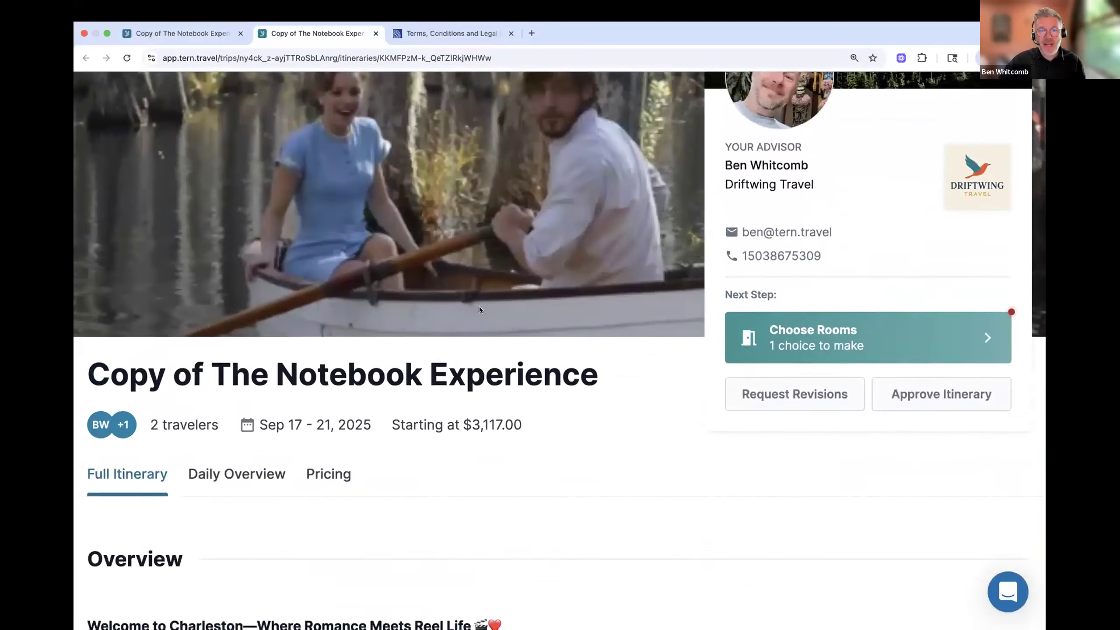
- Look over the cover photo, trip header and Overview text in the itinerary preview
{"action": "scroll", "coordinate": [430, 243], "scroll_direction": "up", "scroll_amount": 1}
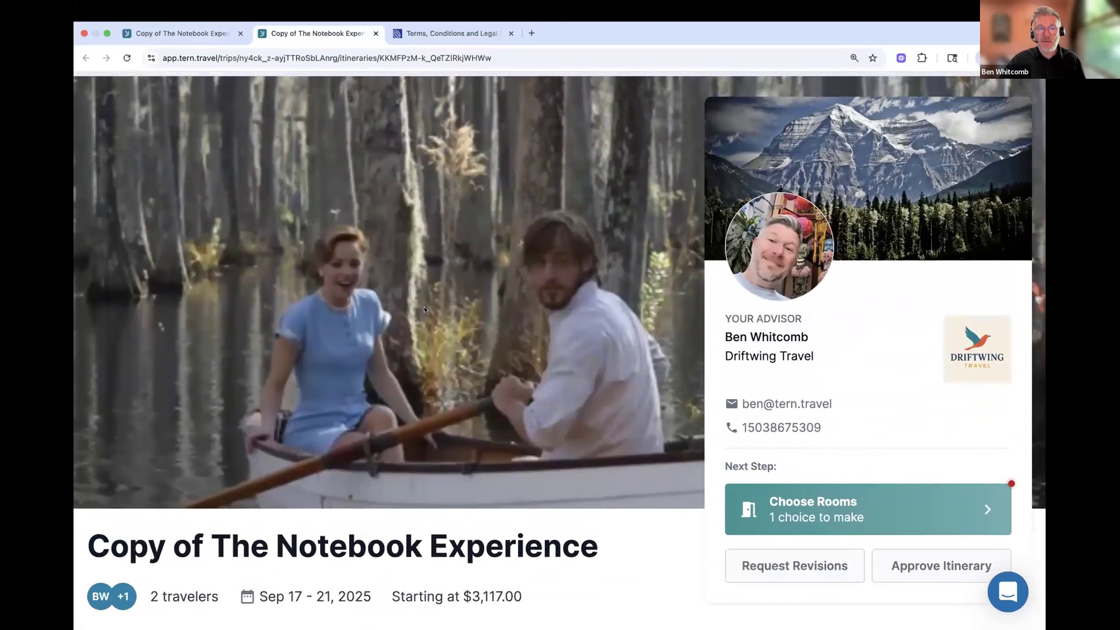
{"action": "scroll", "coordinate": [425, 309], "scroll_direction": "down", "scroll_amount": 10}
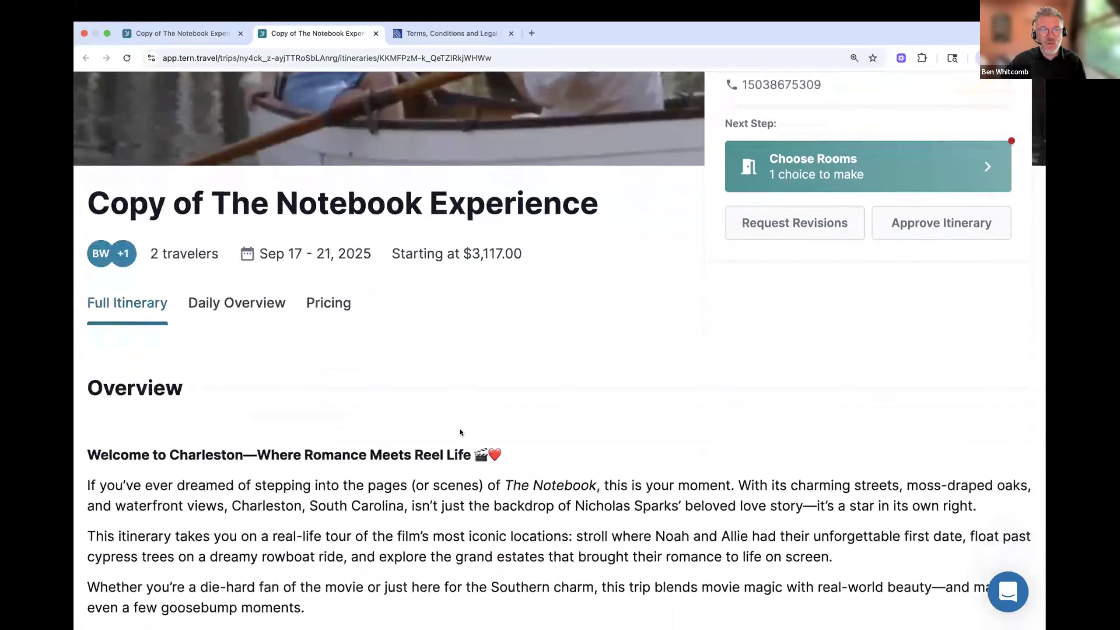
{"action": "scroll", "coordinate": [463, 432], "scroll_direction": "down", "scroll_amount": 1}
{"action": "scroll", "coordinate": [468, 432], "scroll_direction": "up", "scroll_amount": 4}
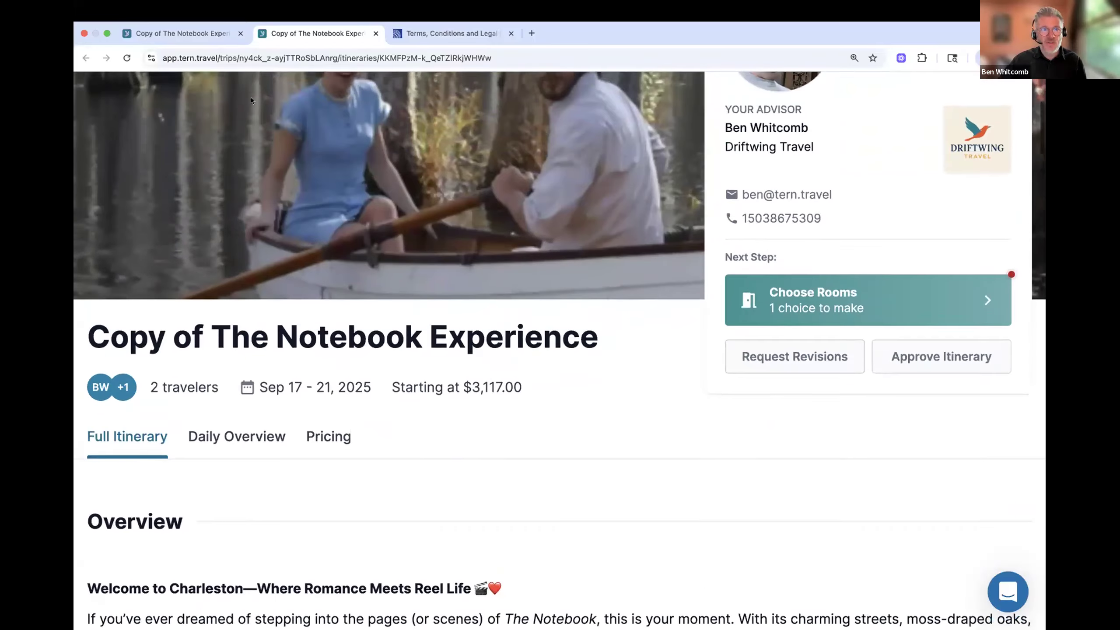
- Return to the trip builder and review The Notebook itinerary's name, dates, cover photo and overview statement, then close its settings unchanged
{"action": "left_click", "coordinate": [189, 35]}
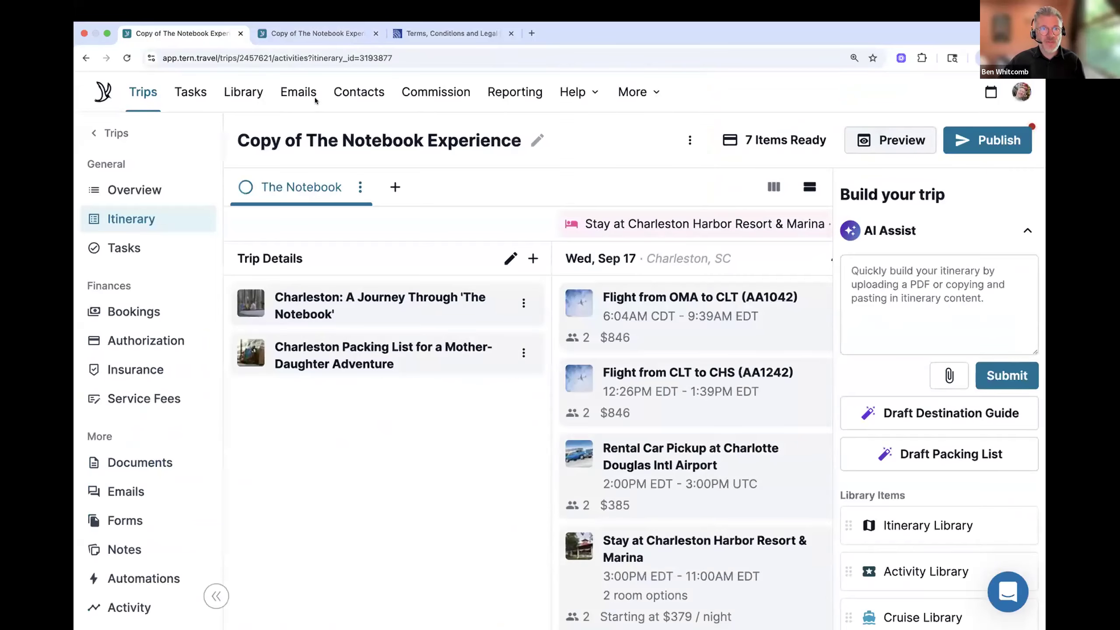
{"action": "left_click", "coordinate": [358, 188]}
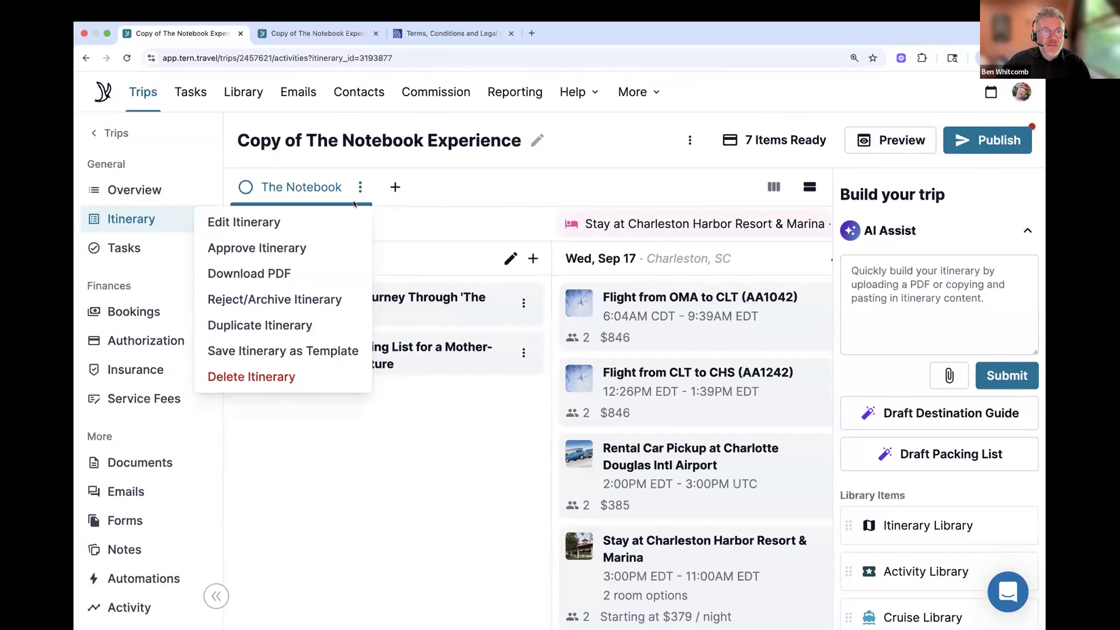
{"action": "left_click", "coordinate": [301, 220]}
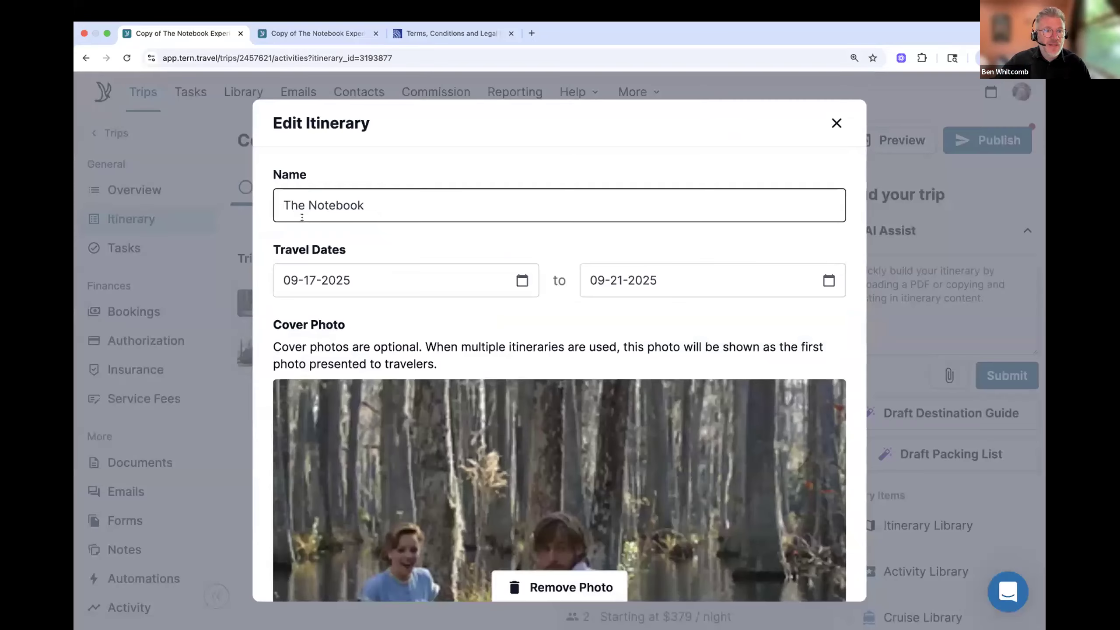
{"action": "scroll", "coordinate": [521, 262], "scroll_direction": "down", "scroll_amount": 3}
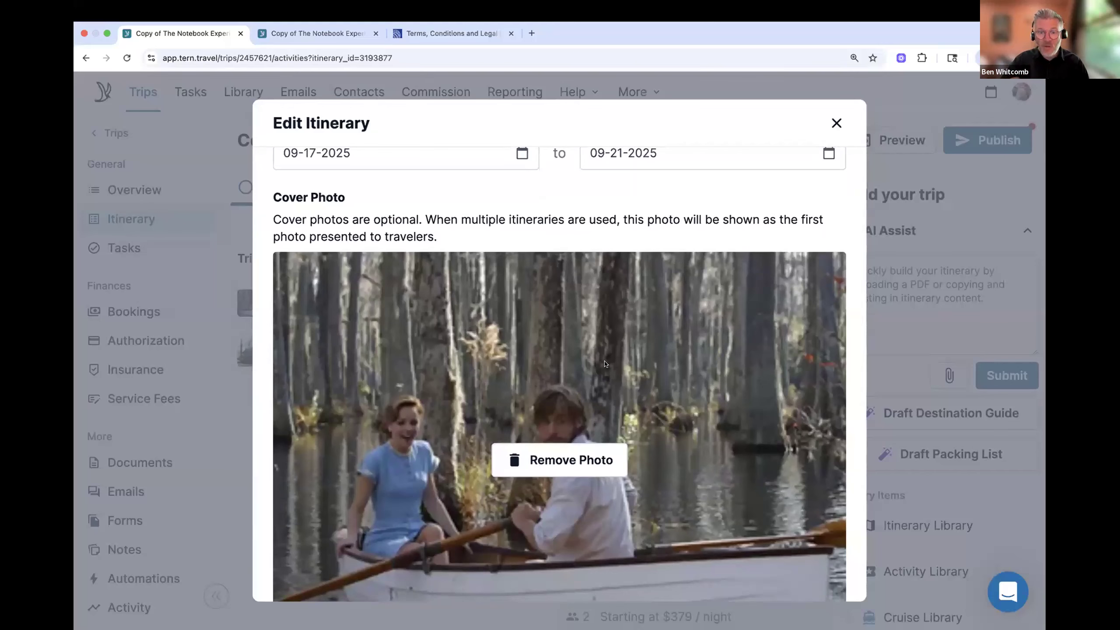
{"action": "scroll", "coordinate": [606, 361], "scroll_direction": "down", "scroll_amount": 2}
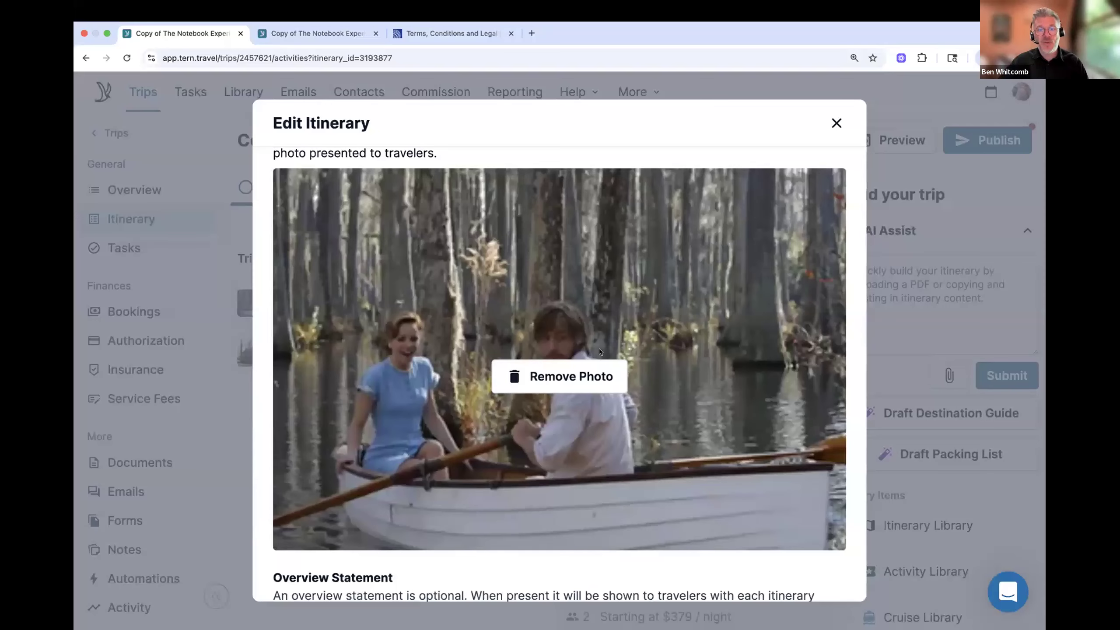
{"action": "scroll", "coordinate": [598, 352], "scroll_direction": "down", "scroll_amount": 8}
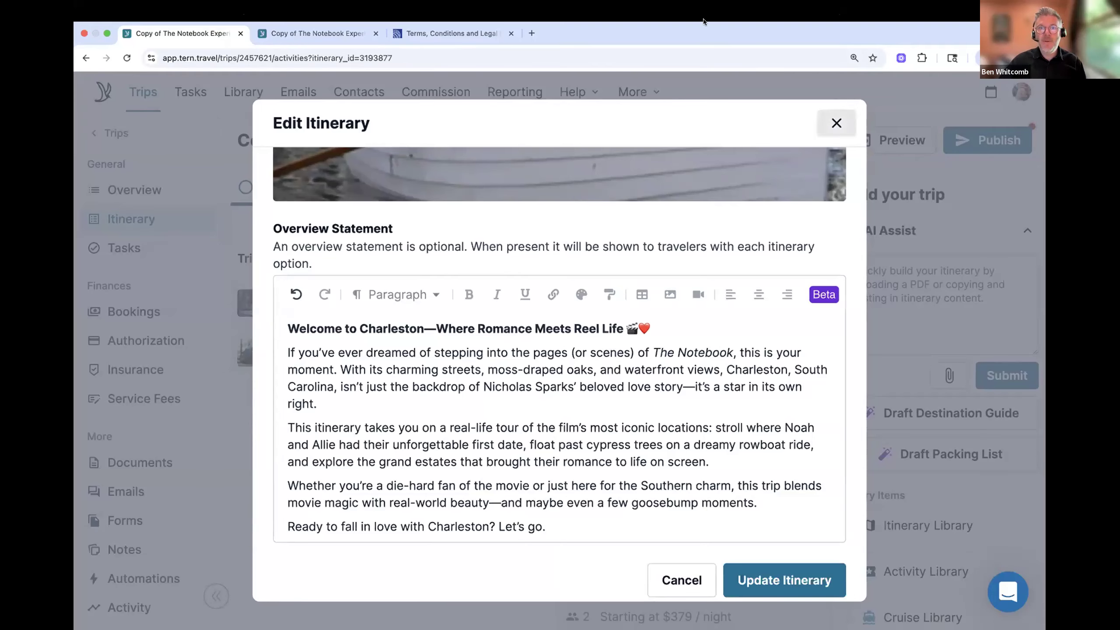
{"action": "key", "text": "Escape"}
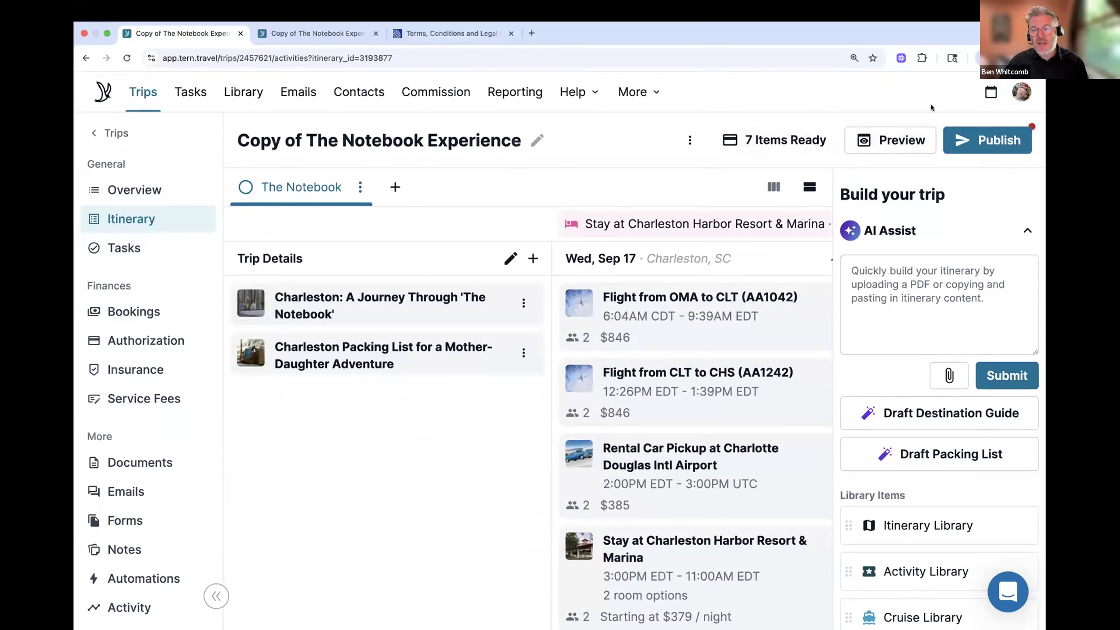
- Publish the trip updates and replace the client email's placeholder message with "Hey There." and, on a new line, "Your trip is ready."
{"action": "mouse_move", "coordinate": [1032, 127]}
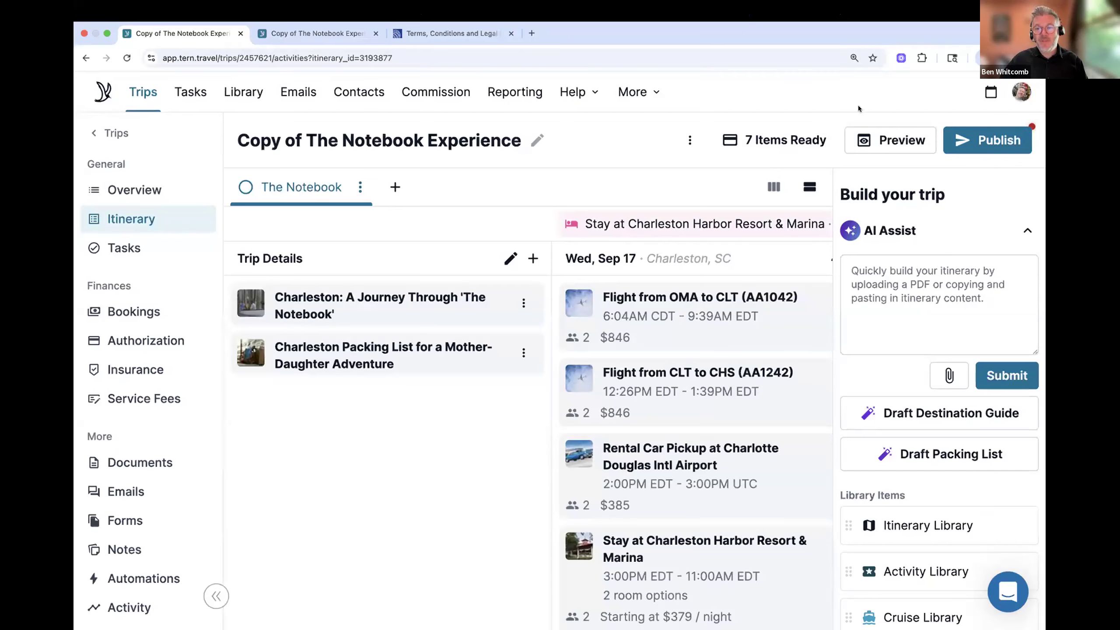
{"action": "left_click", "coordinate": [958, 143]}
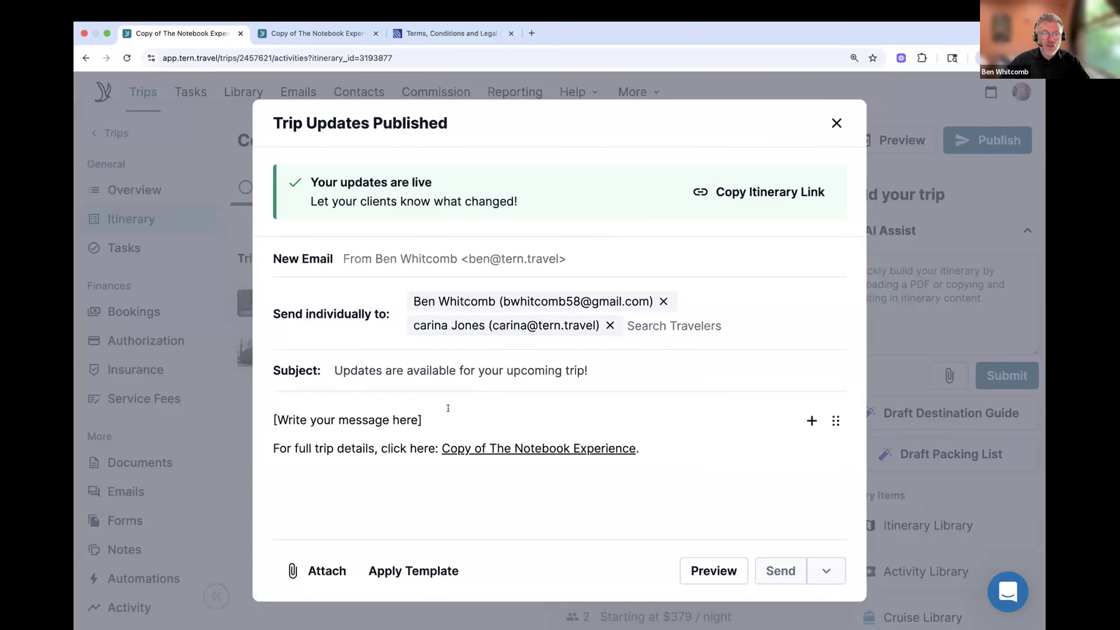
{"action": "left_click_drag", "start_coordinate": [422, 420], "coordinate": [280, 399]}
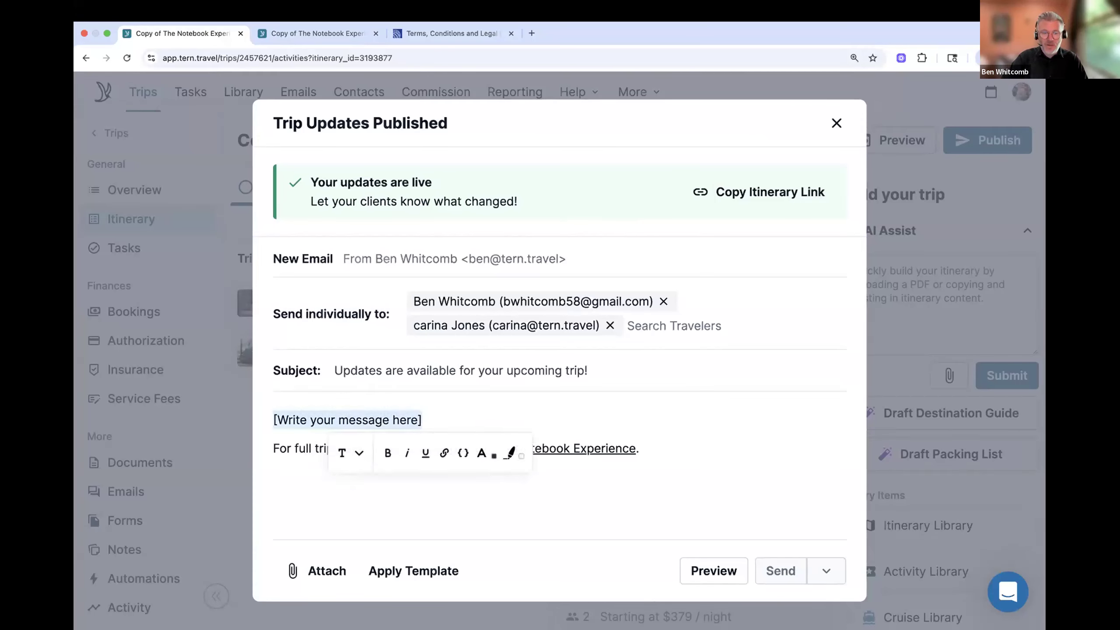
{"action": "key", "text": "BackSpace"}
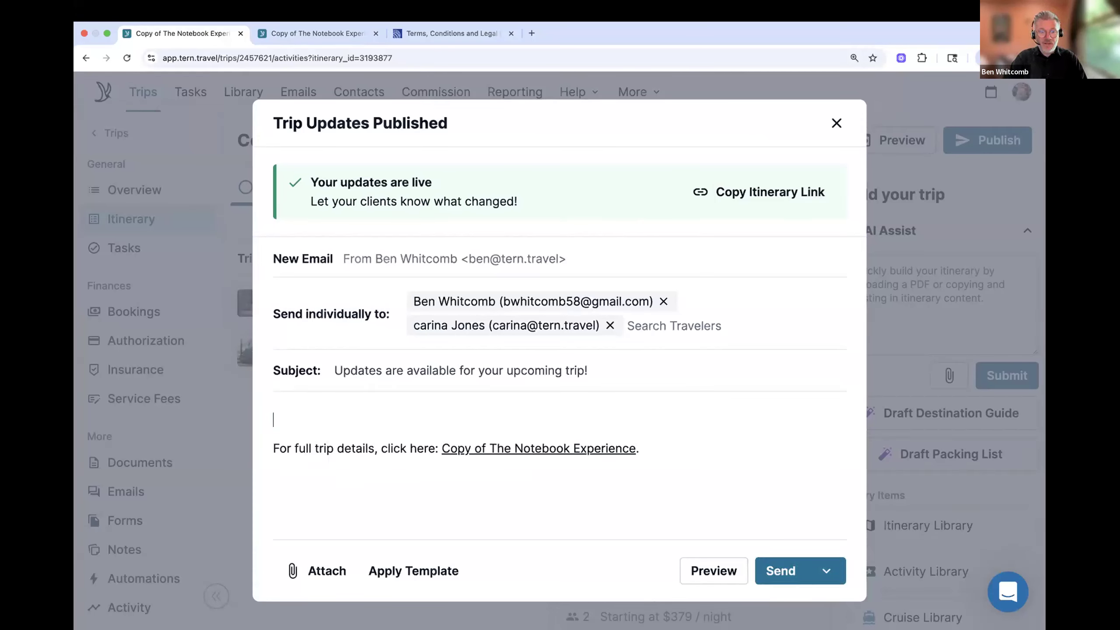
{"action": "type", "text": "Hey There."}
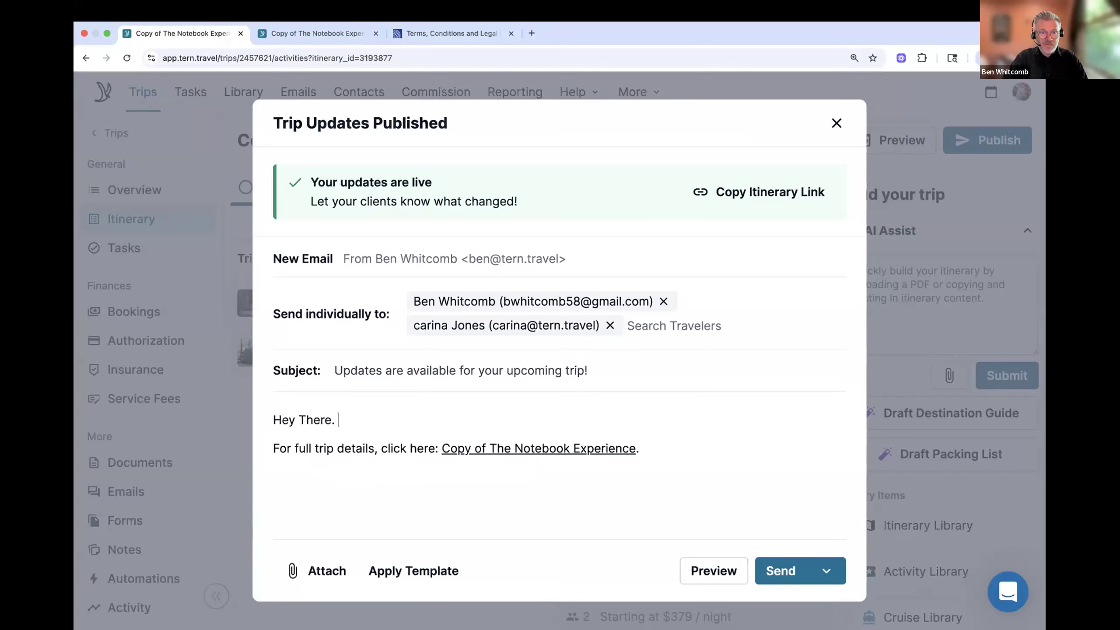
{"action": "key", "text": "Return"}
{"action": "type", "text": "You"}
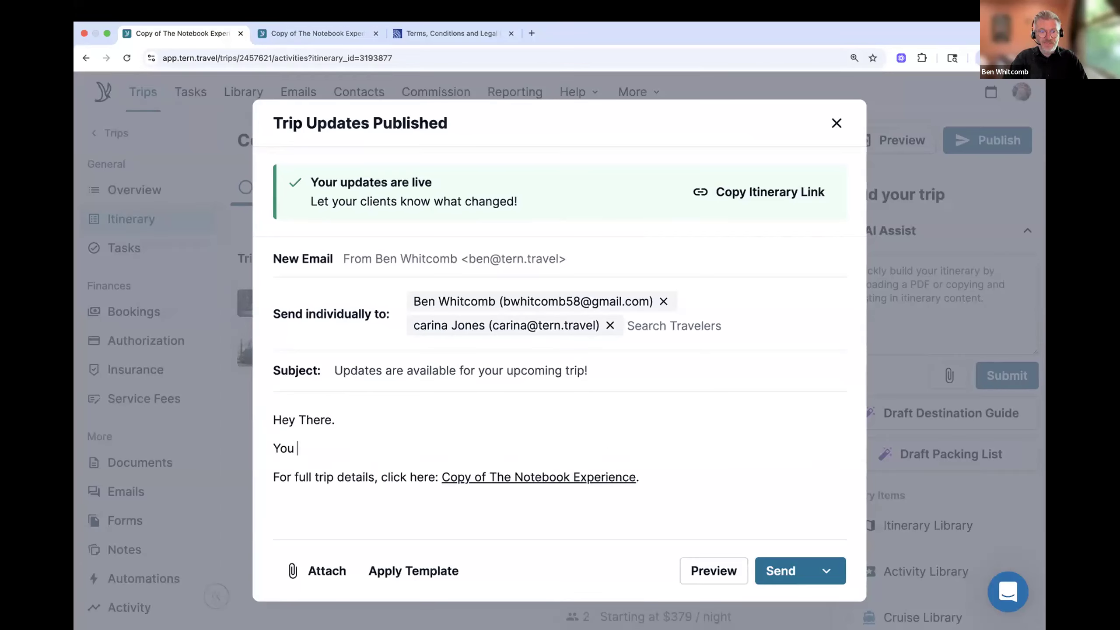
{"action": "type", "text": "r trip is ready."}
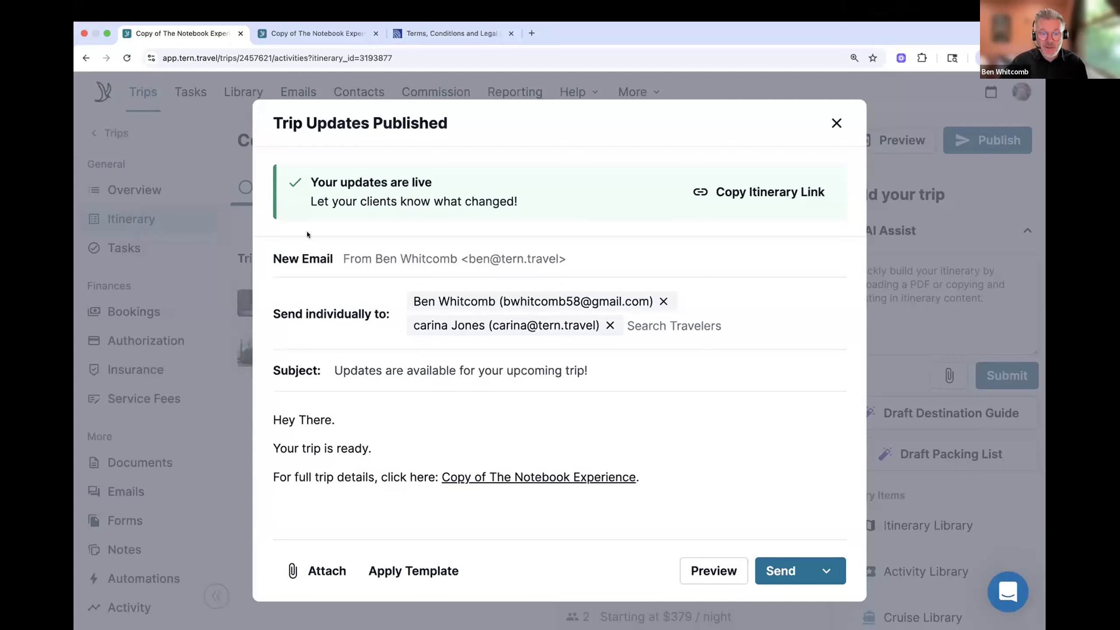
{"action": "left_click", "coordinate": [563, 467]}
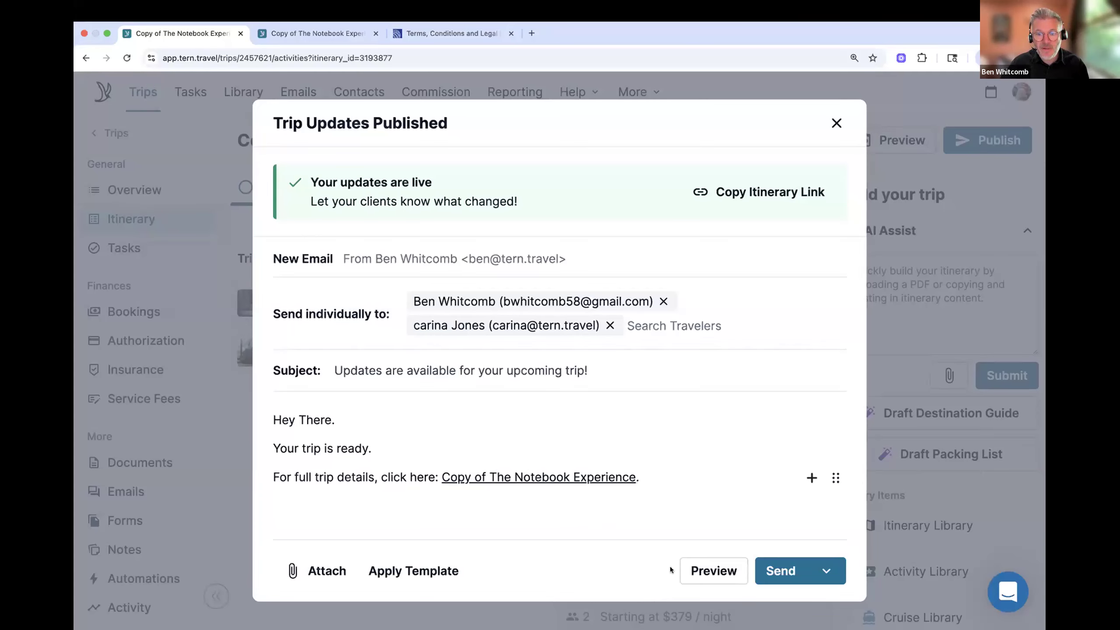
- Preview the trip update email through to its signature and send it to both travelers
{"action": "left_click", "coordinate": [713, 570]}
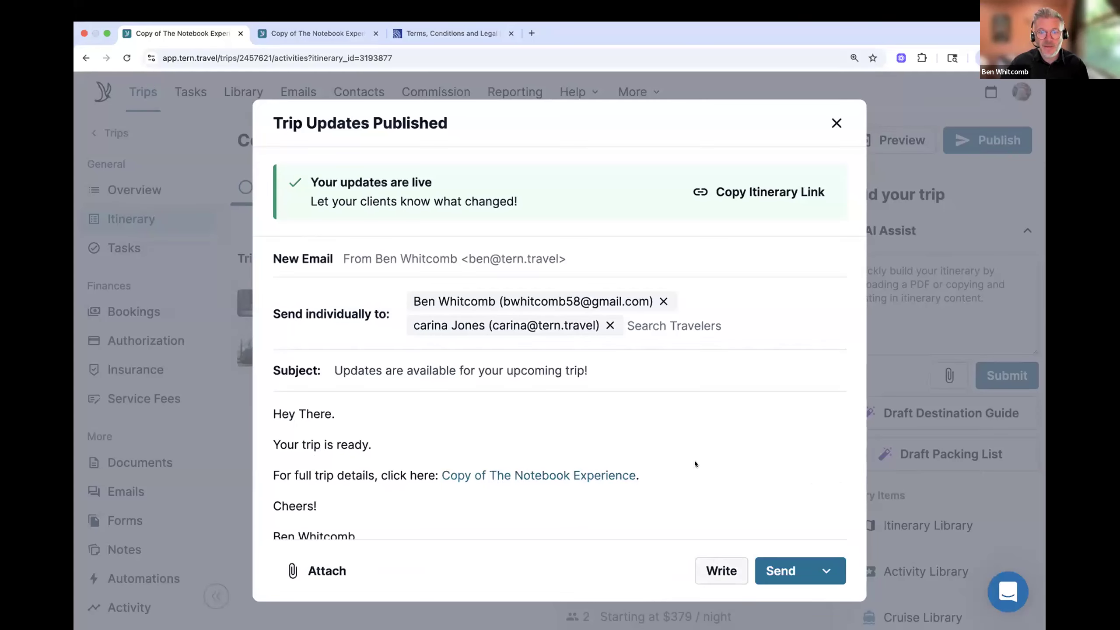
{"action": "scroll", "coordinate": [671, 412], "scroll_direction": "down", "scroll_amount": 2}
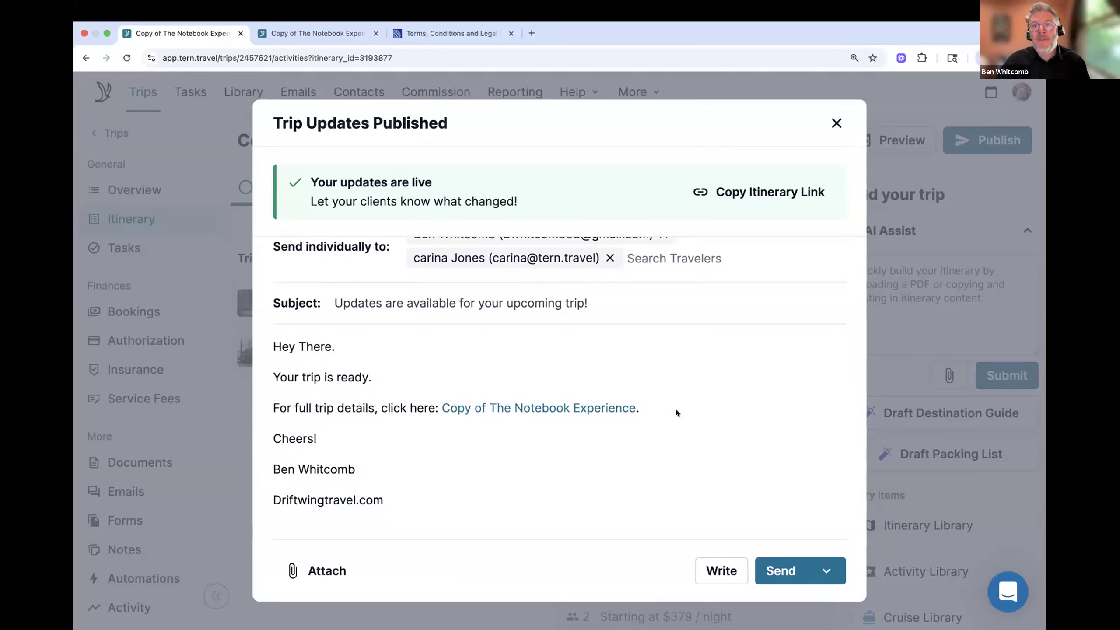
{"action": "left_click", "coordinate": [791, 569]}
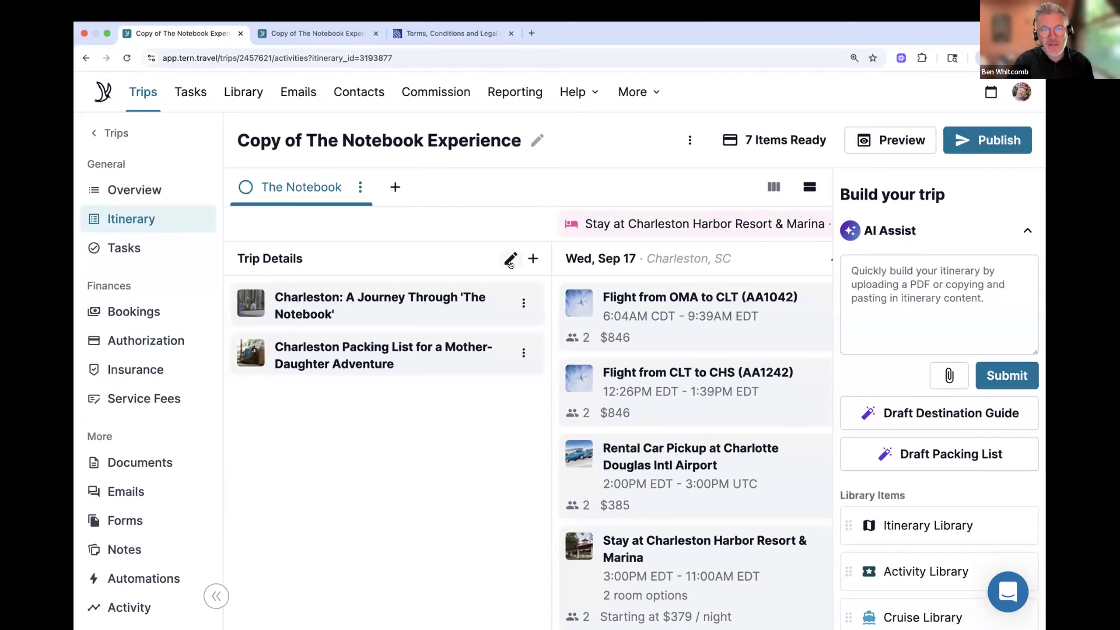
- Switch to the client's browser window and look over the published itinerary's header, Overview and next-step options
{"action": "key", "text": "ctrl+Right"}
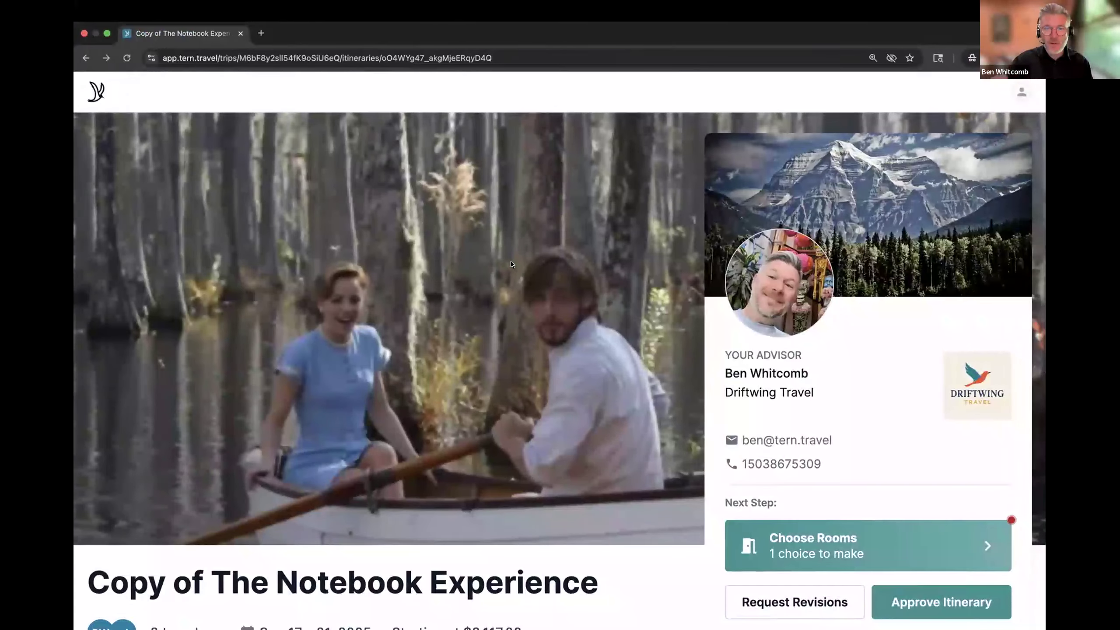
{"action": "scroll", "coordinate": [510, 264], "scroll_direction": "down", "scroll_amount": 3}
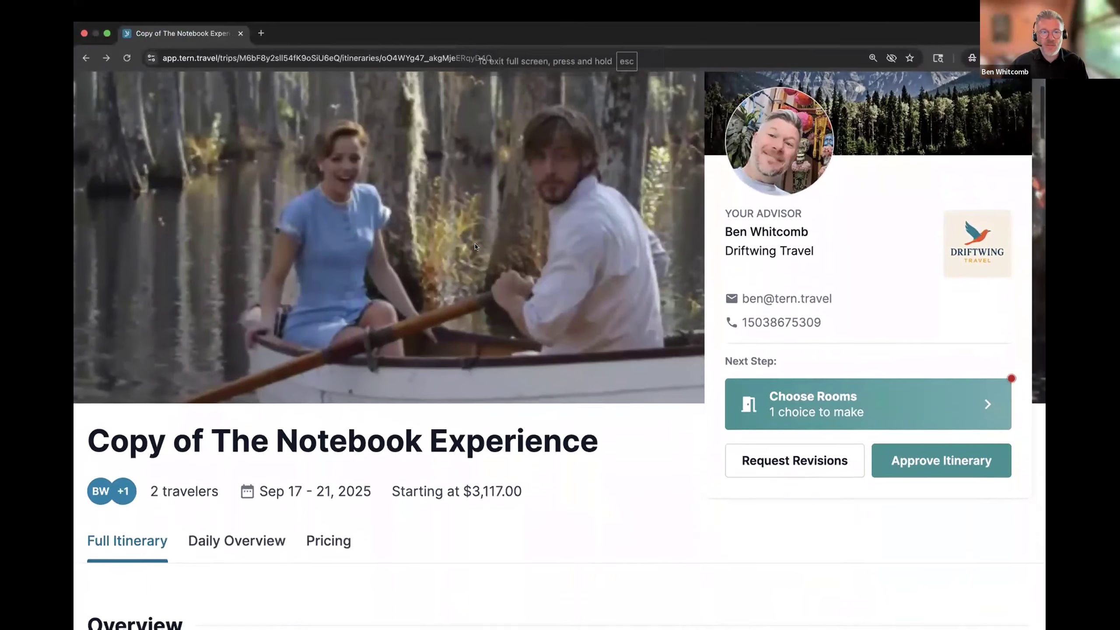
{"action": "scroll", "coordinate": [475, 246], "scroll_direction": "down", "scroll_amount": 5}
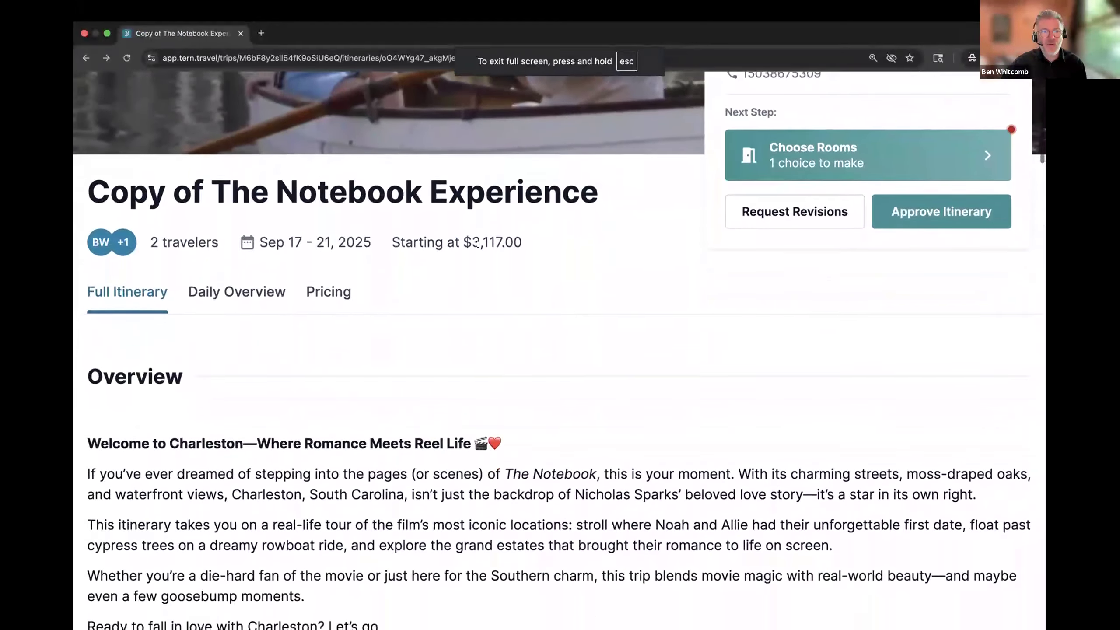
{"action": "scroll", "coordinate": [278, 249], "scroll_direction": "up", "scroll_amount": 4}
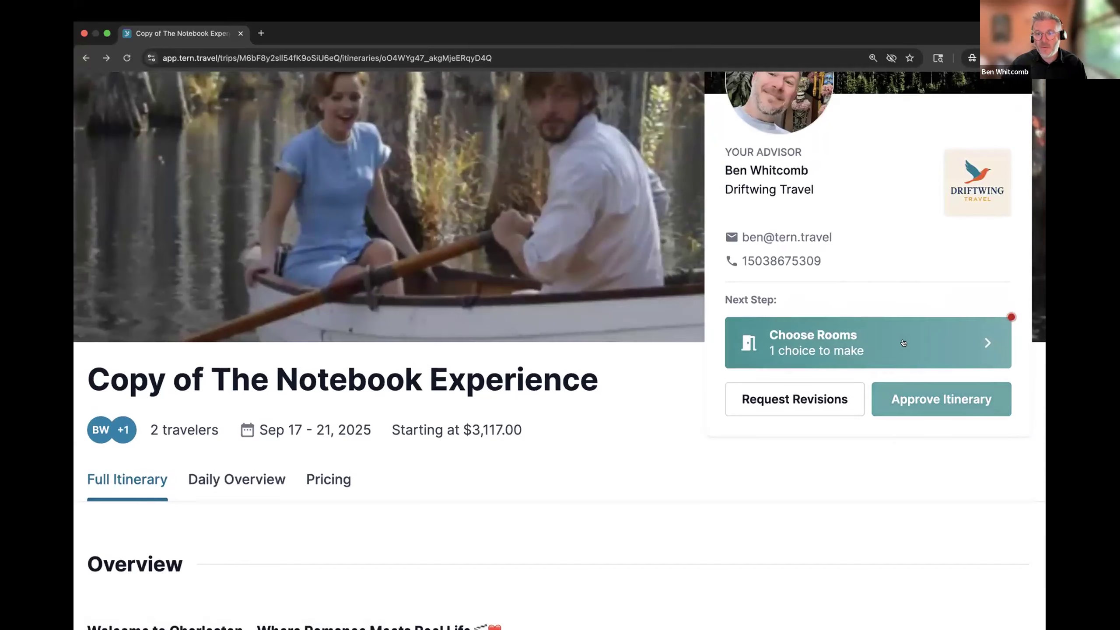
- Open the client's room choice and view the details of the Superior 2 Queen Harbor View and Inland View rooms
{"action": "left_click", "coordinate": [872, 339]}
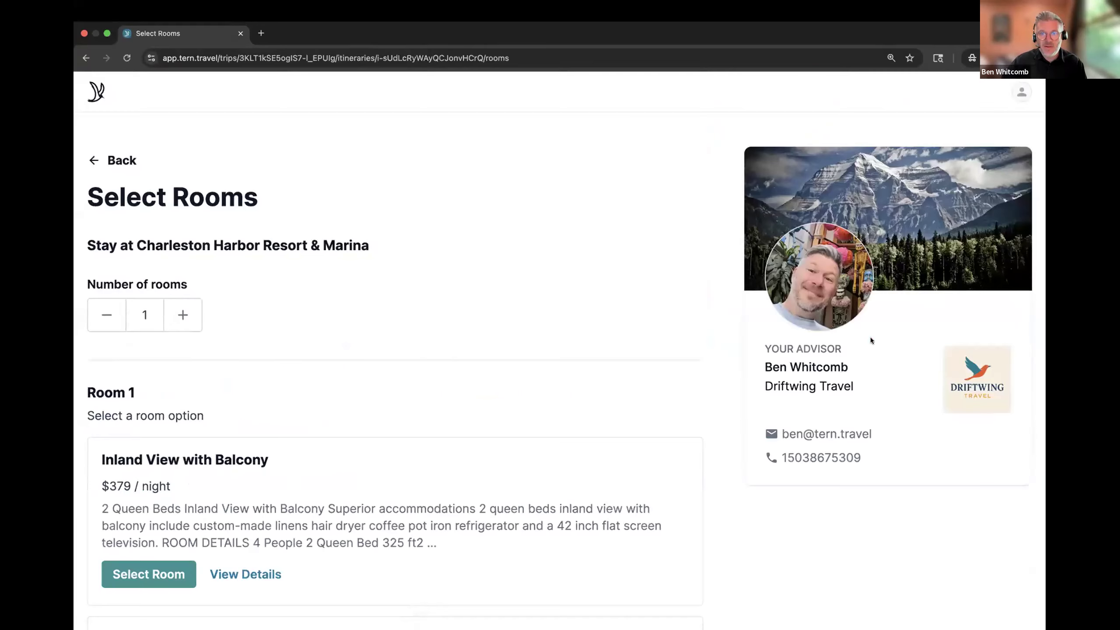
{"action": "scroll", "coordinate": [523, 305], "scroll_direction": "down", "scroll_amount": 5}
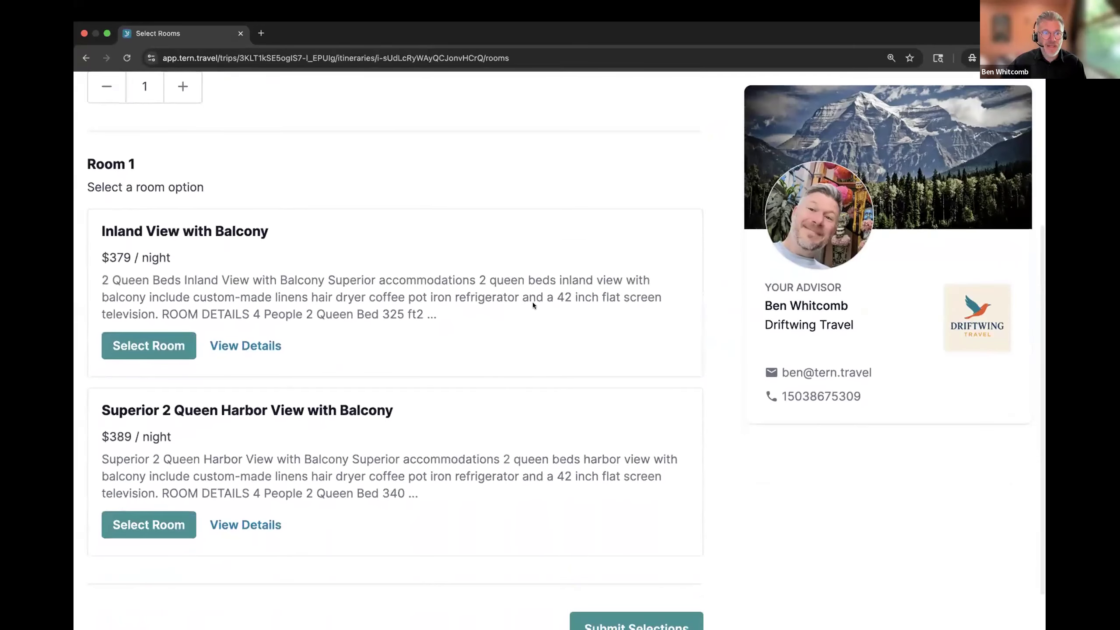
{"action": "left_click", "coordinate": [249, 525]}
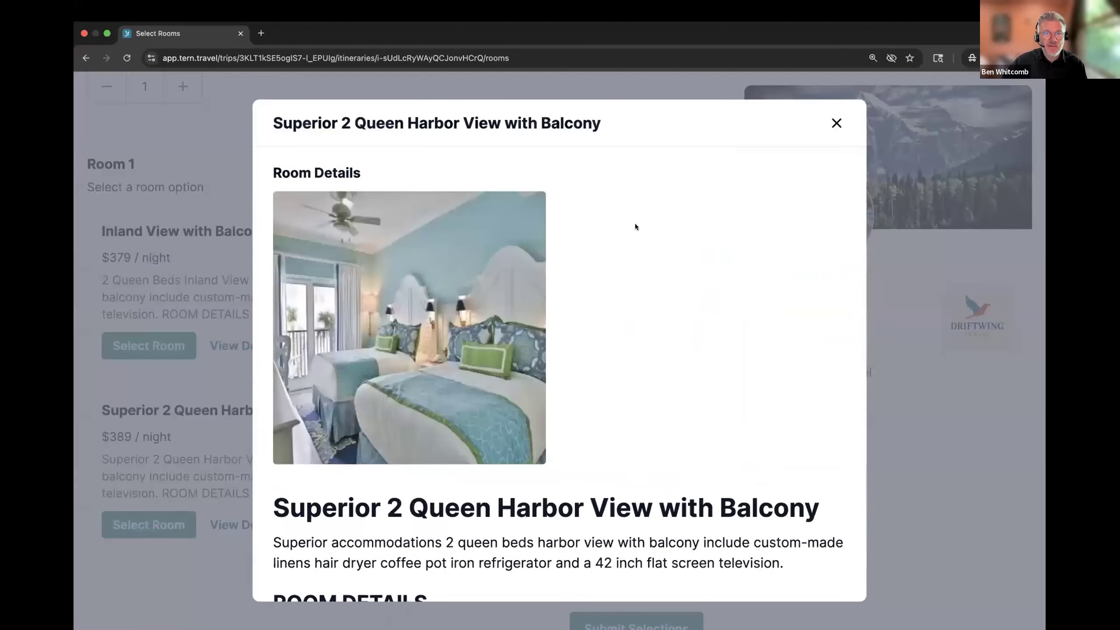
{"action": "left_click", "coordinate": [836, 123]}
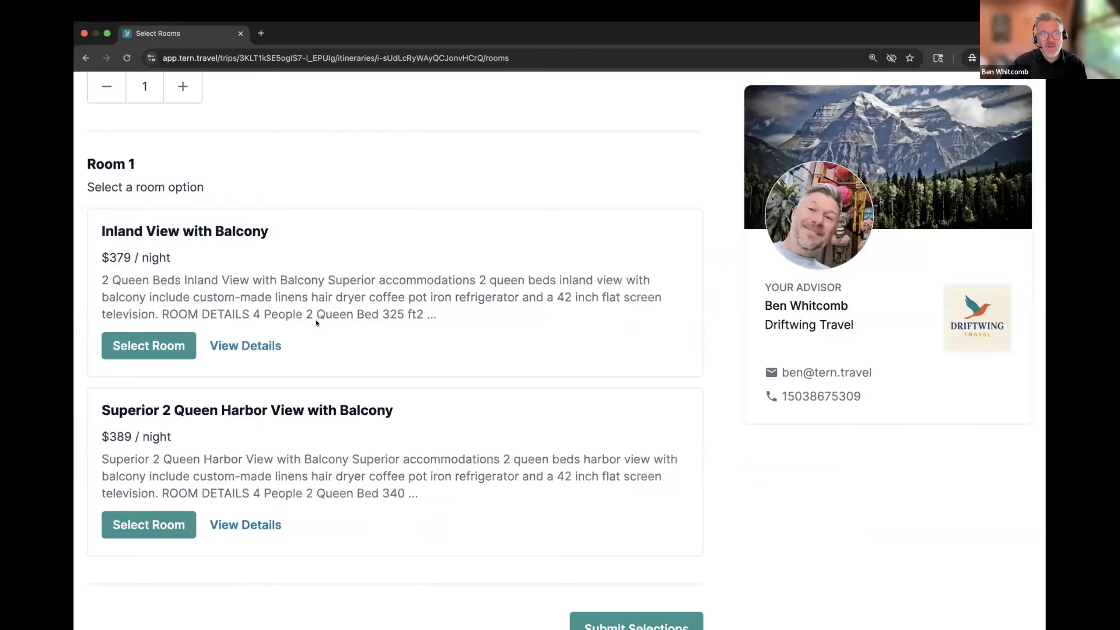
{"action": "left_click", "coordinate": [268, 346]}
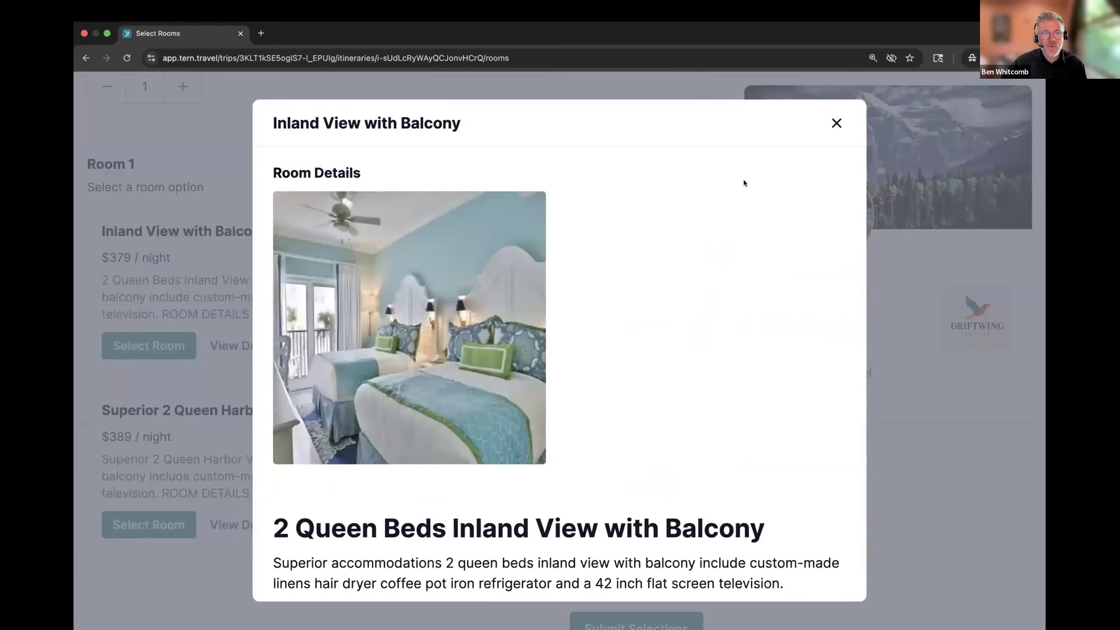
{"action": "left_click", "coordinate": [827, 128]}
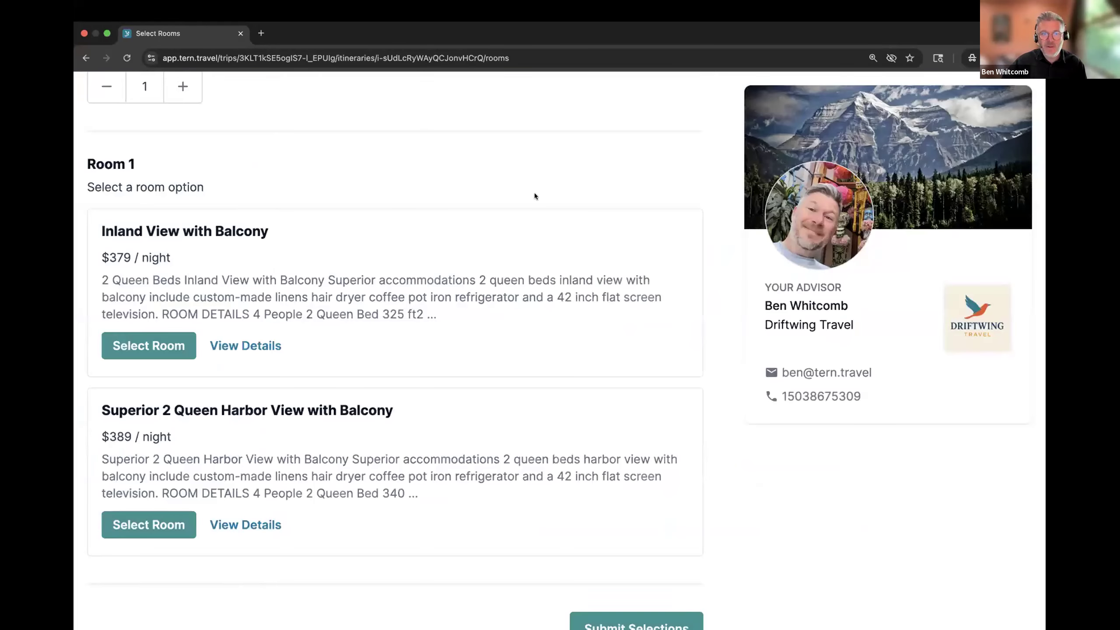
- Select the Superior 2 Queen Harbor View with Balcony for Room 1 and submit the room selection
{"action": "left_click", "coordinate": [164, 522]}
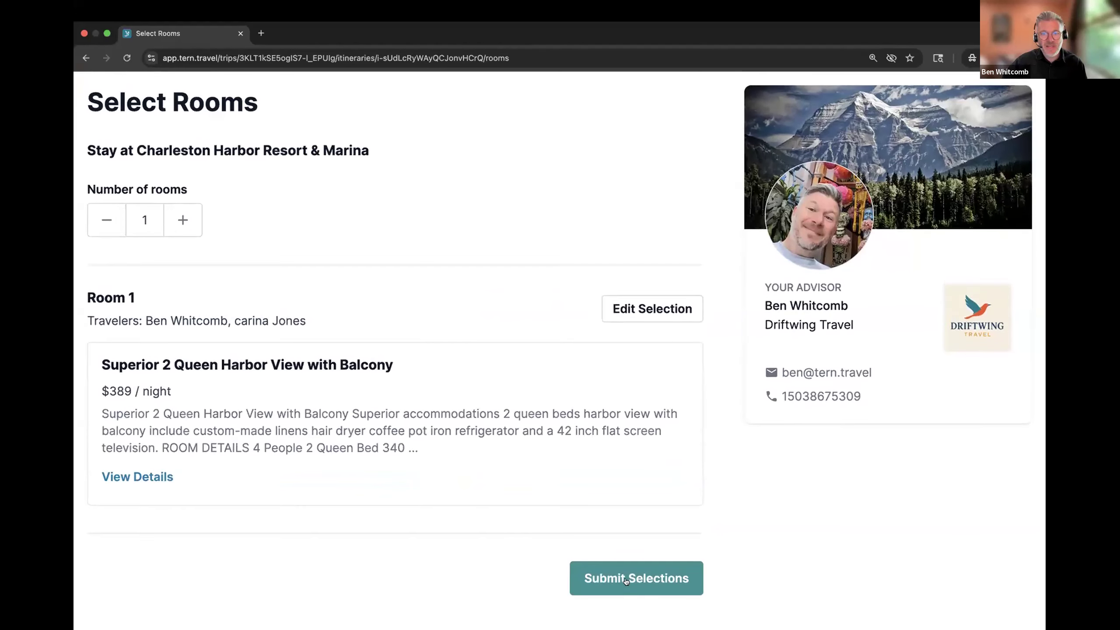
{"action": "left_click", "coordinate": [626, 580]}
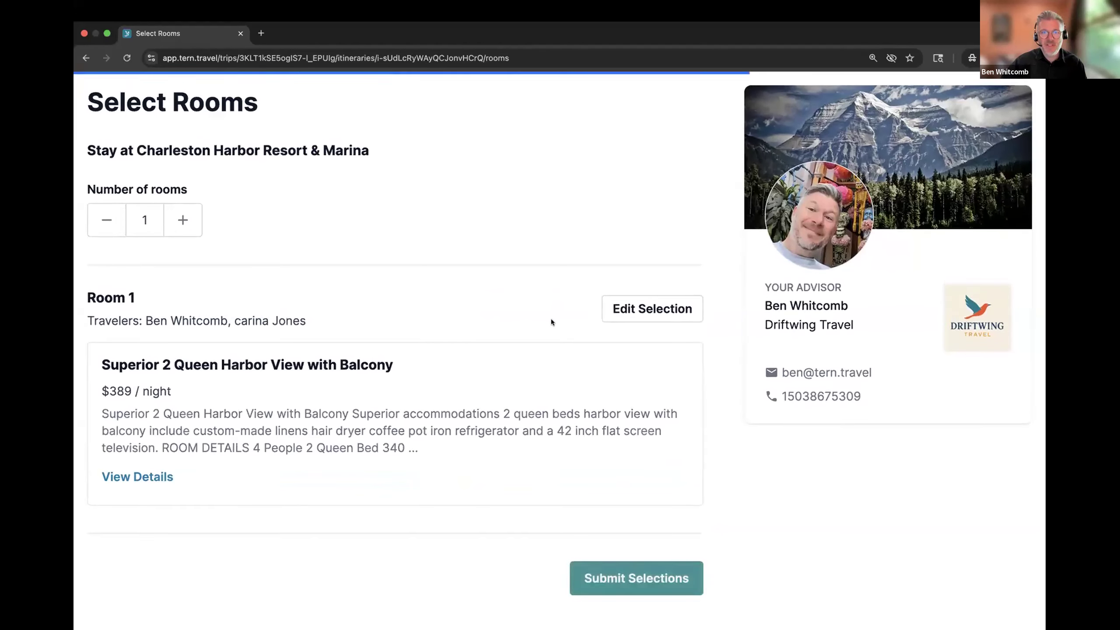
- Review the items to authorize on the payment authorization page, down to the total and card details section
{"action": "scroll", "coordinate": [521, 333], "scroll_direction": "down", "scroll_amount": 5}
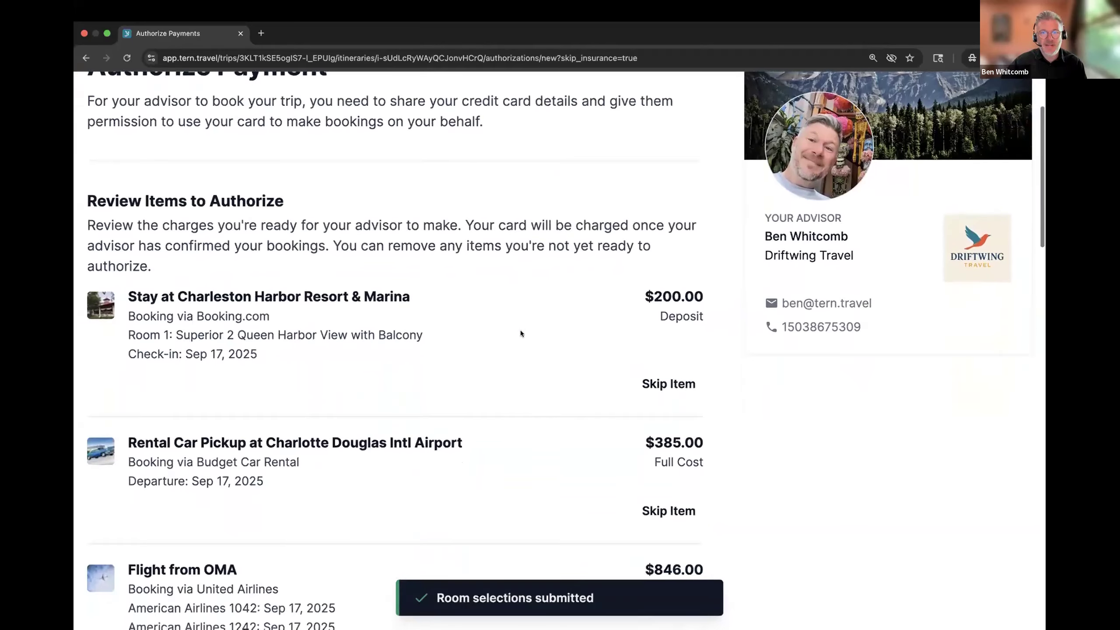
{"action": "scroll", "coordinate": [521, 332], "scroll_direction": "down", "scroll_amount": 8}
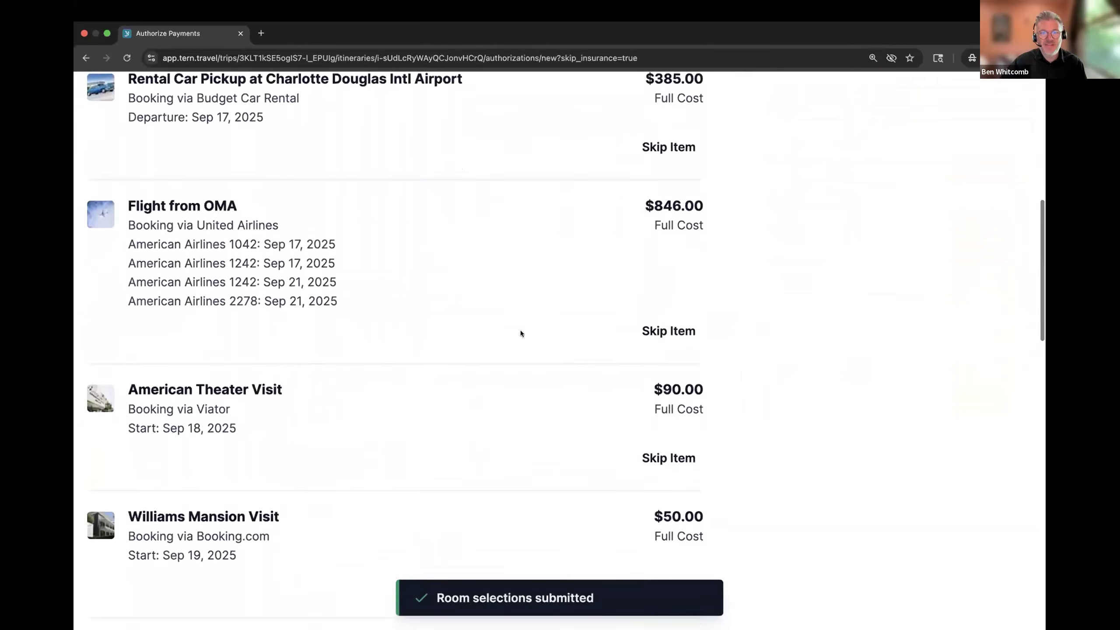
{"action": "scroll", "coordinate": [520, 333], "scroll_direction": "down", "scroll_amount": 8}
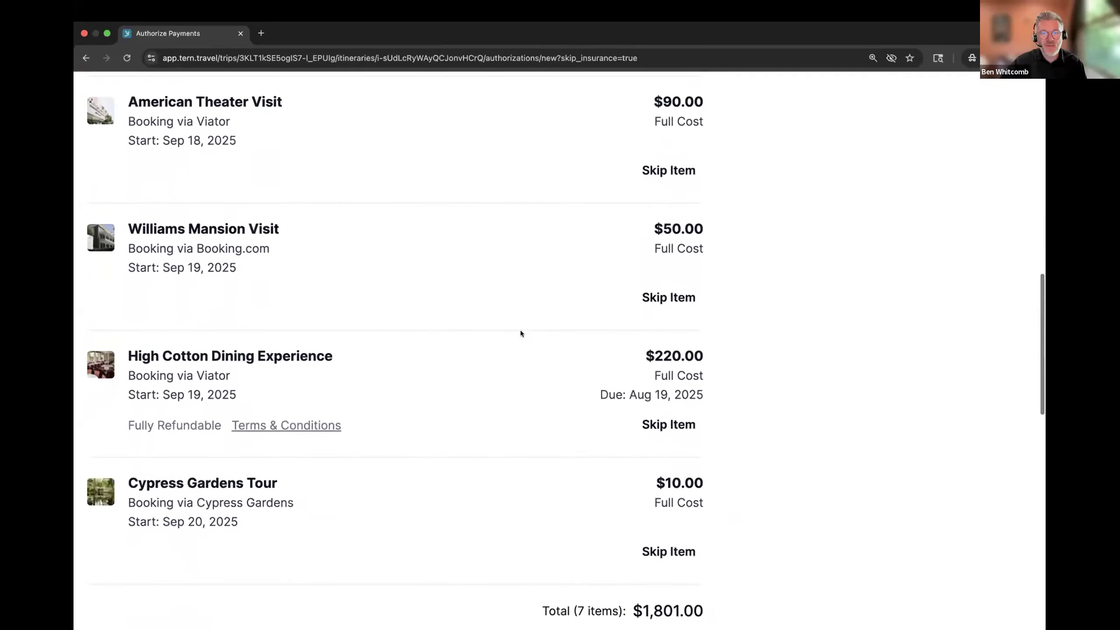
{"action": "scroll", "coordinate": [520, 333], "scroll_direction": "down", "scroll_amount": 7}
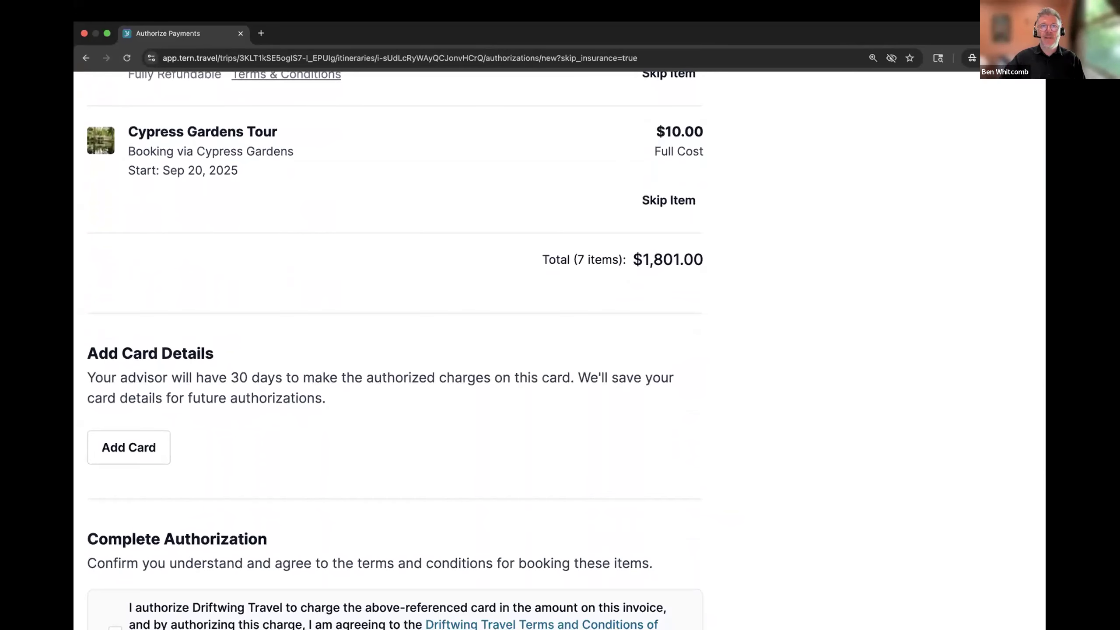
- Open the form for adding a credit card, look over its card and billing address fields, and close it without saving
{"action": "left_click", "coordinate": [154, 446]}
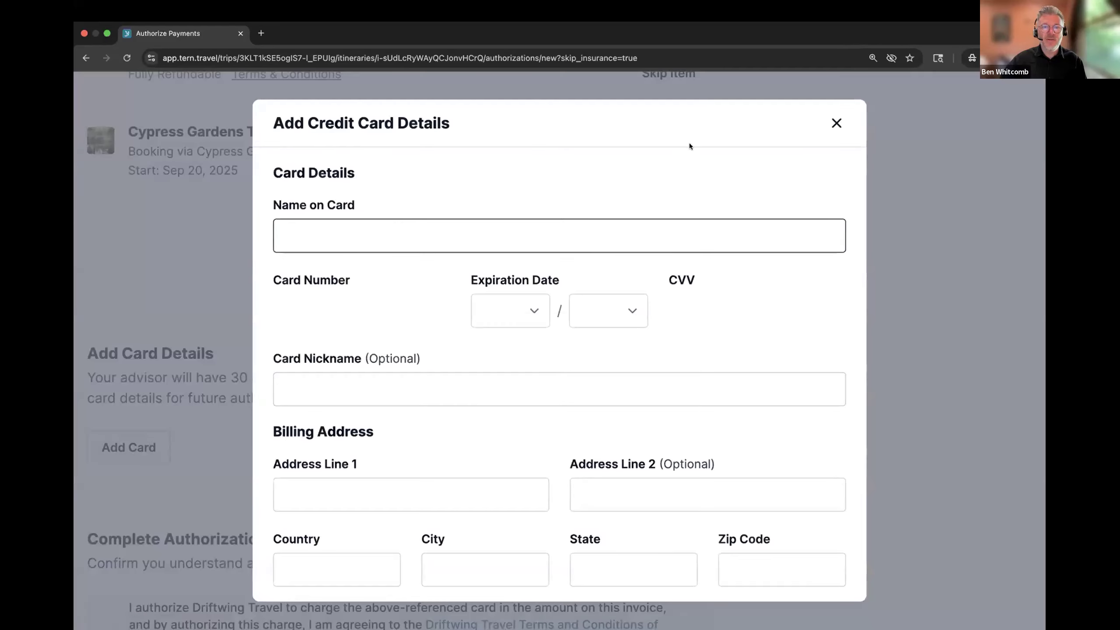
{"action": "left_click", "coordinate": [690, 146]}
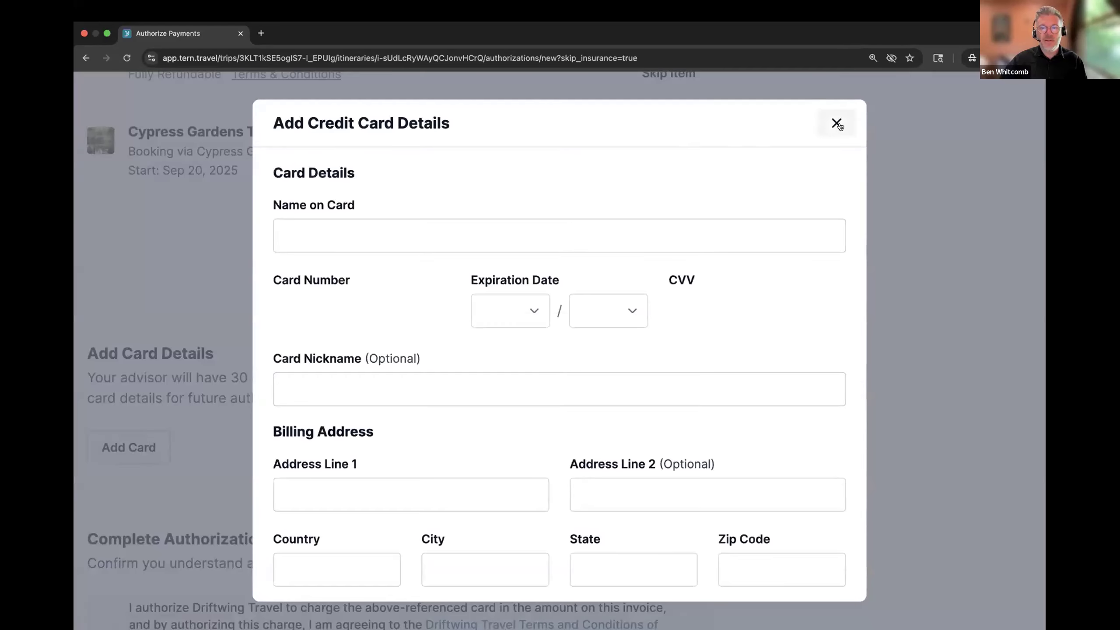
{"action": "scroll", "coordinate": [634, 292], "scroll_direction": "down", "scroll_amount": 3}
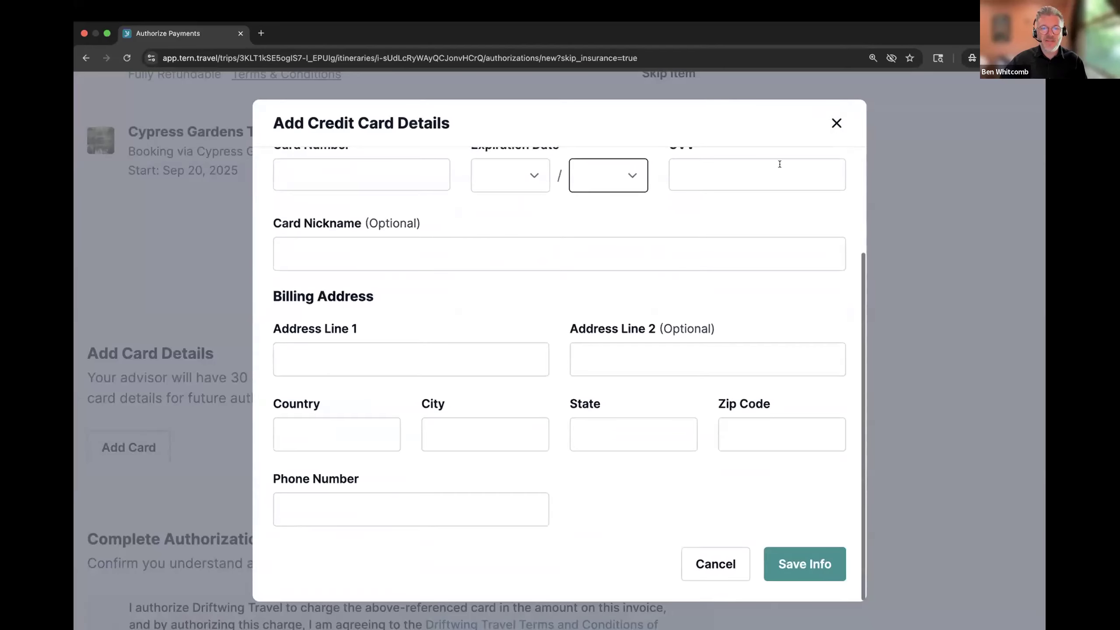
{"action": "left_click", "coordinate": [835, 123]}
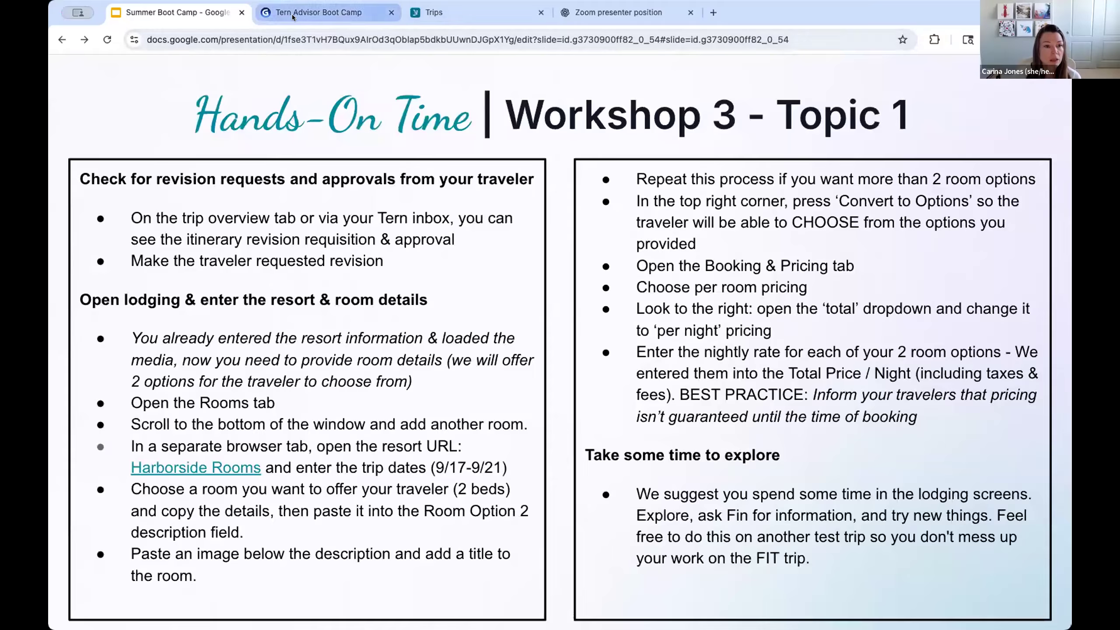
- Switch to the Tern Advisor Boot Camp guide and collapse the Topic 1 skill building checklist
{"action": "left_click", "coordinate": [292, 17]}
{"action": "scroll", "coordinate": [334, 357], "scroll_direction": "up", "scroll_amount": 5}
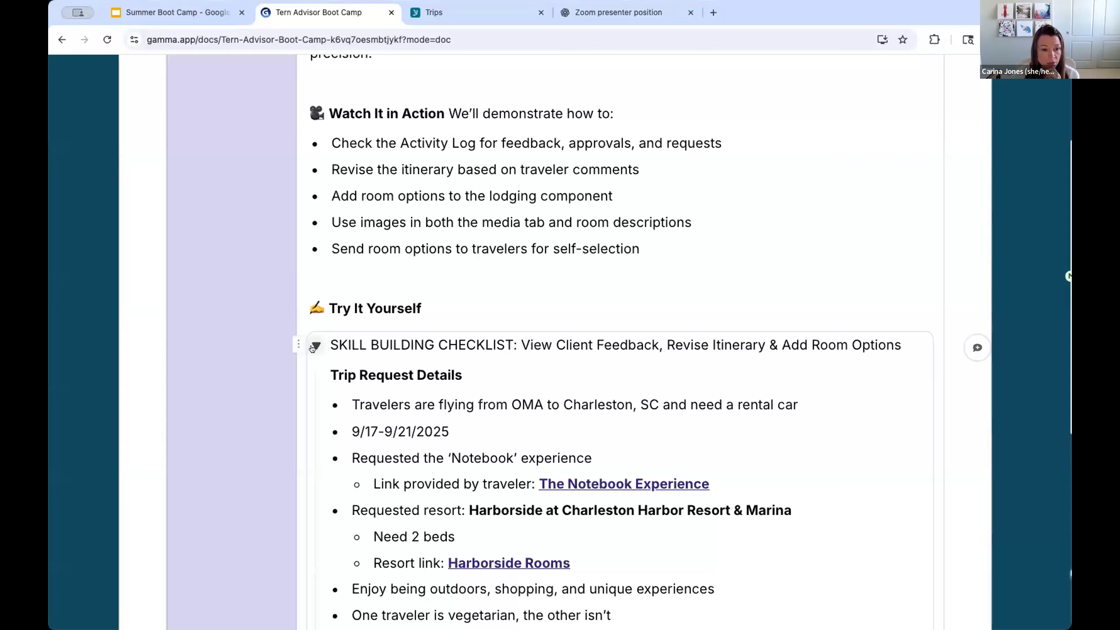
{"action": "left_click", "coordinate": [312, 348]}
{"action": "scroll", "coordinate": [456, 350], "scroll_direction": "up", "scroll_amount": 5}
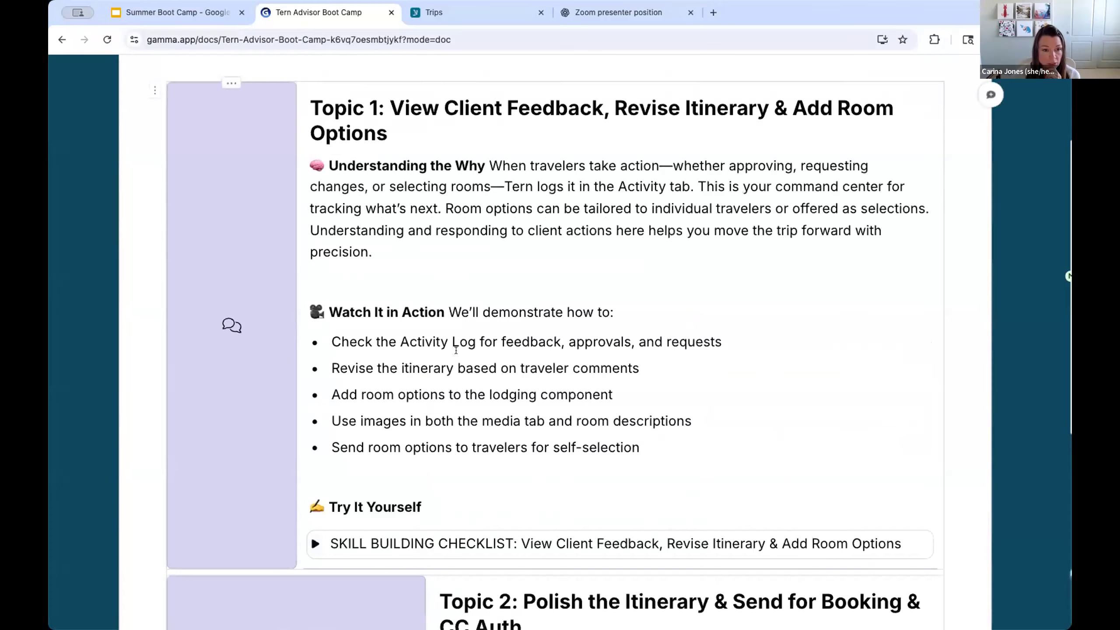
- Expand the Topic 2 skill building checklist, read through it, and highlight the instruction on authorizing payments with a test card
{"action": "scroll", "coordinate": [455, 350], "scroll_direction": "down", "scroll_amount": 3}
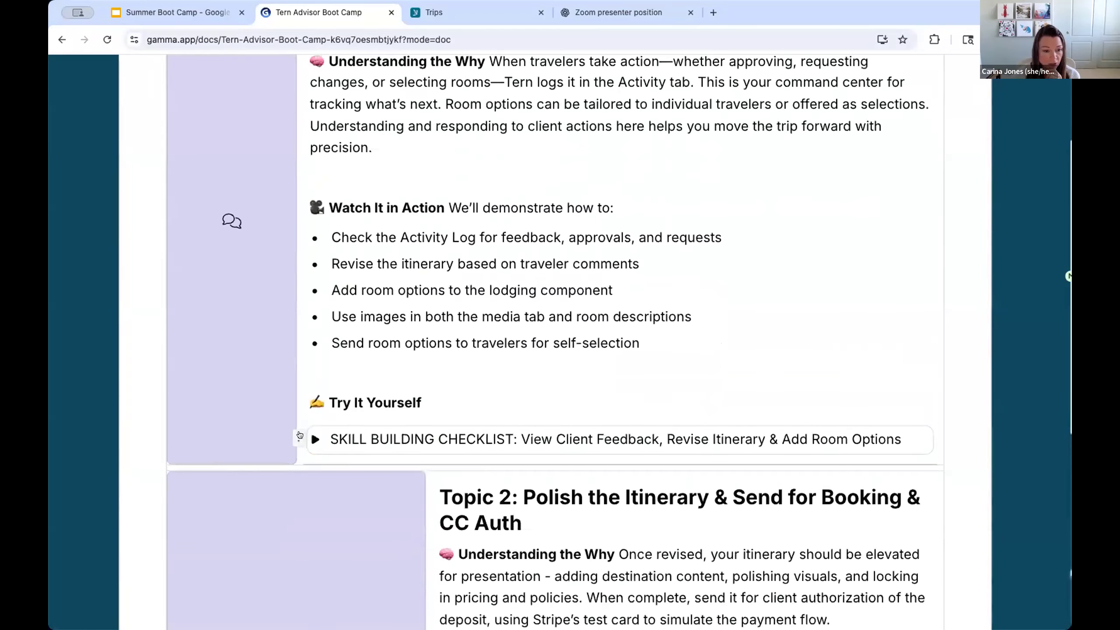
{"action": "scroll", "coordinate": [575, 450], "scroll_direction": "down", "scroll_amount": 10}
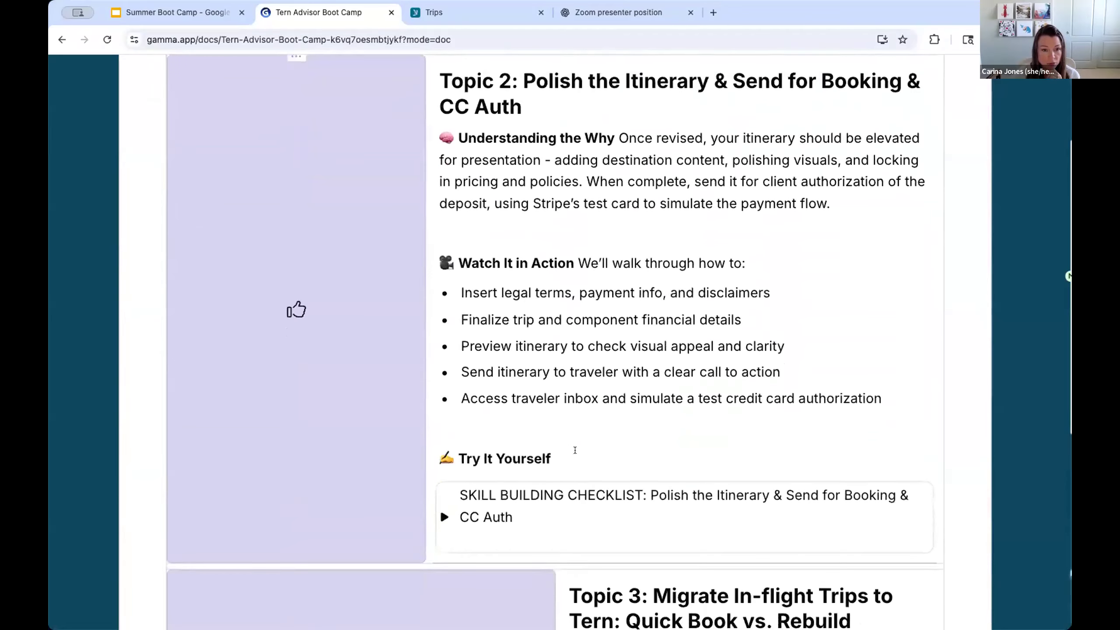
{"action": "left_click", "coordinate": [442, 508]}
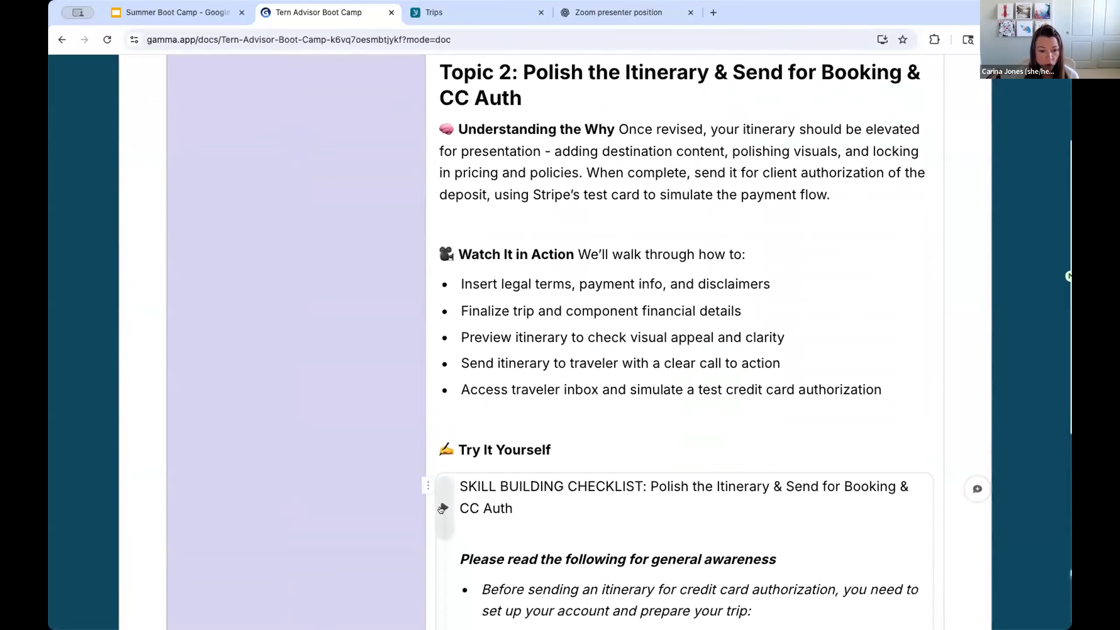
{"action": "scroll", "coordinate": [584, 521], "scroll_direction": "down", "scroll_amount": 7}
{"action": "scroll", "coordinate": [582, 521], "scroll_direction": "down", "scroll_amount": 2}
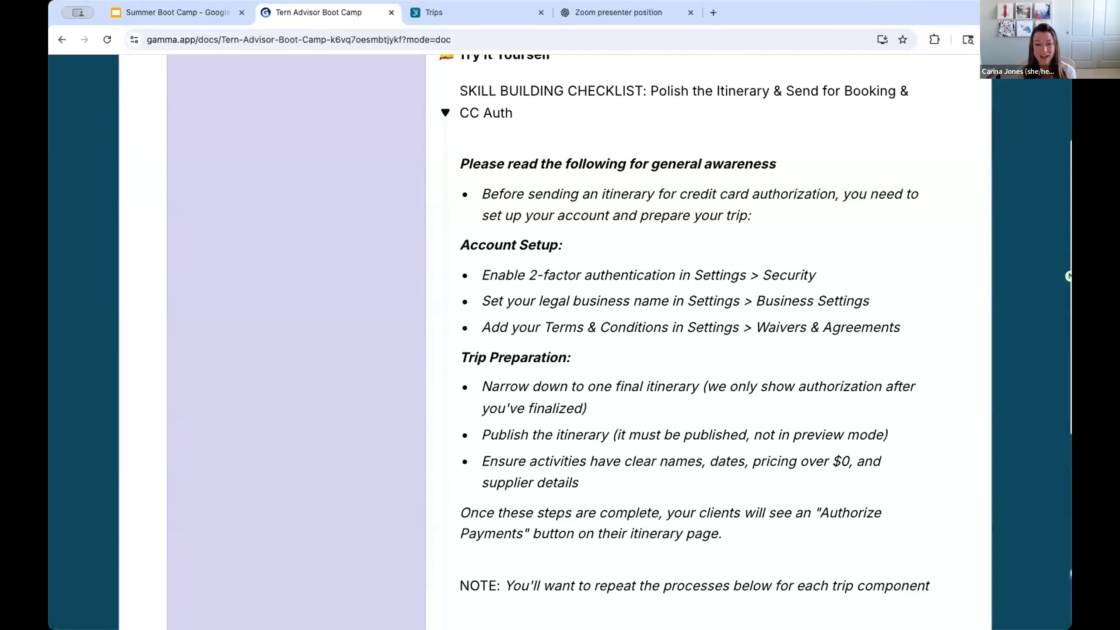
{"action": "scroll", "coordinate": [957, 472], "scroll_direction": "down", "scroll_amount": 20}
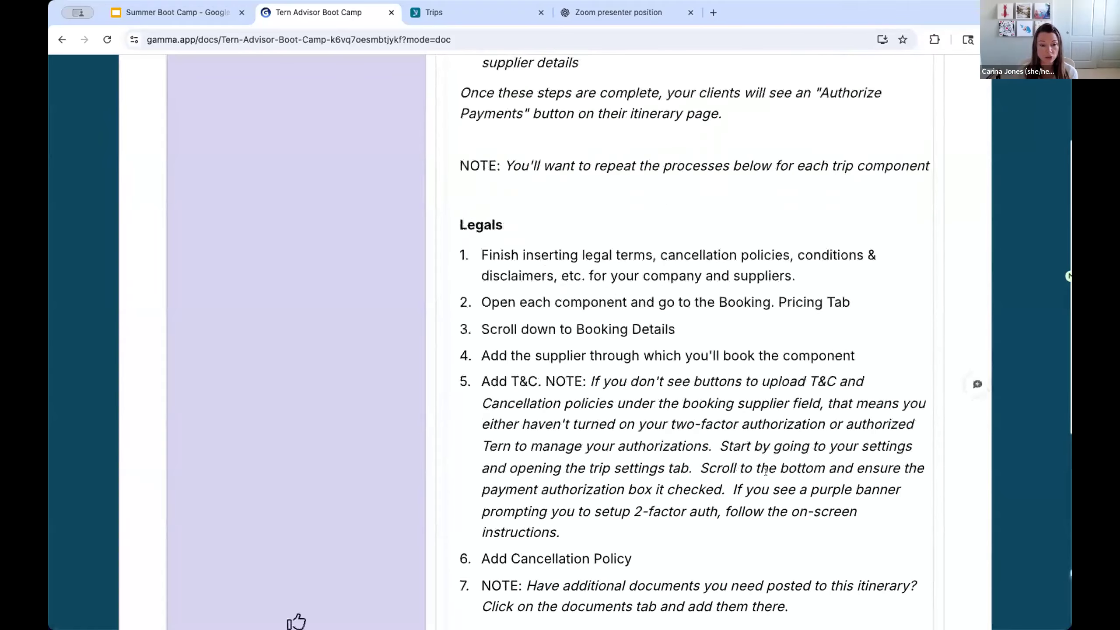
{"action": "scroll", "coordinate": [766, 471], "scroll_direction": "down", "scroll_amount": 15}
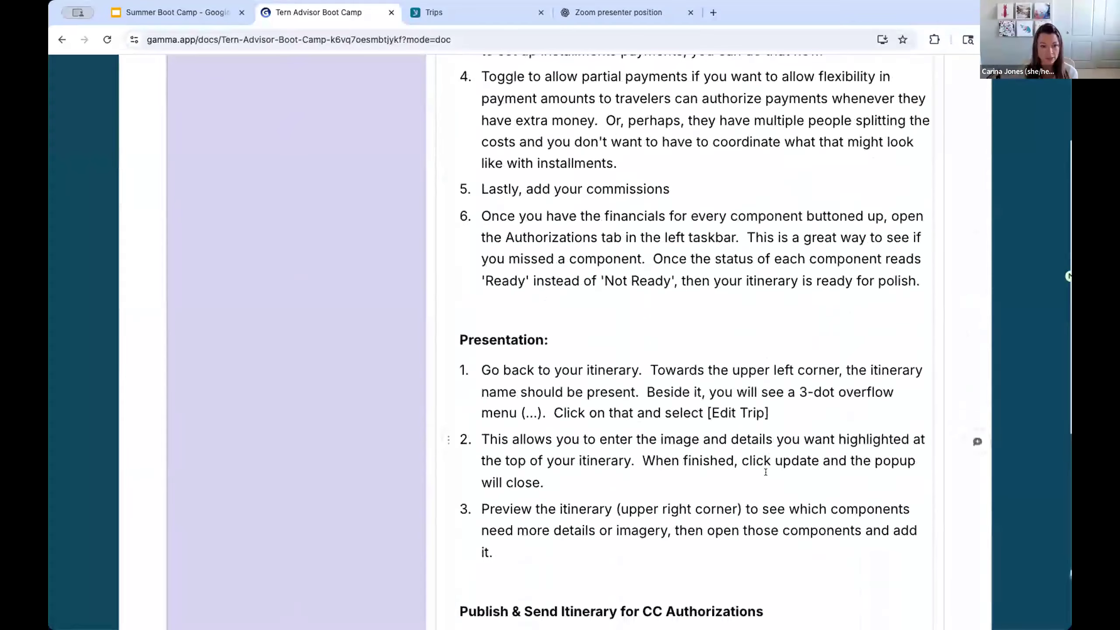
{"action": "scroll", "coordinate": [765, 471], "scroll_direction": "down", "scroll_amount": 2}
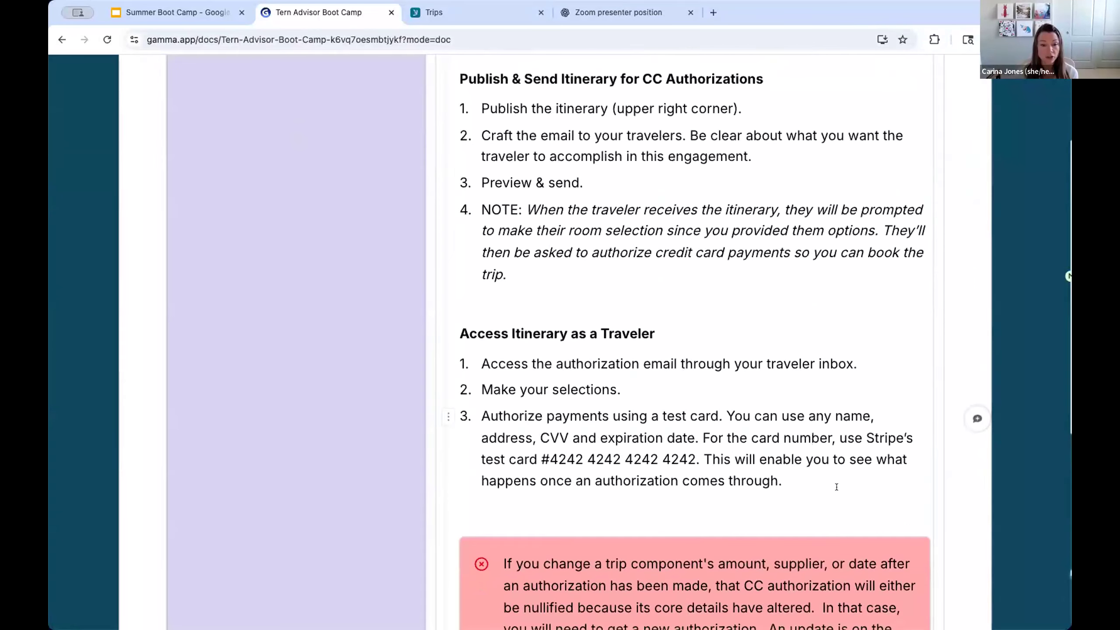
{"action": "left_click_drag", "start_coordinate": [780, 487], "coordinate": [477, 418]}
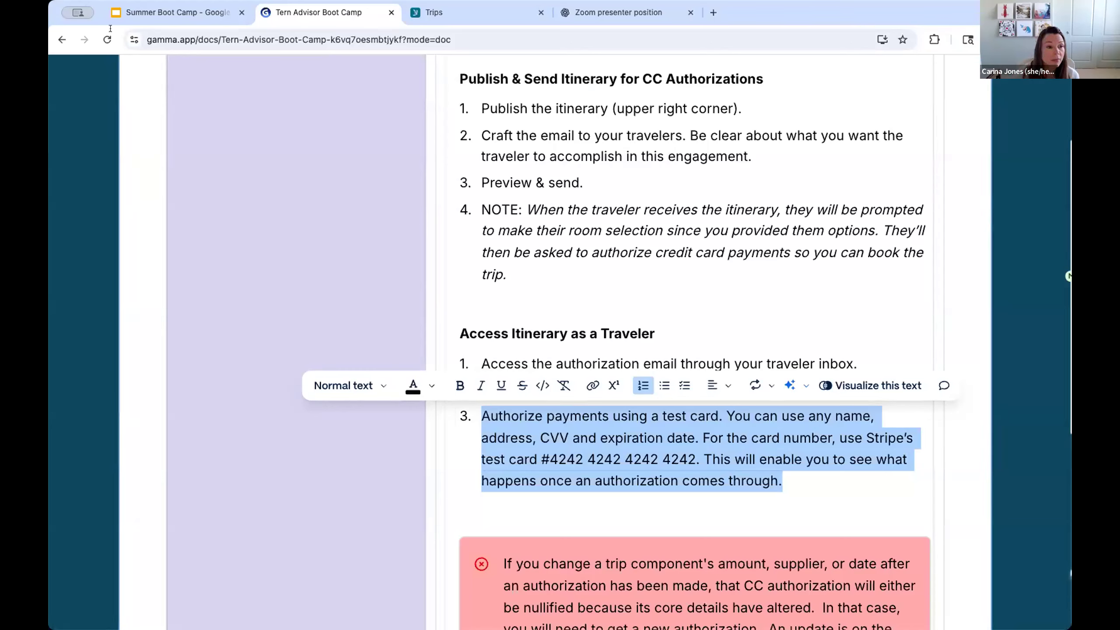
- Return to the Summer Boot Camp slides and advance to the Workshop 3 - Topic 2 hands-on slide
{"action": "left_click", "coordinate": [172, 13]}
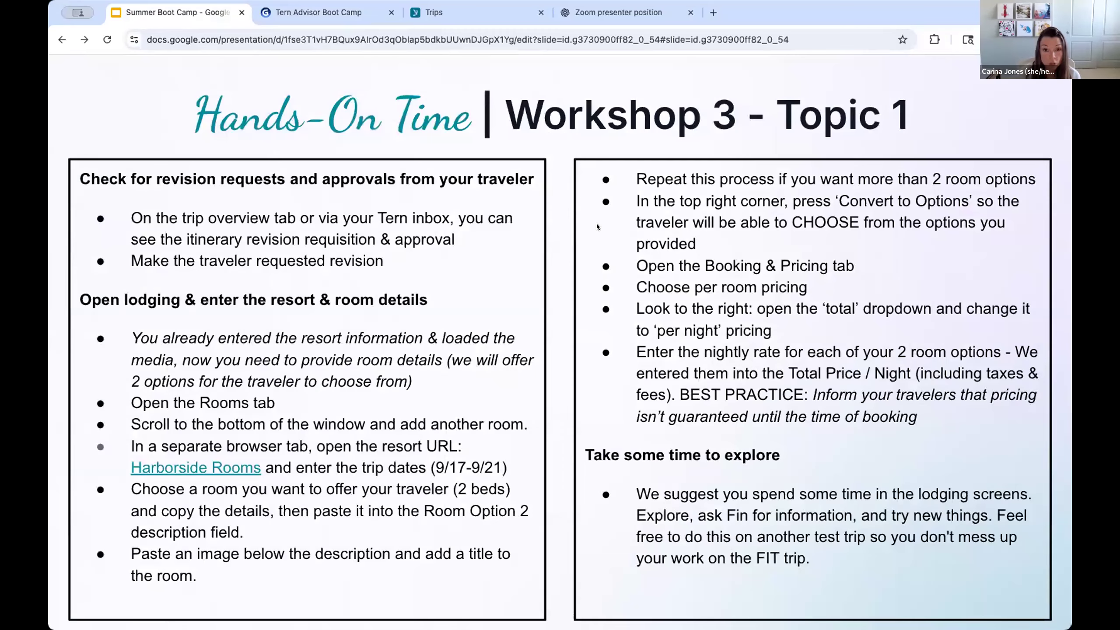
{"action": "key", "text": "Right"}
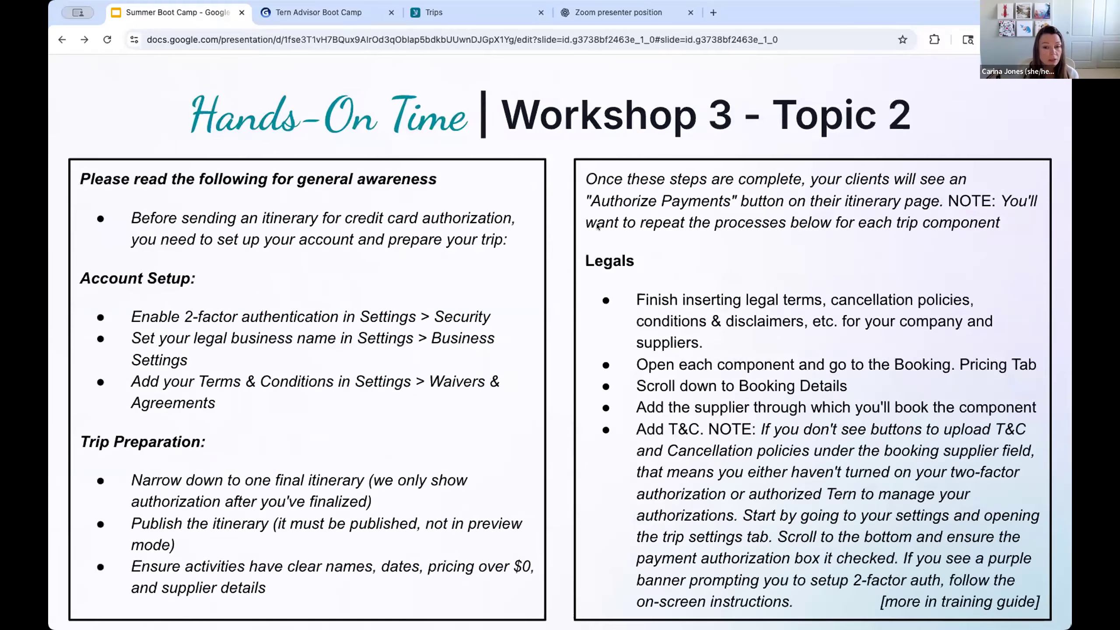
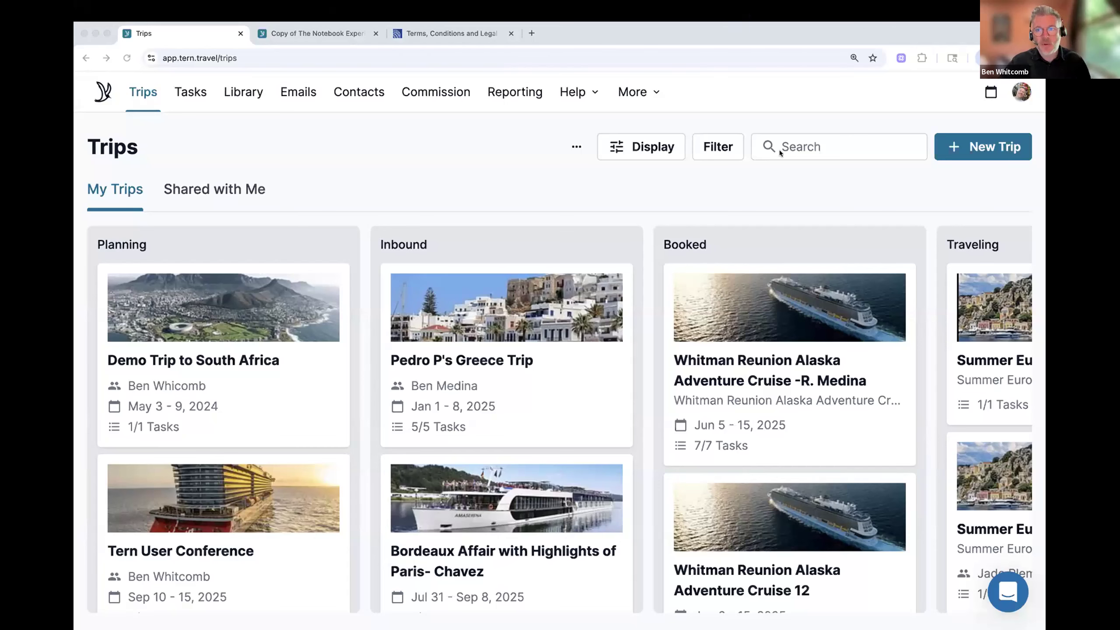
- Start a new trip and name it "Quick Book Italy-" followed by the client's surname
{"action": "left_click", "coordinate": [954, 150]}
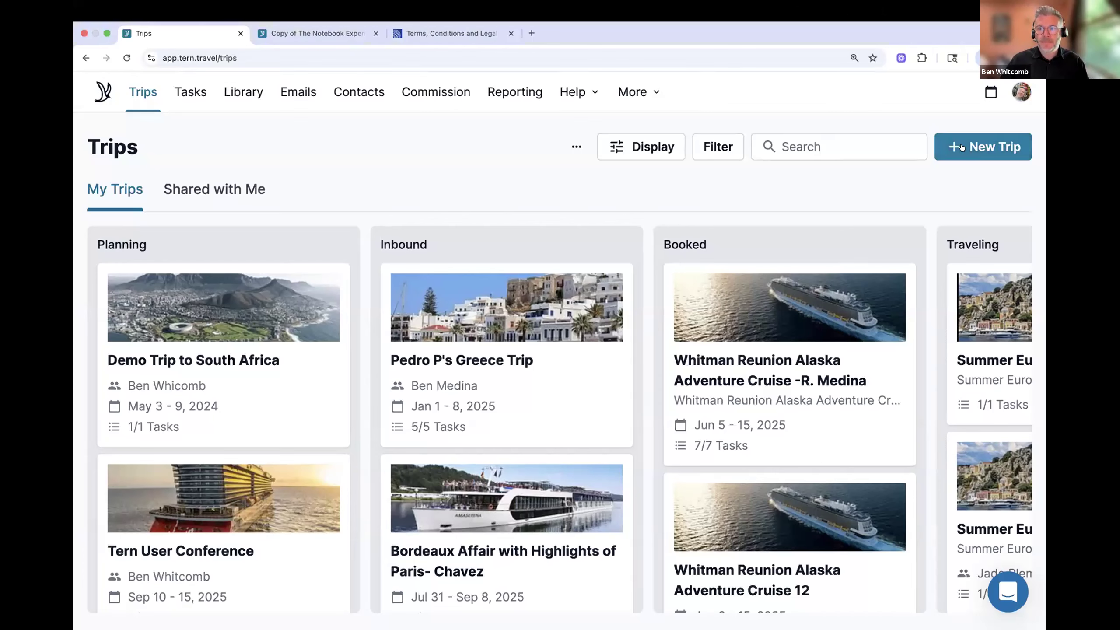
{"action": "left_click", "coordinate": [961, 148]}
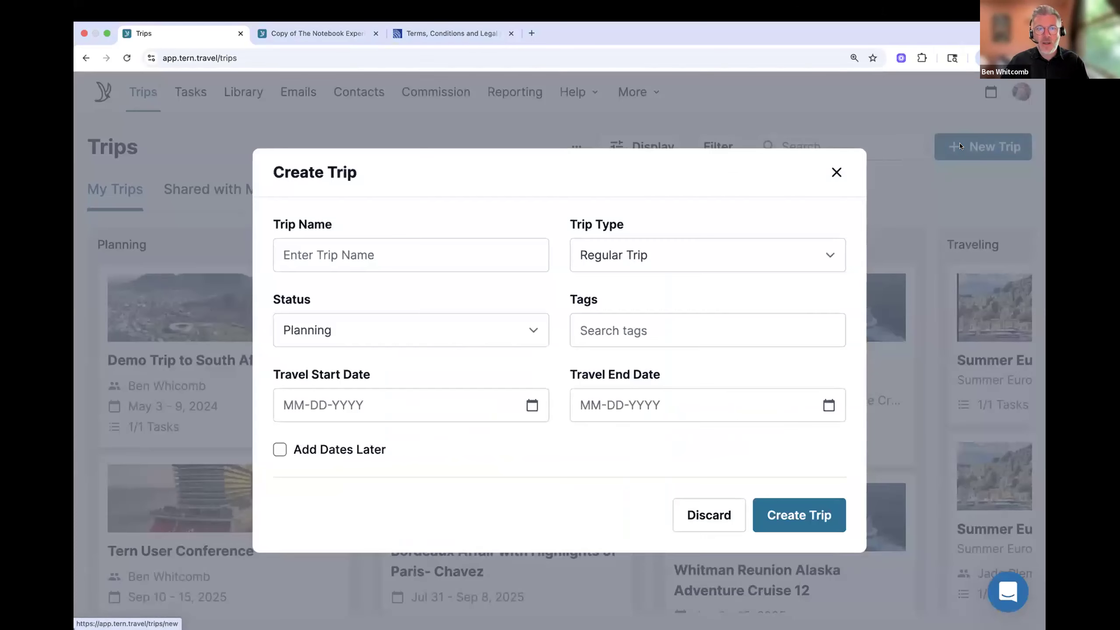
{"action": "left_click", "coordinate": [384, 255]}
{"action": "left_click", "coordinate": [384, 255]}
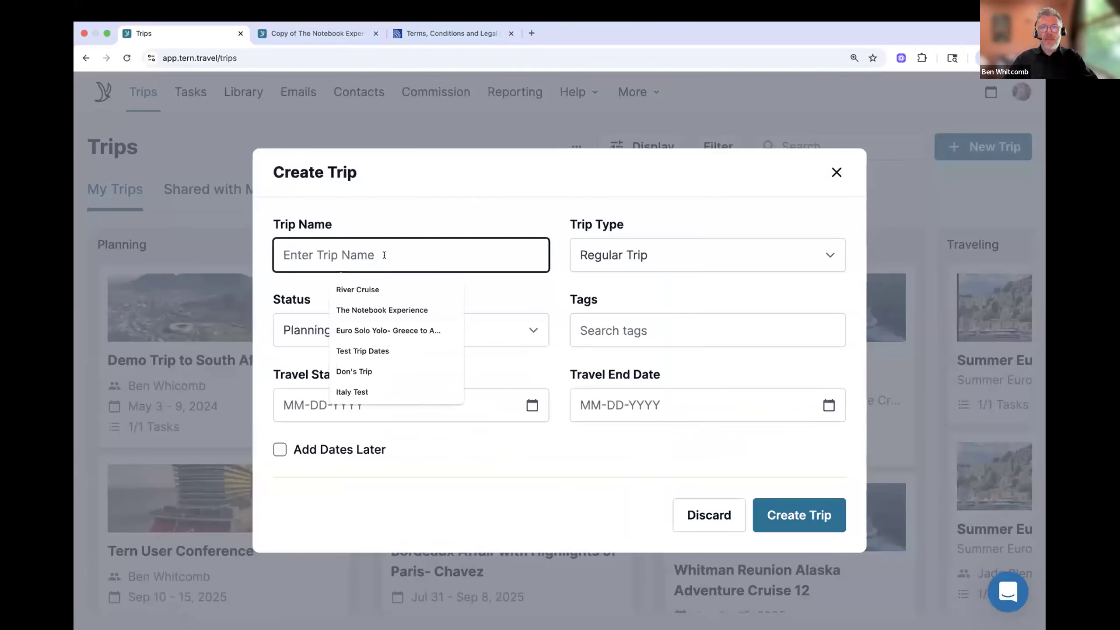
{"action": "type", "text": "Q"}
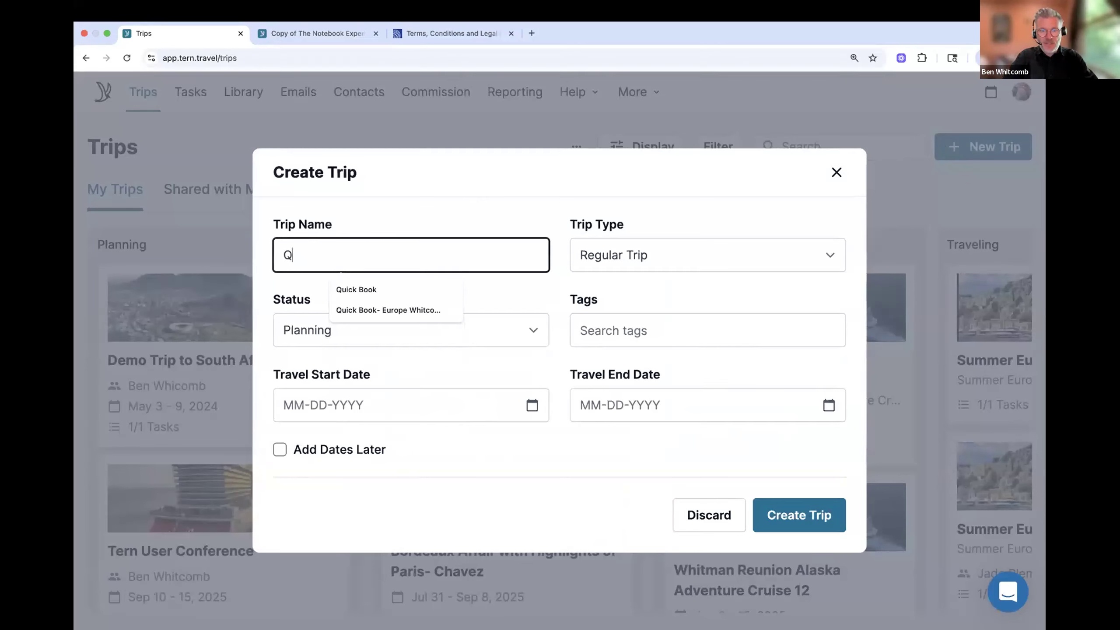
{"action": "type", "text": "uick"}
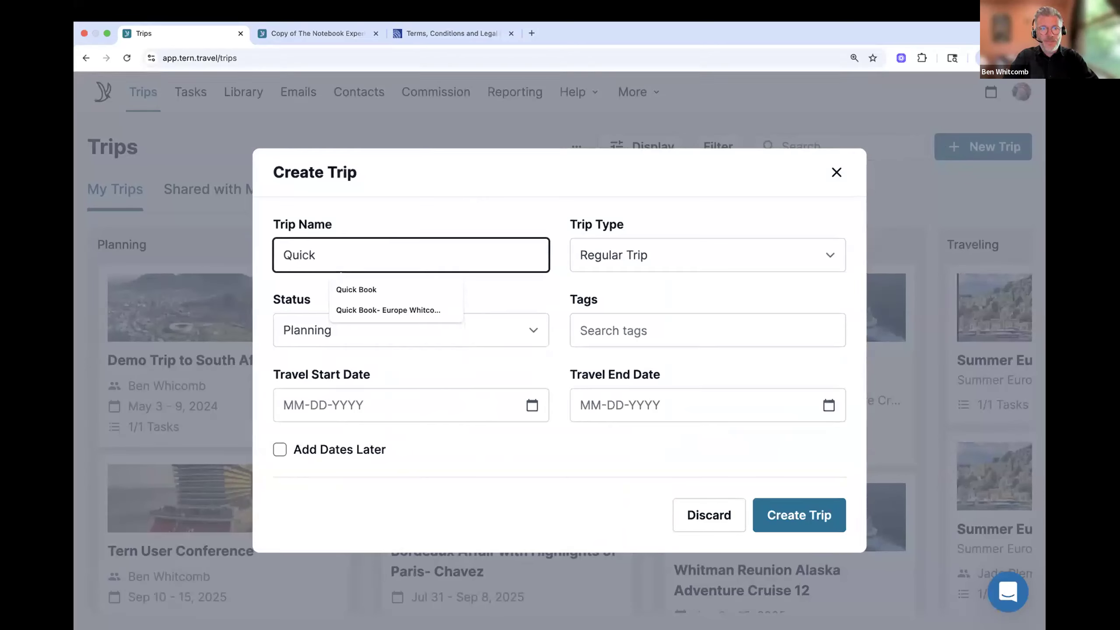
{"action": "type", "text": " Book It"}
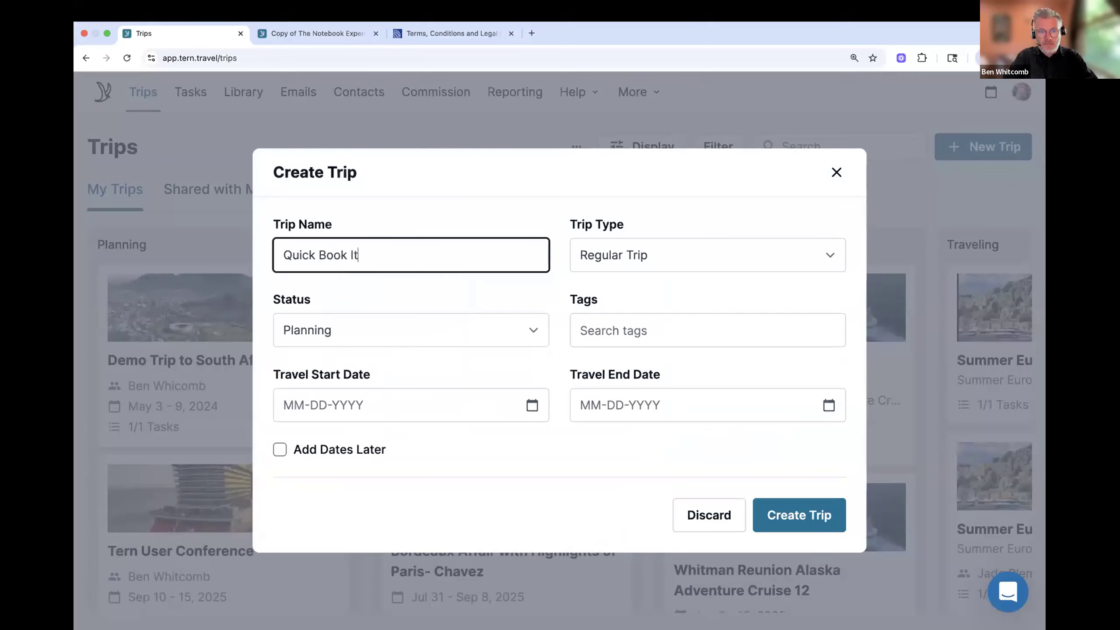
{"action": "type", "text": "a"}
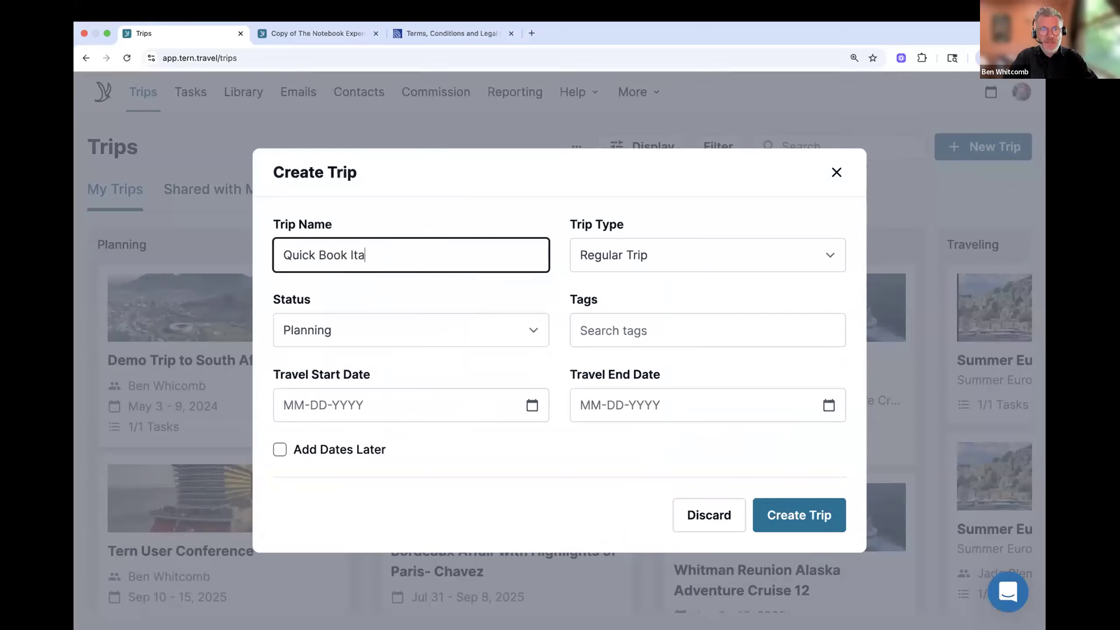
{"action": "type", "text": "tly- B"}
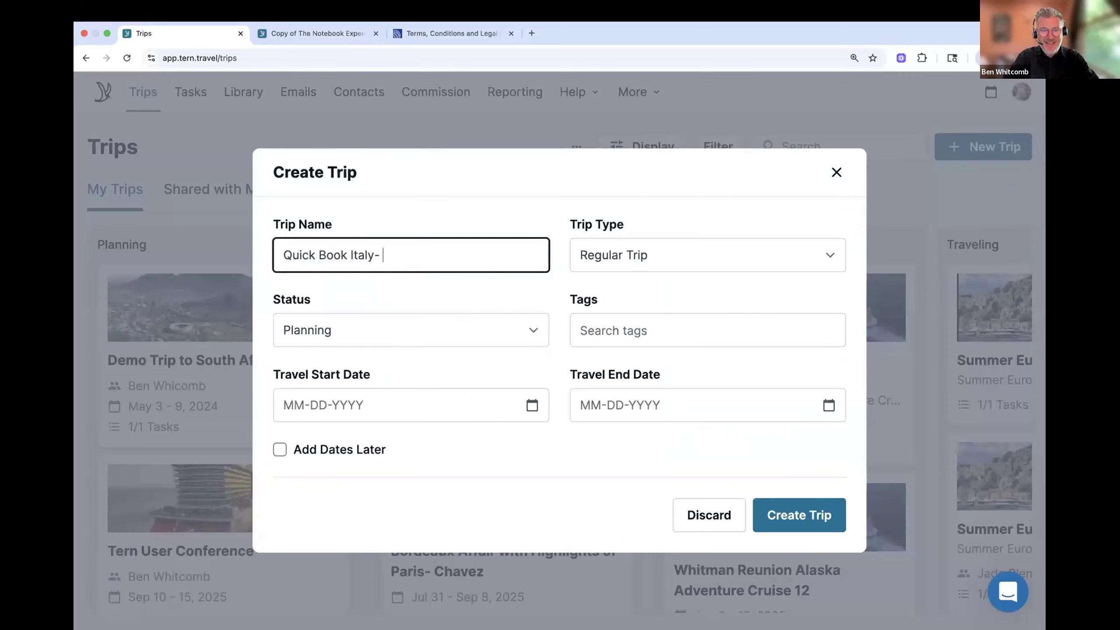
{"action": "key", "text": "BackSpace"}
{"action": "type", "text": "Whitcomb"}
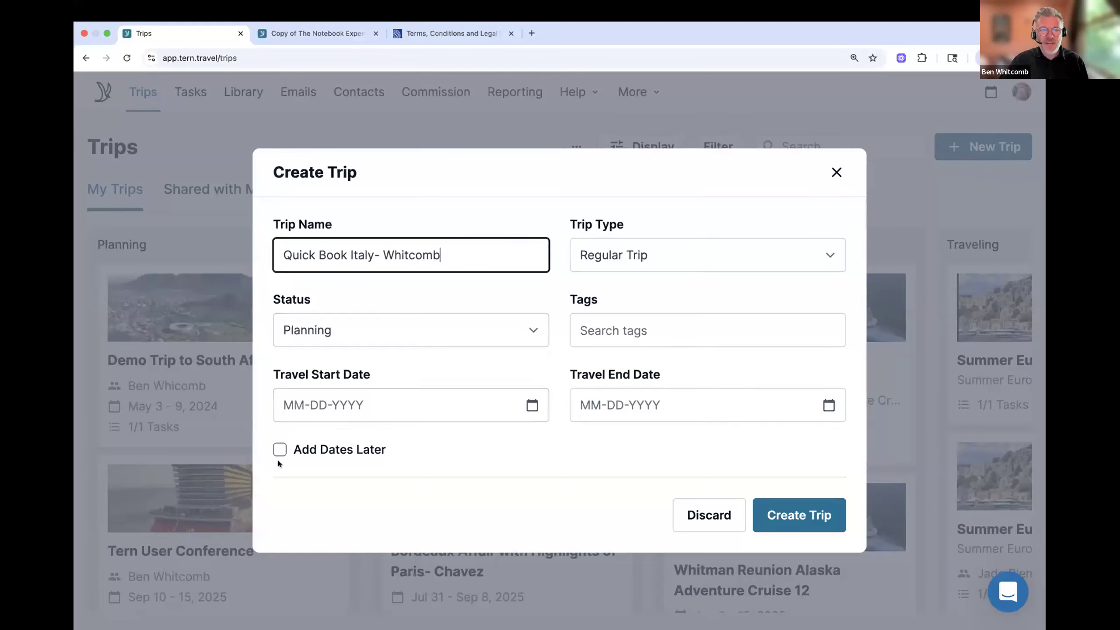
- Set the trip status to Booked, choose to add dates later, and create the trip
{"action": "left_click", "coordinate": [512, 324]}
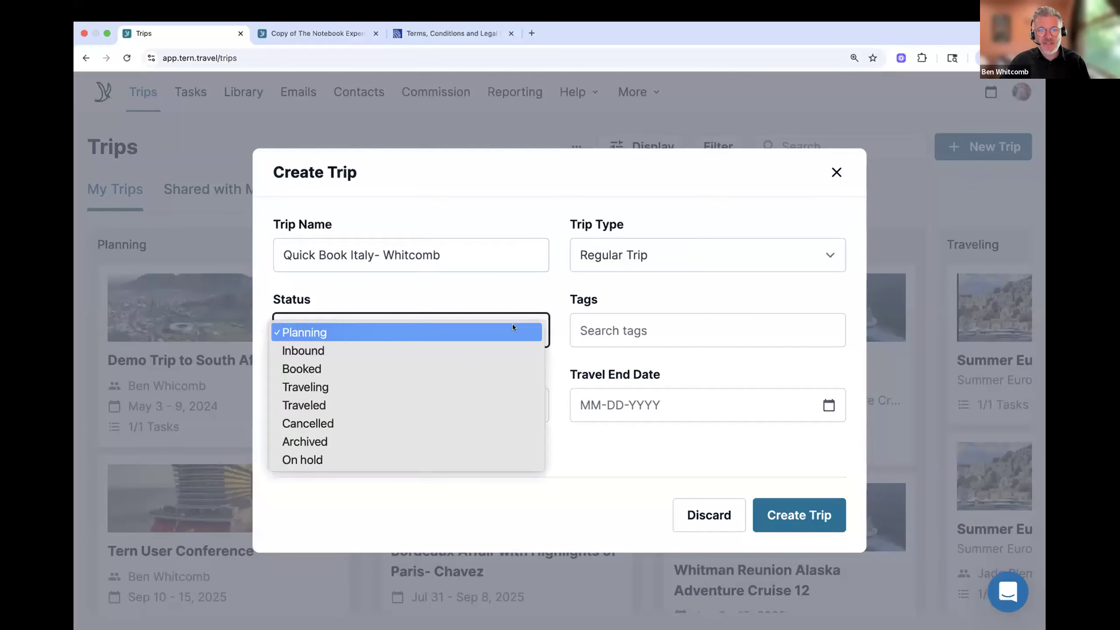
{"action": "left_click", "coordinate": [435, 369]}
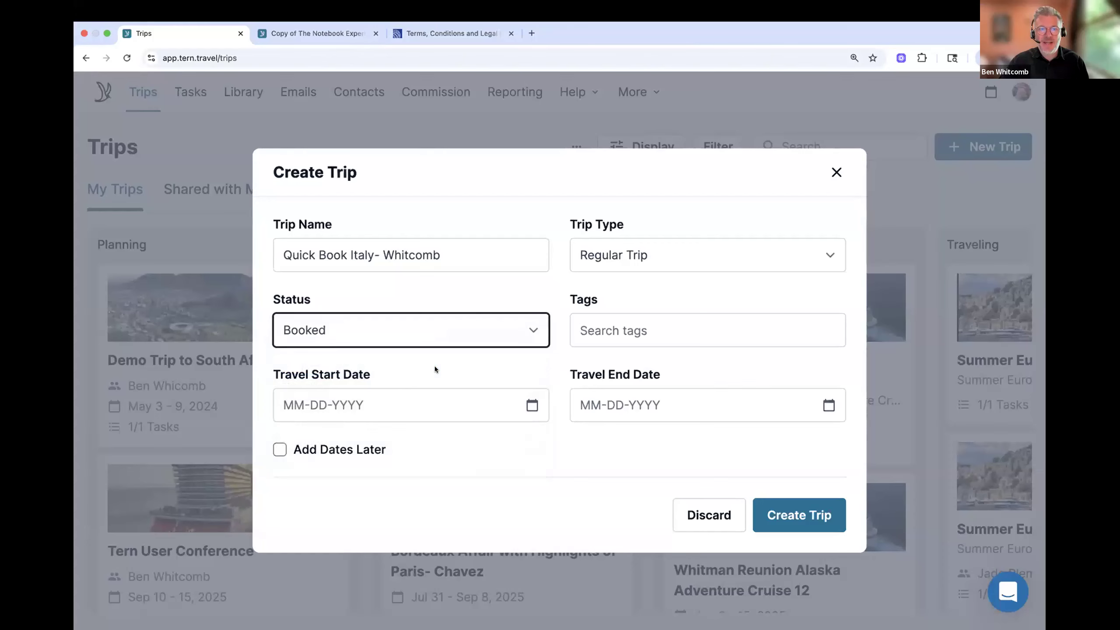
{"action": "left_click", "coordinate": [278, 451]}
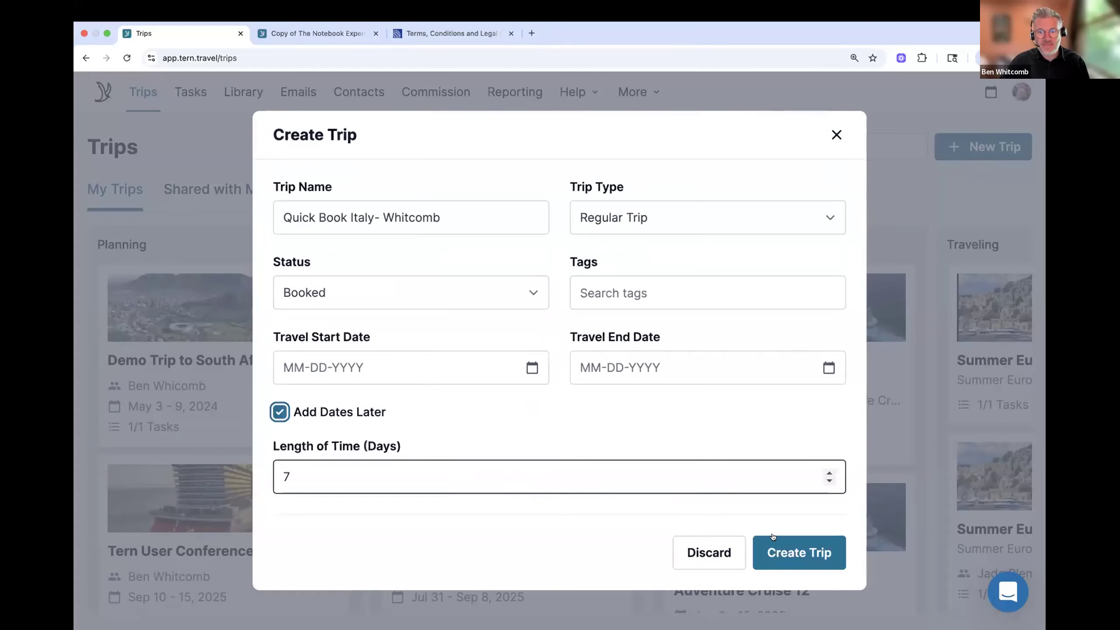
{"action": "left_click", "coordinate": [816, 556]}
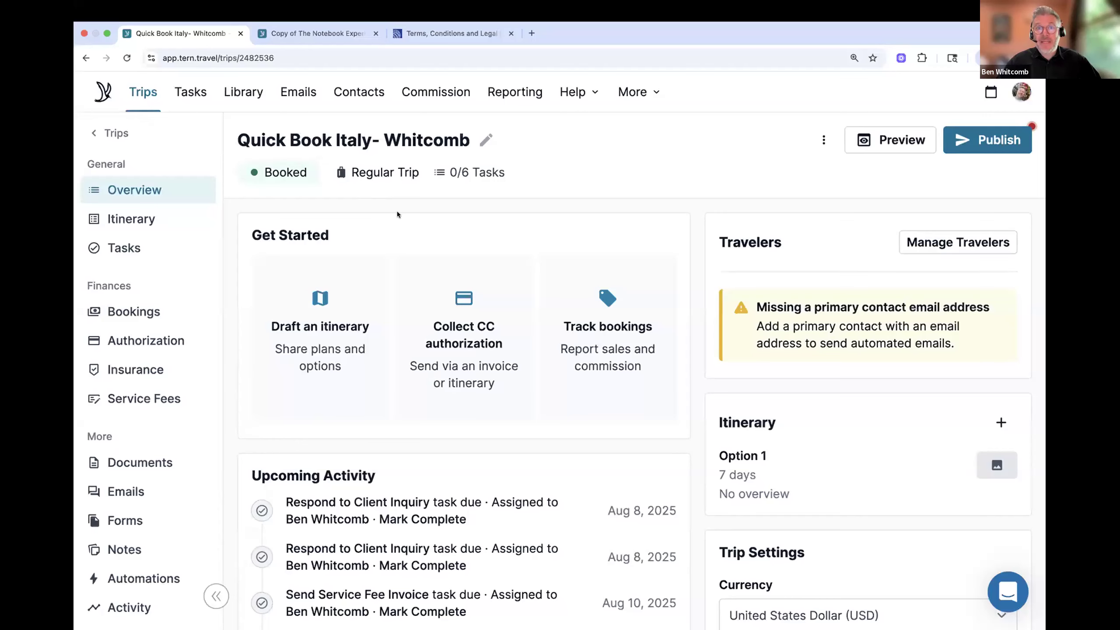
- Add a new lodging item to the trip's bookings
{"action": "left_click", "coordinate": [162, 305]}
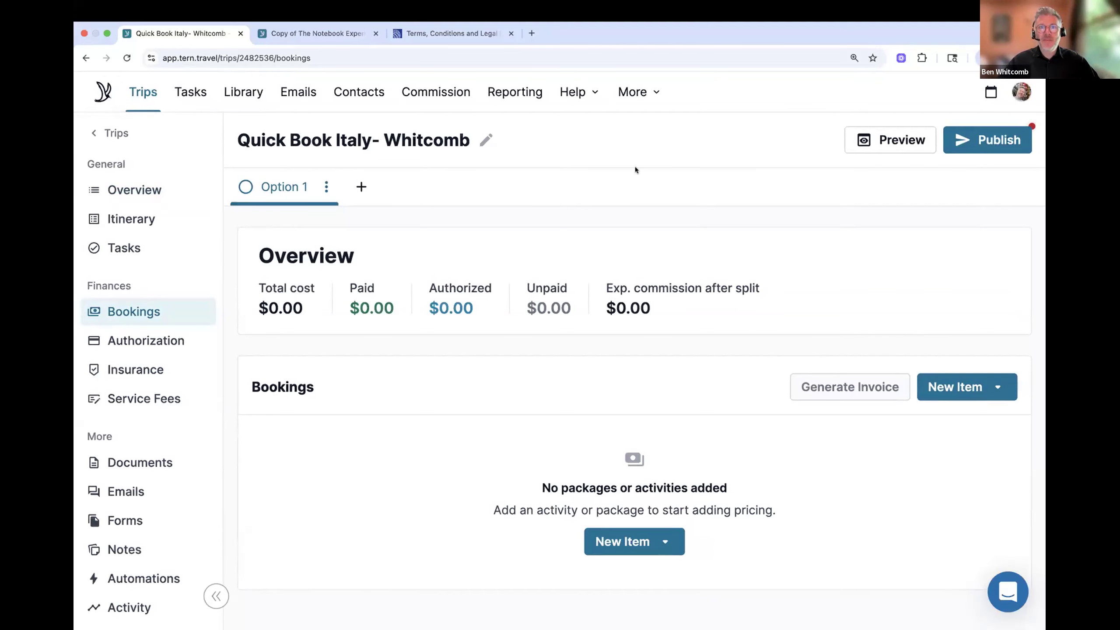
{"action": "left_click", "coordinate": [966, 389]}
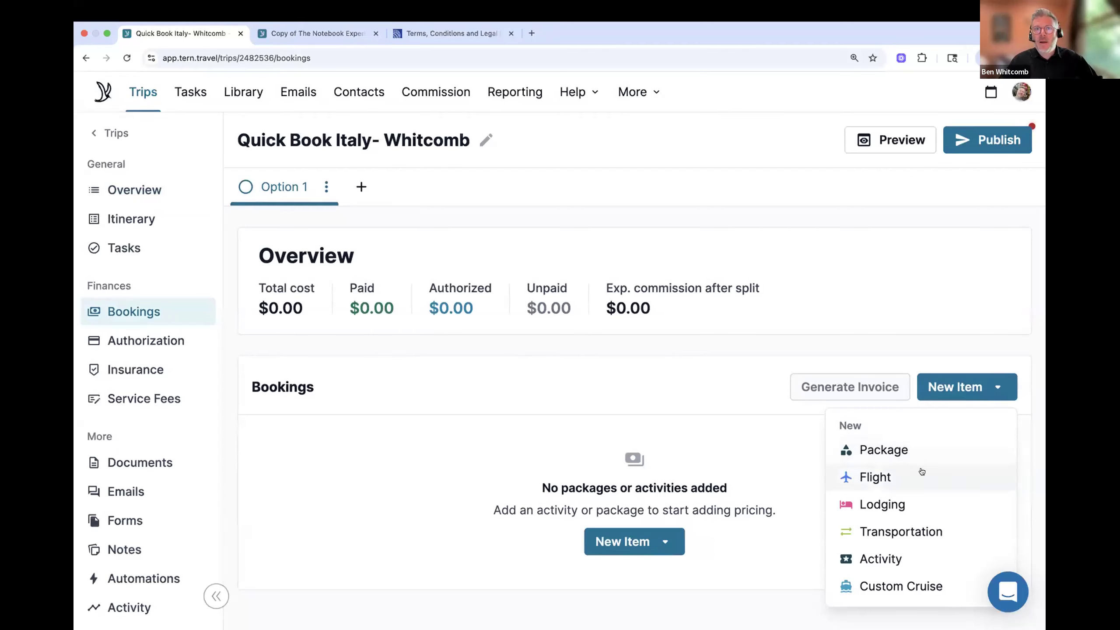
{"action": "left_click", "coordinate": [907, 504]}
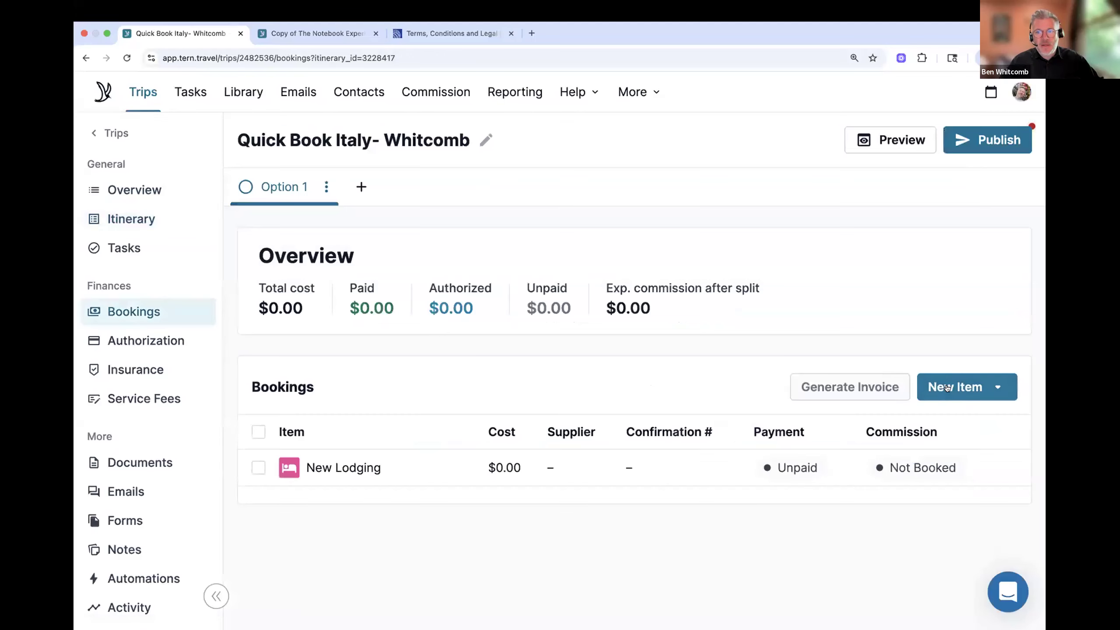
- Add two blank activity items to the trip's bookings and return to the bookings list
{"action": "left_click", "coordinate": [948, 386]}
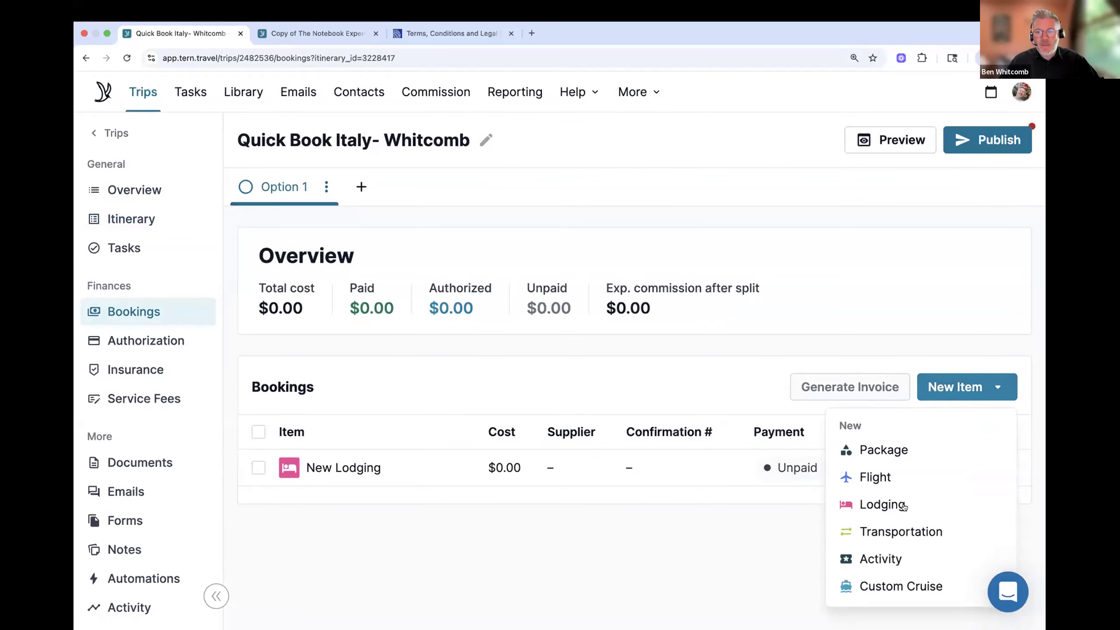
{"action": "left_click", "coordinate": [882, 558]}
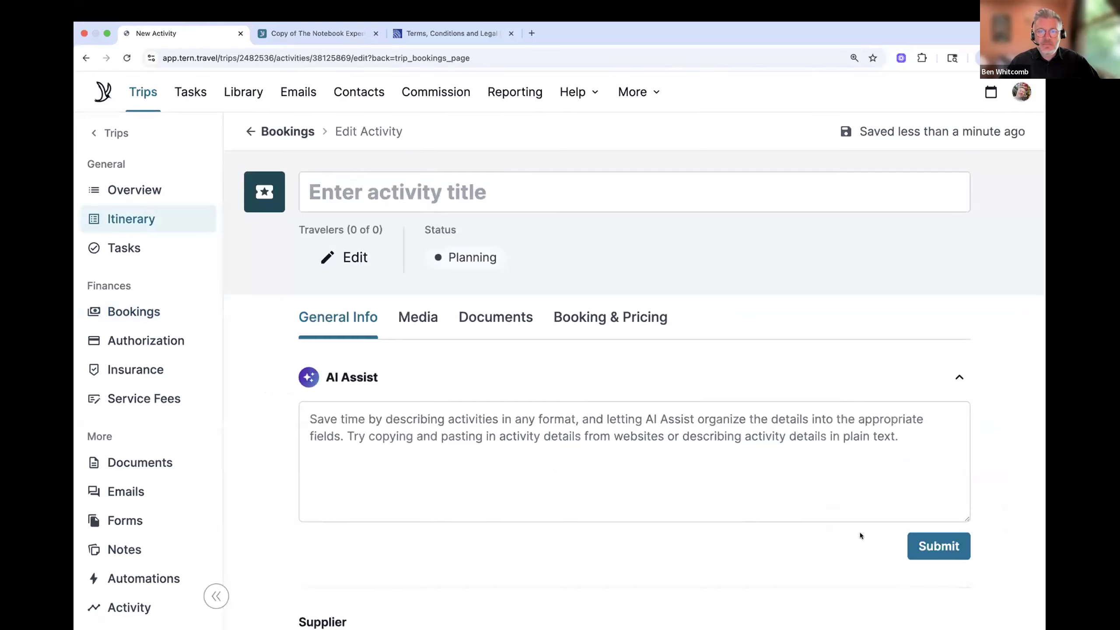
{"action": "left_click", "coordinate": [248, 133]}
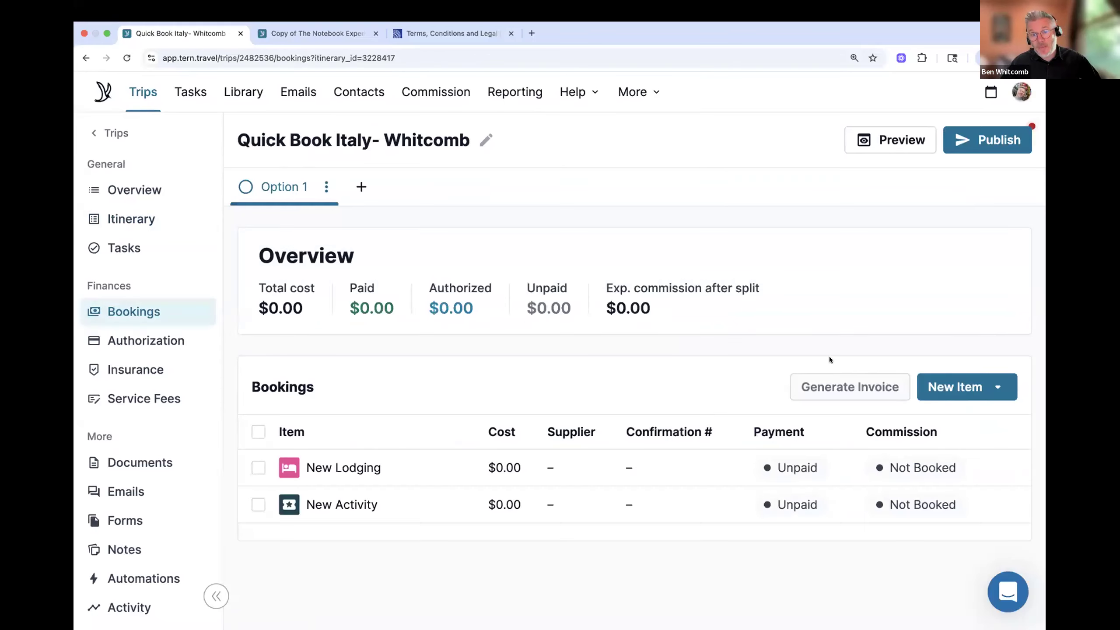
{"action": "left_click", "coordinate": [974, 392]}
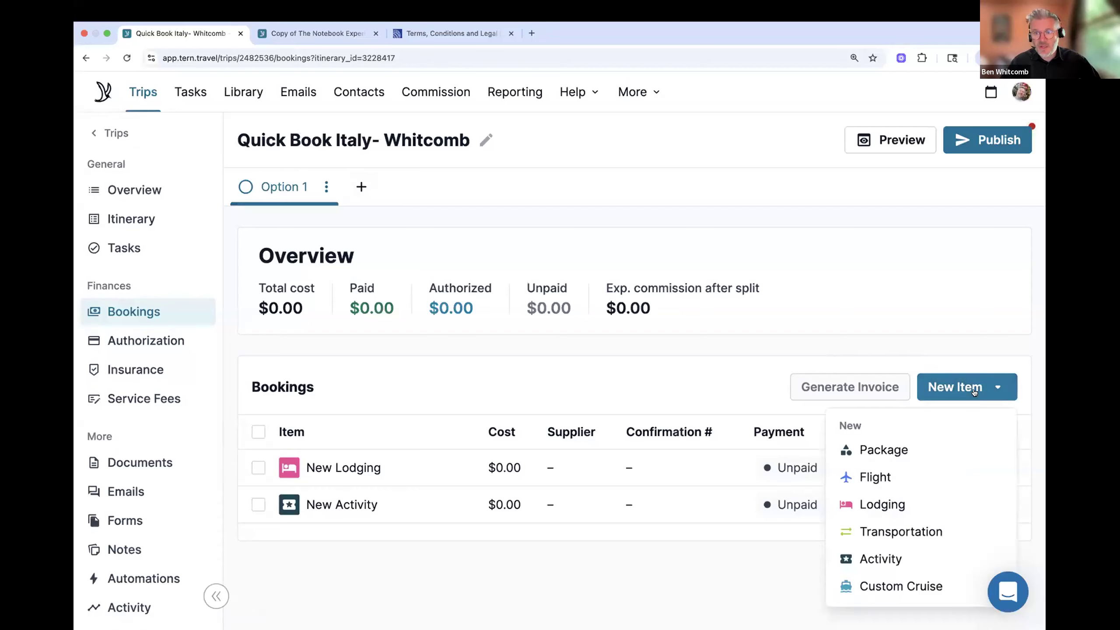
{"action": "left_click", "coordinate": [892, 557]}
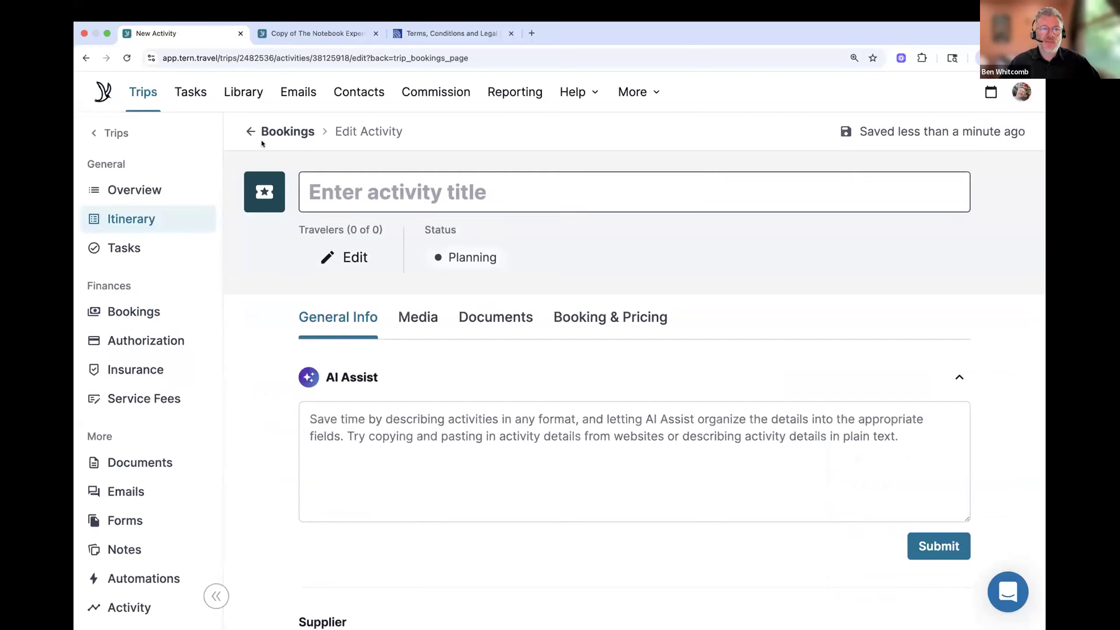
{"action": "left_click", "coordinate": [264, 132]}
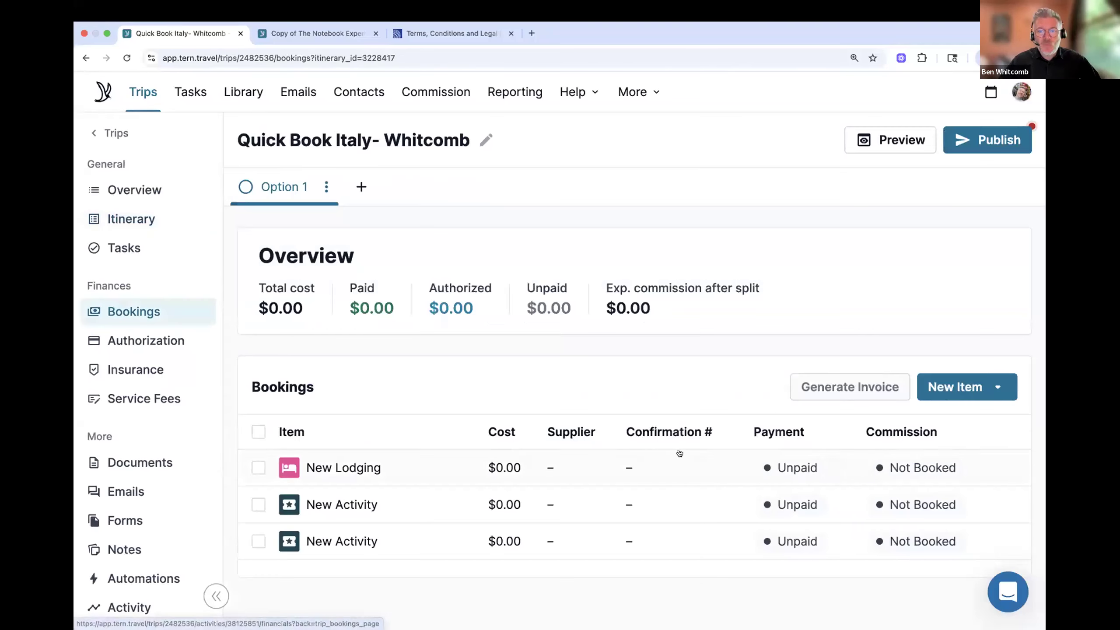
- Add a blank flight item to the bookings and return to the bookings list
{"action": "left_click", "coordinate": [978, 392]}
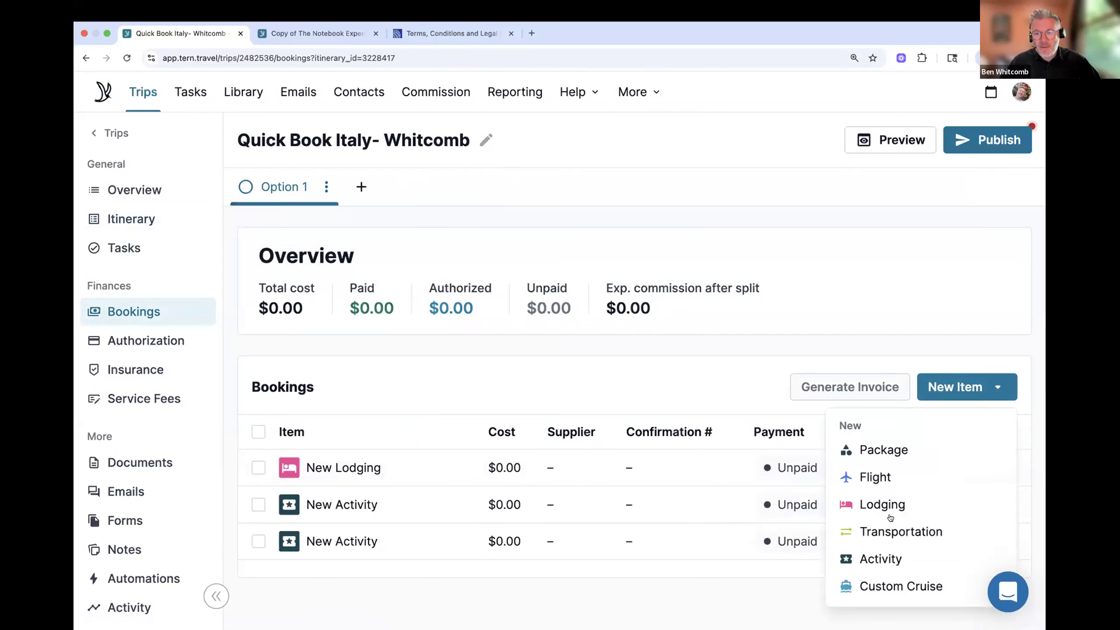
{"action": "left_click", "coordinate": [874, 476]}
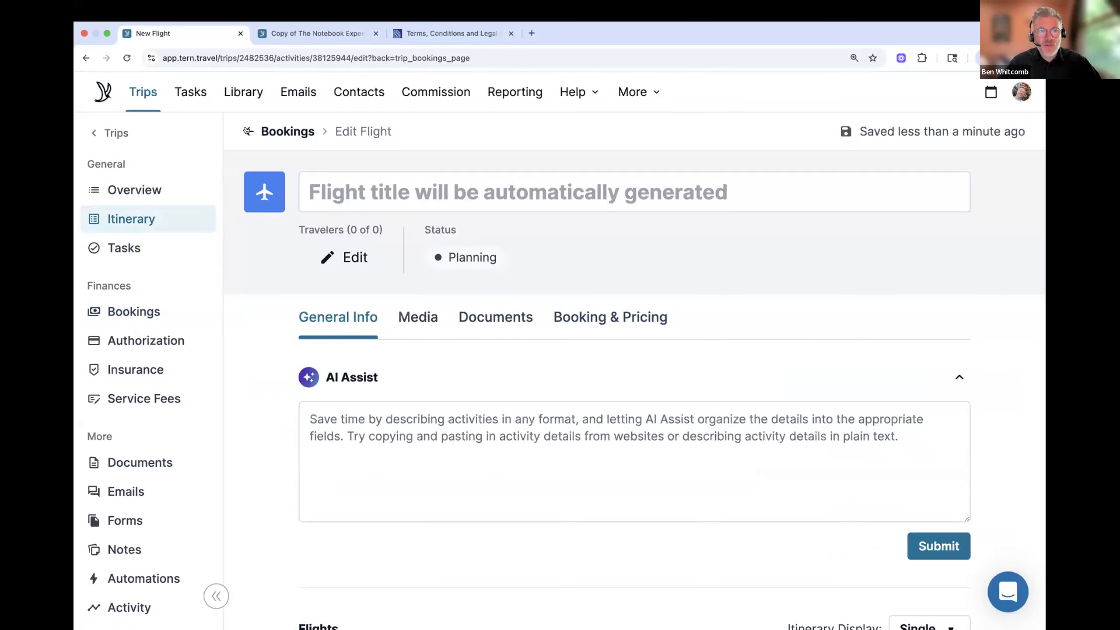
{"action": "left_click", "coordinate": [257, 132]}
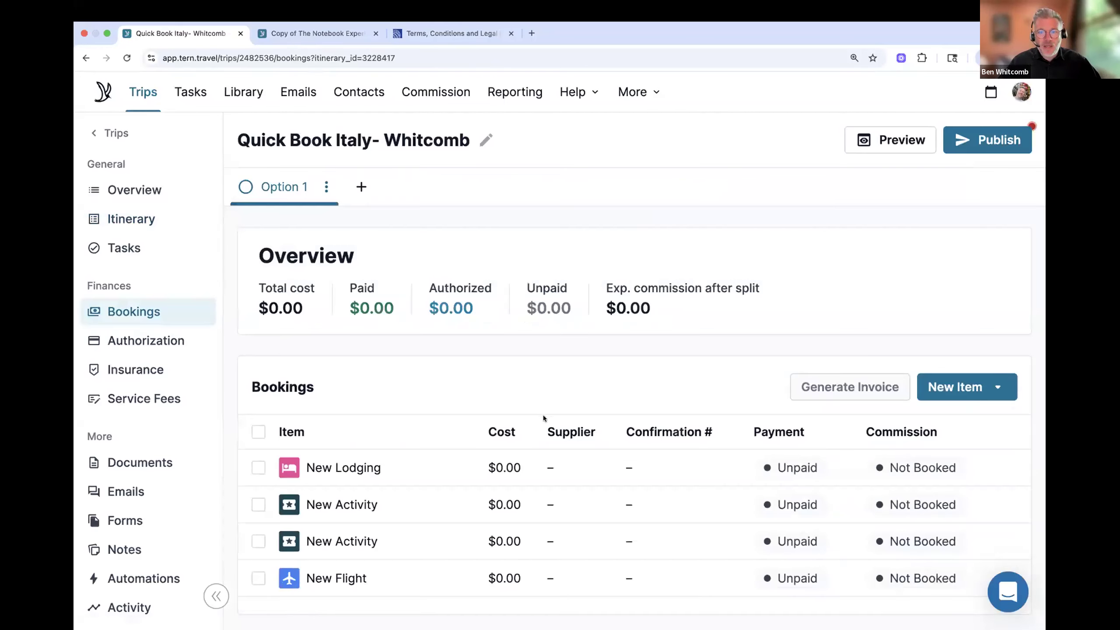
{"action": "scroll", "coordinate": [542, 415], "scroll_direction": "down", "scroll_amount": 1}
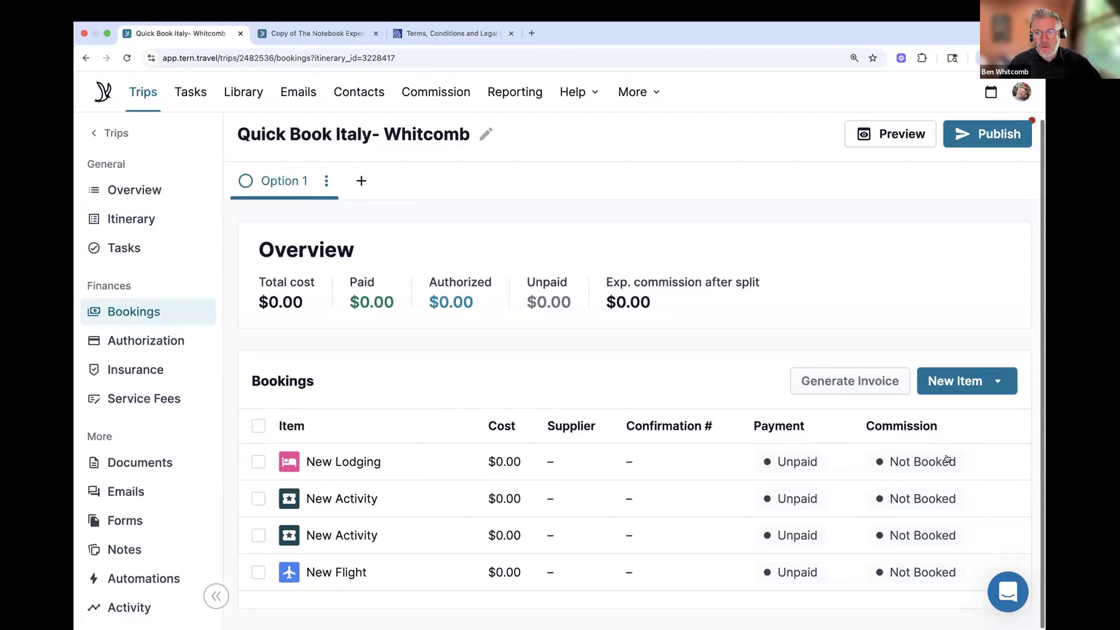
- Open the new lodging's booking and pricing details and review its pricing, payment schedule, payment details and booking supplier sections
{"action": "left_click", "coordinate": [382, 462]}
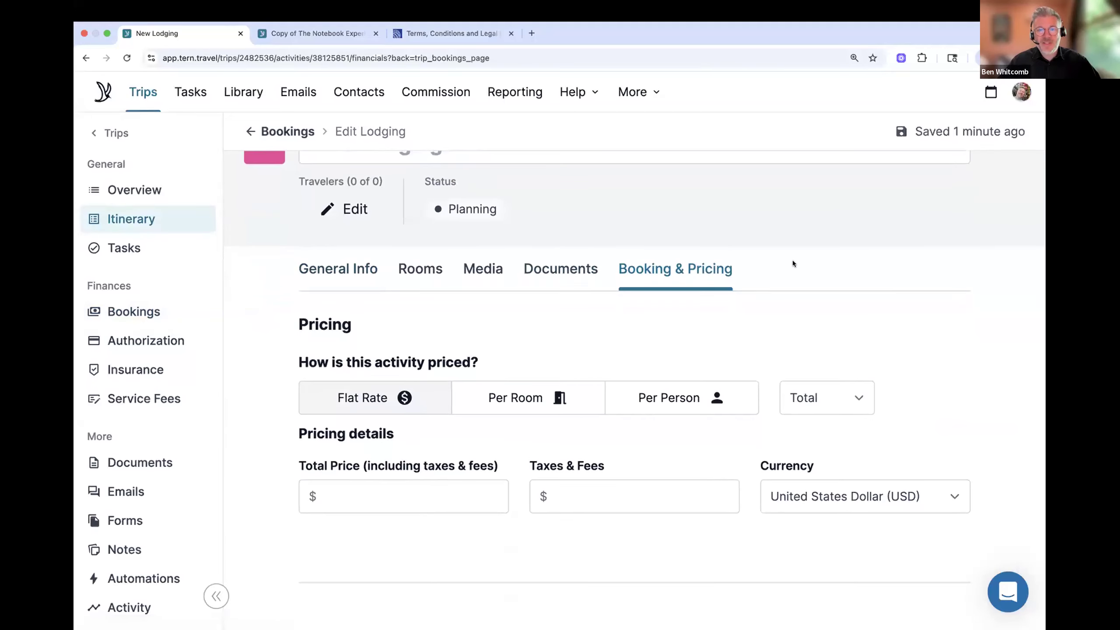
{"action": "scroll", "coordinate": [785, 264], "scroll_direction": "down", "scroll_amount": 2}
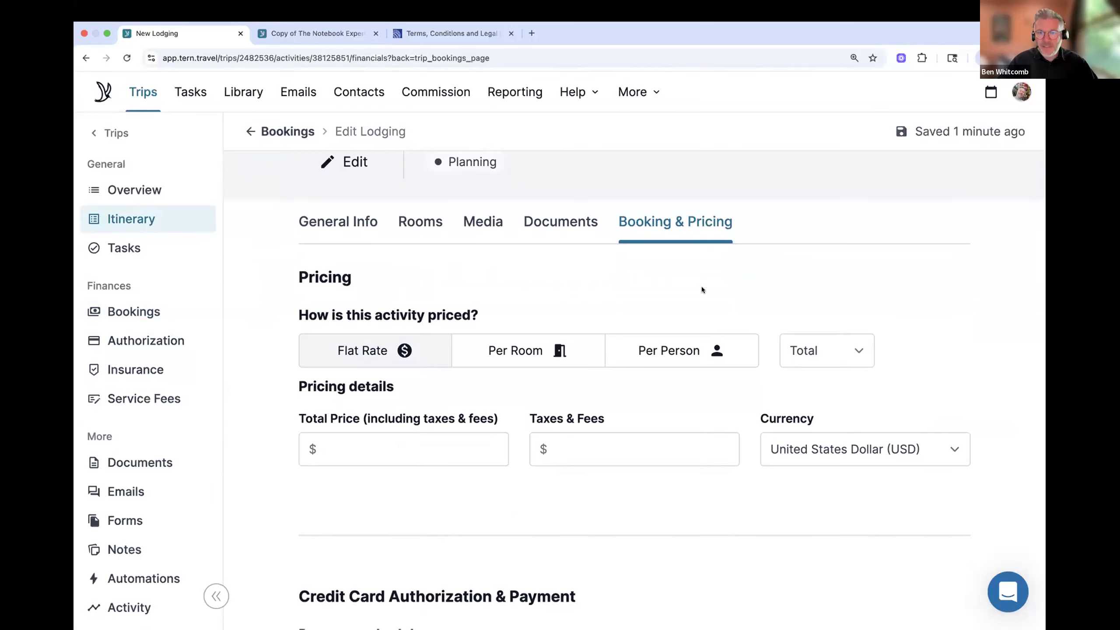
{"action": "scroll", "coordinate": [703, 289], "scroll_direction": "down", "scroll_amount": 1}
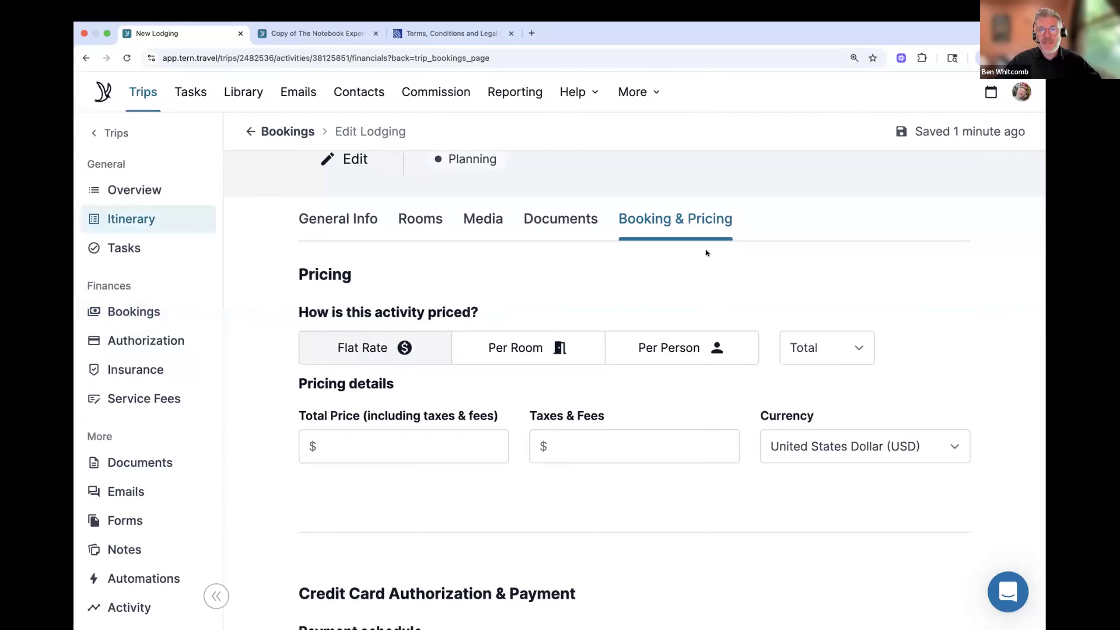
{"action": "scroll", "coordinate": [706, 252], "scroll_direction": "down", "scroll_amount": 5}
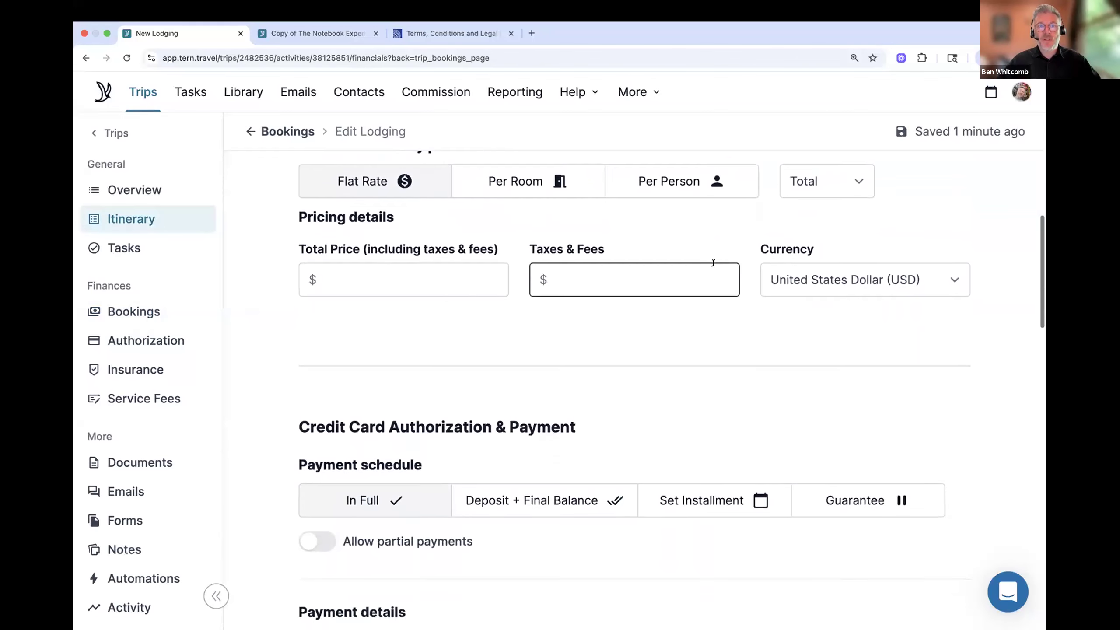
{"action": "scroll", "coordinate": [713, 262], "scroll_direction": "up", "scroll_amount": 1}
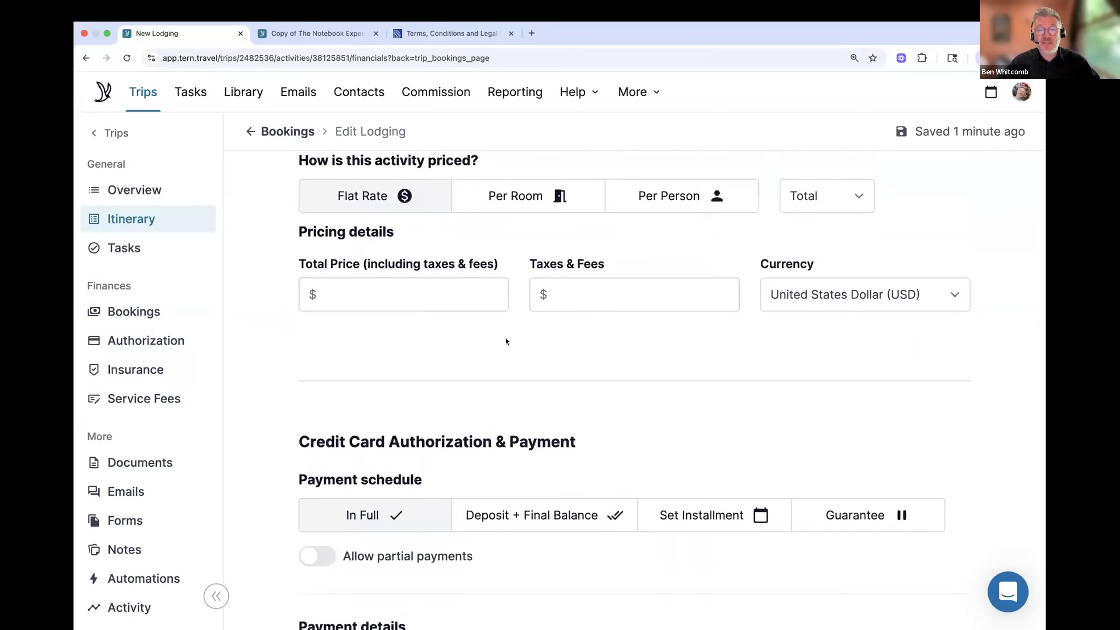
{"action": "scroll", "coordinate": [647, 326], "scroll_direction": "down", "scroll_amount": 7}
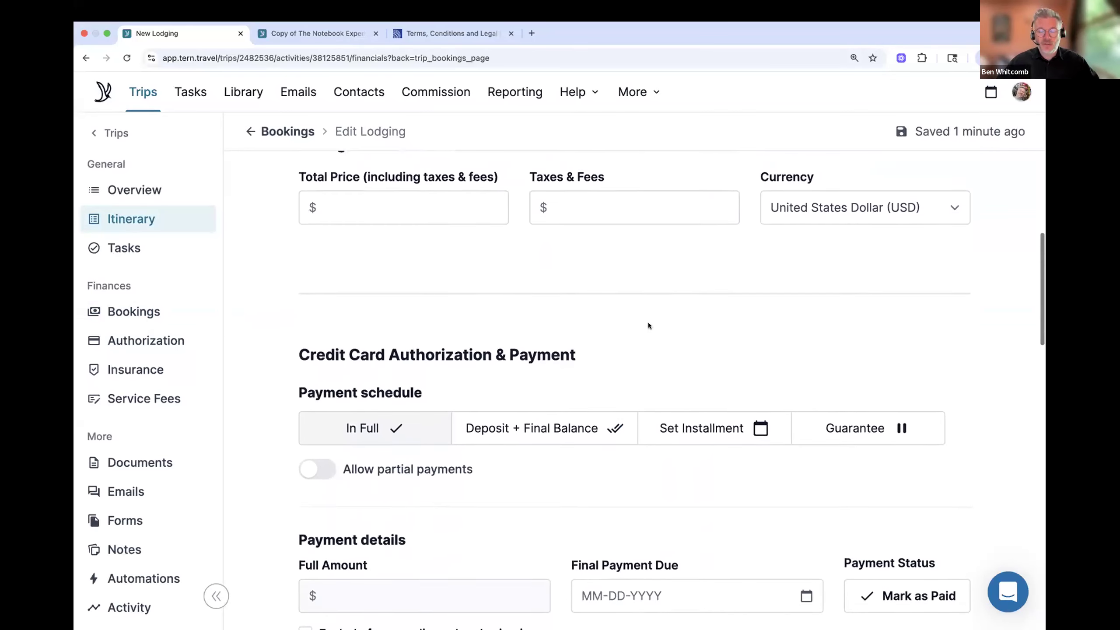
{"action": "scroll", "coordinate": [658, 326], "scroll_direction": "down", "scroll_amount": 2}
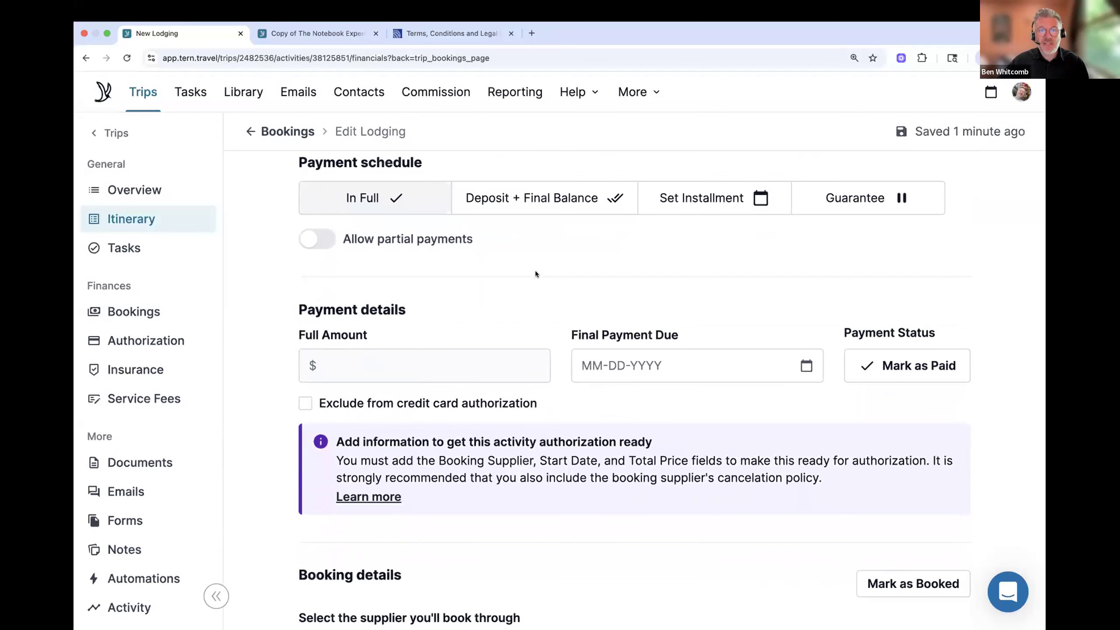
{"action": "scroll", "coordinate": [535, 271], "scroll_direction": "up", "scroll_amount": 3}
{"action": "scroll", "coordinate": [563, 282], "scroll_direction": "down", "scroll_amount": 3}
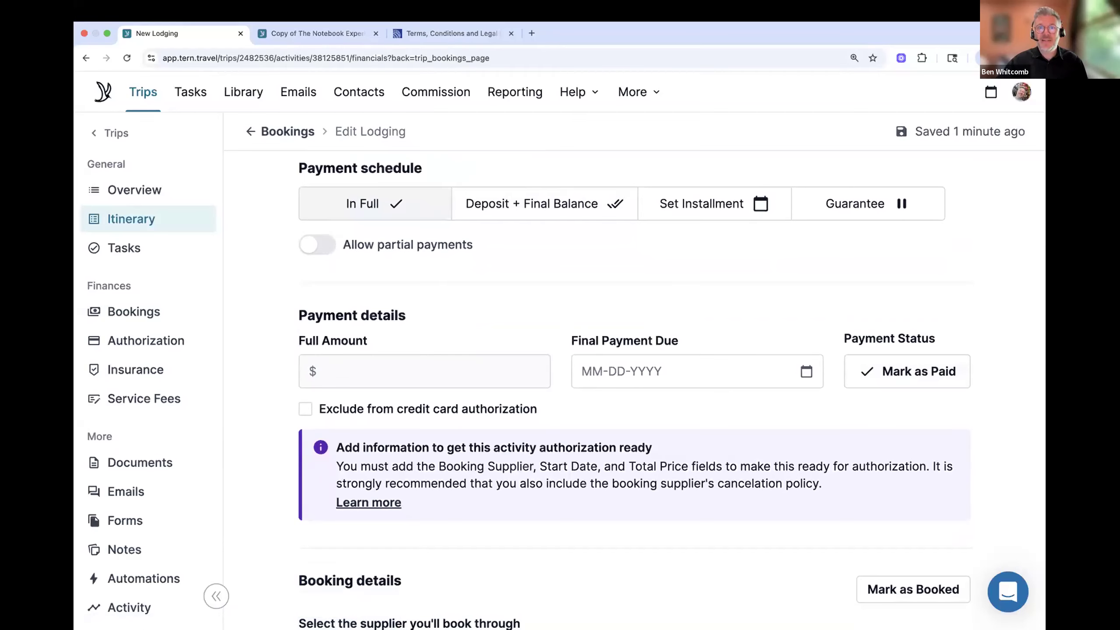
{"action": "scroll", "coordinate": [593, 260], "scroll_direction": "down", "scroll_amount": 3}
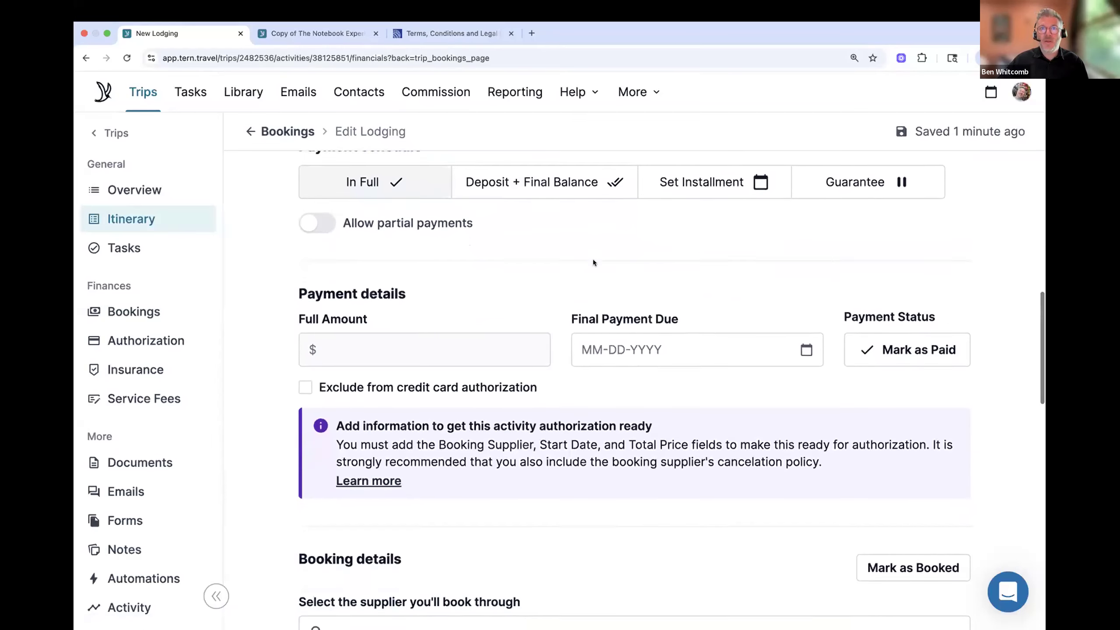
{"action": "scroll", "coordinate": [589, 261], "scroll_direction": "down", "scroll_amount": 2}
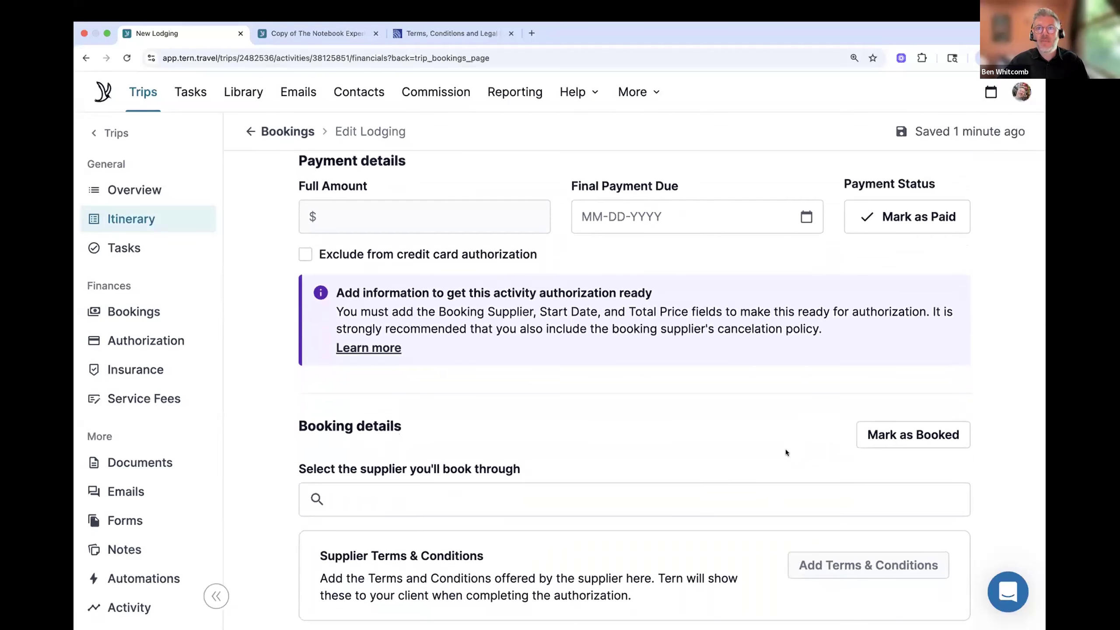
{"action": "scroll", "coordinate": [785, 450], "scroll_direction": "down", "scroll_amount": 1}
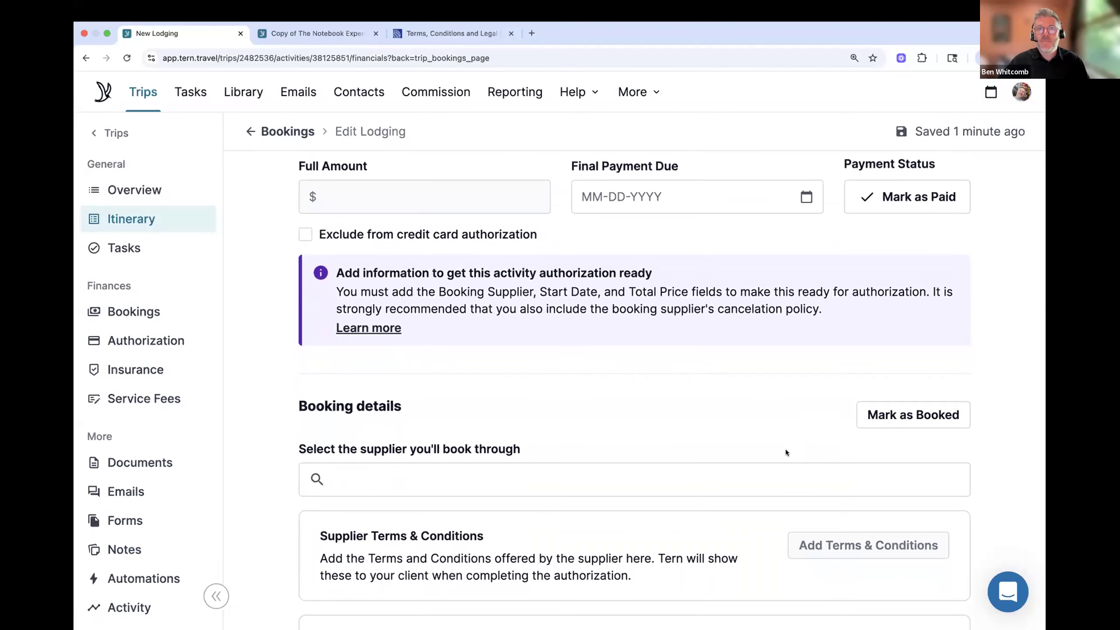
{"action": "scroll", "coordinate": [786, 449], "scroll_direction": "down", "scroll_amount": 2}
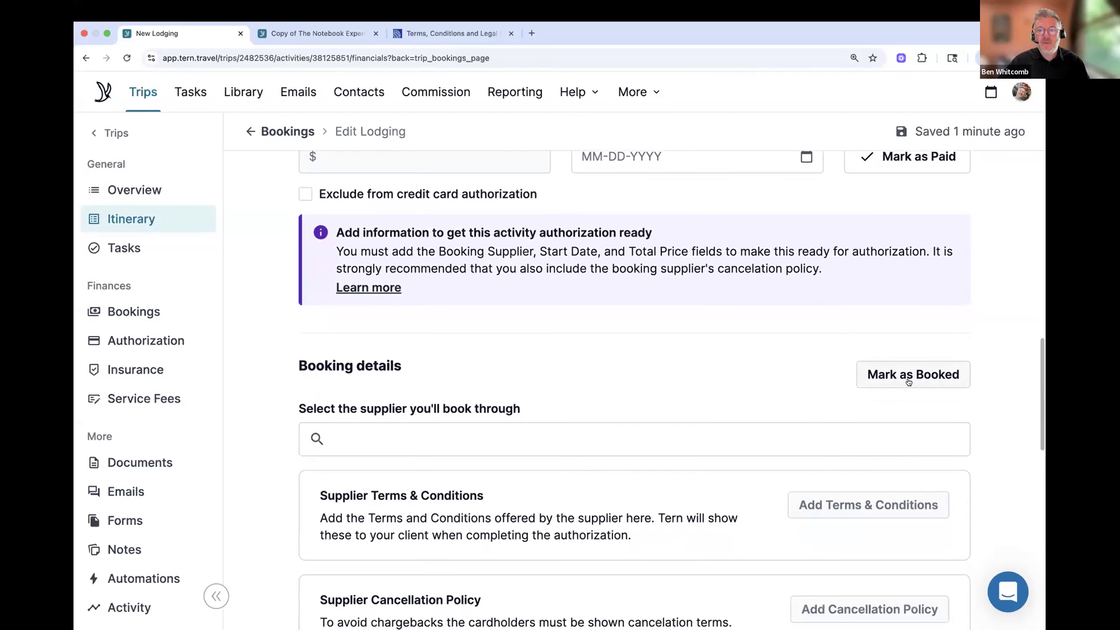
- View the lodging's Mark as Booked review and close it without marking the item as booked
{"action": "left_click", "coordinate": [908, 380]}
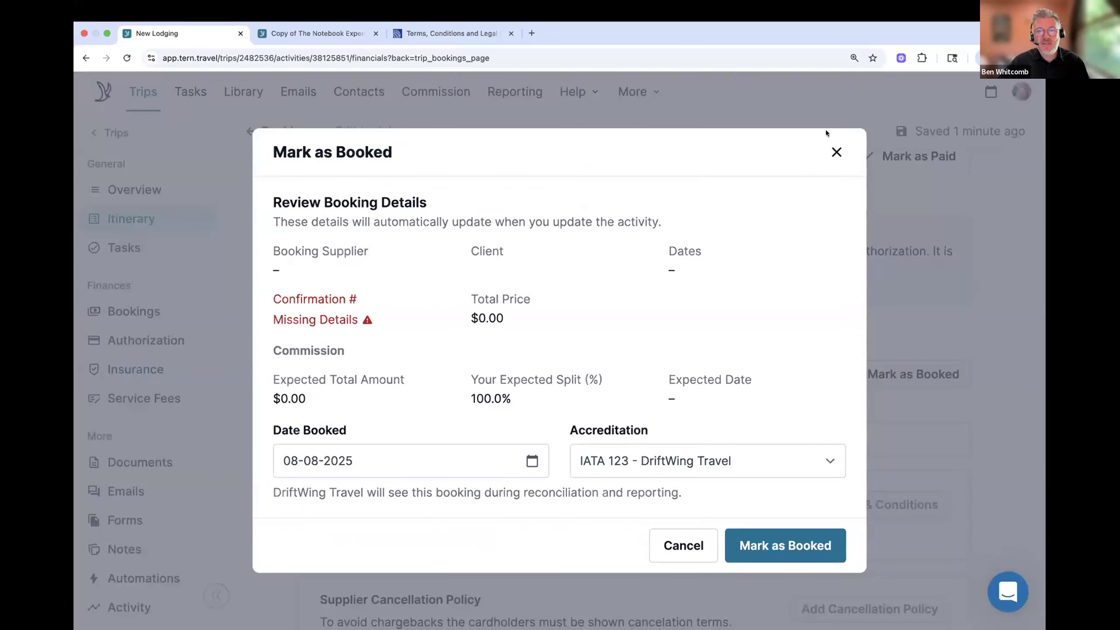
{"action": "left_click", "coordinate": [837, 152]}
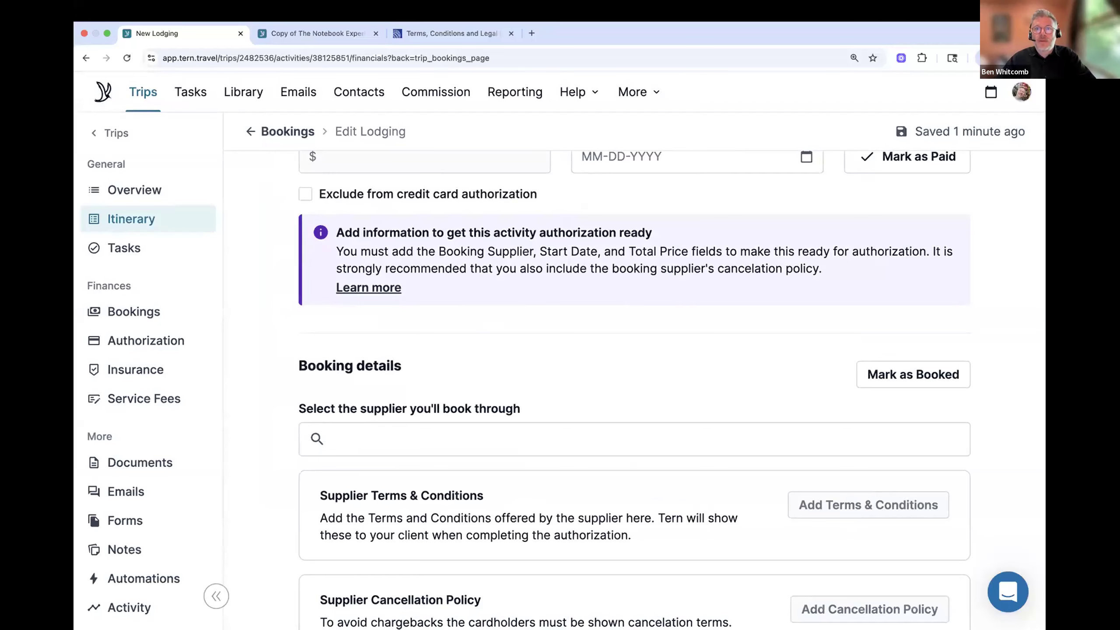
{"action": "scroll", "coordinate": [416, 240], "scroll_direction": "down", "scroll_amount": 2}
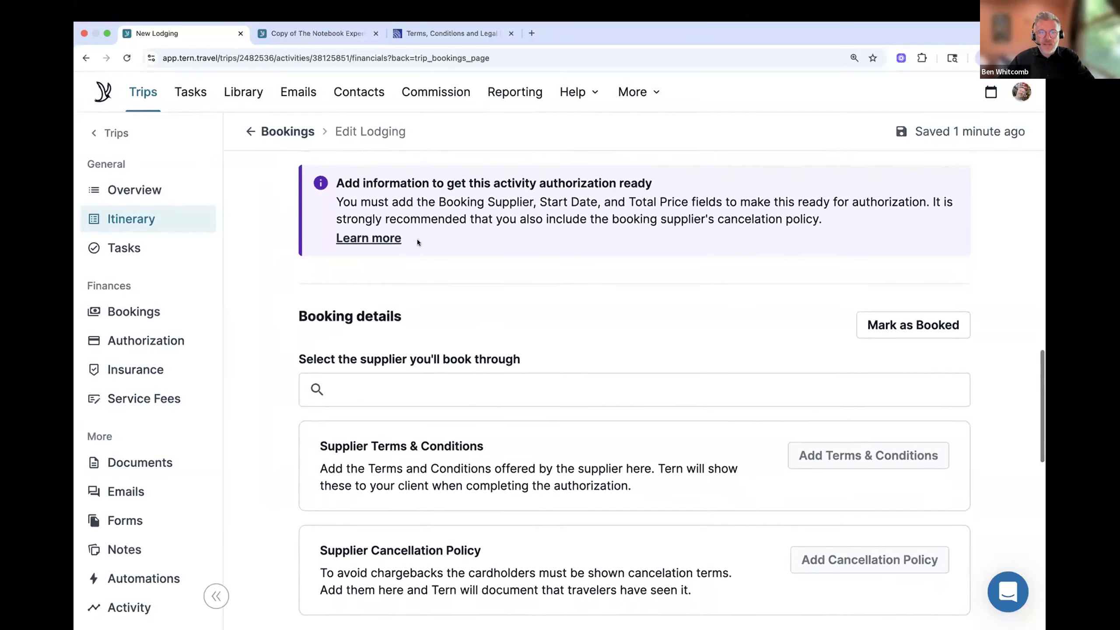
- Set the lodging's total price, including taxes and fees, to $1000
{"action": "scroll", "coordinate": [417, 240], "scroll_direction": "up", "scroll_amount": 15}
{"action": "left_click", "coordinate": [396, 328]}
{"action": "type", "text": "1000"}
{"action": "scroll", "coordinate": [619, 420], "scroll_direction": "up", "scroll_amount": 3}
- Change the lodging's payment schedule to Deposit + Final Balance with a deposit amount of $100
{"action": "scroll", "coordinate": [619, 420], "scroll_direction": "down", "scroll_amount": 10}
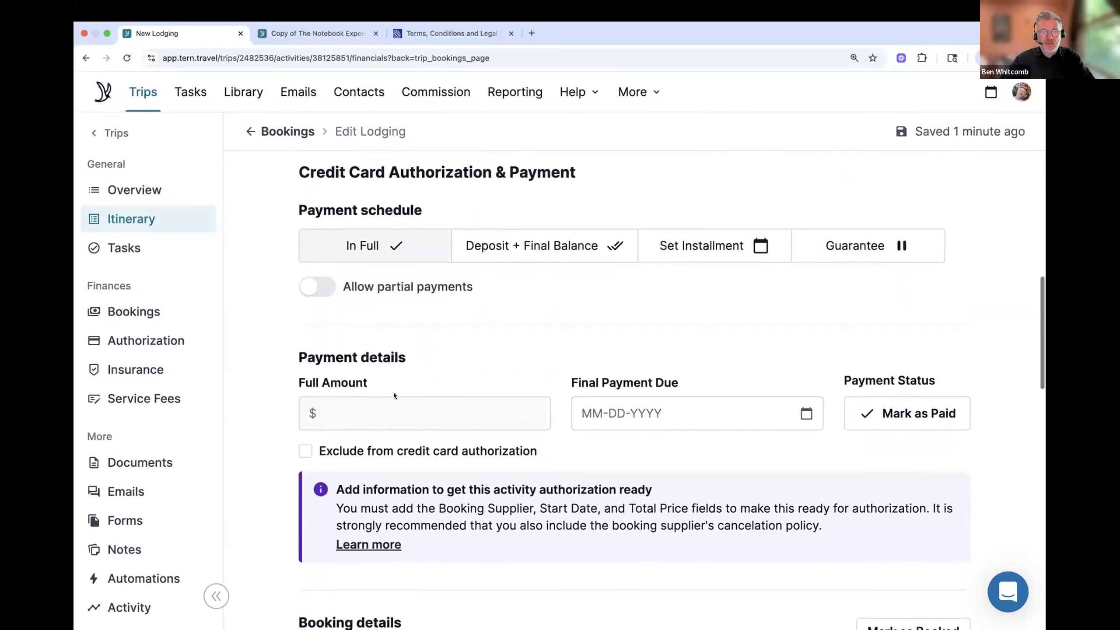
{"action": "left_click", "coordinate": [519, 250]}
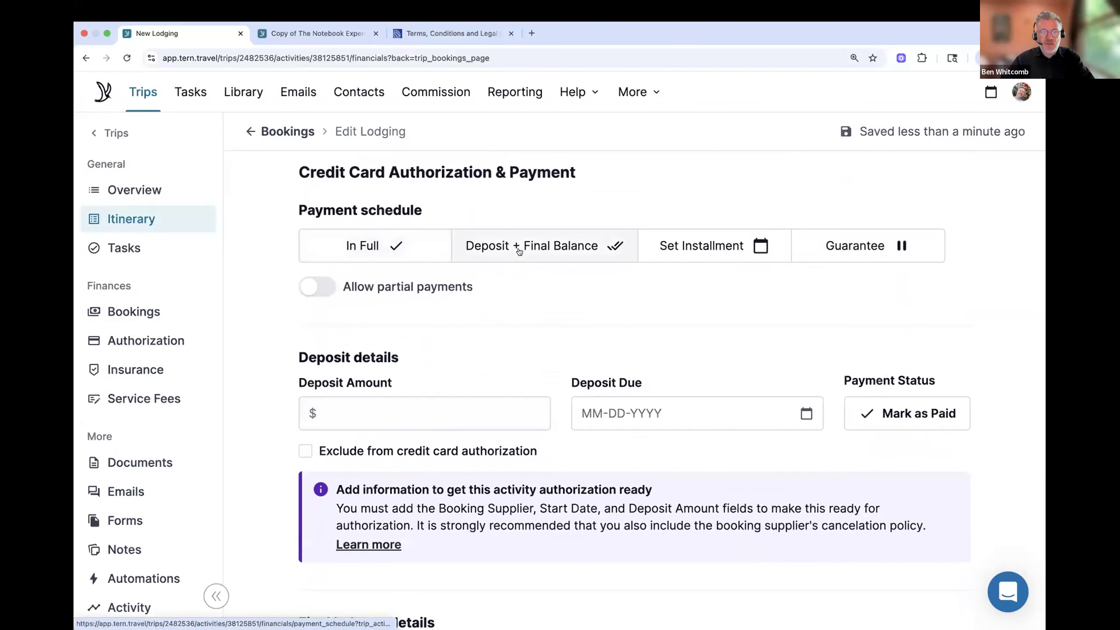
{"action": "left_click", "coordinate": [432, 409]}
{"action": "type", "text": "100"}
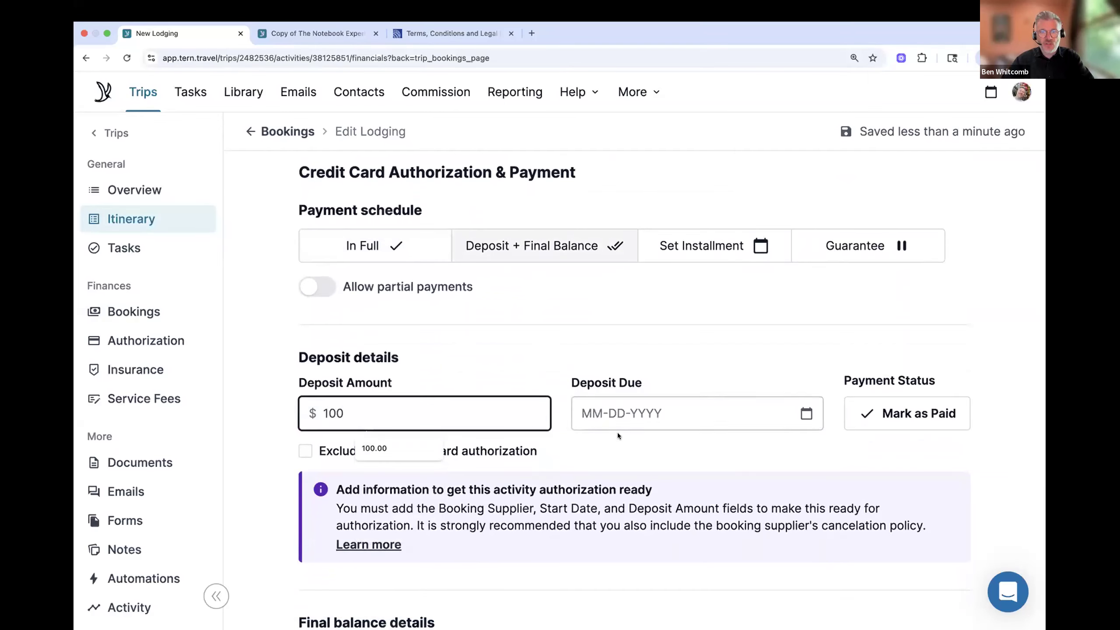
- Mark both the deposit and the final balance of the lodging as paid
{"action": "left_click", "coordinate": [882, 417]}
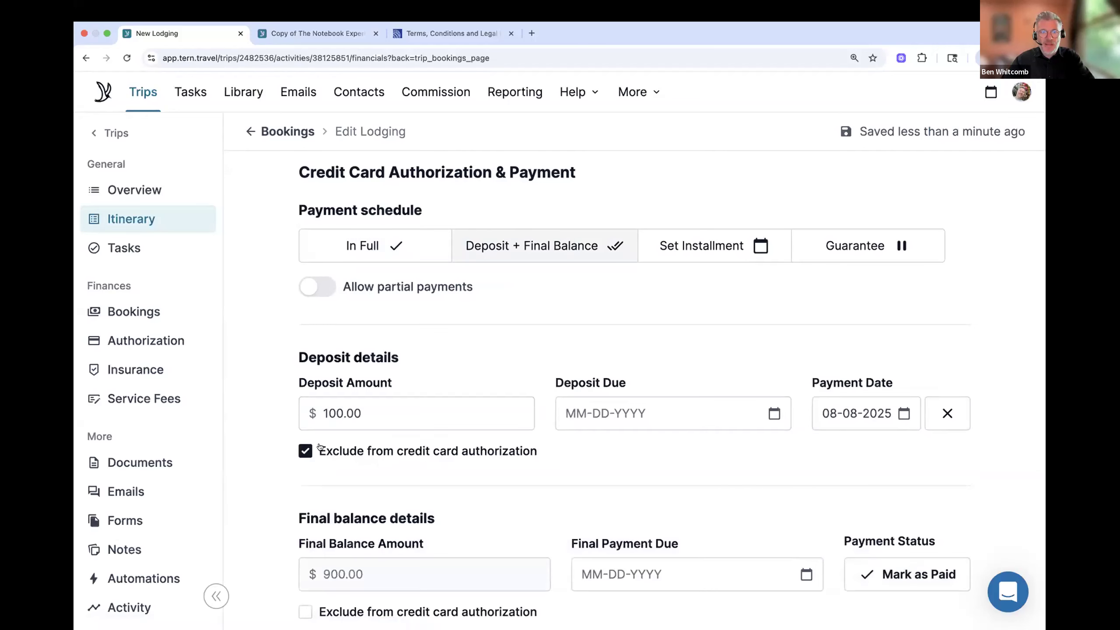
{"action": "scroll", "coordinate": [569, 449], "scroll_direction": "down", "scroll_amount": 3}
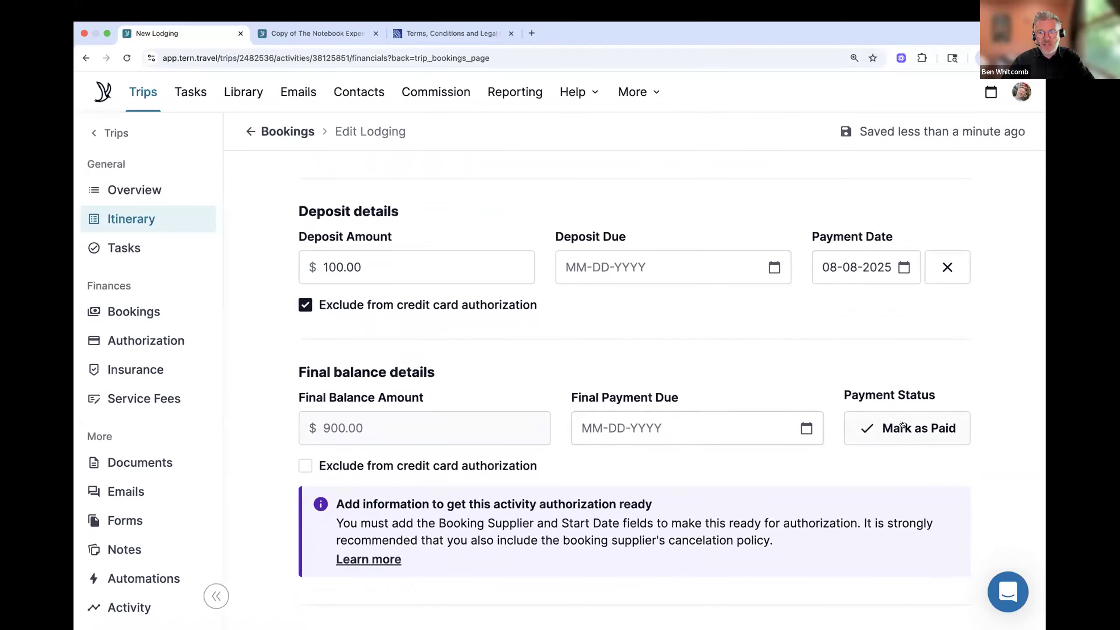
{"action": "left_click", "coordinate": [902, 424]}
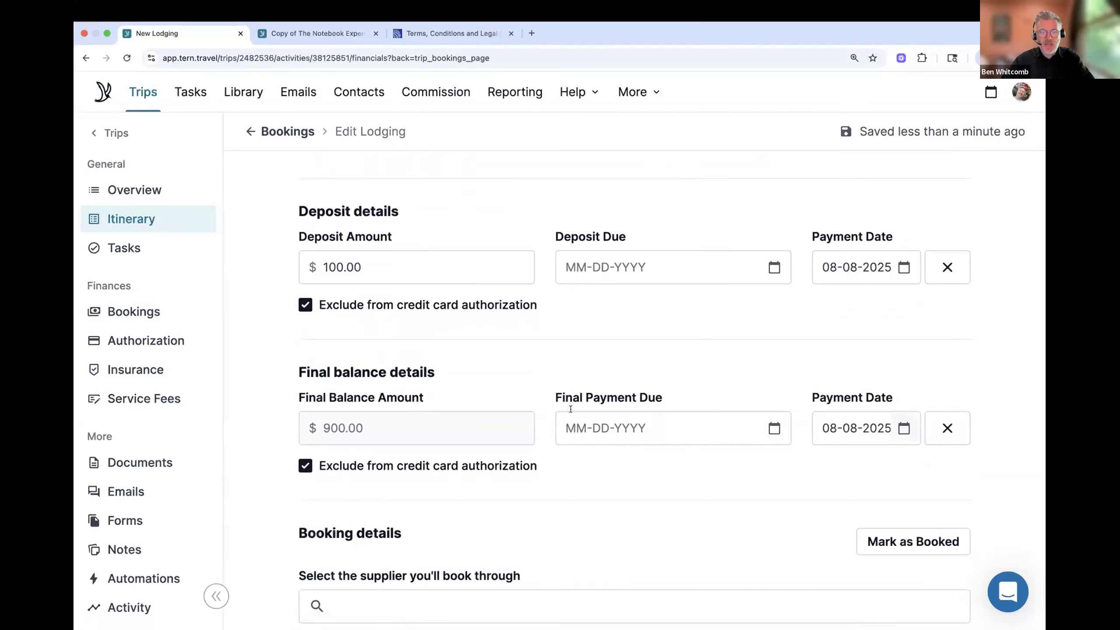
- Set the lodging's total expected commission to $100
{"action": "scroll", "coordinate": [570, 410], "scroll_direction": "down", "scroll_amount": 6}
{"action": "scroll", "coordinate": [570, 410], "scroll_direction": "down", "scroll_amount": 10}
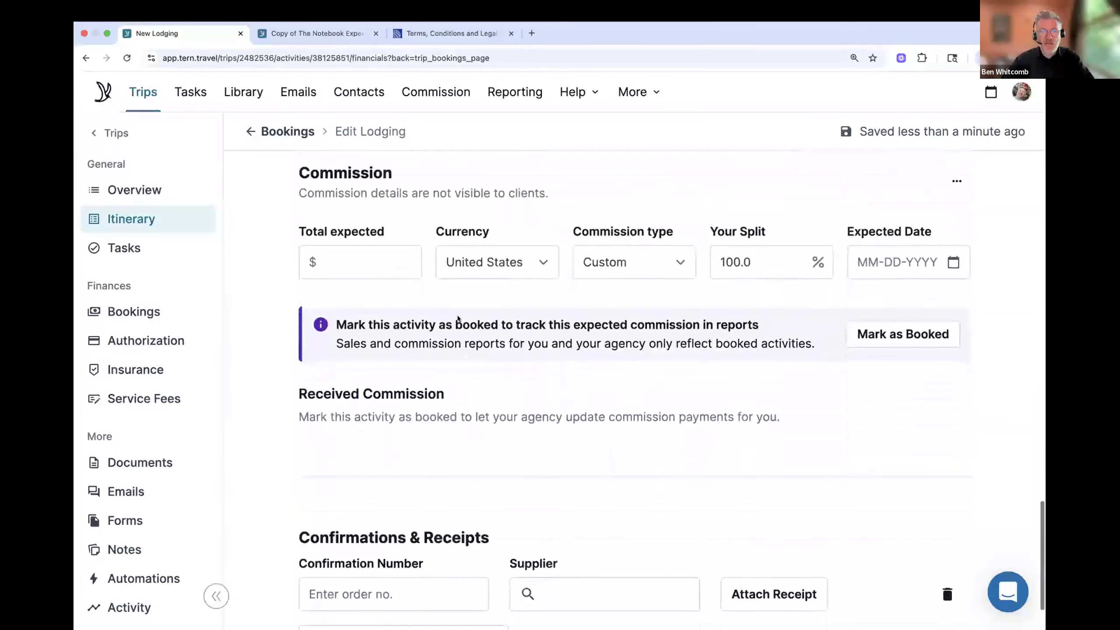
{"action": "left_click", "coordinate": [340, 234]}
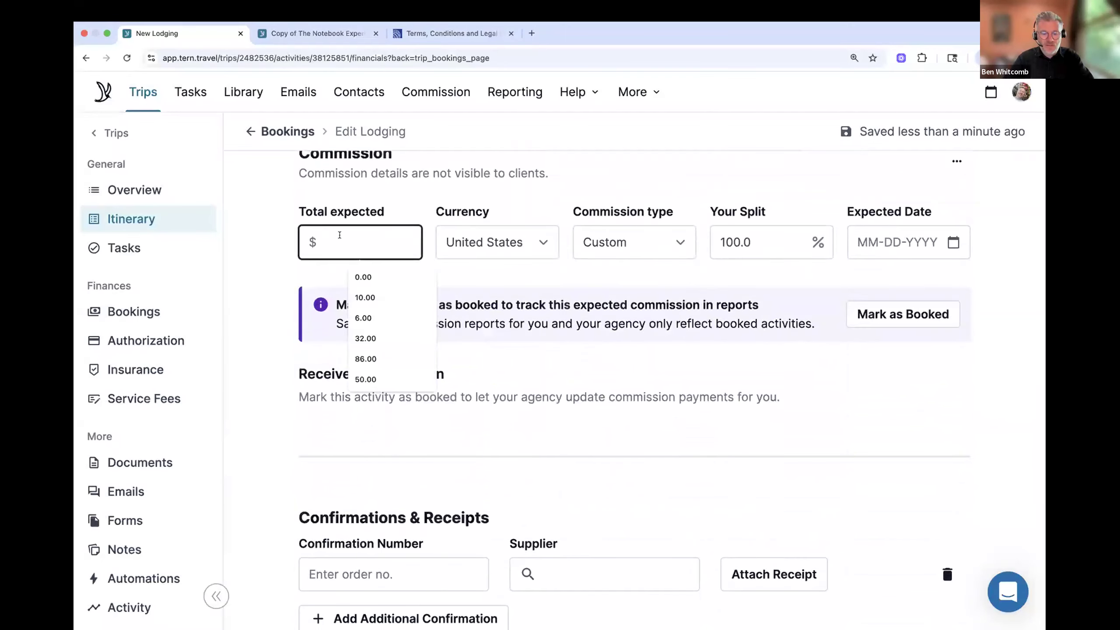
{"action": "type", "text": "100"}
- Search the suppliers for "Booking" and select Booking.com as the supplier the lodging is booked through
{"action": "scroll", "coordinate": [553, 219], "scroll_direction": "up", "scroll_amount": 10}
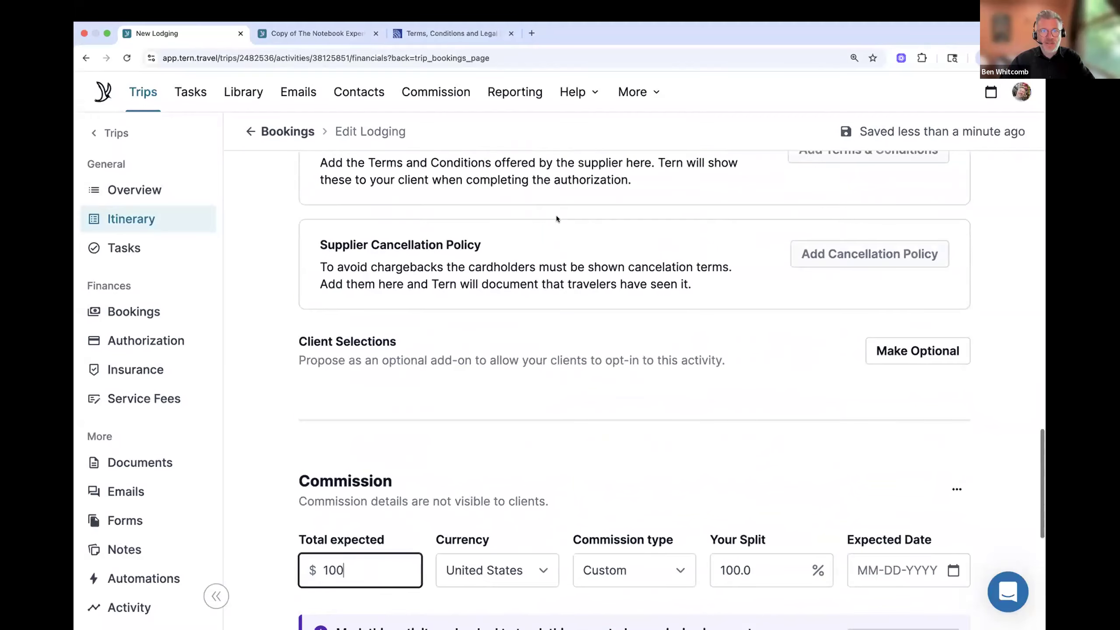
{"action": "scroll", "coordinate": [551, 227], "scroll_direction": "up", "scroll_amount": 1}
{"action": "left_click", "coordinate": [508, 271]}
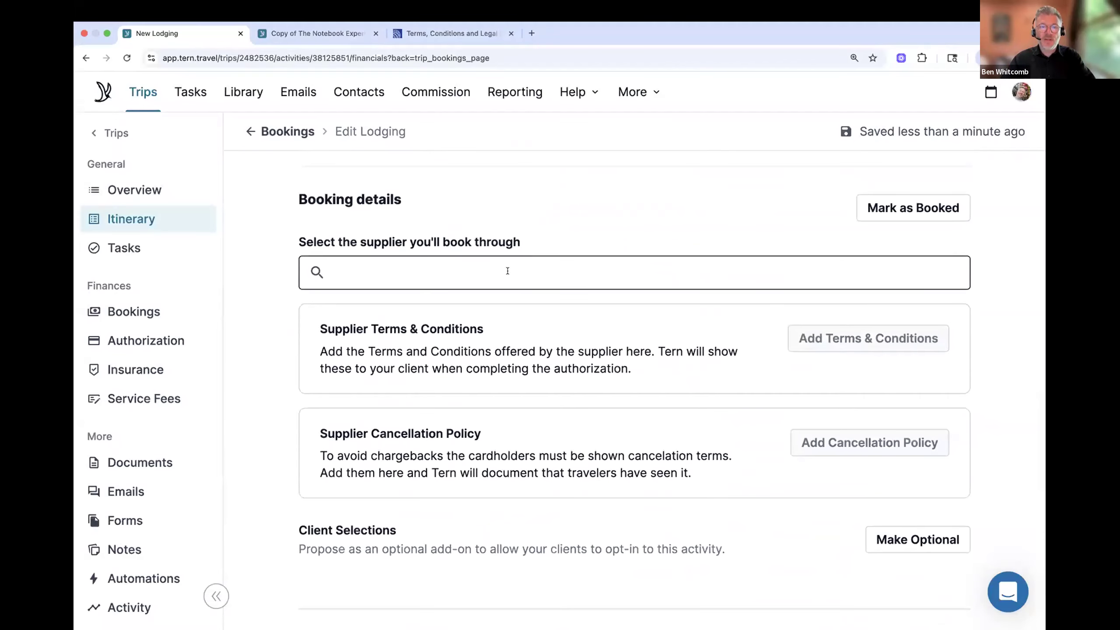
{"action": "type", "text": "Booking"}
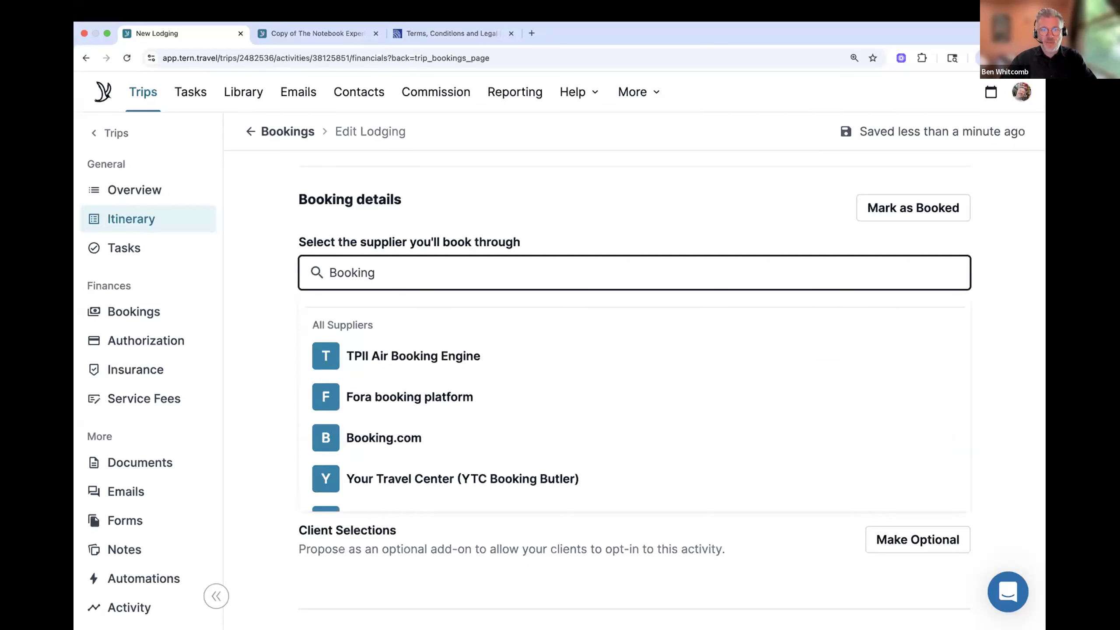
{"action": "left_click", "coordinate": [448, 434]}
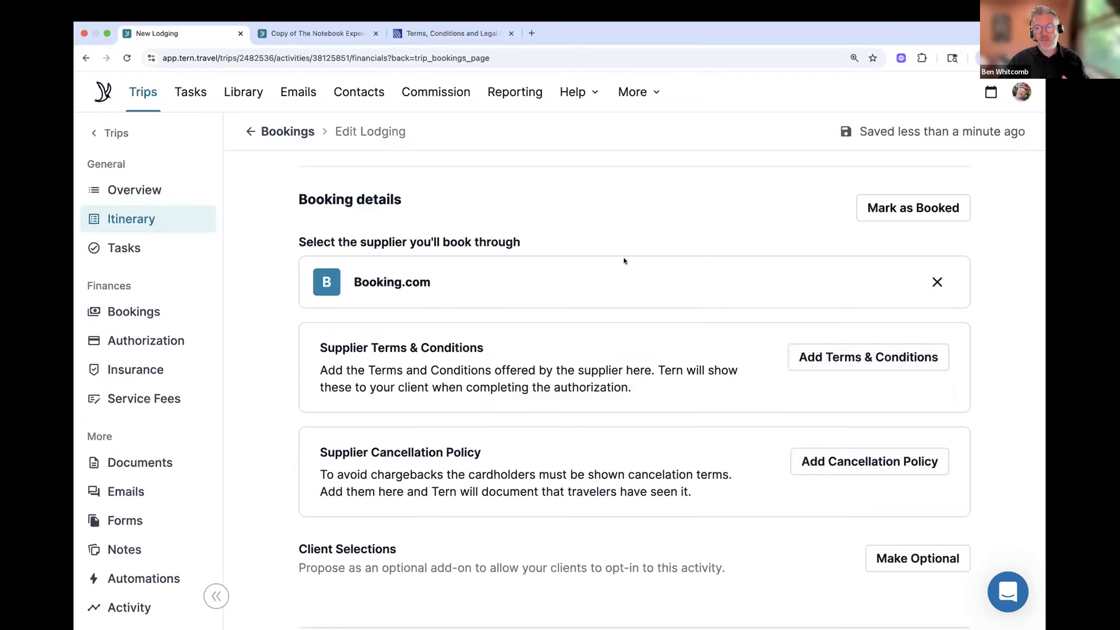
{"action": "scroll", "coordinate": [625, 256], "scroll_direction": "down", "scroll_amount": 1}
- View the trip's bookings overview and locate the Quick Book Italy trip among the Booked trips in the trips list
{"action": "left_click", "coordinate": [287, 131]}
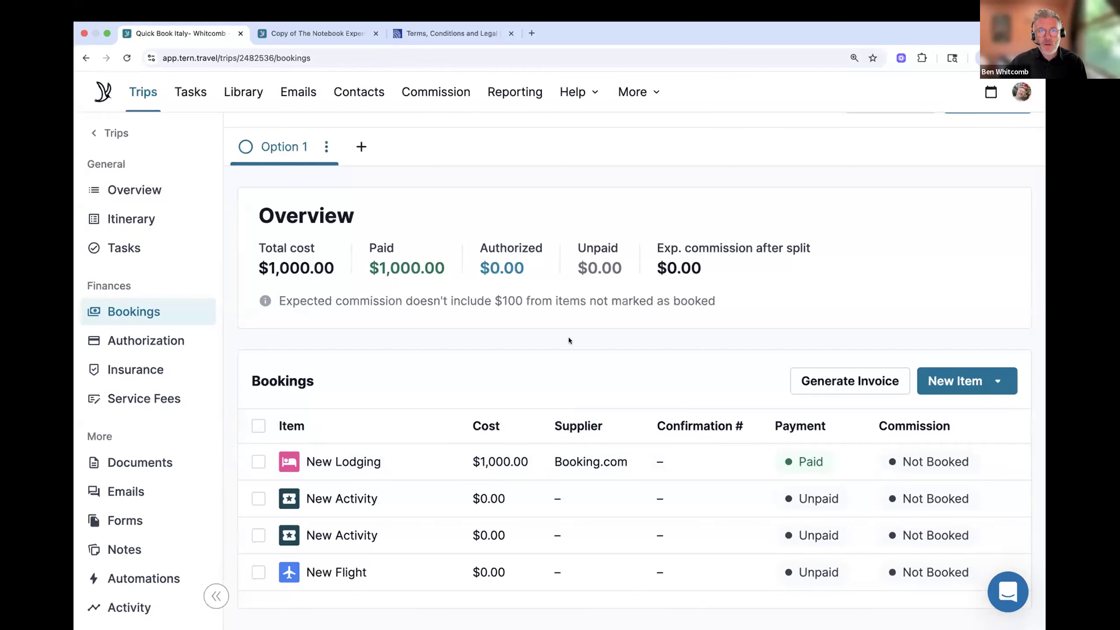
{"action": "left_click", "coordinate": [122, 139]}
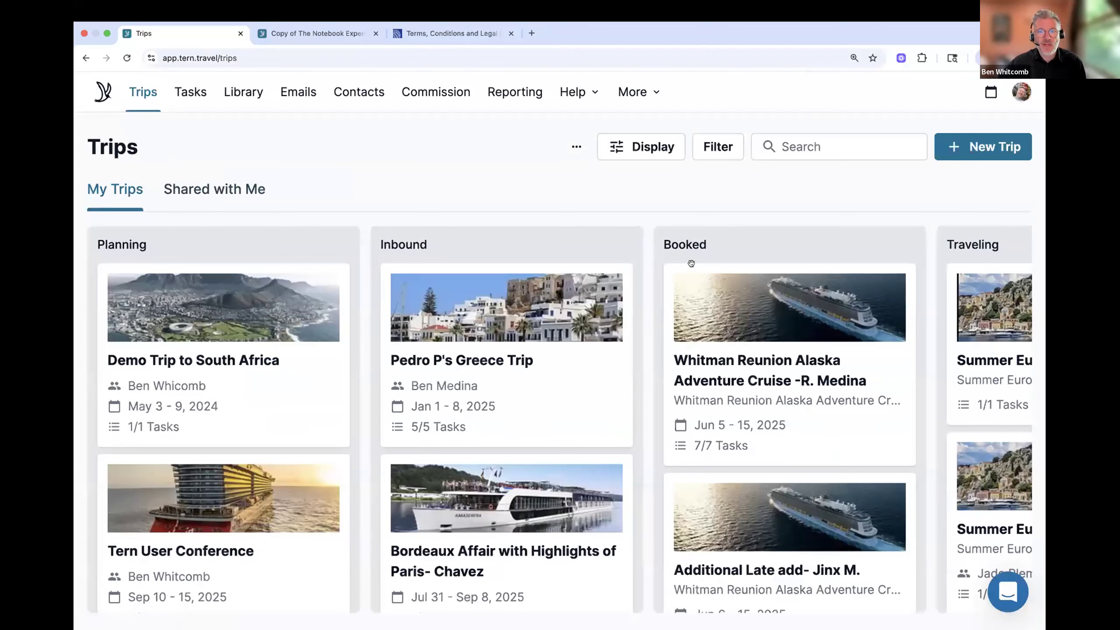
{"action": "scroll", "coordinate": [691, 263], "scroll_direction": "down", "scroll_amount": 1}
{"action": "scroll", "coordinate": [691, 263], "scroll_direction": "down", "scroll_amount": 10}
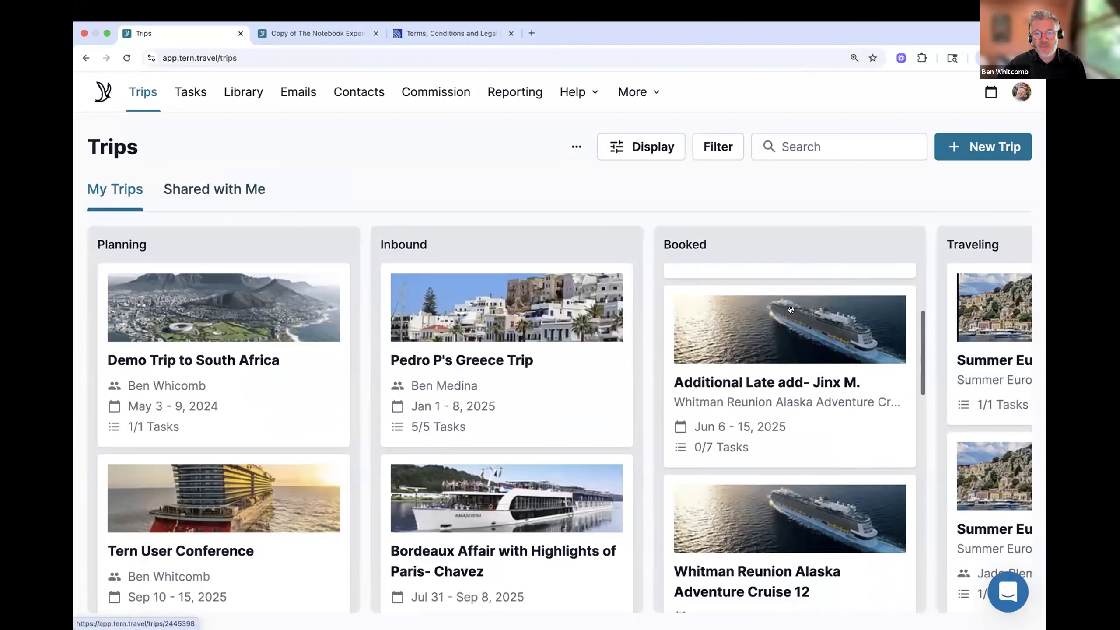
{"action": "scroll", "coordinate": [791, 309], "scroll_direction": "down", "scroll_amount": 12}
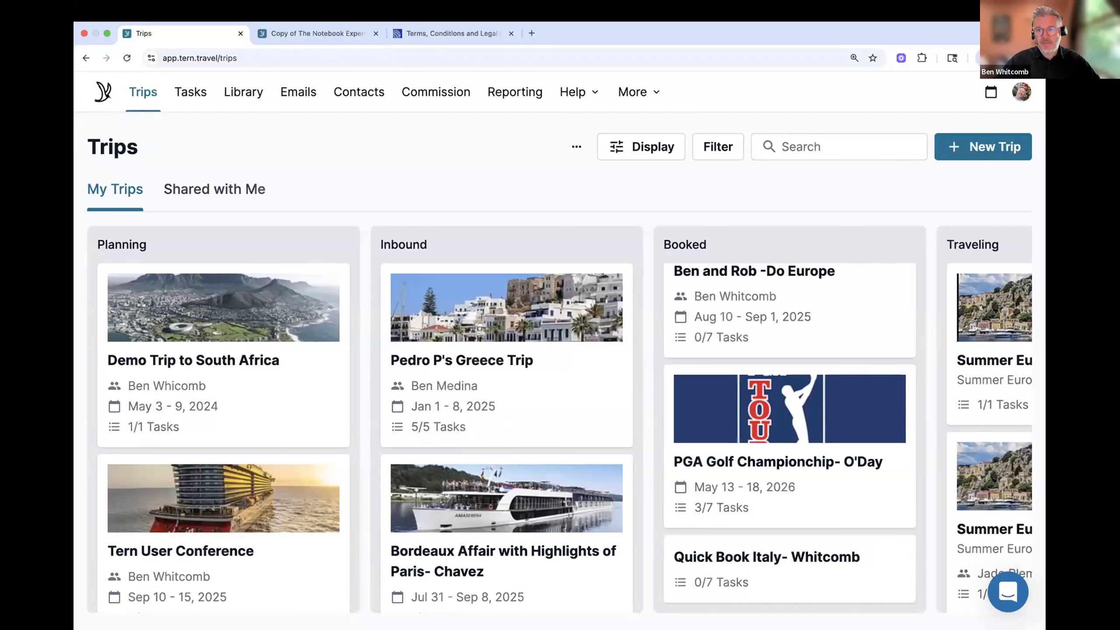
- Start a new regular trip and name it "PDF Parsing- Italy" followed by the client's surname
{"action": "left_click", "coordinate": [954, 145]}
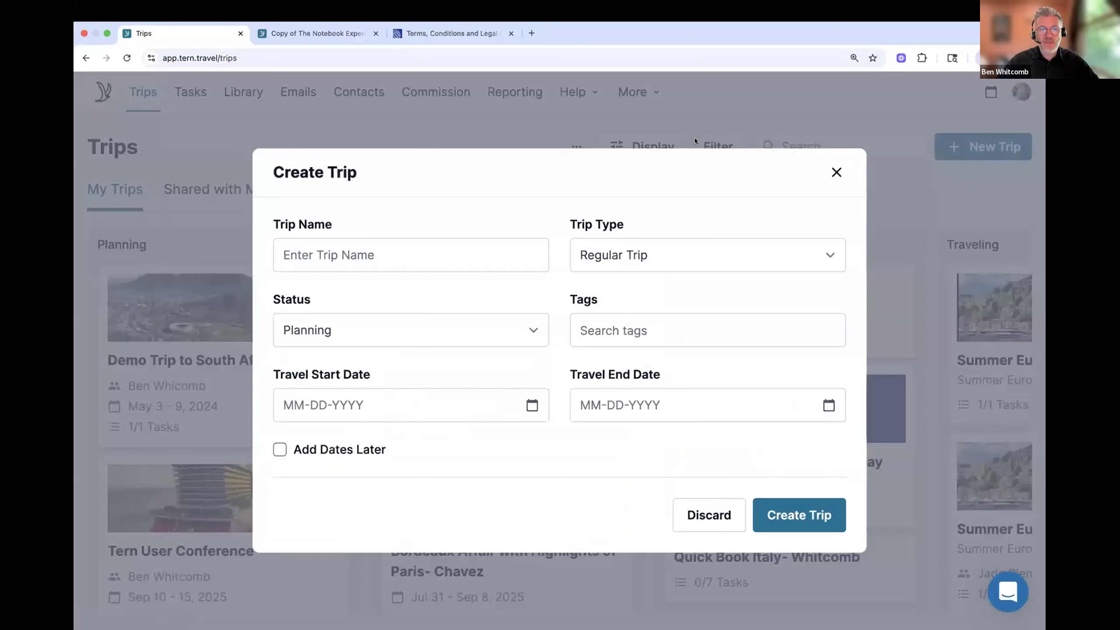
{"action": "left_click", "coordinate": [371, 250]}
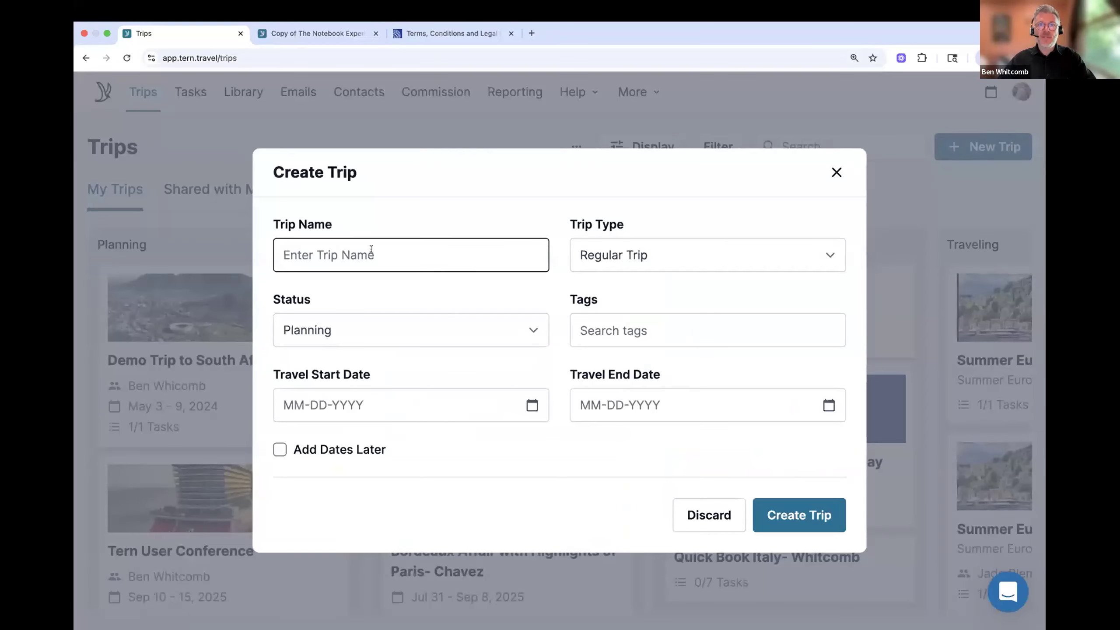
{"action": "type", "text": "P"}
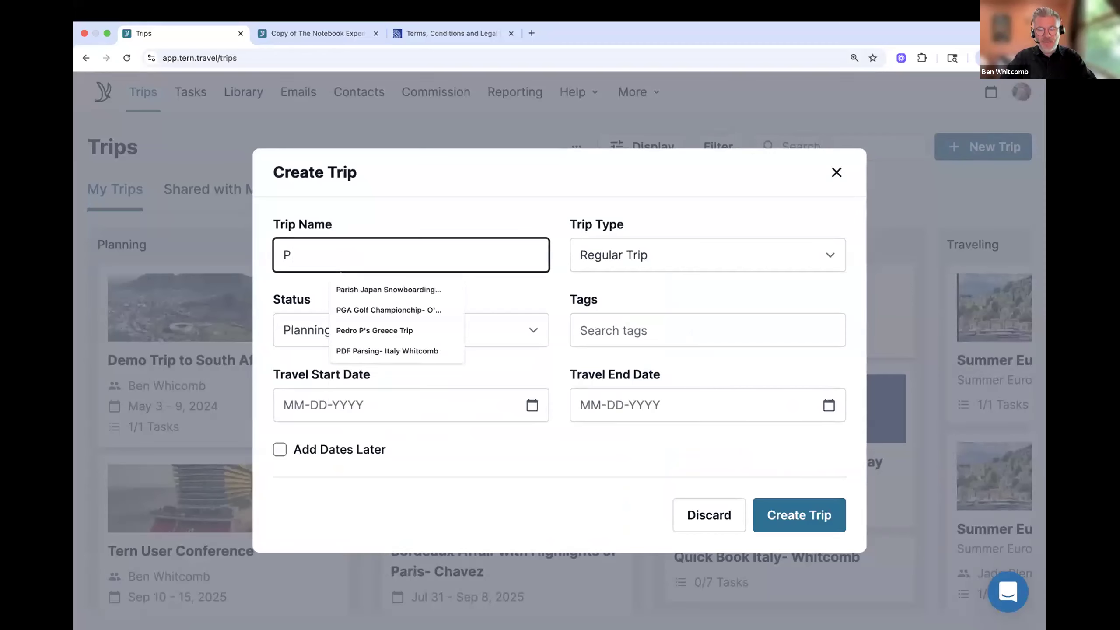
{"action": "type", "text": "DF Parsing- Italy Whitcomb"}
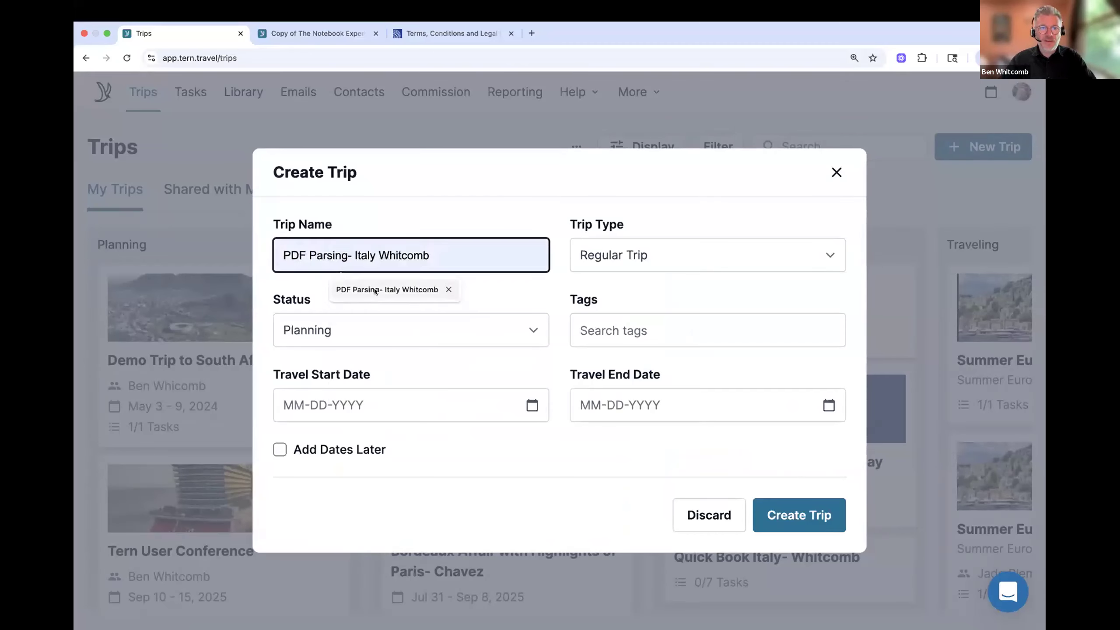
{"action": "left_click", "coordinate": [375, 290]}
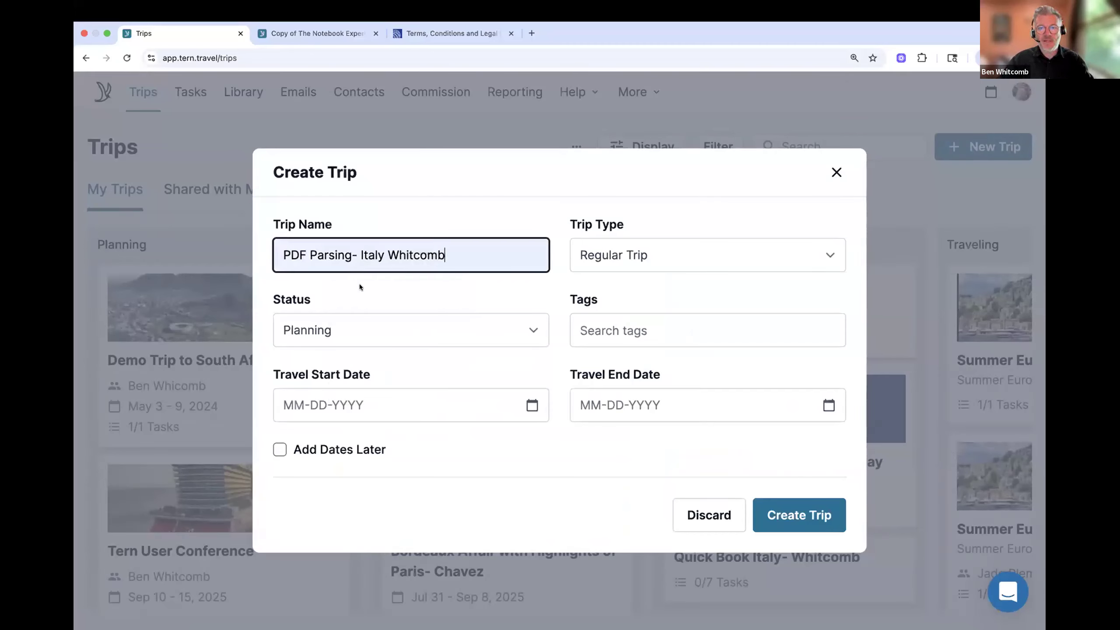
- Set the new trip's status to Booked, enable Add Dates Later, and create the trip
{"action": "left_click", "coordinate": [520, 328]}
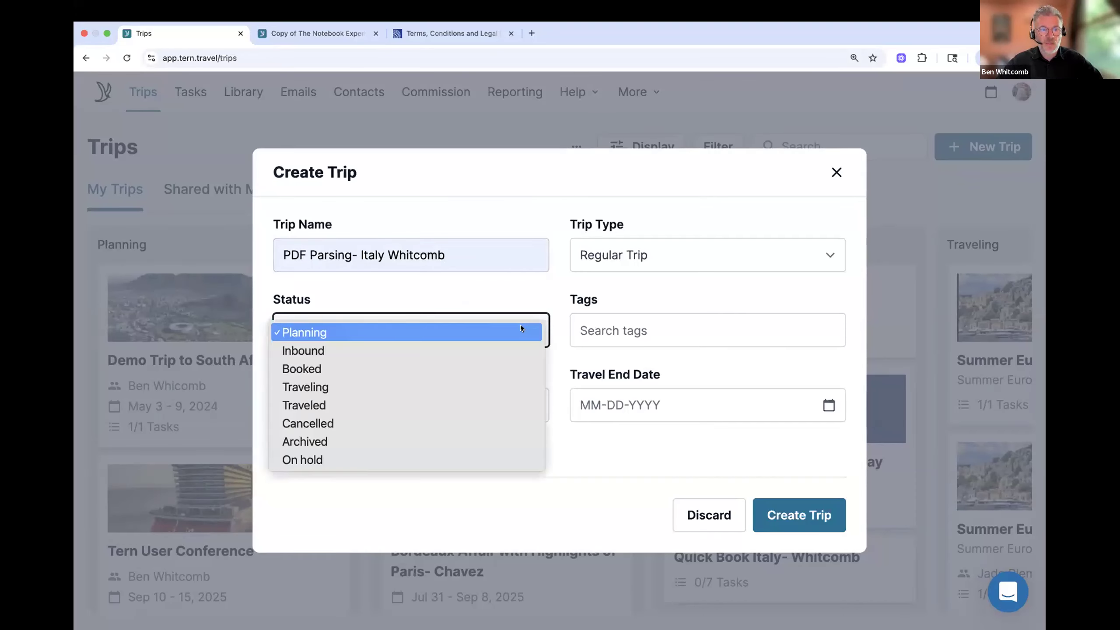
{"action": "left_click", "coordinate": [465, 367]}
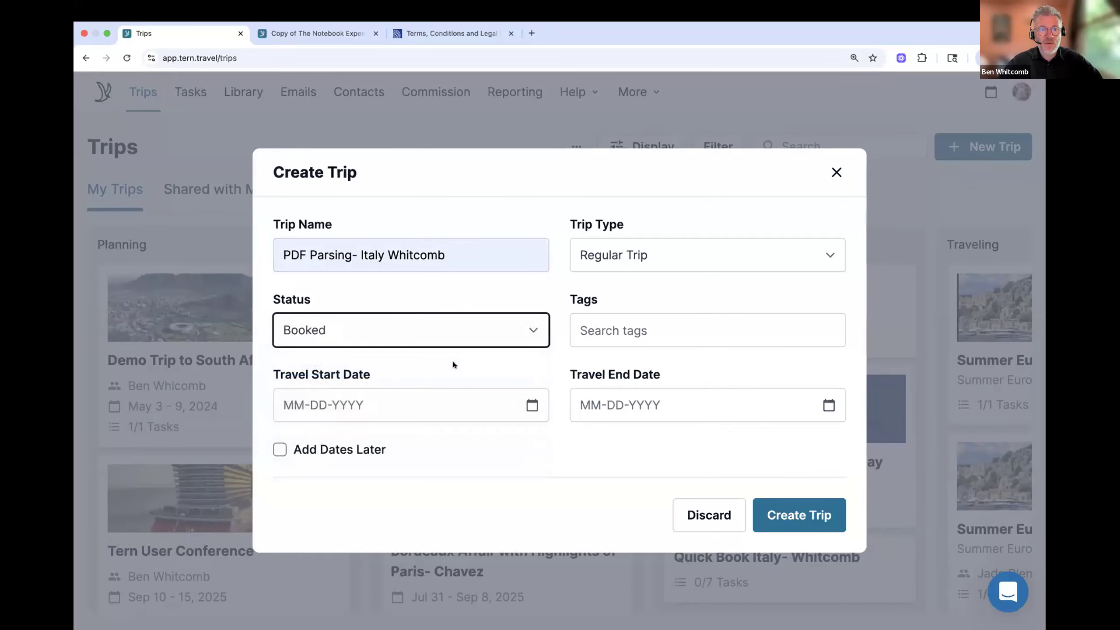
{"action": "left_click", "coordinate": [289, 450]}
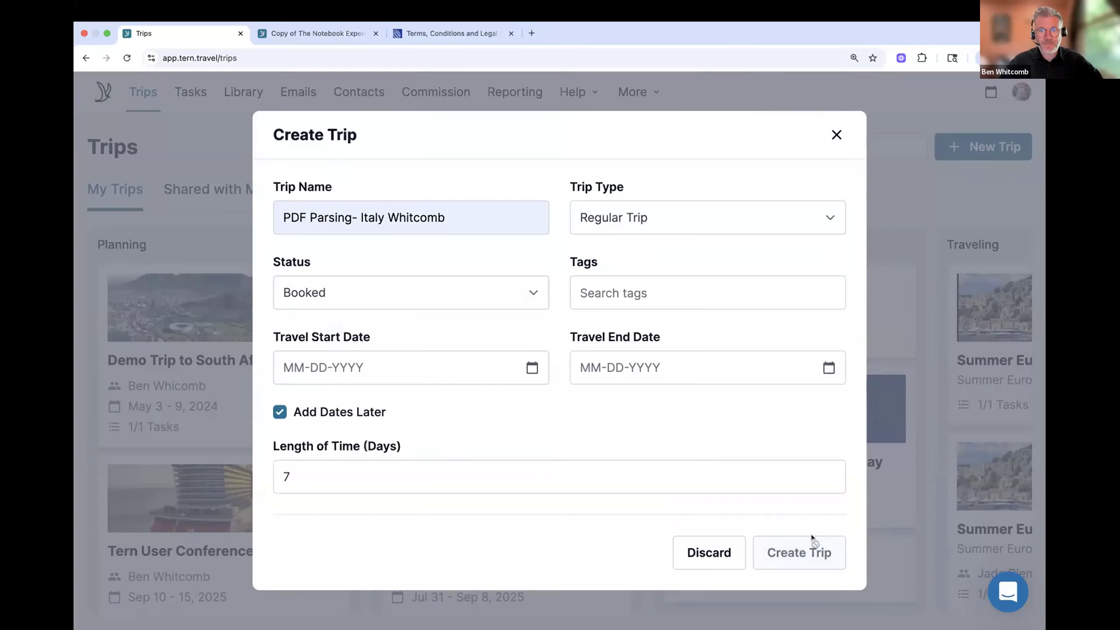
{"action": "left_click", "coordinate": [812, 543]}
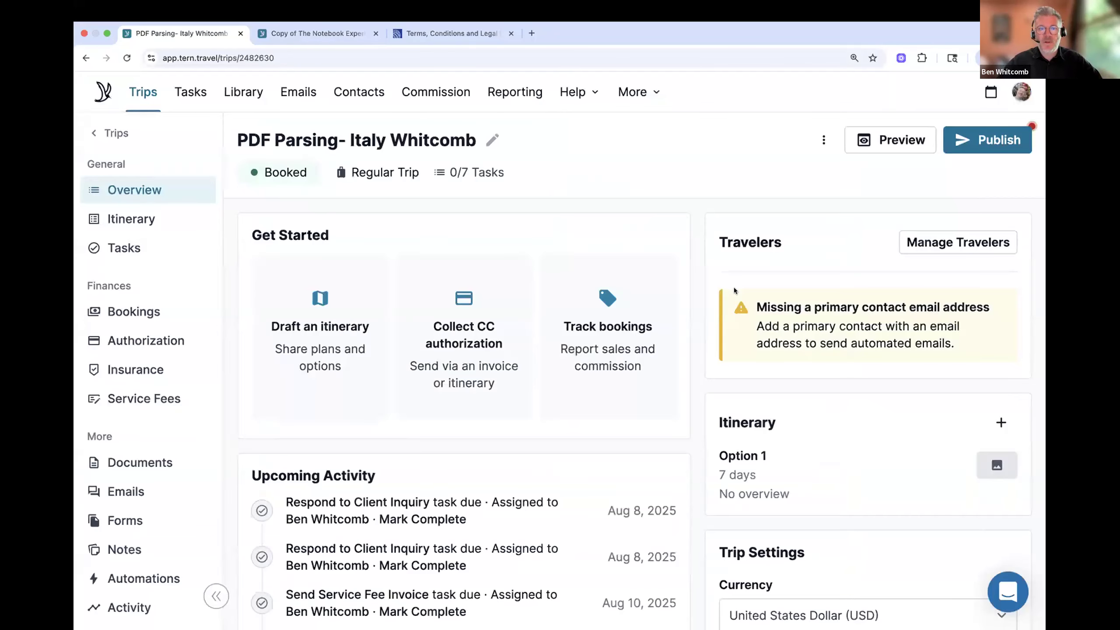
- In the new trip's itinerary, find and attach Italy_Trip_Itinerary_Fixed-1 (1).pdf to AI Assist
{"action": "left_click", "coordinate": [168, 215]}
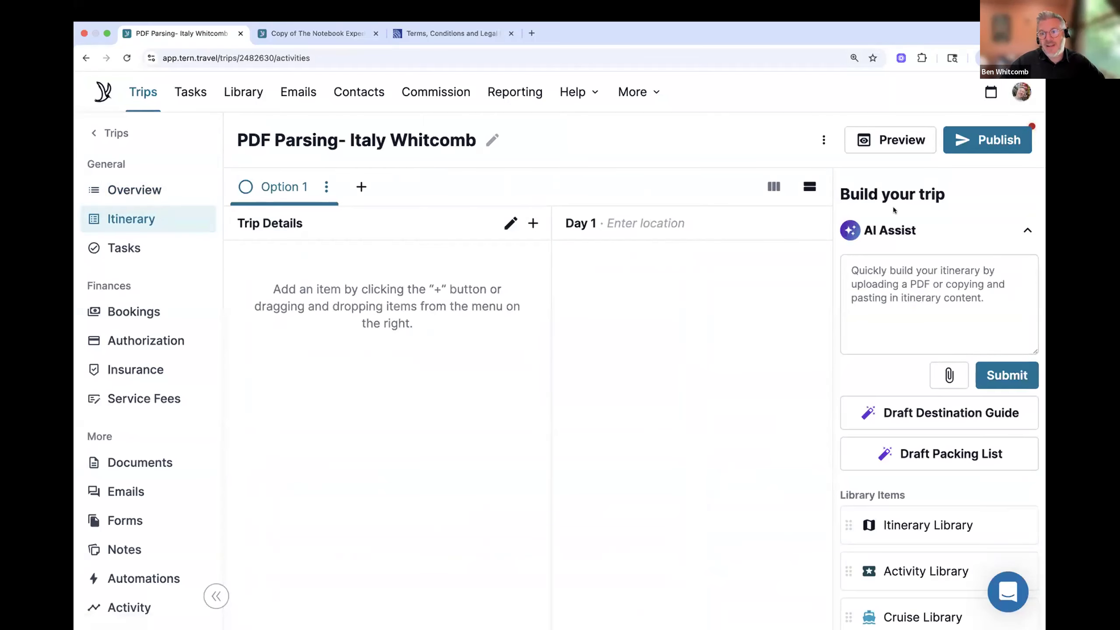
{"action": "left_click", "coordinate": [854, 278]}
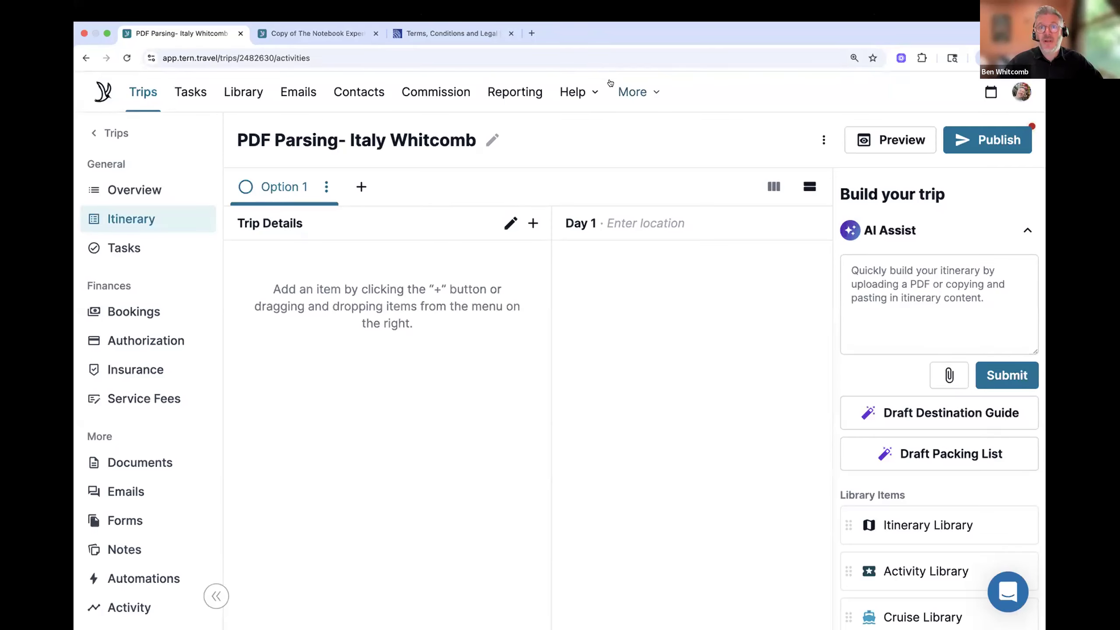
{"action": "scroll", "coordinate": [754, 276], "scroll_direction": "down", "scroll_amount": 3}
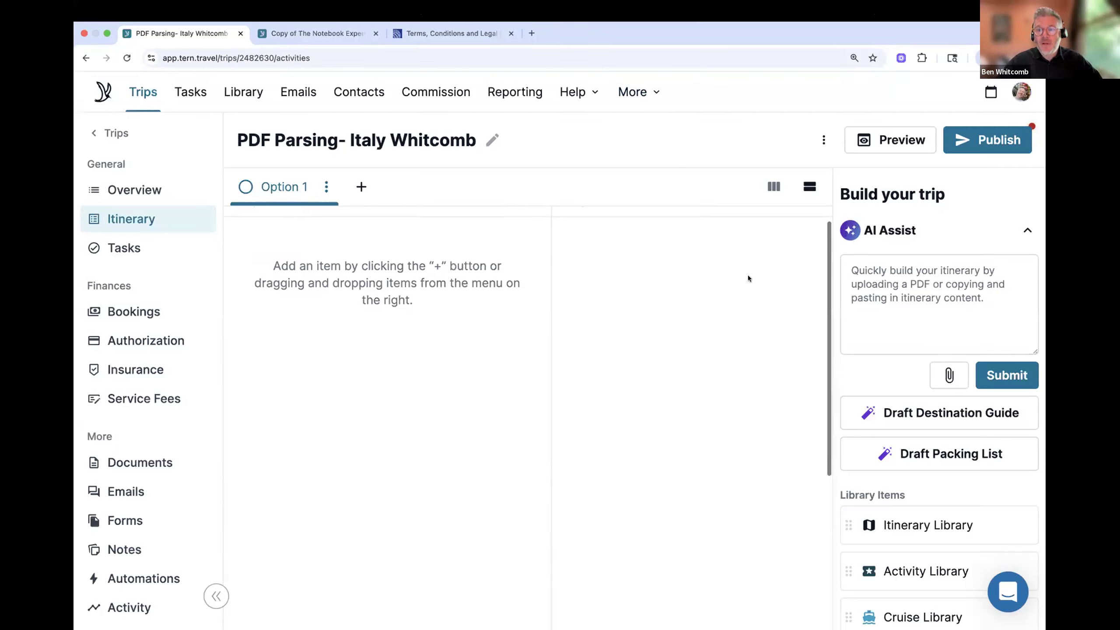
{"action": "left_click", "coordinate": [947, 374]}
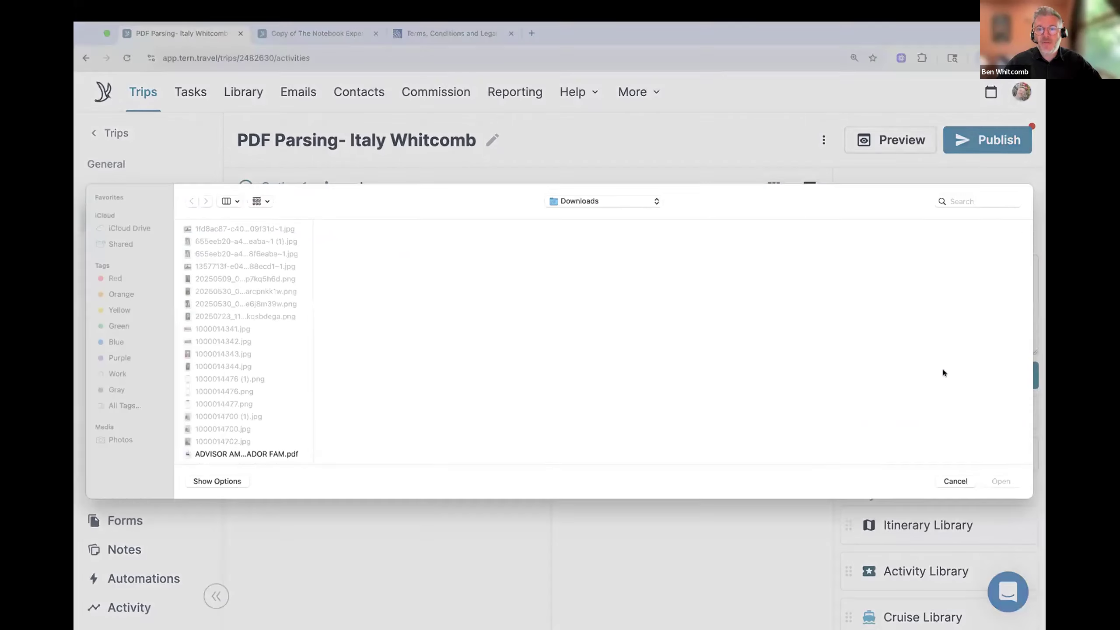
{"action": "left_click", "coordinate": [952, 206]}
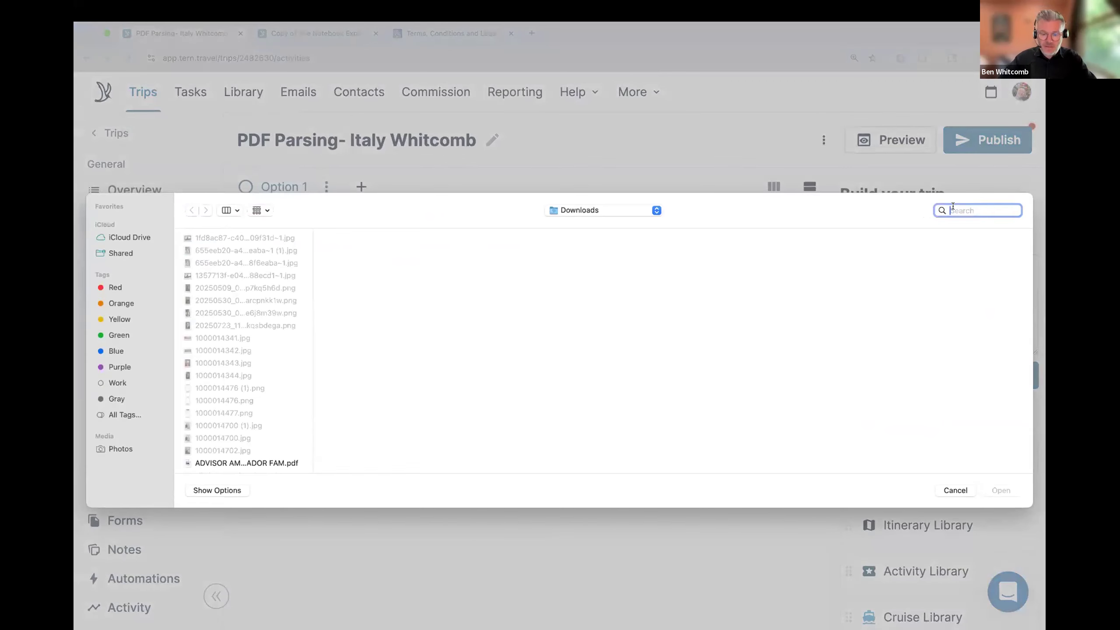
{"action": "type", "text": "ital"}
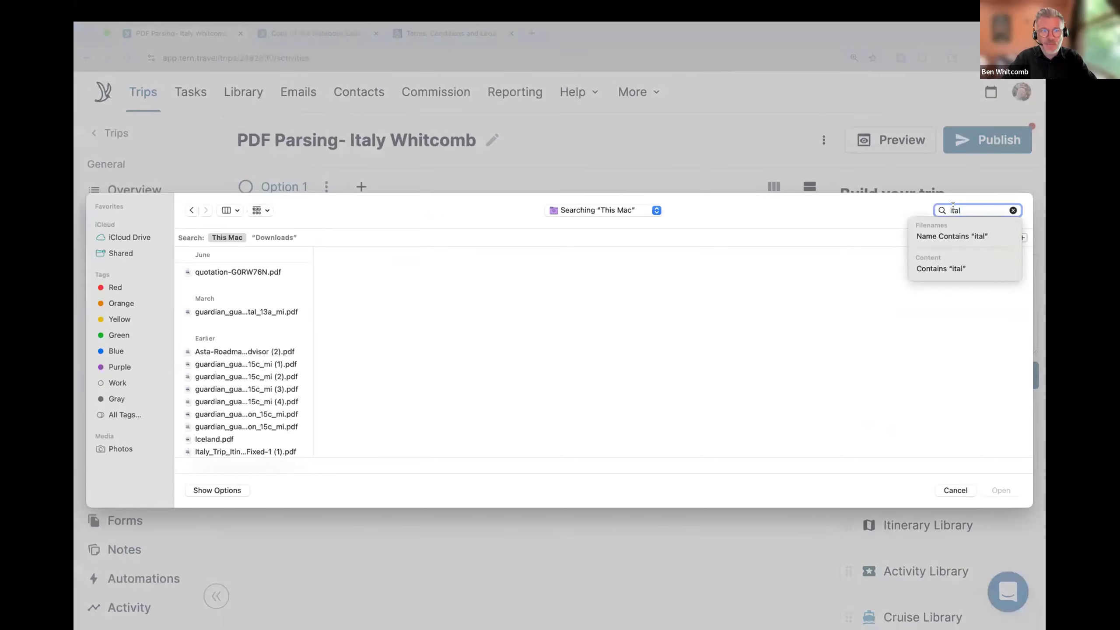
{"action": "type", "text": "y"}
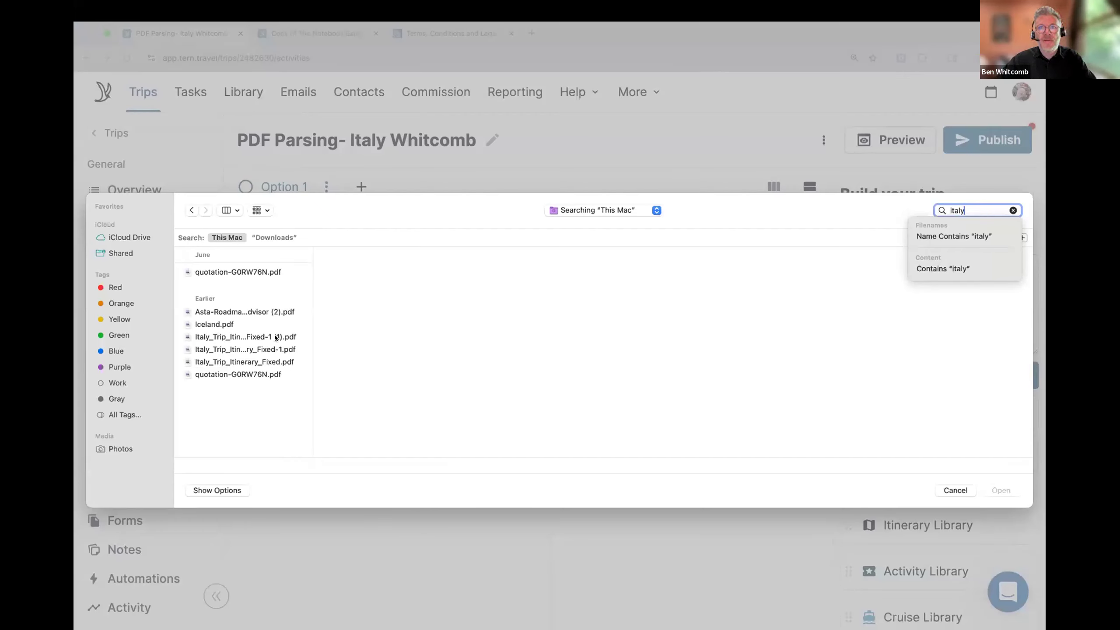
{"action": "left_click", "coordinate": [275, 337]}
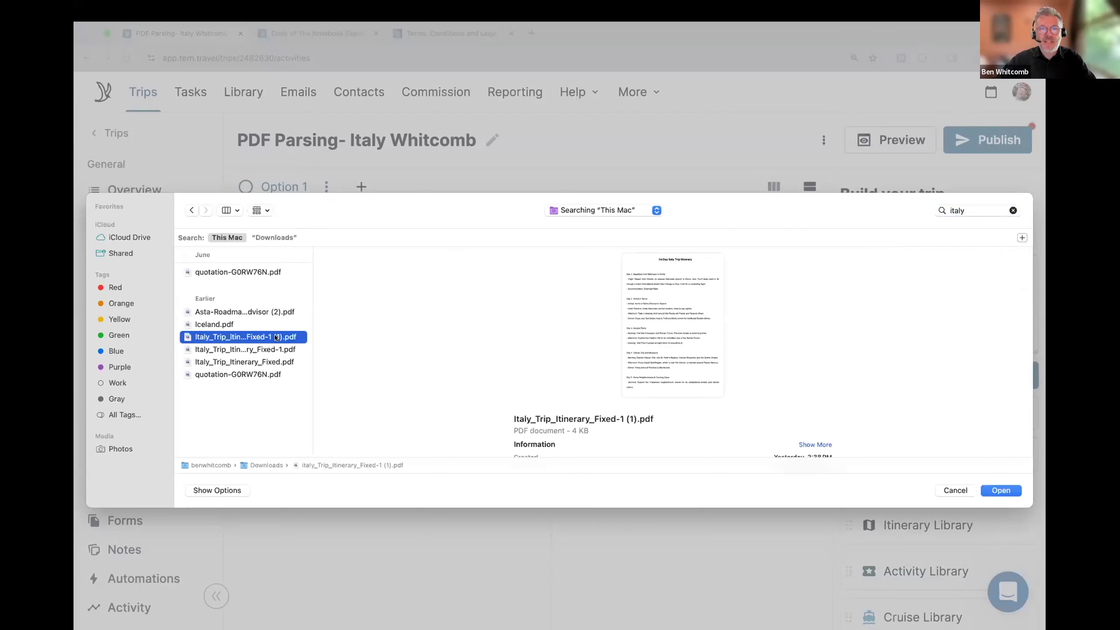
{"action": "left_click", "coordinate": [998, 490]}
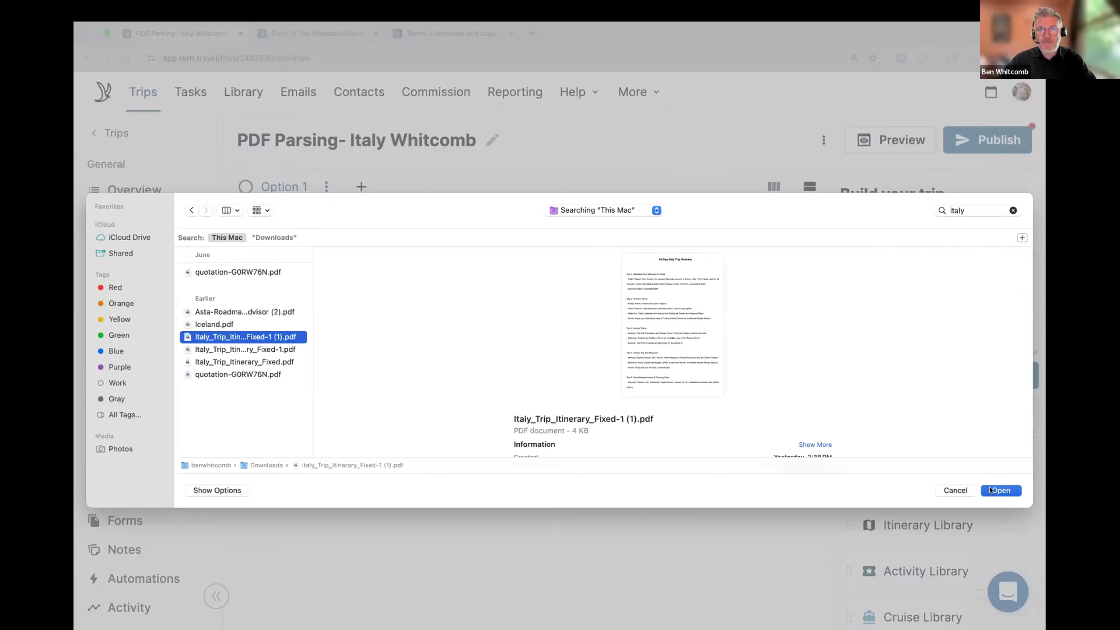